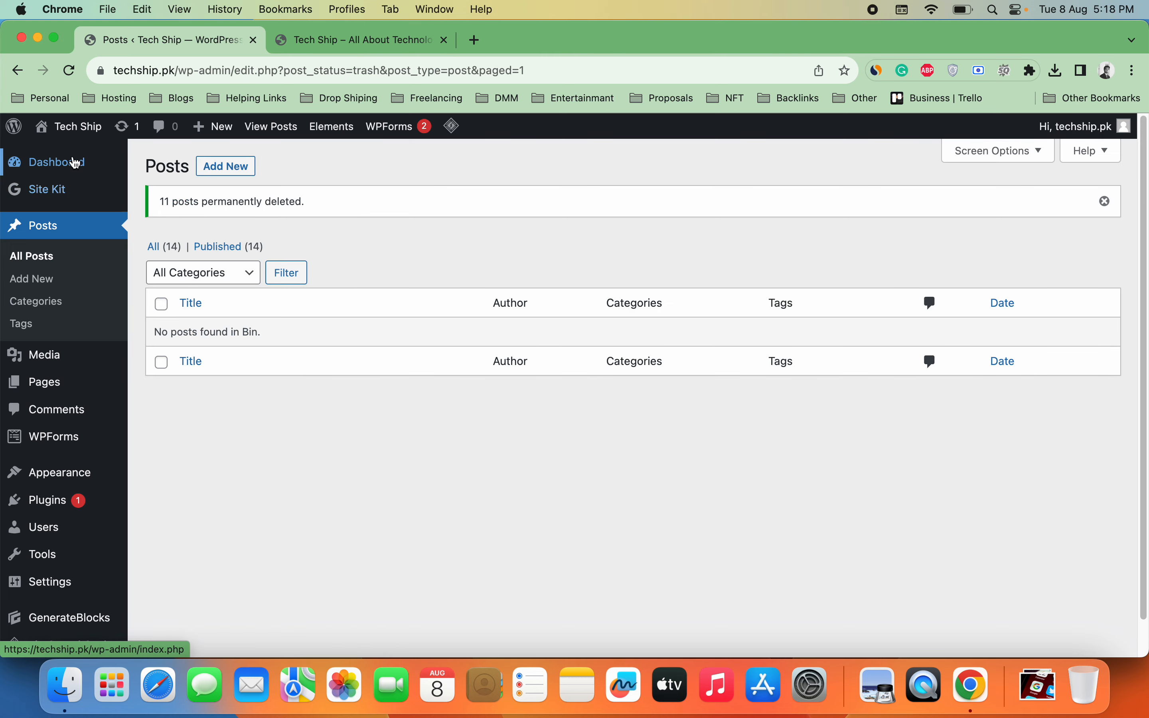
# Step: Go to the live Tech Ship homepage through Visit Site in the admin bar
pyautogui.moveTo(90, 127)
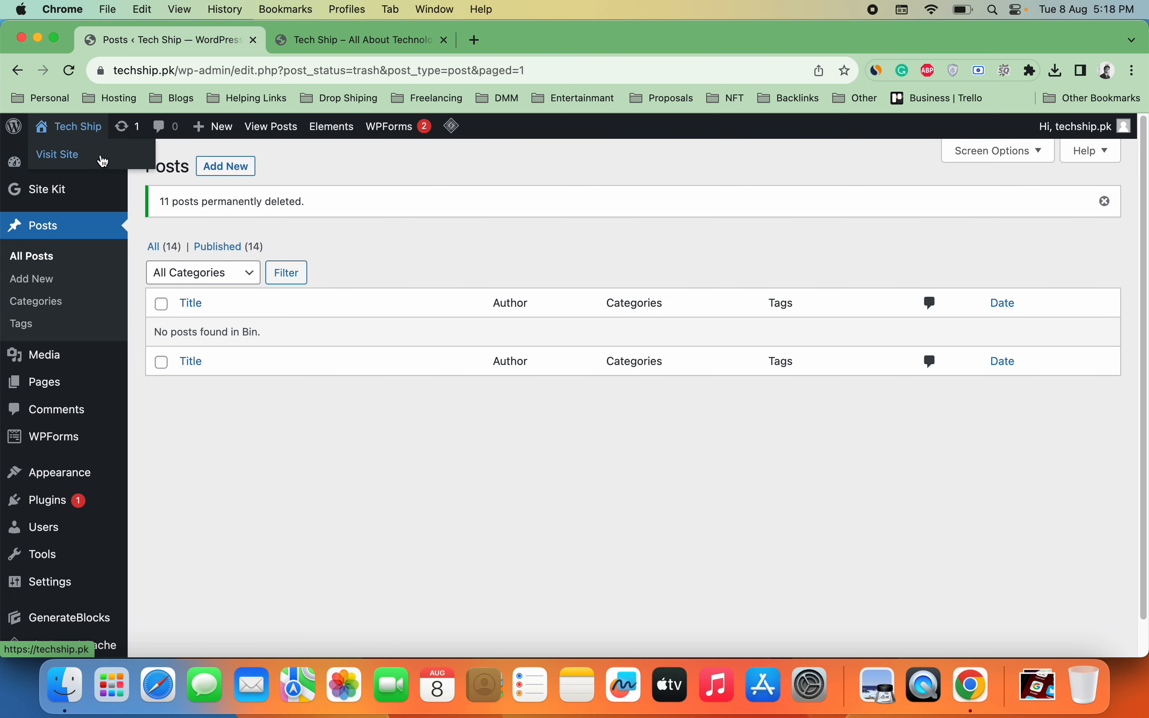
pyautogui.click(102, 160)
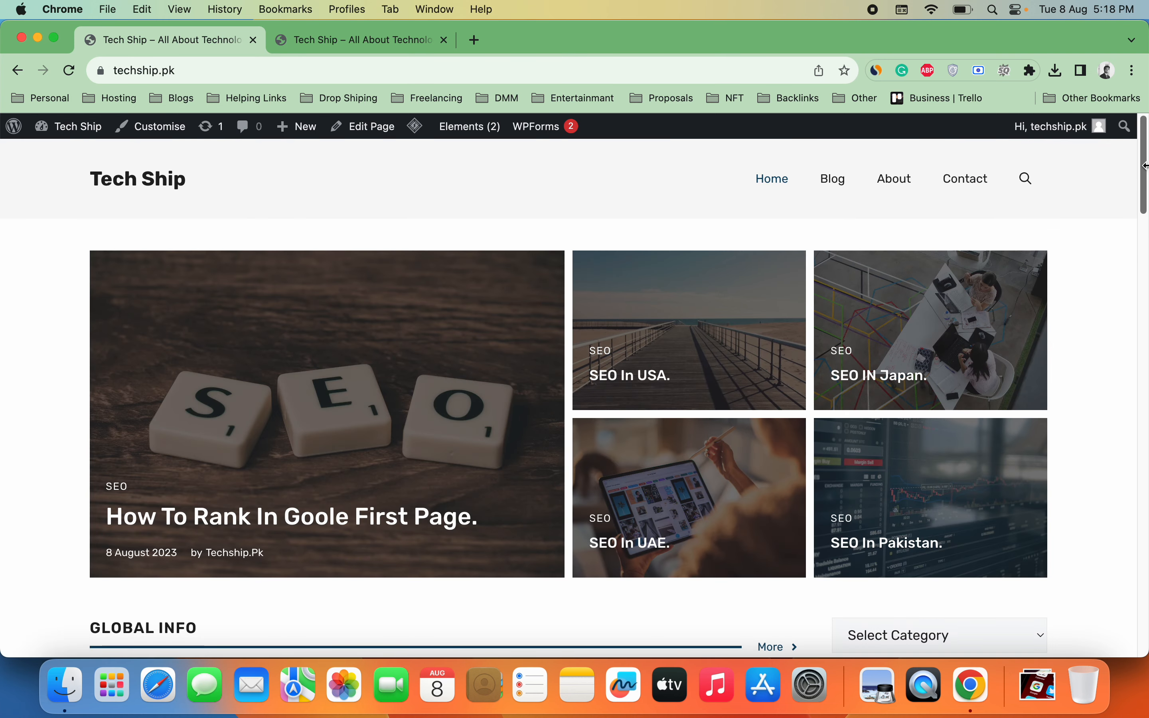
# Step: Open the Home page in the block editor with Edit Page on the live site
pyautogui.click(363, 126)
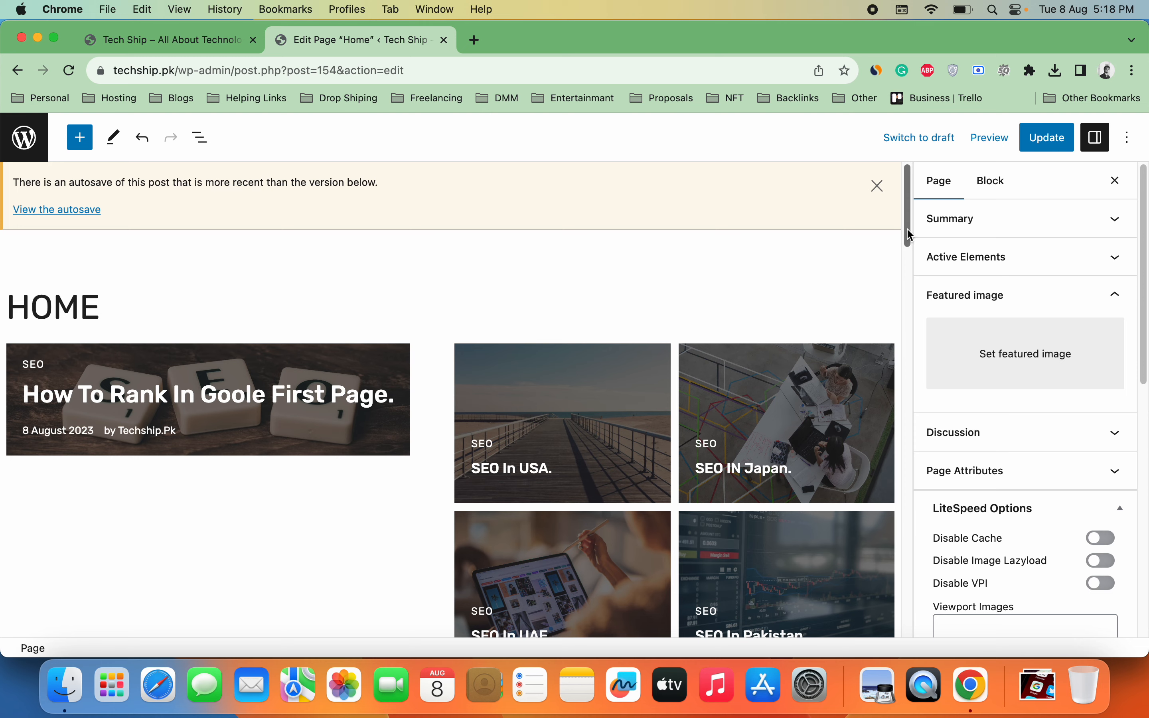
pyautogui.moveTo(904, 237); pyautogui.dragTo(897, 299)
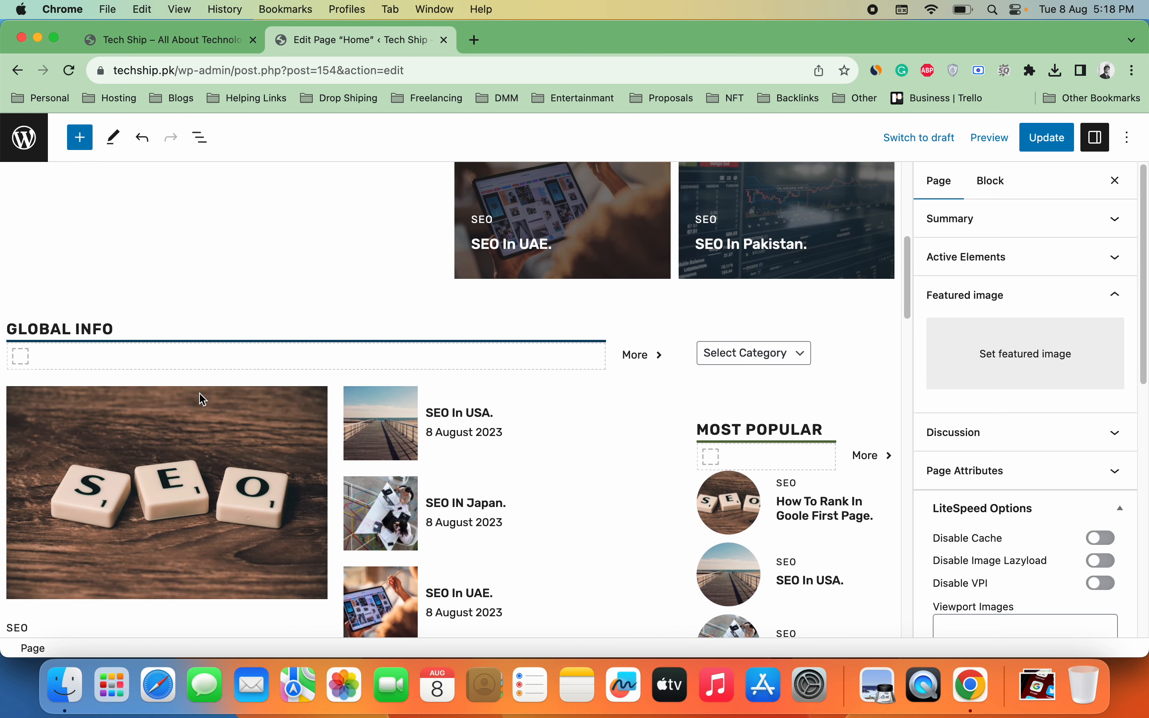
# Step: Rename the GLOBAL INFO heading to SEO
pyautogui.click(78, 330)
pyautogui.doubleClick(78, 330)
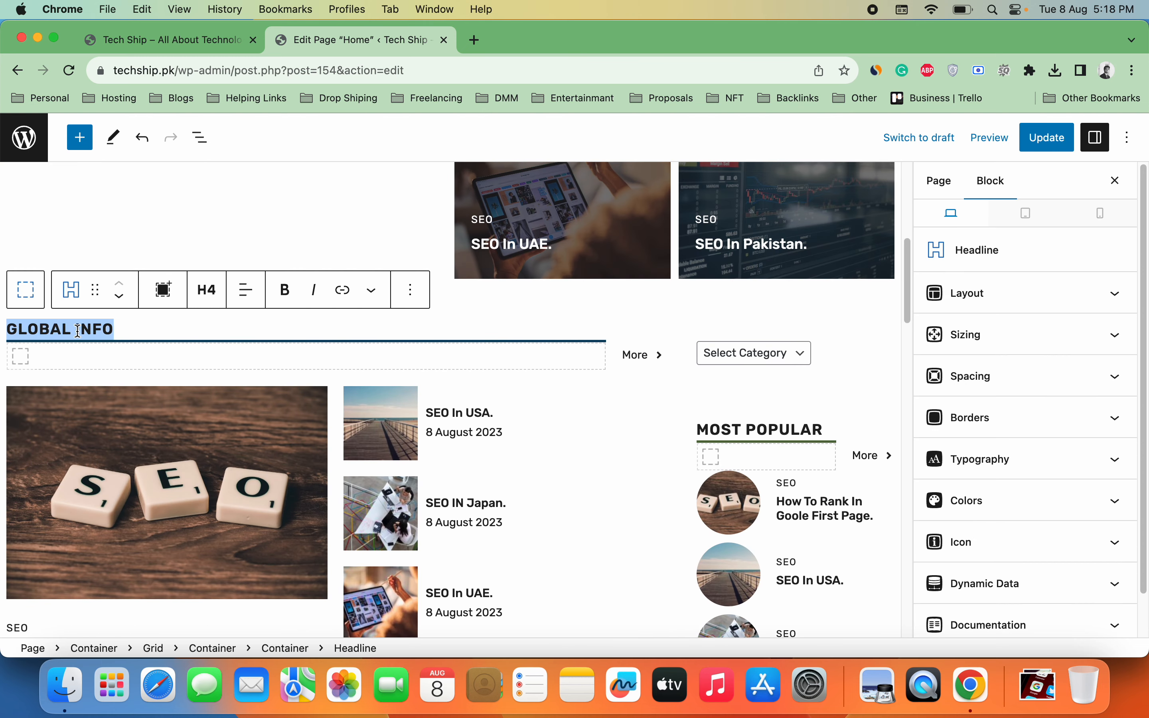
pyautogui.write('SEO')
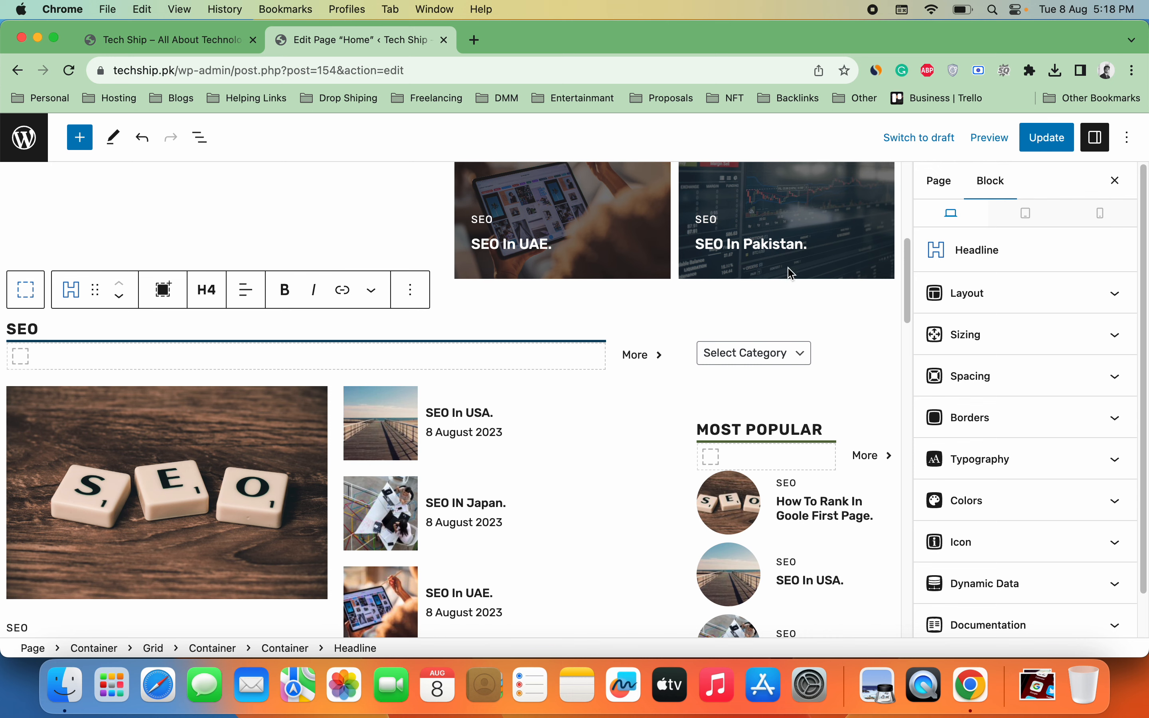
# Step: Replace the TRAVEL TIPS heading text with 'Digital Marketing'
pyautogui.moveTo(905, 299); pyautogui.dragTo(910, 361)
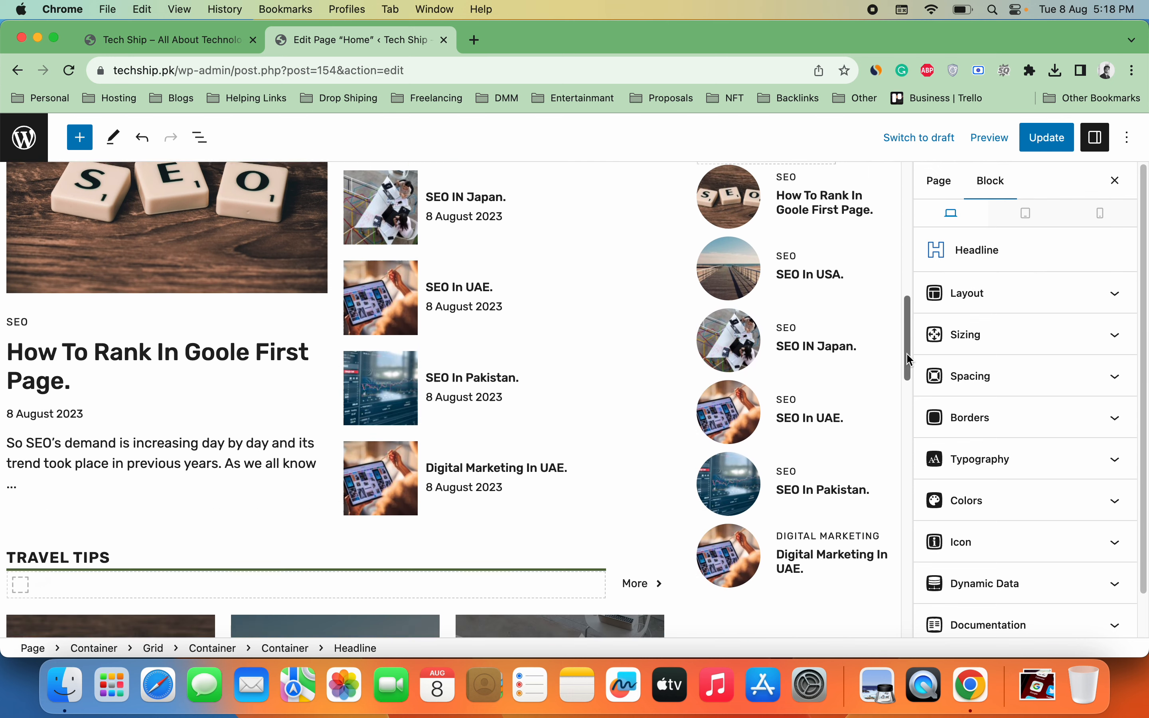
pyautogui.scroll(-5, 814, 378)
pyautogui.tripleClick(66, 428)
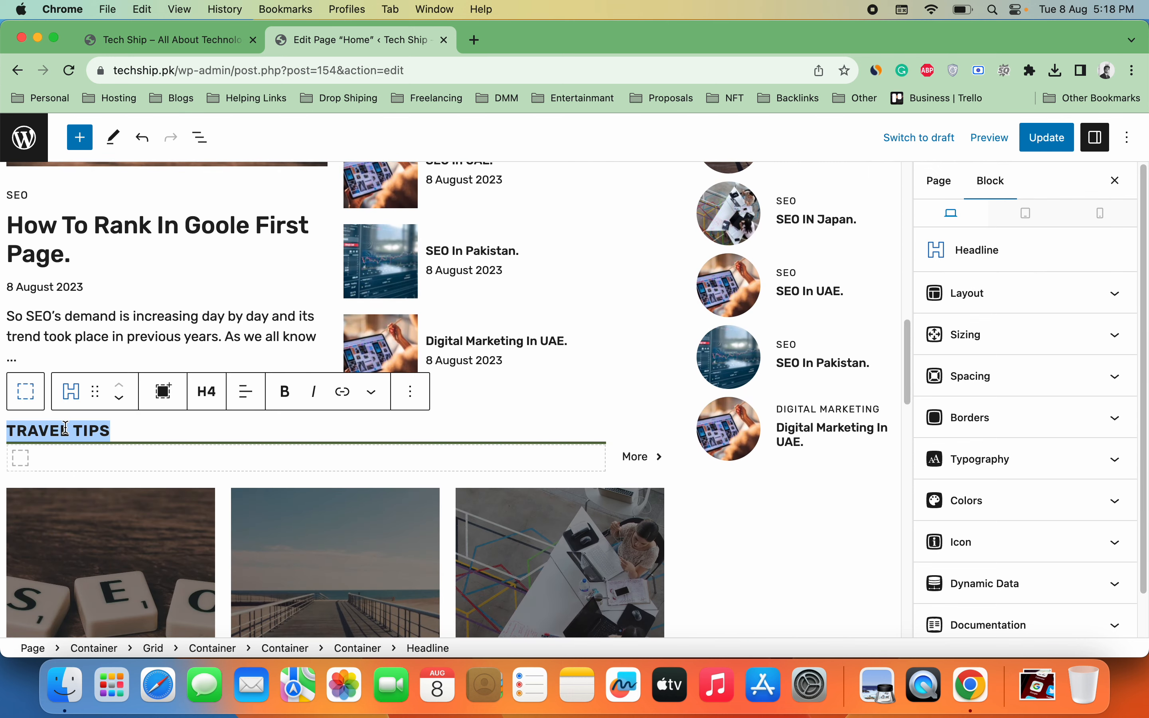
pyautogui.scroll(-20, 455, 474)
pyautogui.tripleClick(52, 305)
pyautogui.write('Digital Marketing')
# Step: Save the Home page with Update and select the grid of post cards
pyautogui.click(1062, 139)
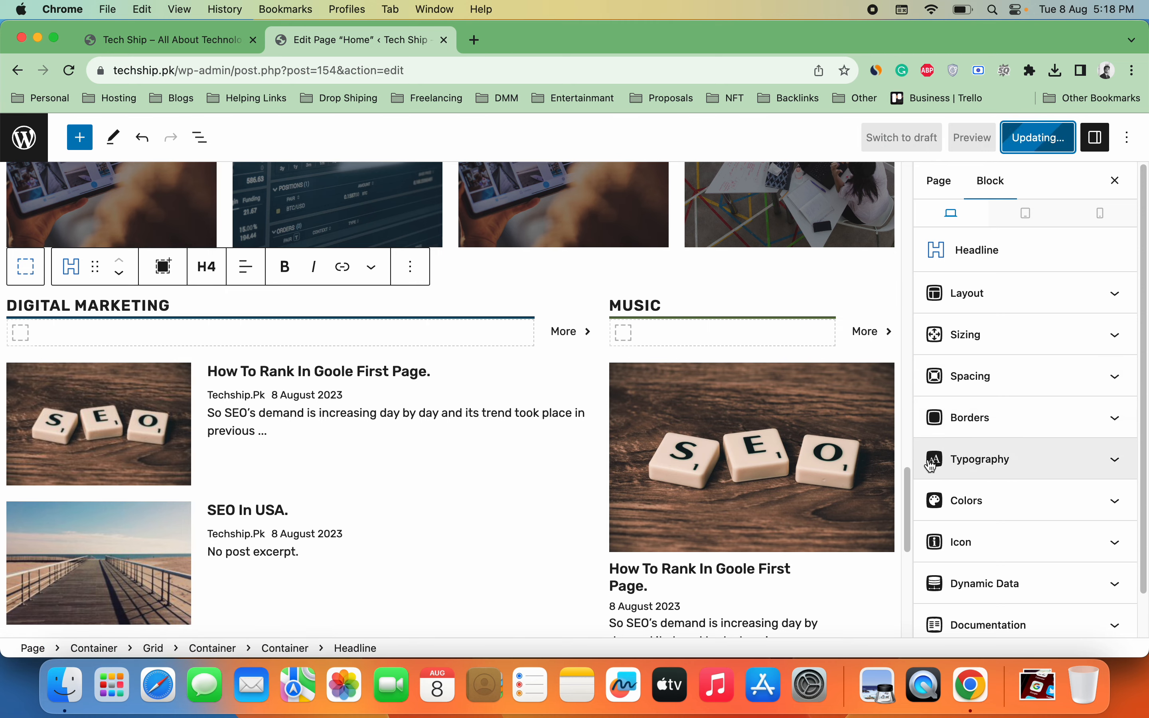
pyautogui.moveTo(908, 472)
pyautogui.mouseDown()
pyautogui.moveTo(902, 560)
pyautogui.moveTo(927, 180)
pyautogui.moveTo(927, 281)
pyautogui.moveTo(906, 310)
pyautogui.moveTo(921, 310)
pyautogui.moveTo(909, 301)
pyautogui.moveTo(908, 454)
pyautogui.mouseUp()
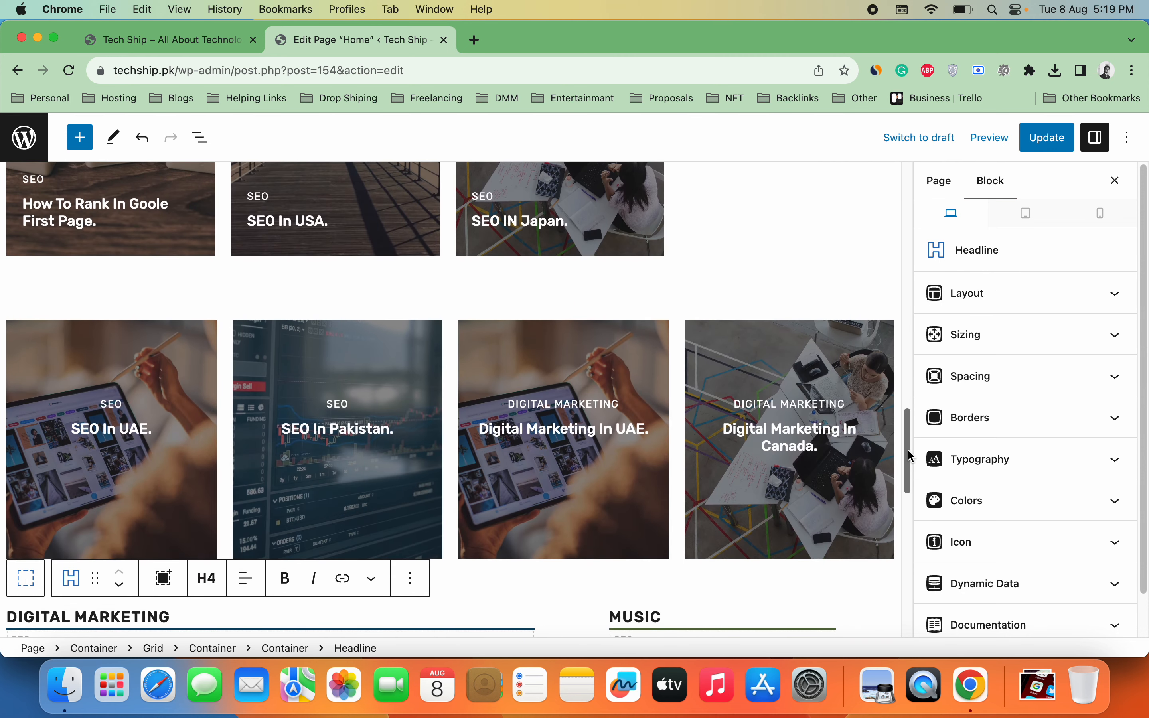
pyautogui.click(807, 353)
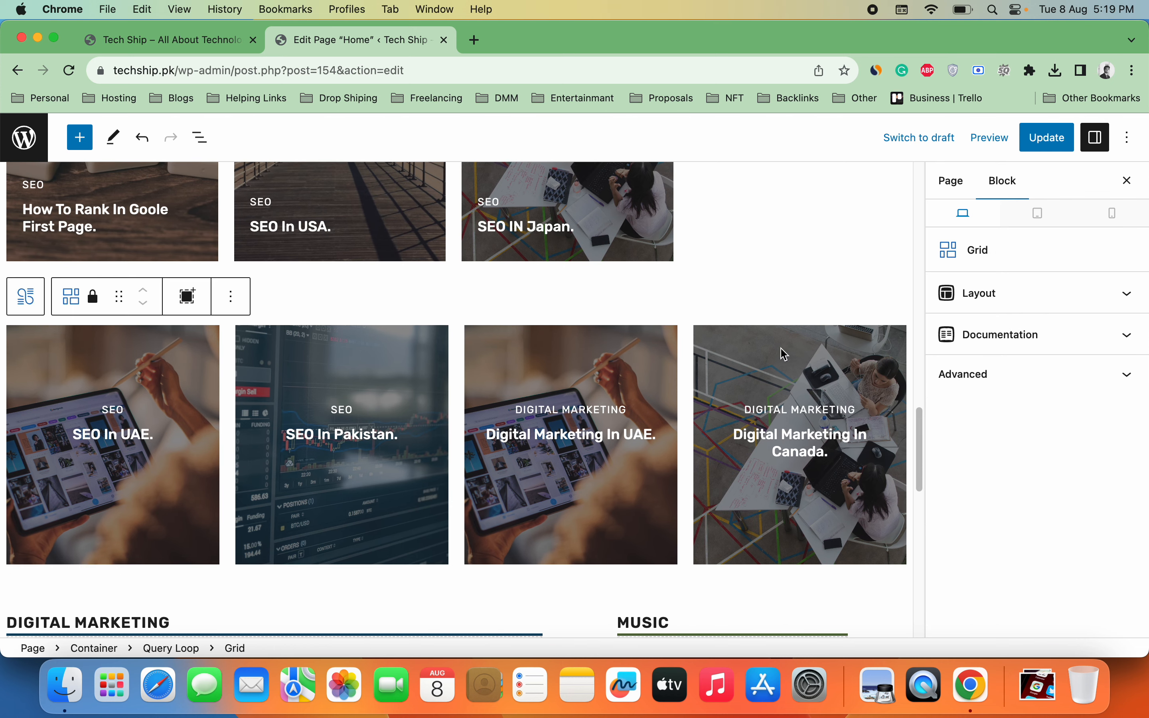
# Step: Unlock the post grid by unchecking Prevent removal and applying the lock settings
pyautogui.click(232, 297)
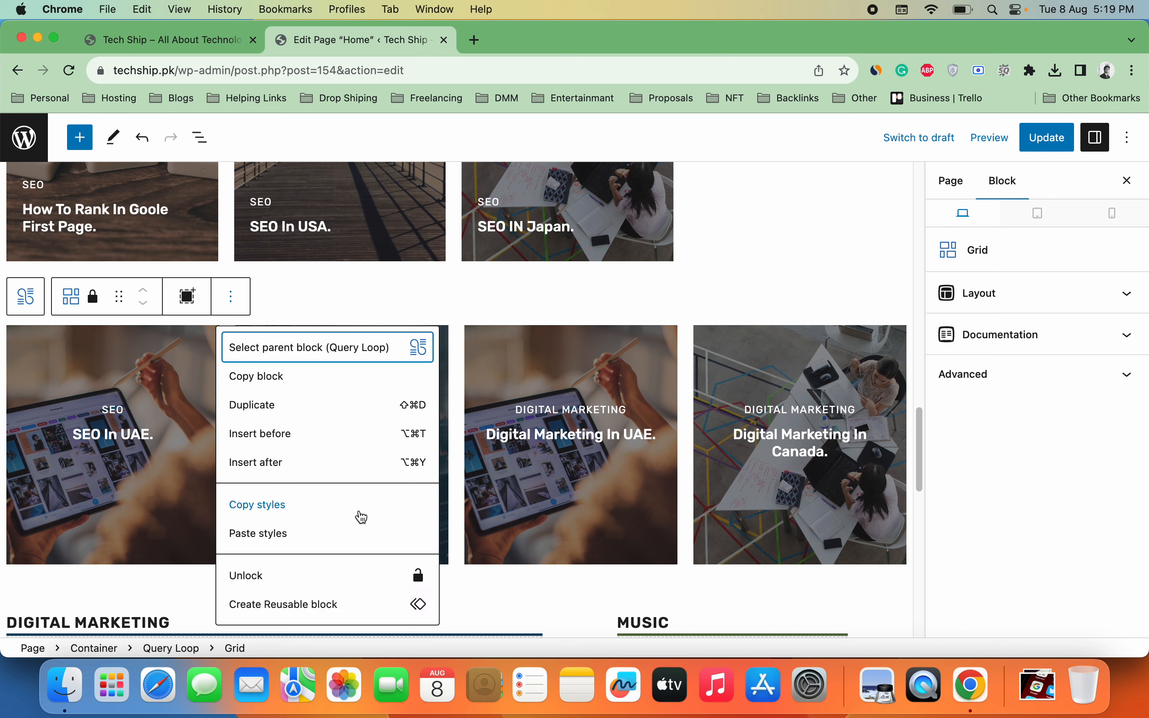
pyautogui.press('Down')
pyautogui.press('Down')
pyautogui.press('Down')
pyautogui.press('Down')
pyautogui.press('Down')
pyautogui.press('Down')
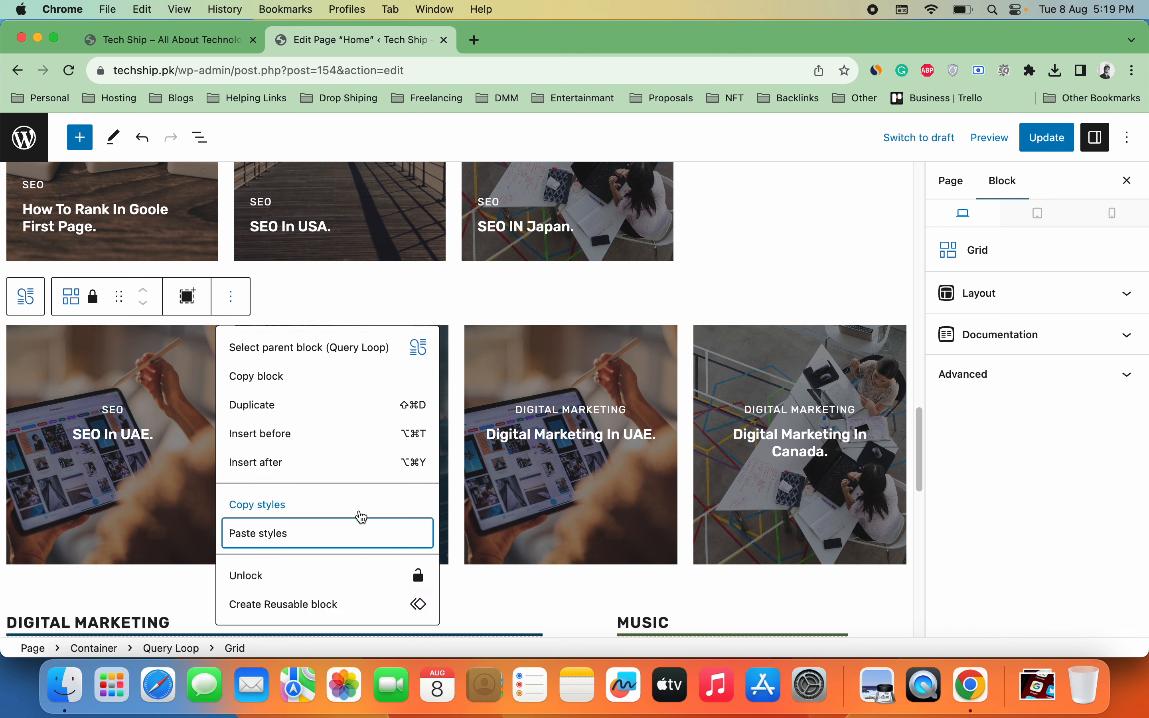
pyautogui.press('Down')
pyautogui.press('Down')
pyautogui.press('Down')
pyautogui.press('Down')
pyautogui.press('Up')
pyautogui.press('Up')
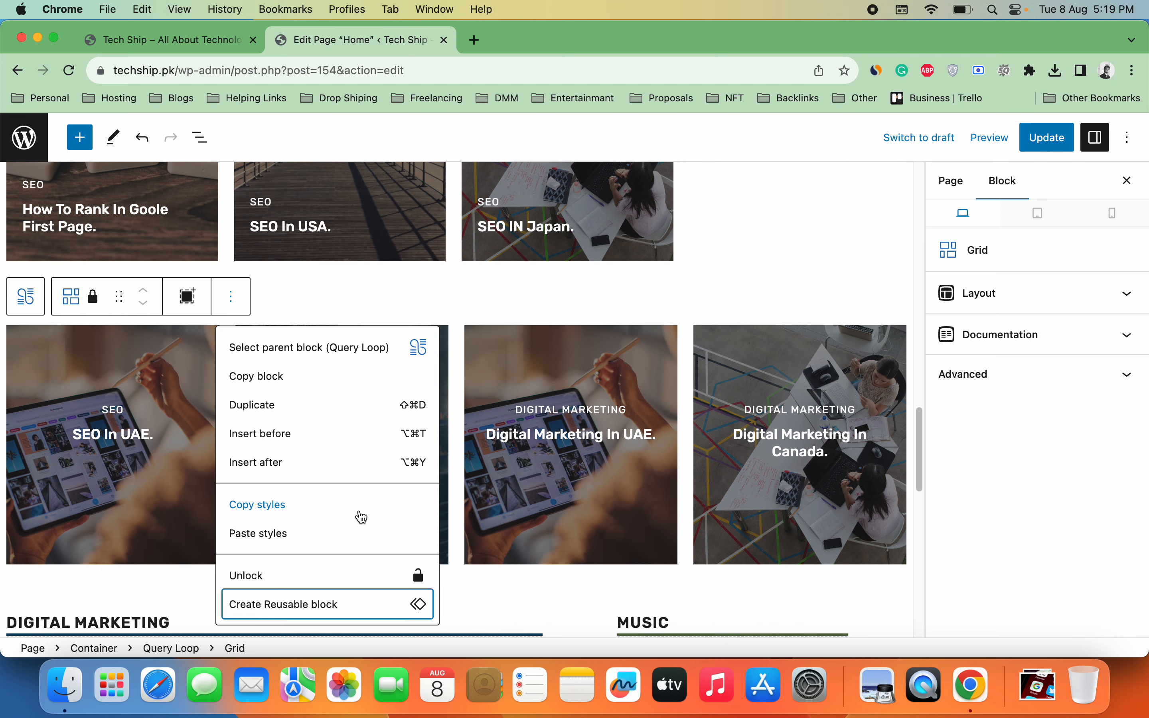
pyautogui.press('Up')
pyautogui.click(359, 576)
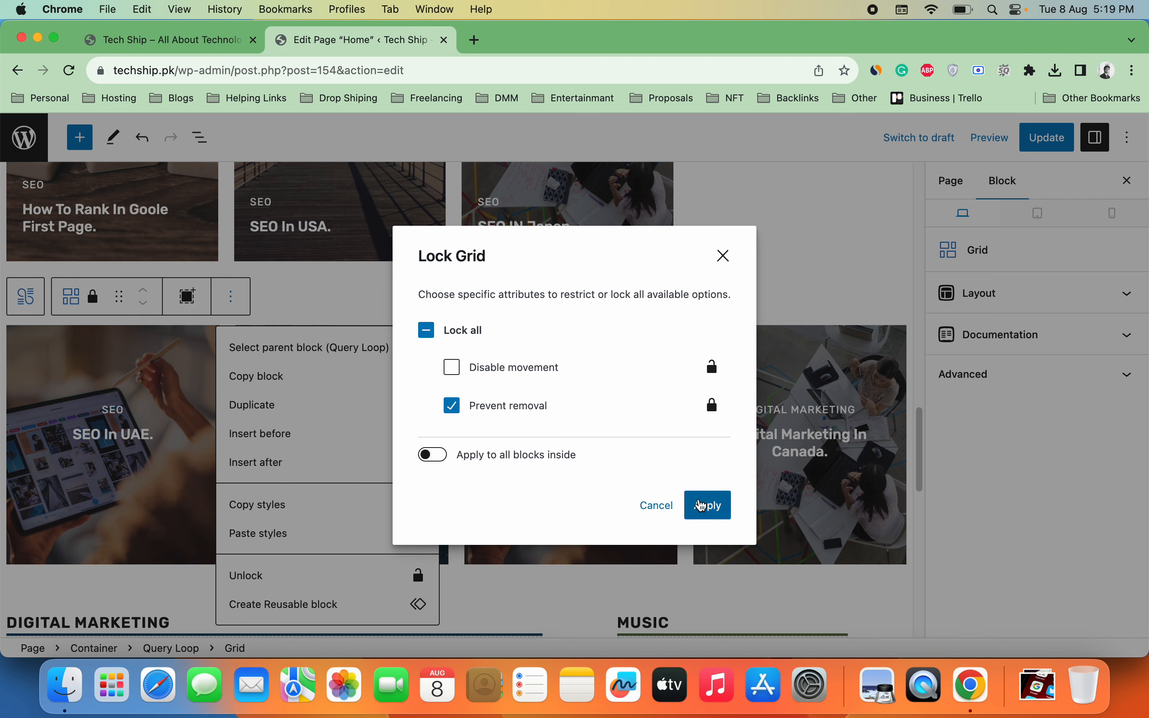
pyautogui.click(453, 406)
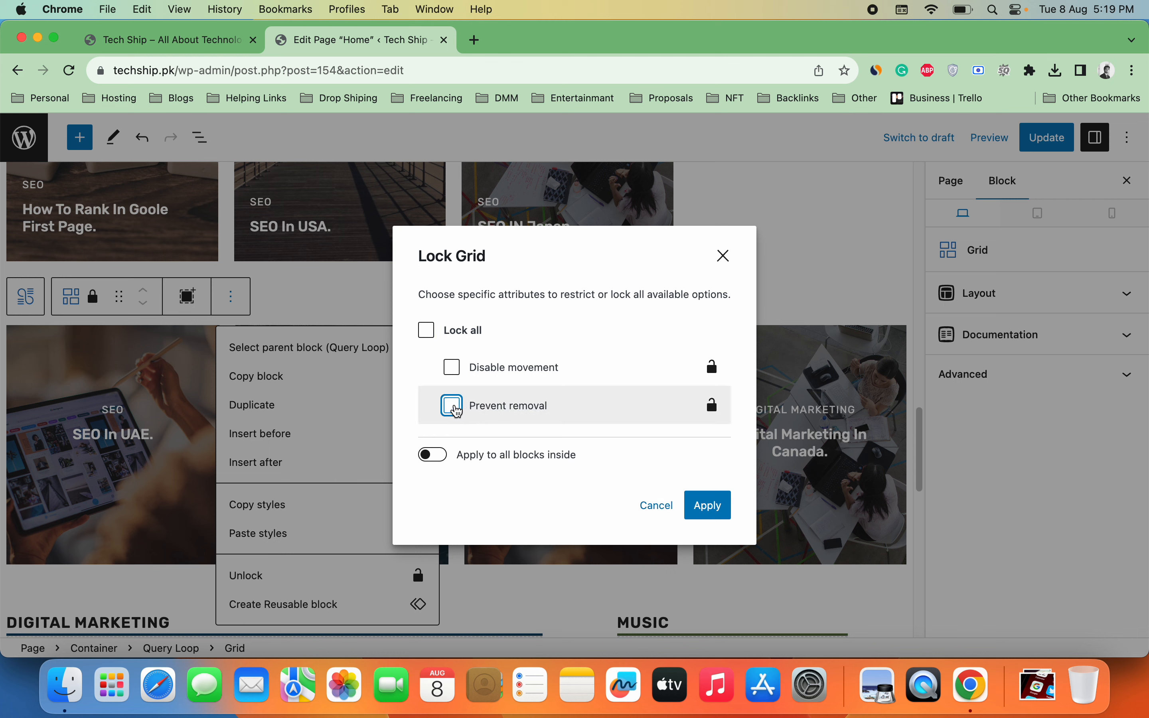
pyautogui.click(707, 505)
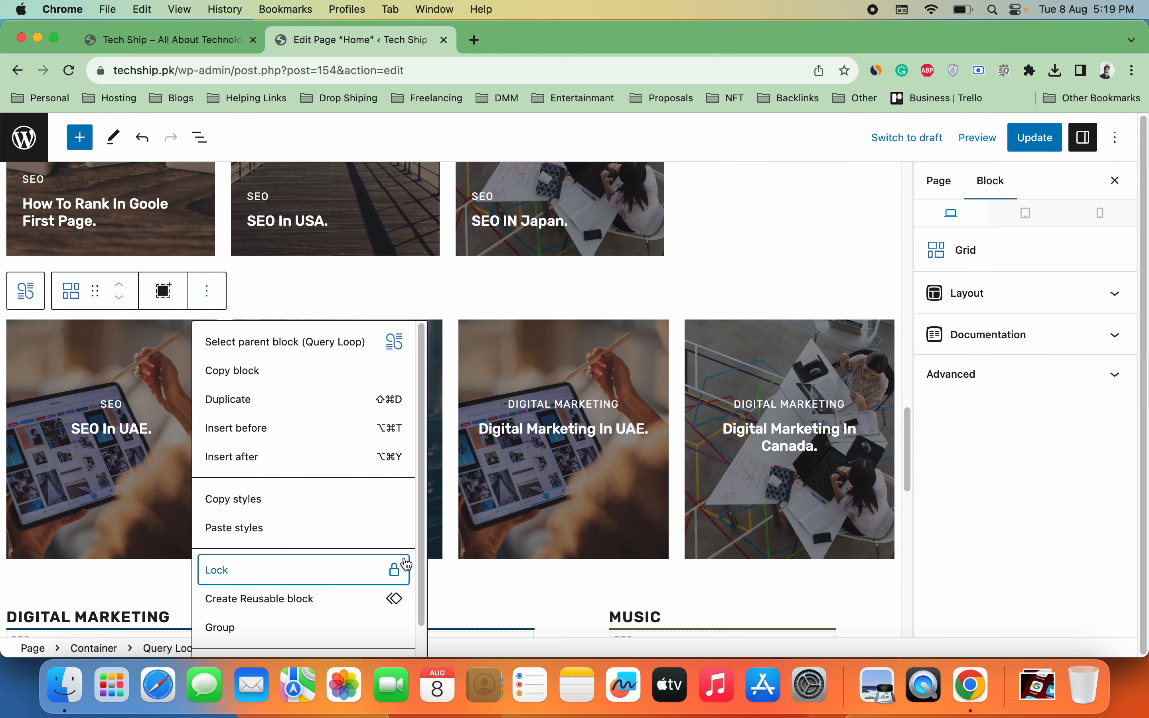
# Step: Remove the four-card grid and then its empty Query Loop
pyautogui.scroll(-2, 424, 591)
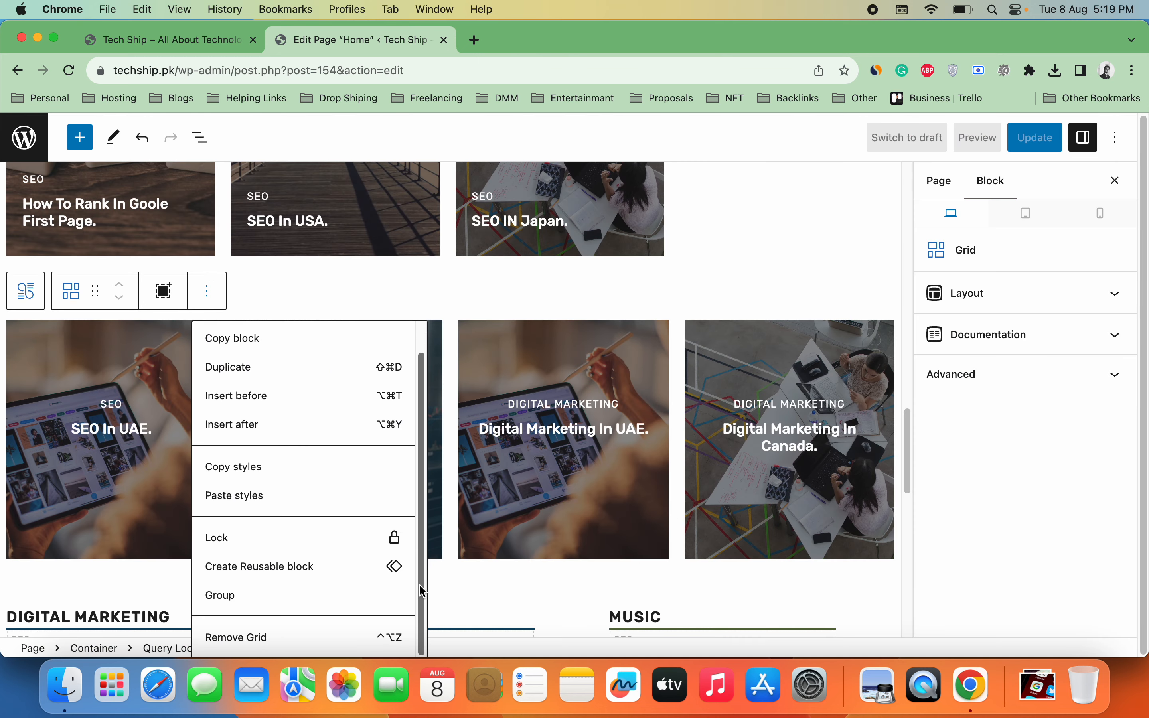
pyautogui.click(347, 641)
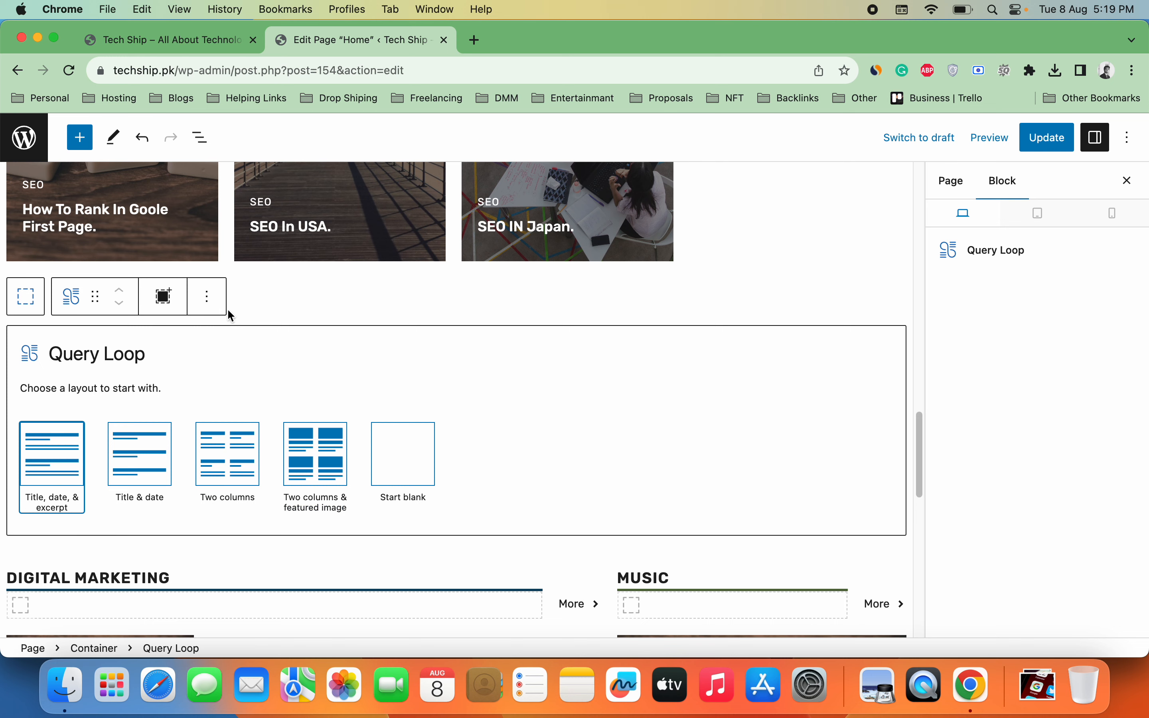
pyautogui.click(209, 298)
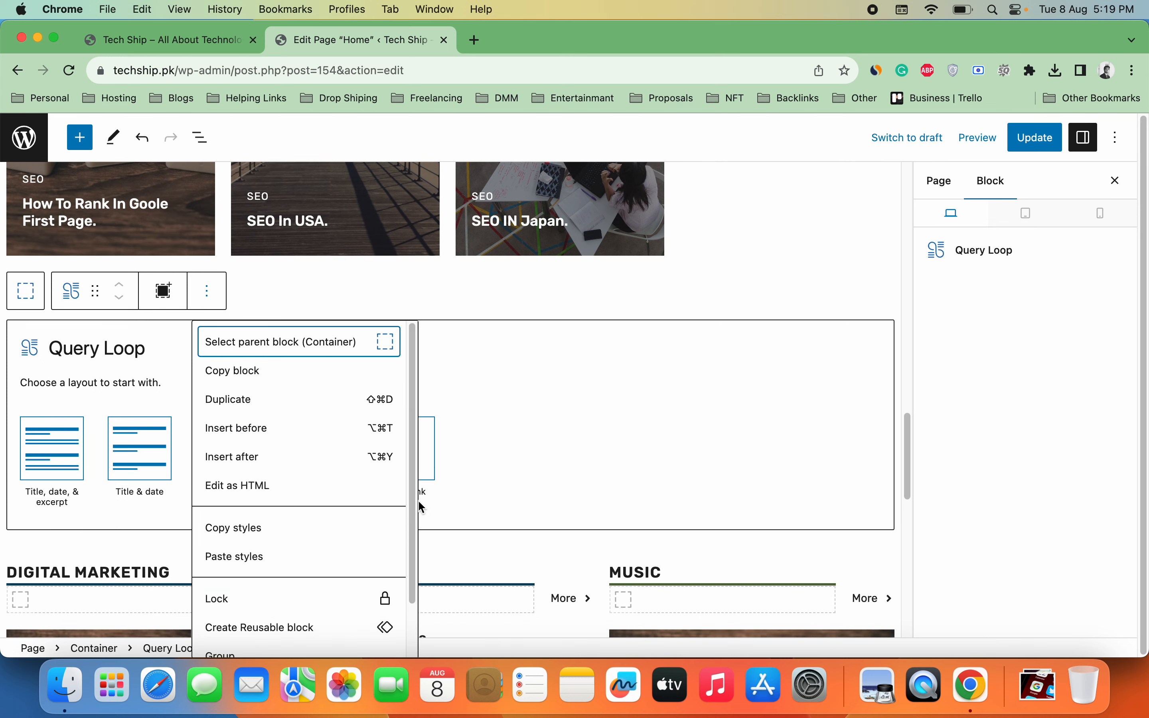
pyautogui.scroll(-3, 415, 546)
pyautogui.click(333, 644)
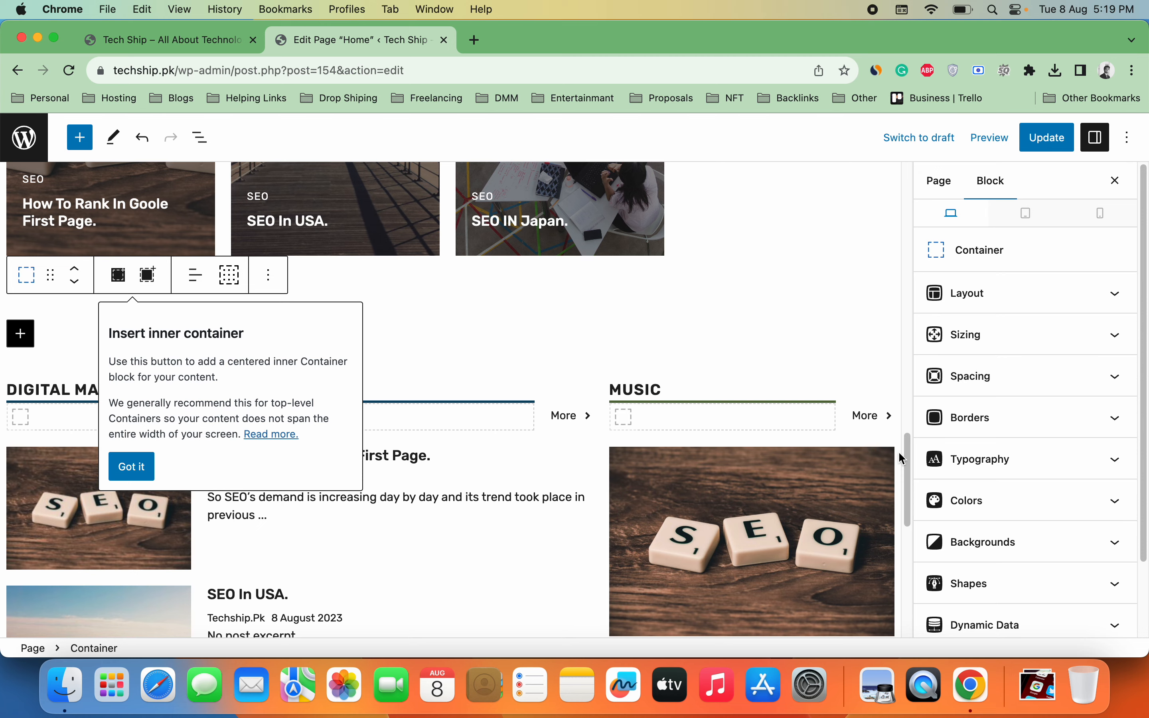
# Step: Delete the featured image in the MUSIC section
pyautogui.moveTo(900, 452); pyautogui.dragTo(878, 471)
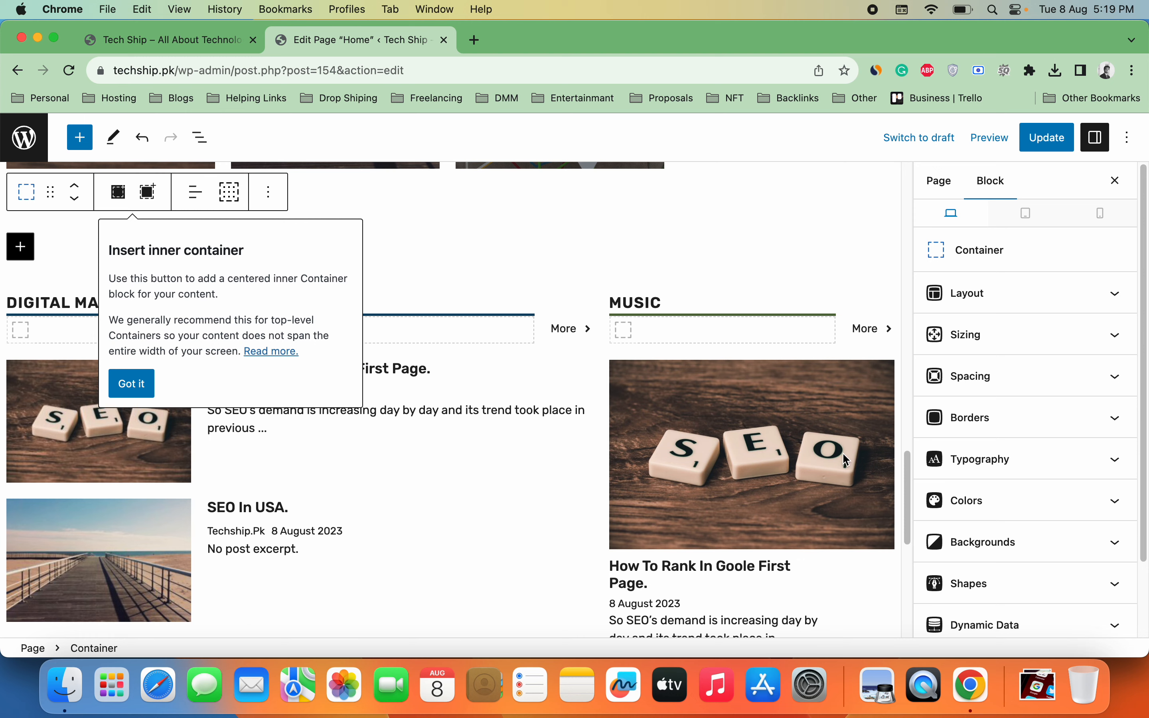
pyautogui.click(842, 453)
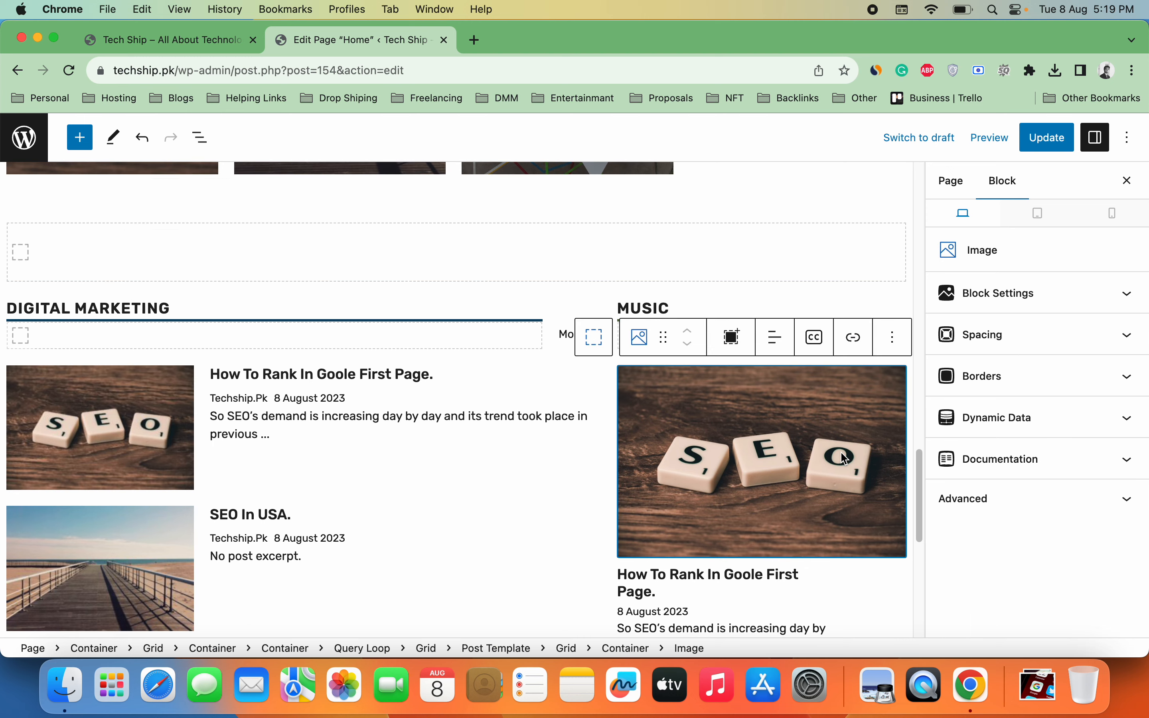
pyautogui.click(891, 338)
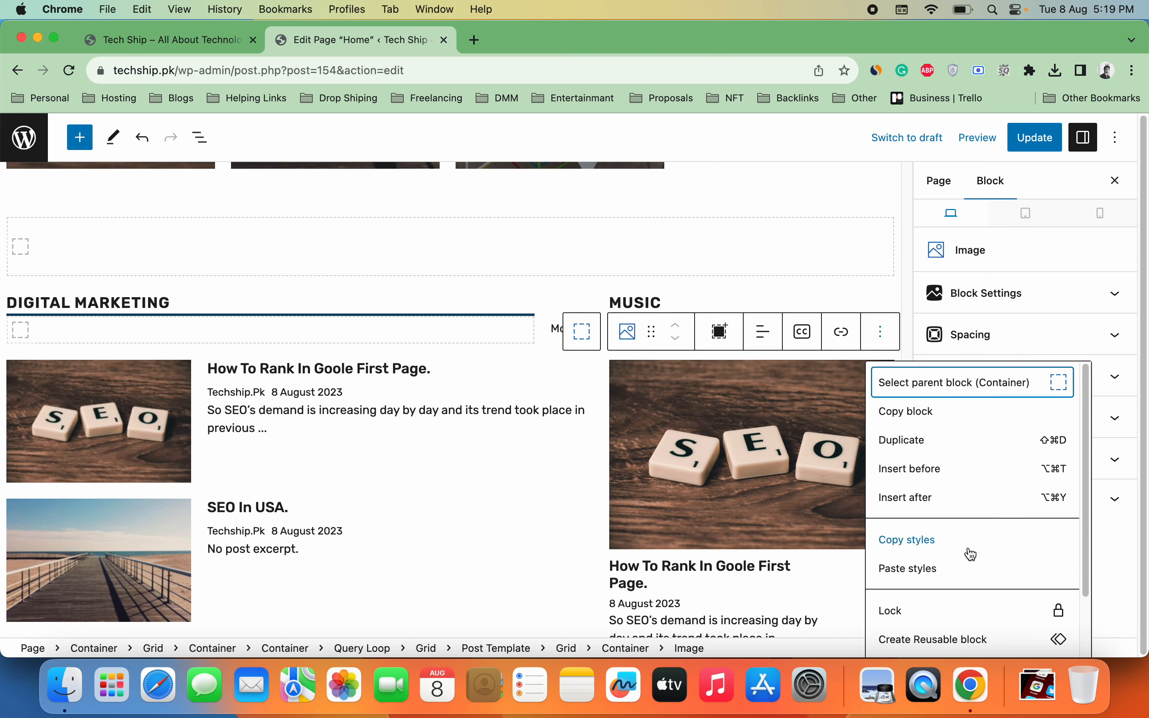
pyautogui.click(918, 617)
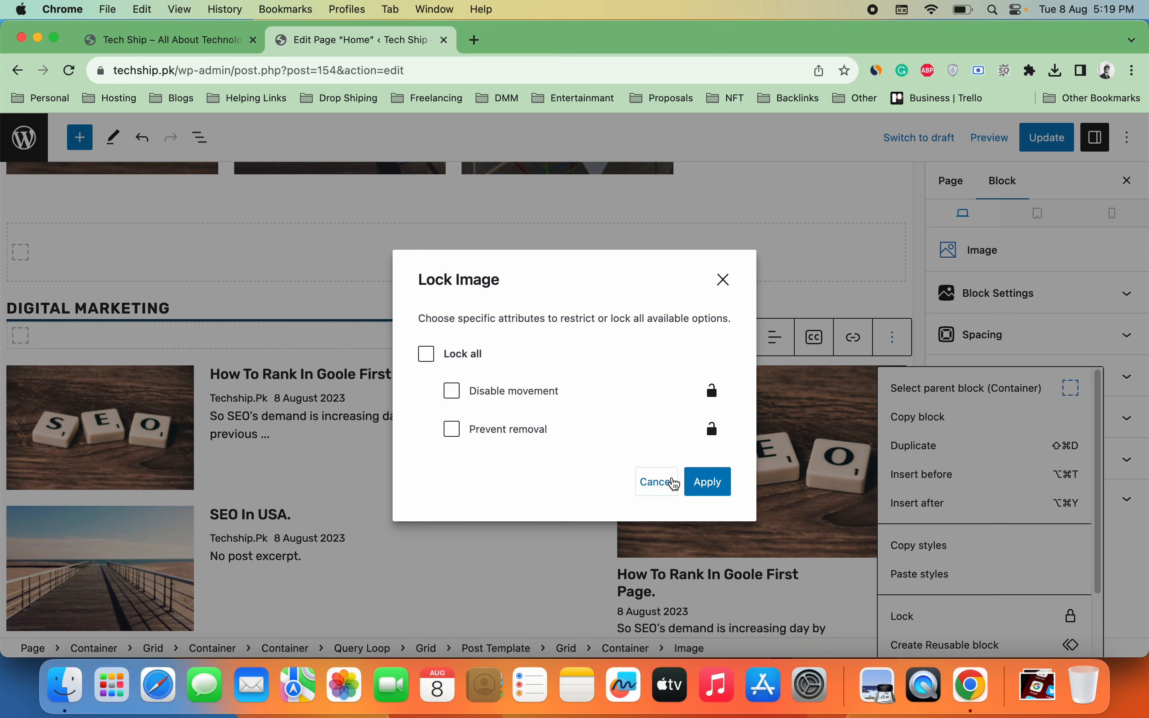
pyautogui.click(657, 482)
pyautogui.scroll(-2, 1091, 581)
pyautogui.scroll(-2, 1090, 582)
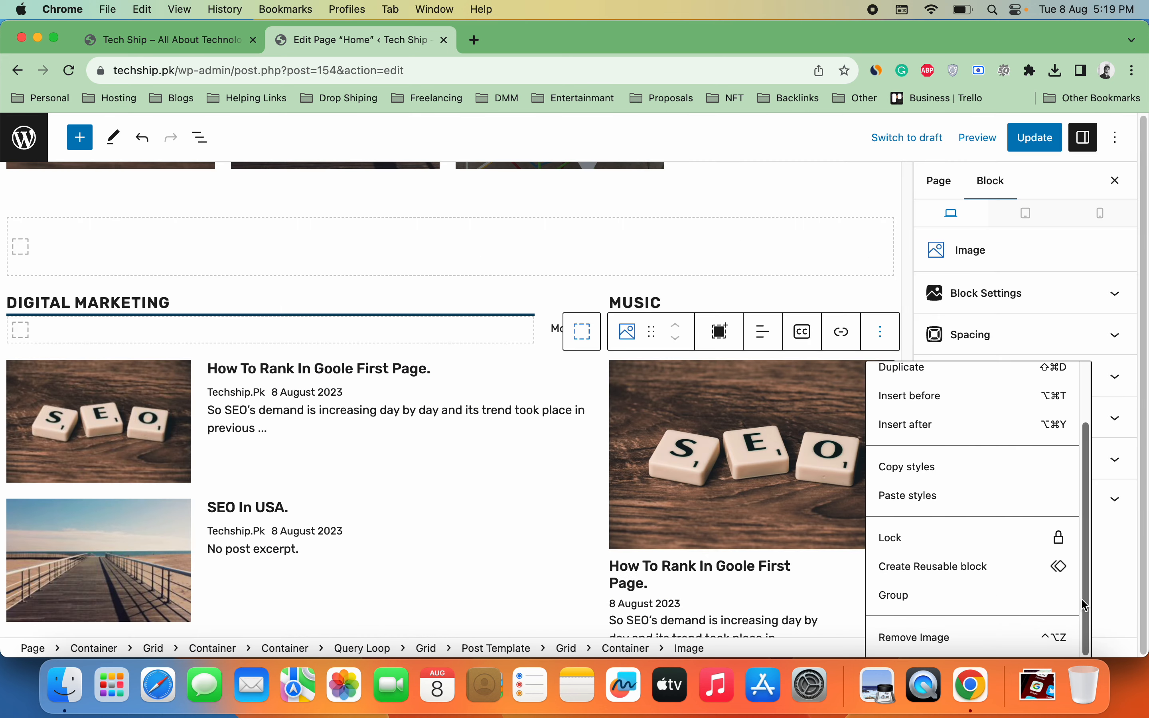
pyautogui.click(969, 638)
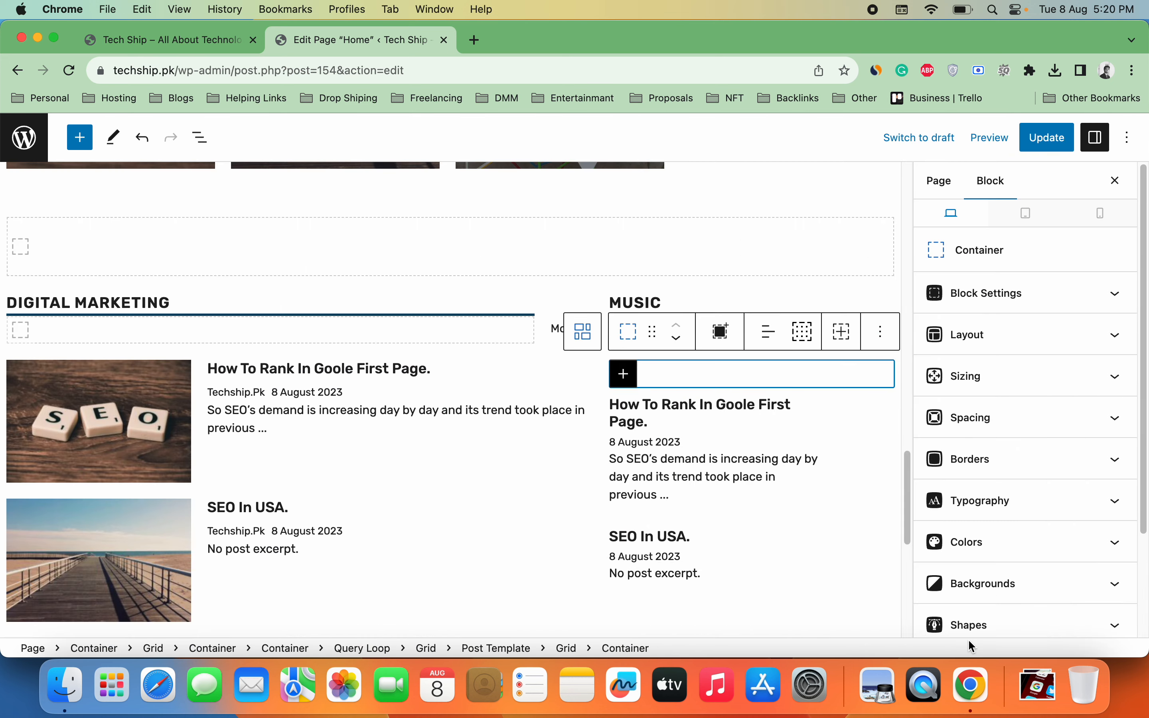
# Step: Remove the emptied container and the grid inside the Music post list
pyautogui.click(887, 347)
pyautogui.scroll(-2, 974, 641)
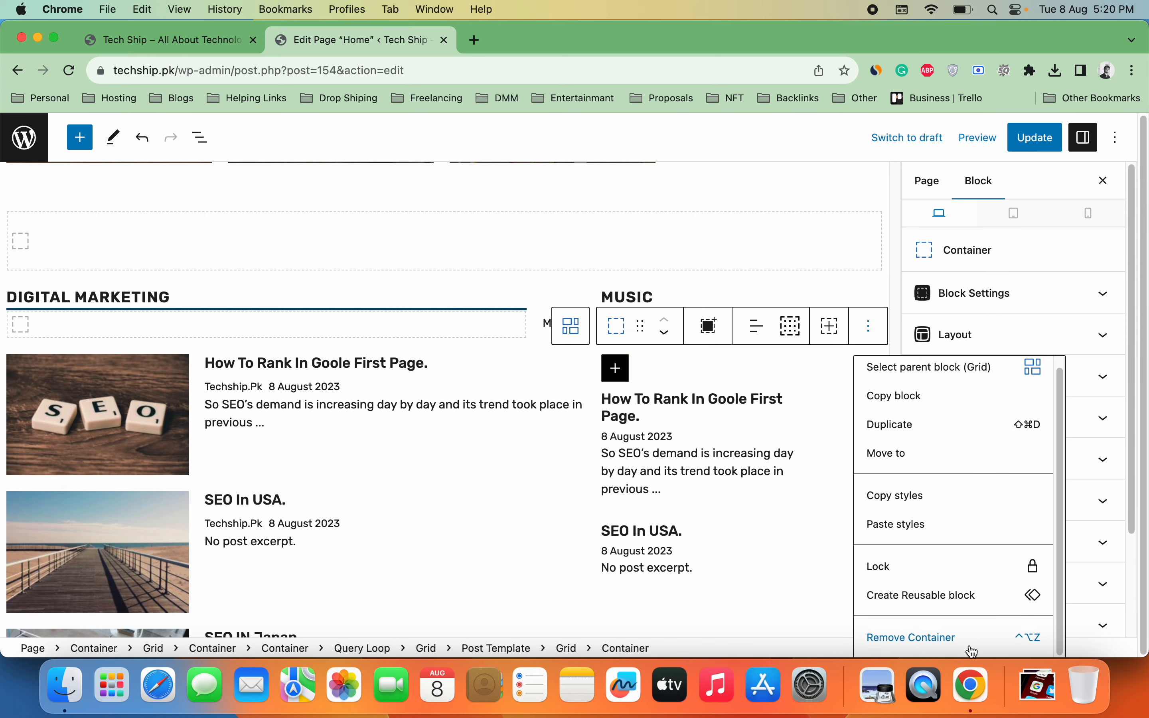
pyautogui.click(954, 649)
pyautogui.click(857, 338)
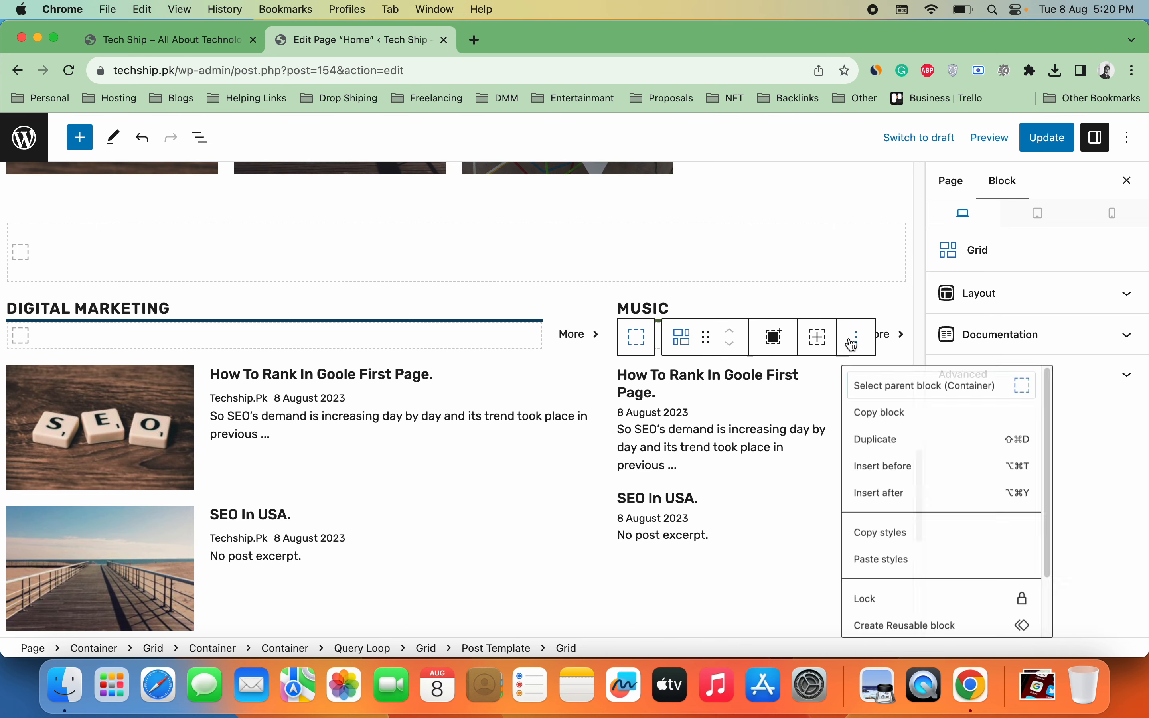
pyautogui.scroll(-2, 1062, 534)
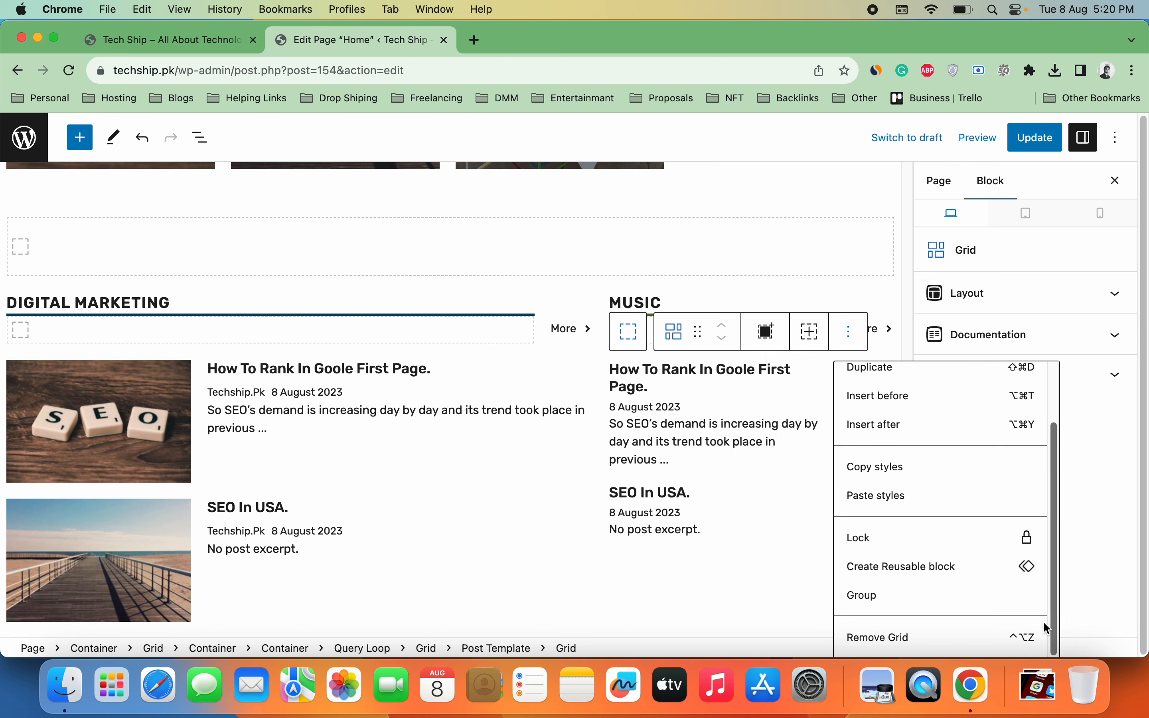
pyautogui.click(969, 631)
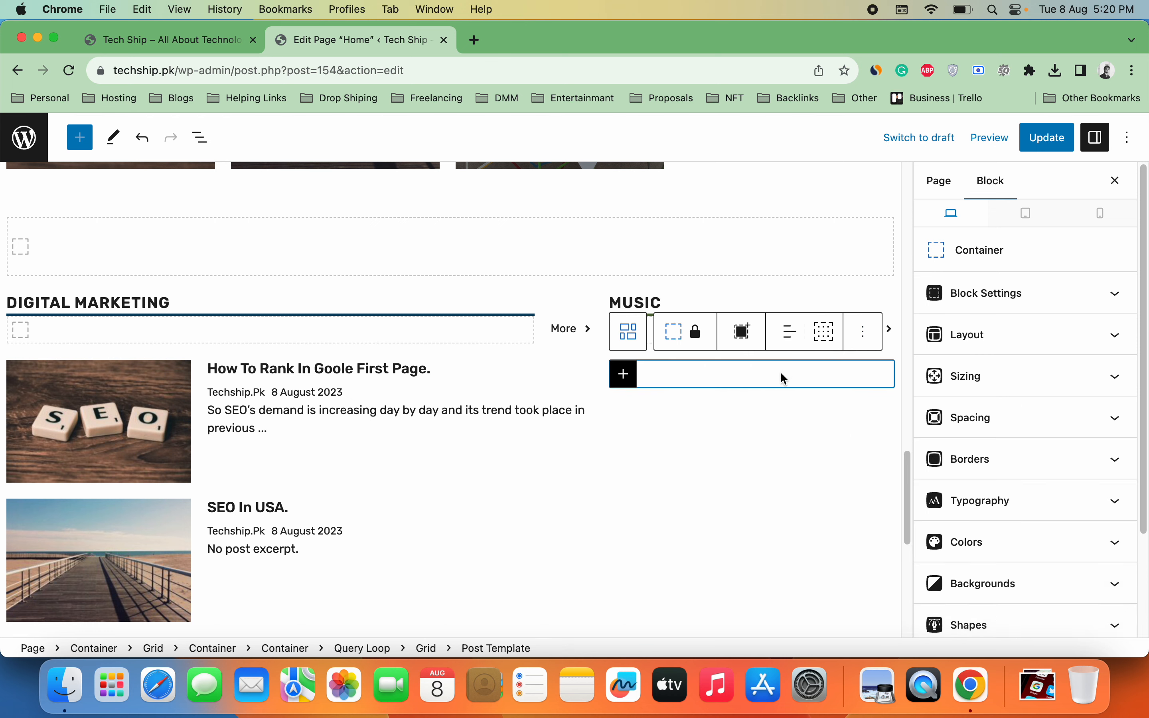
# Step: Unlock the container to allow removal and moving, then remove the Music post template
pyautogui.click(863, 331)
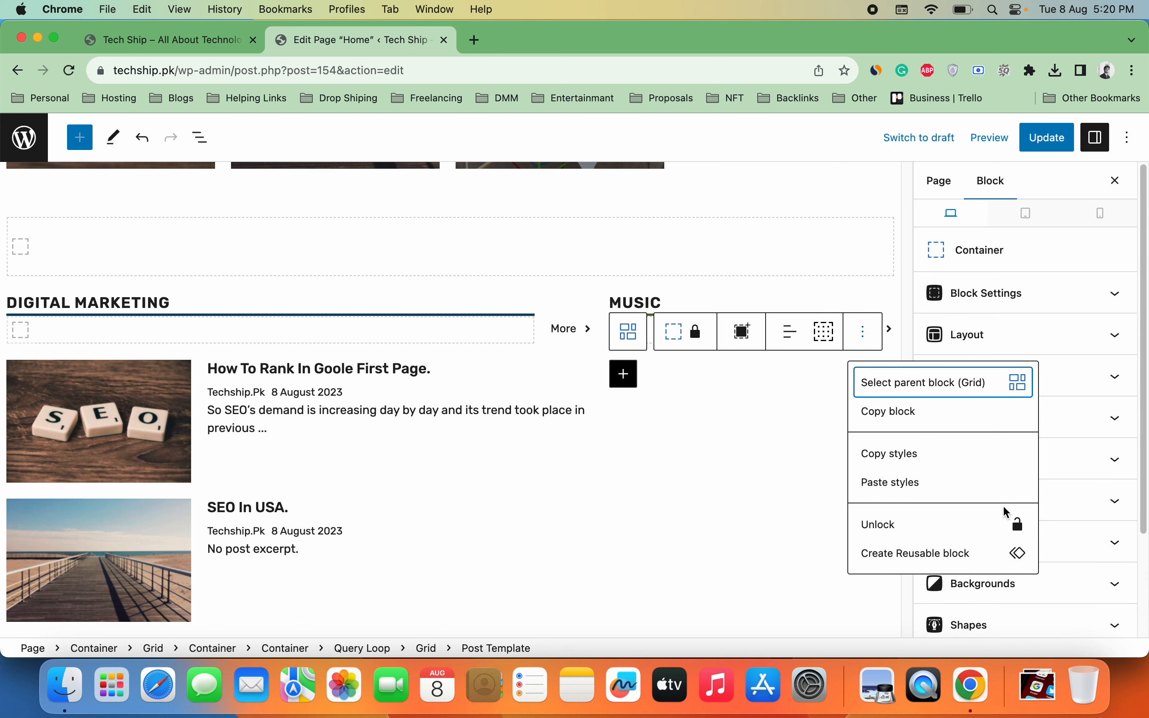
pyautogui.click(951, 527)
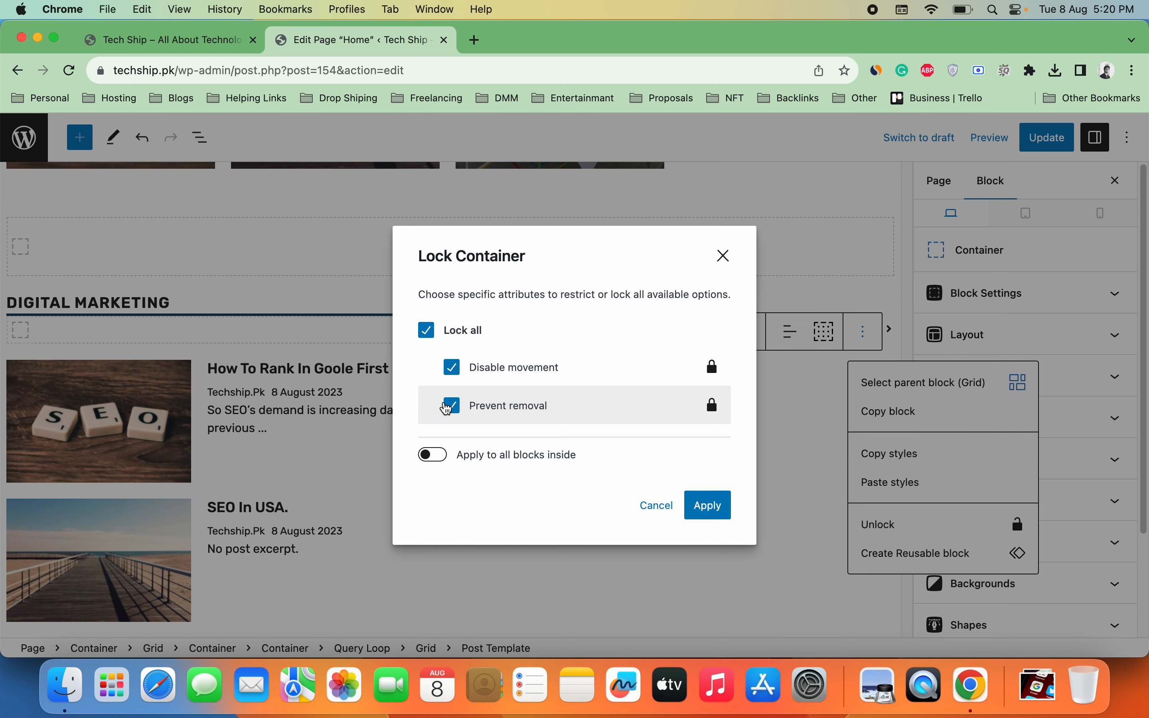
pyautogui.click(451, 407)
pyautogui.click(451, 367)
pyautogui.click(719, 503)
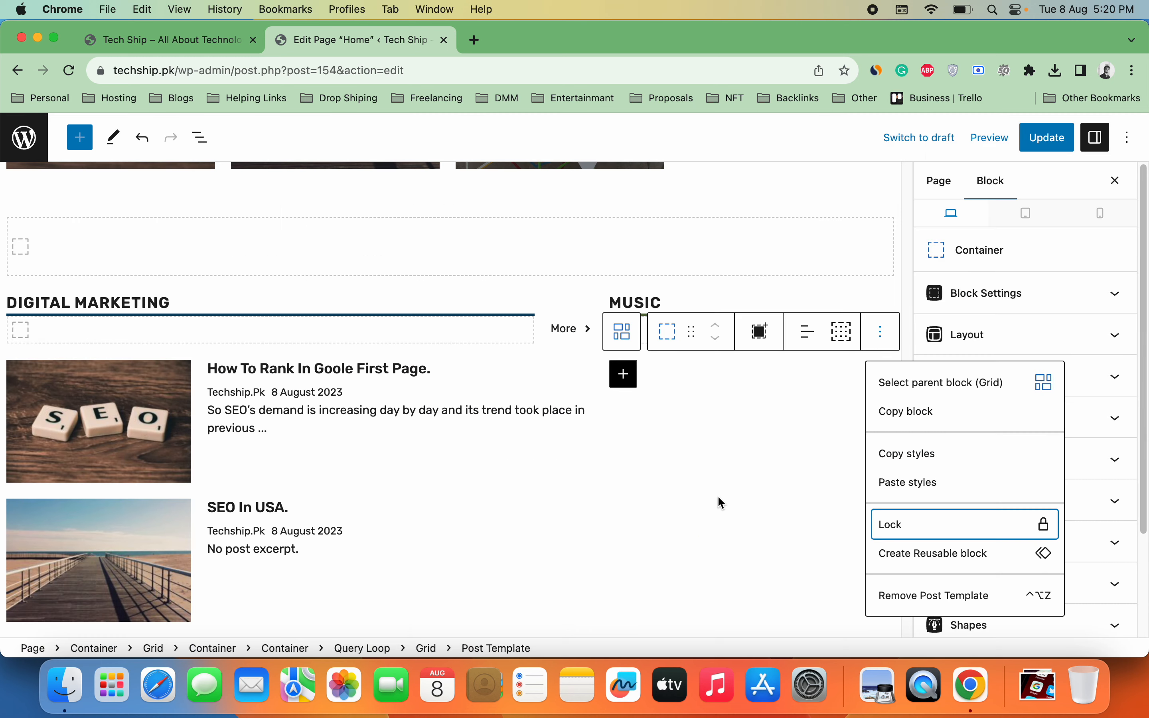
pyautogui.click(949, 594)
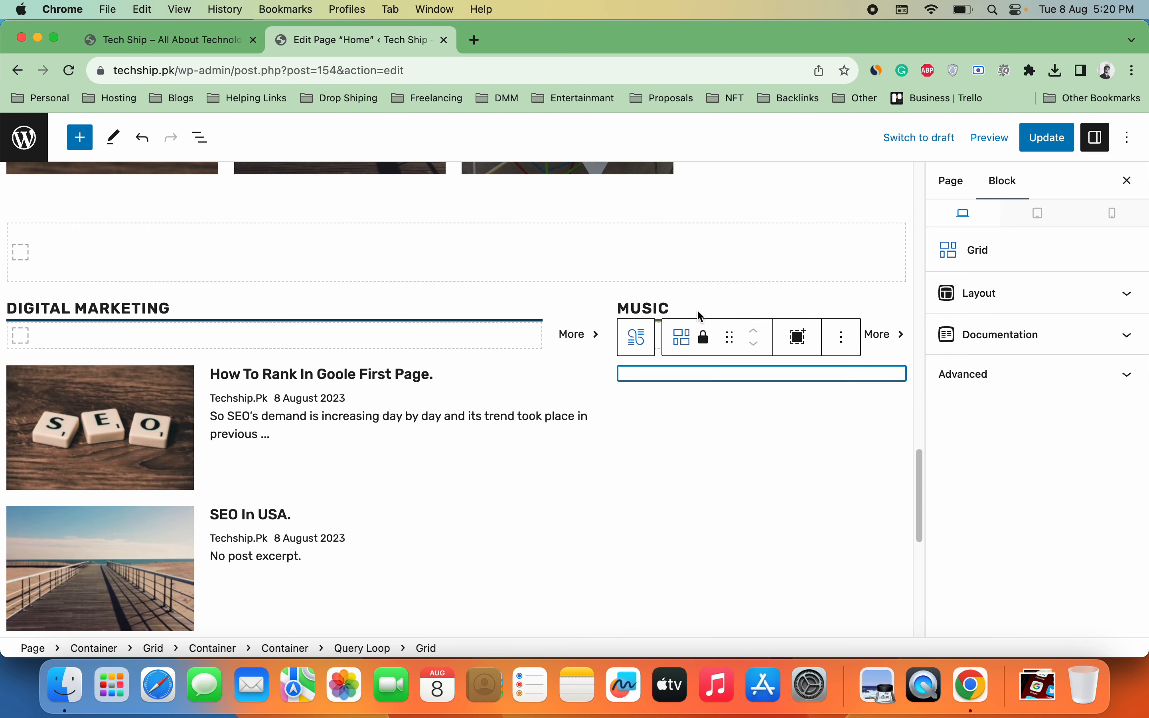
# Step: Delete the MUSIC heading and its enclosing container
pyautogui.click(671, 309)
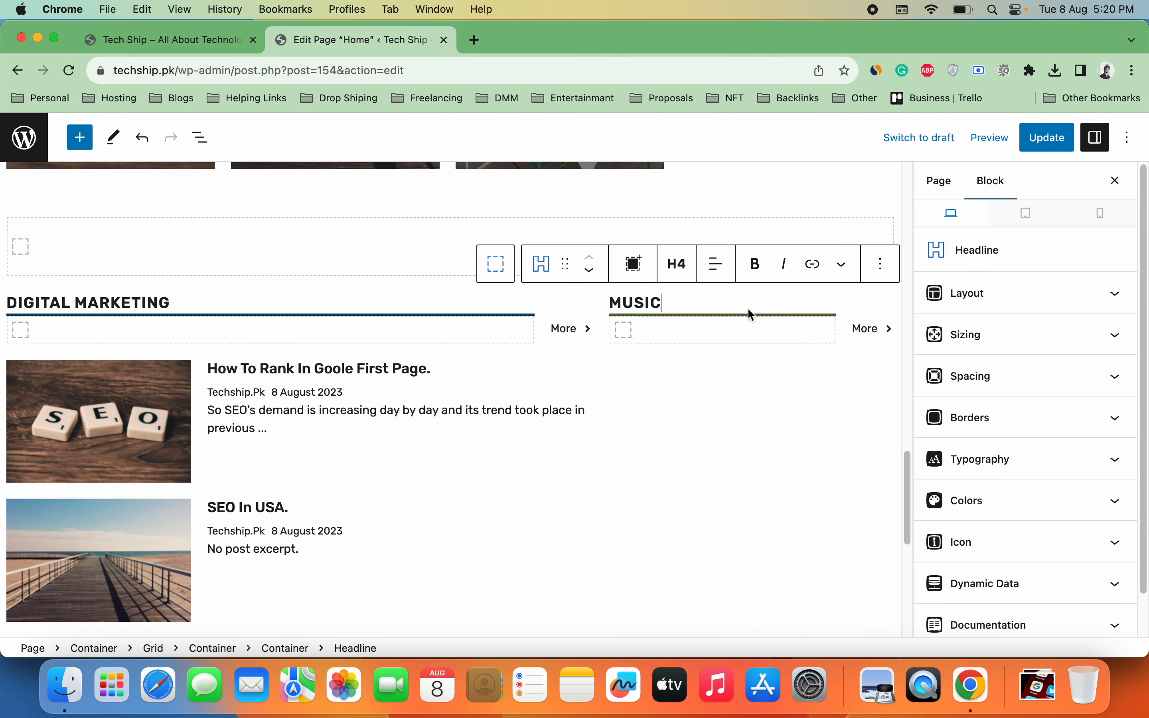
pyautogui.click(886, 277)
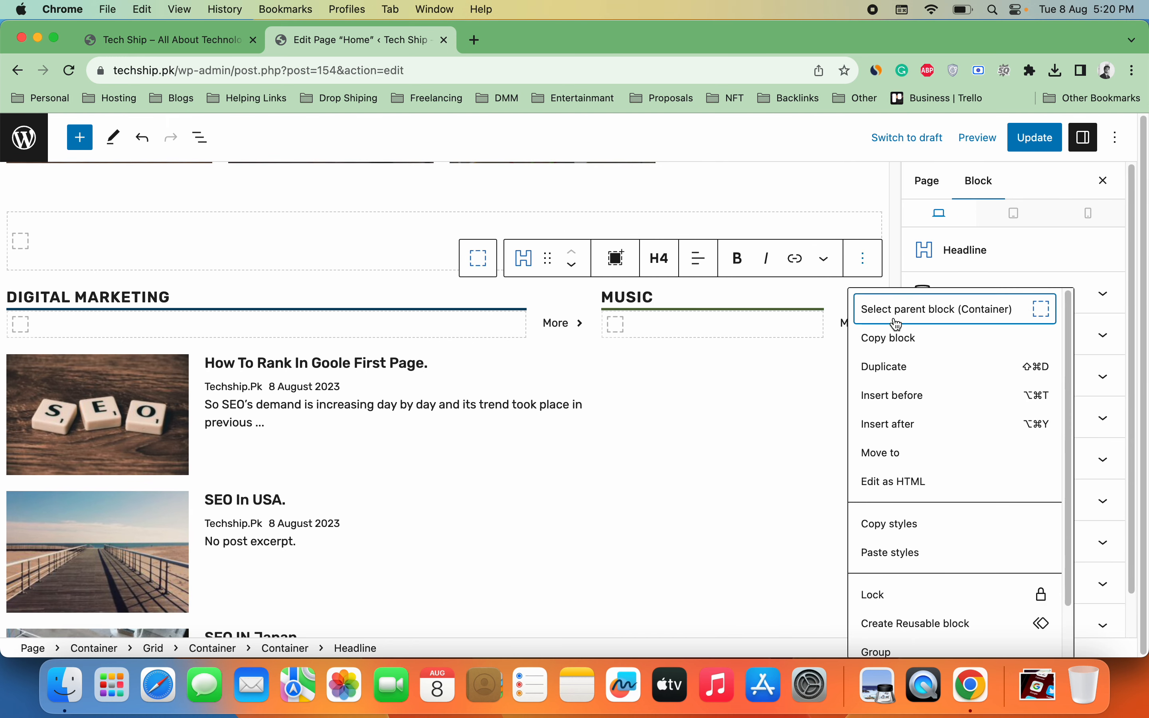
pyautogui.scroll(-2, 1051, 617)
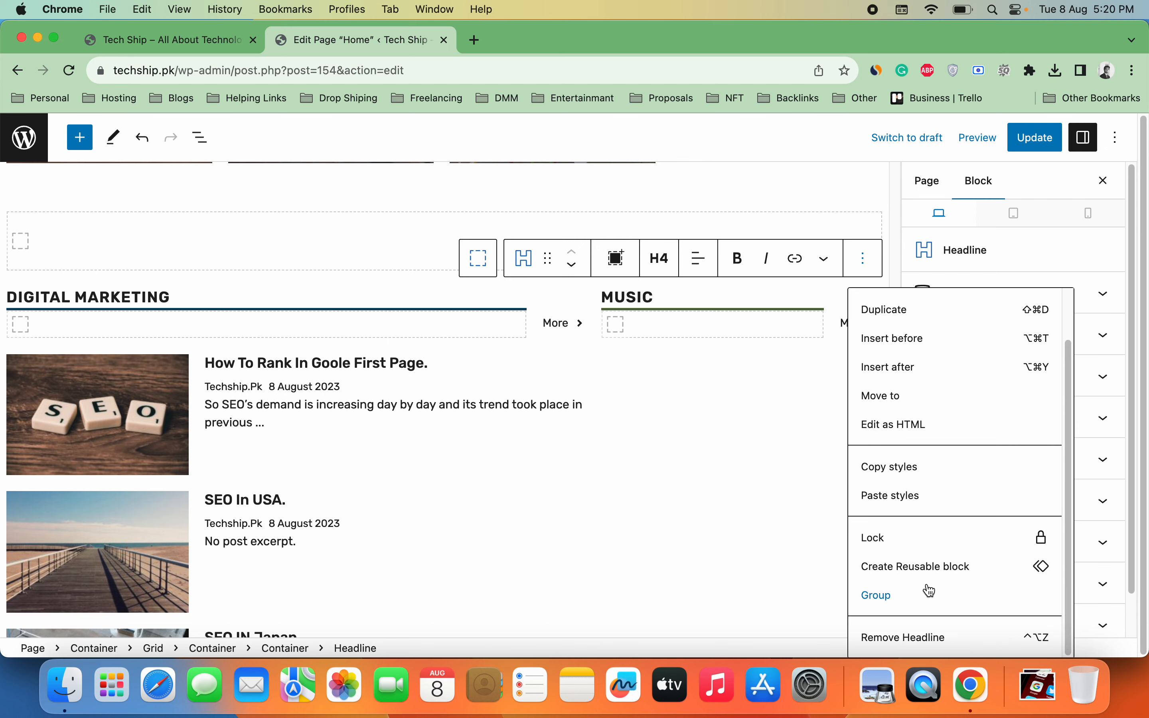
pyautogui.click(931, 638)
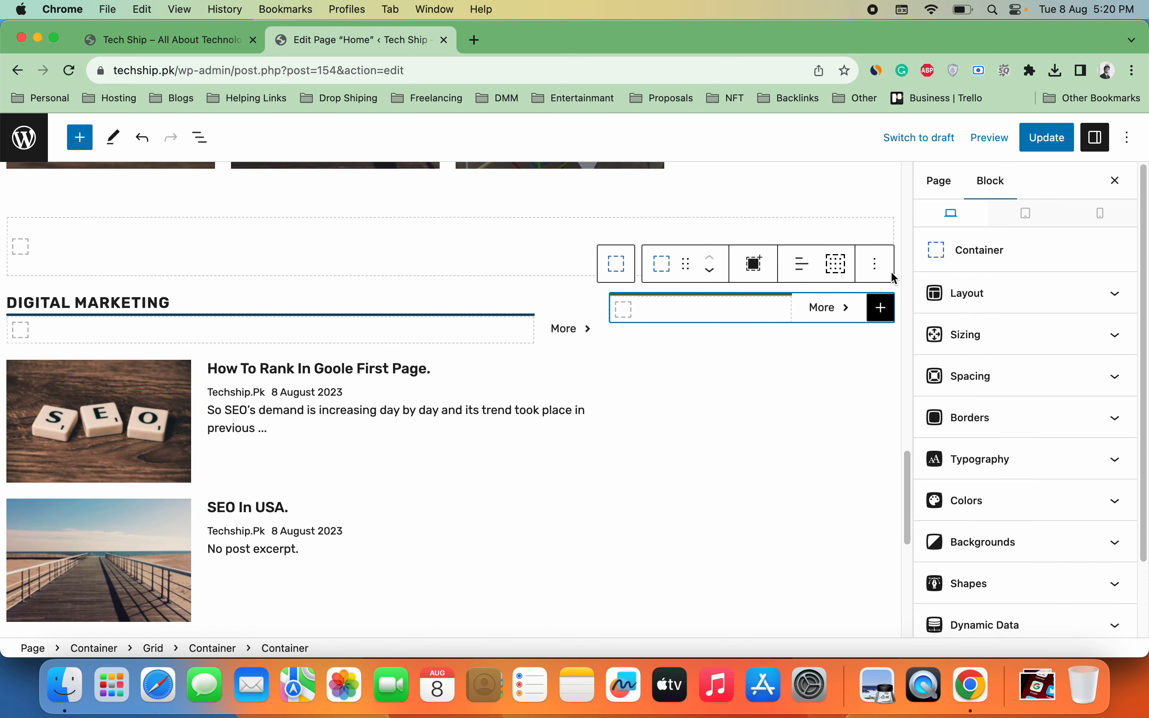
pyautogui.click(876, 264)
pyautogui.scroll(-1, 1070, 463)
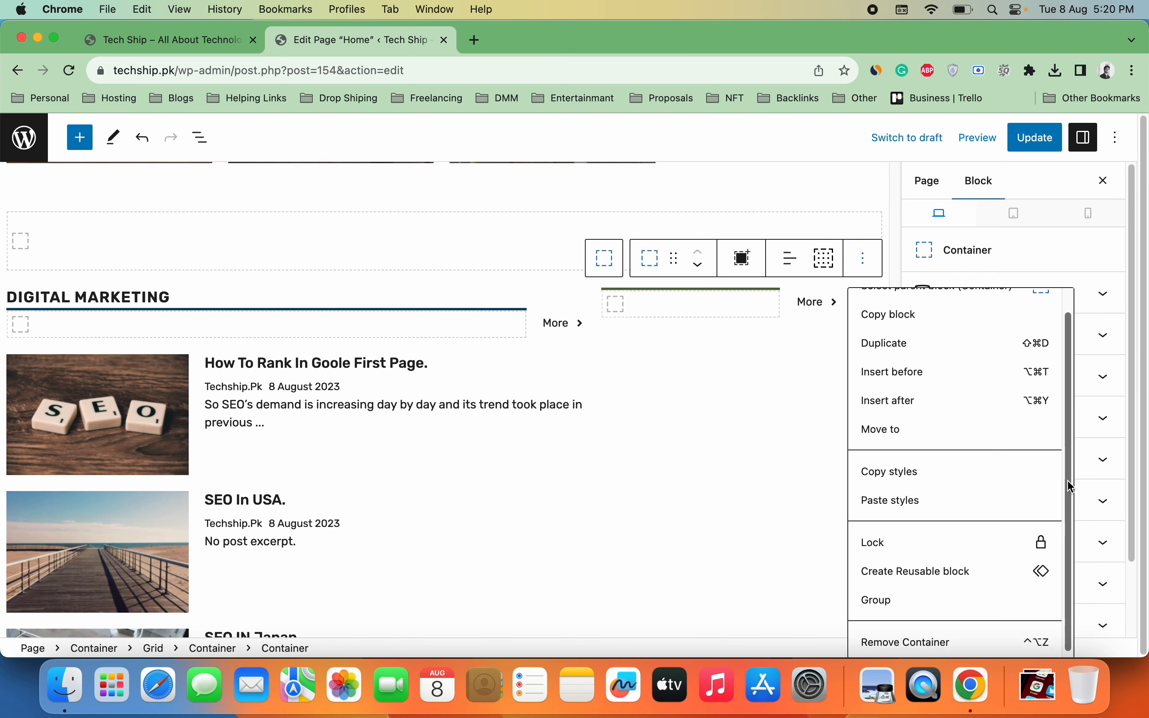
pyautogui.click(946, 642)
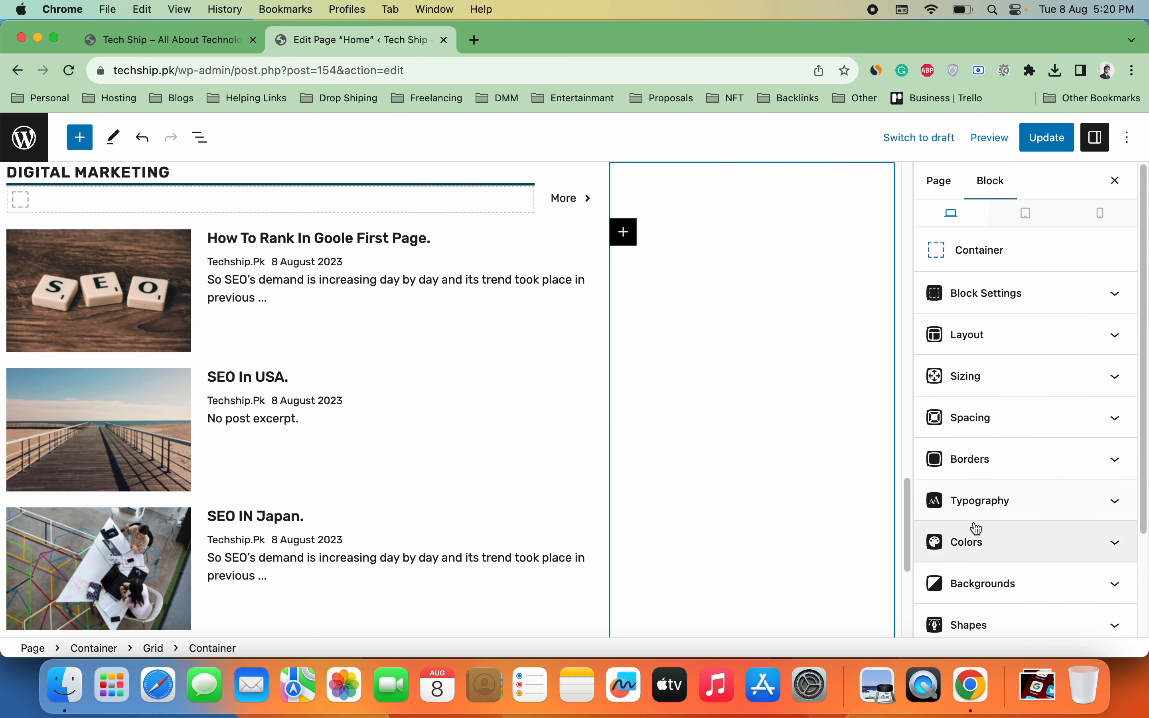
pyautogui.moveTo(908, 508); pyautogui.dragTo(929, 321)
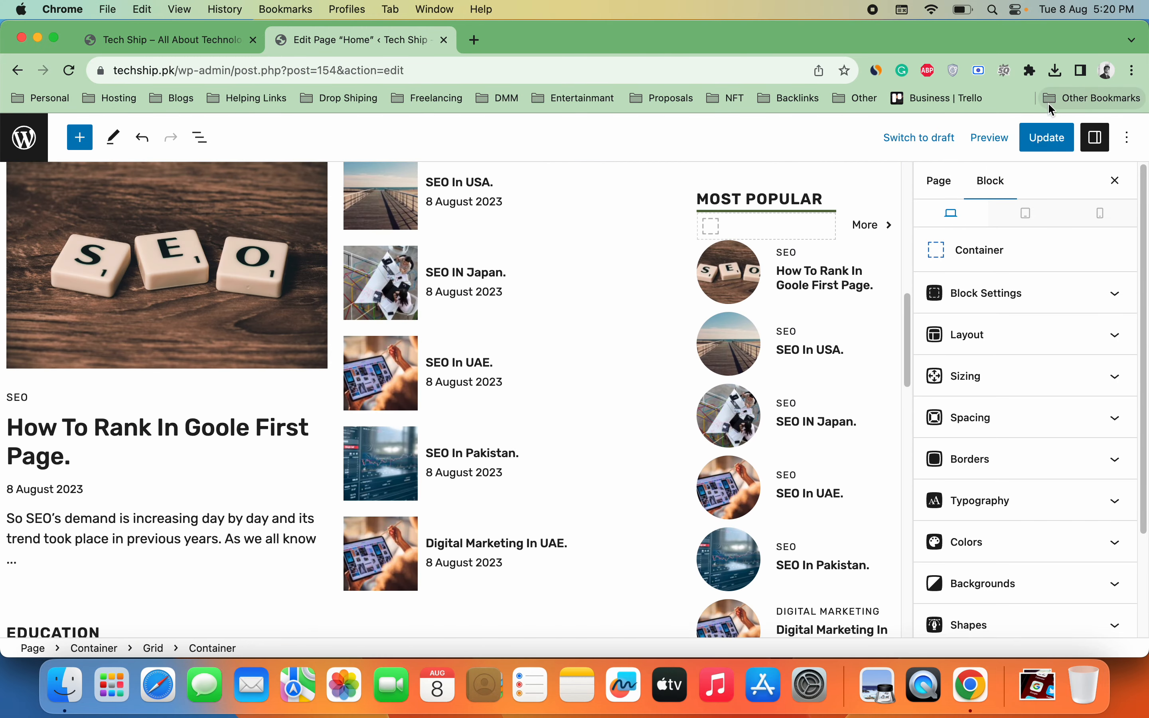
# Step: Save the Home page and review it in a new preview tab before returning to the editor
pyautogui.click(1046, 138)
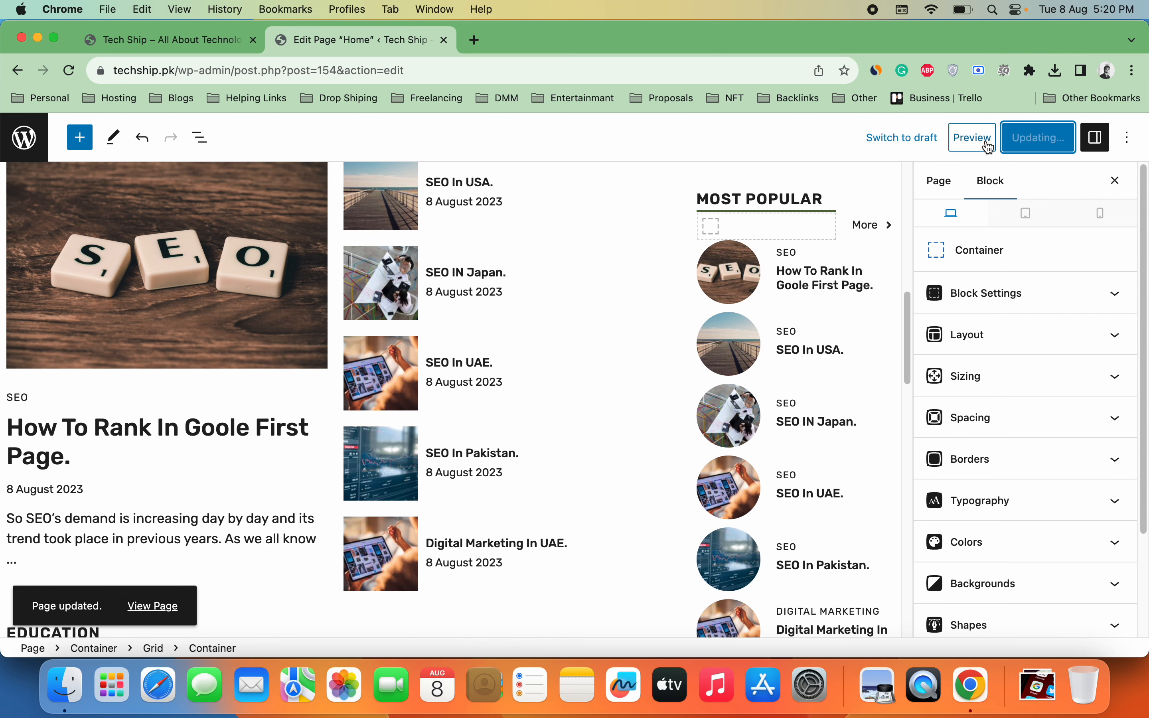
pyautogui.click(990, 137)
pyautogui.click(928, 285)
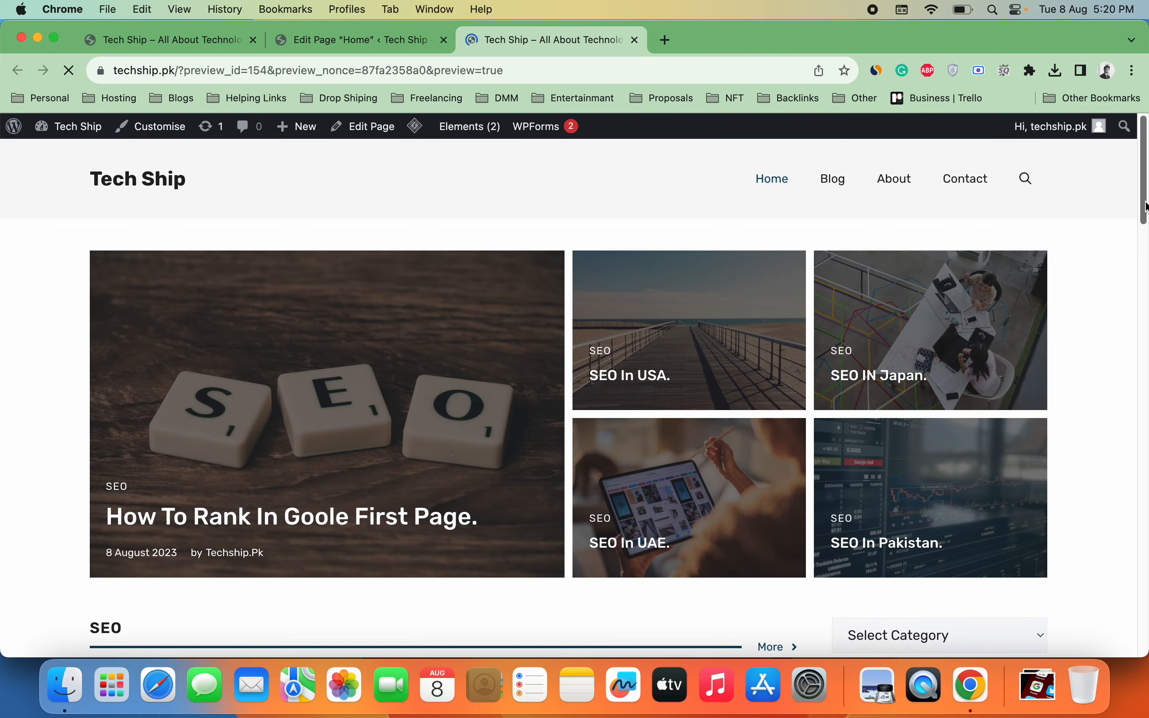
pyautogui.scroll(-10, 1146, 189)
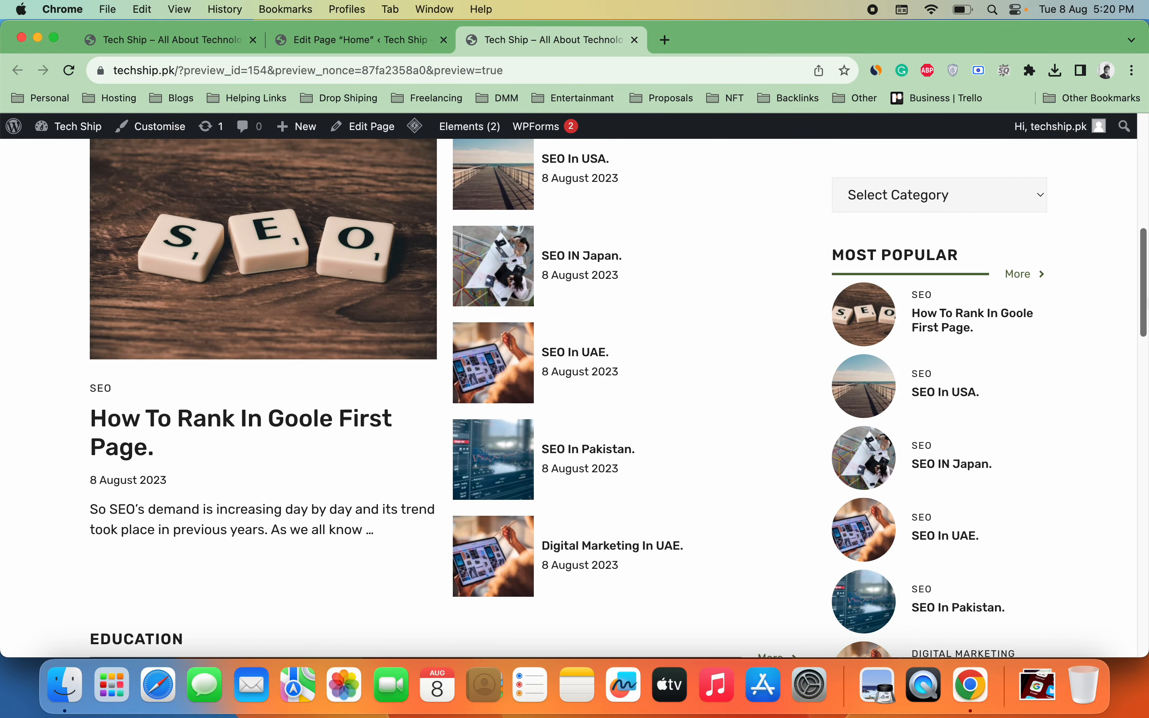
pyautogui.scroll(10, 1129, 167)
pyautogui.scroll(-6, 1129, 167)
pyautogui.scroll(-10, 617, 399)
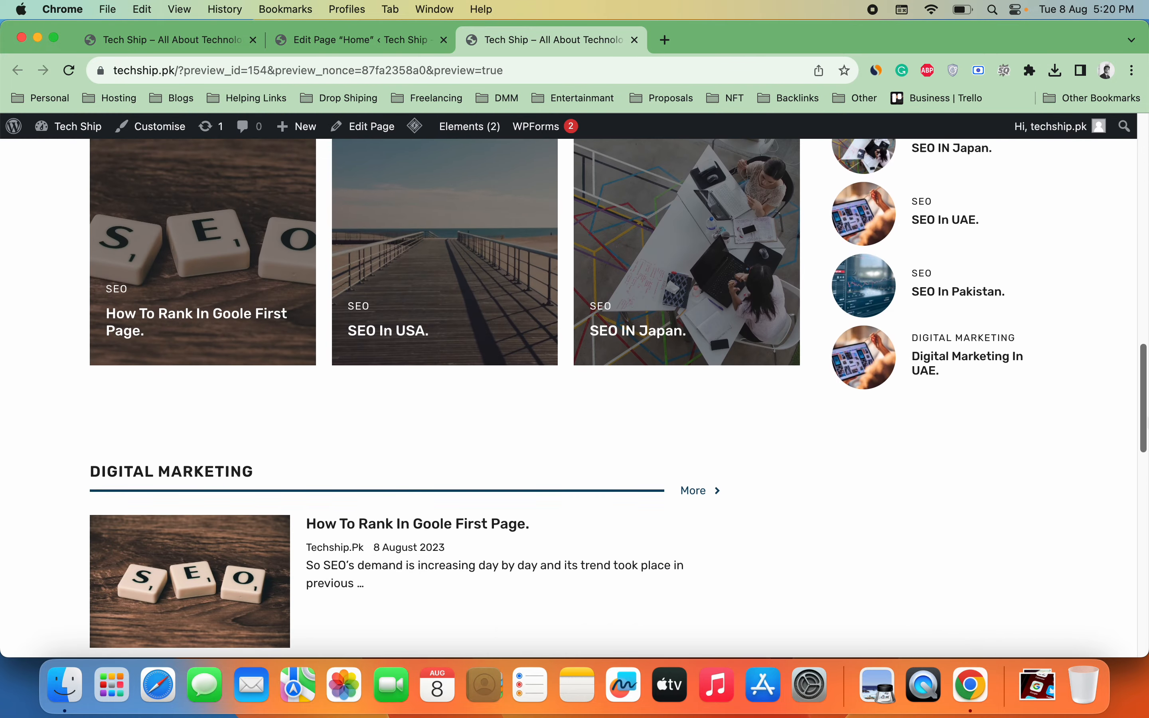
pyautogui.scroll(-10, 1114, 436)
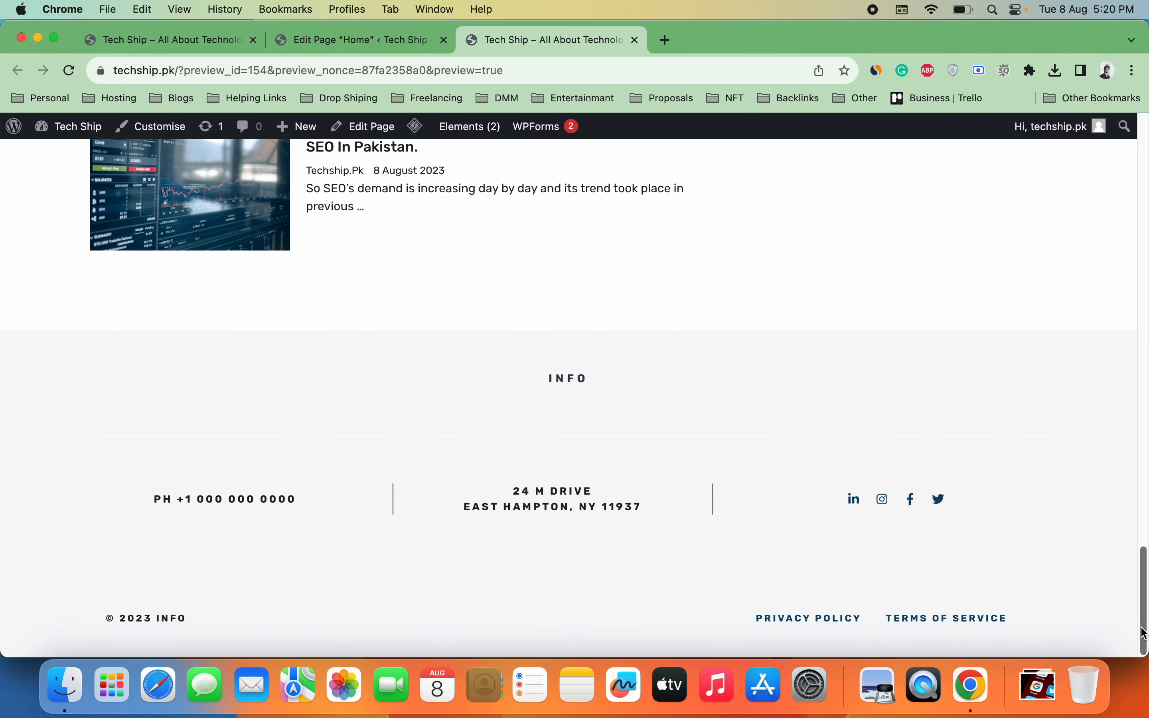
pyautogui.scroll(20, 1115, 436)
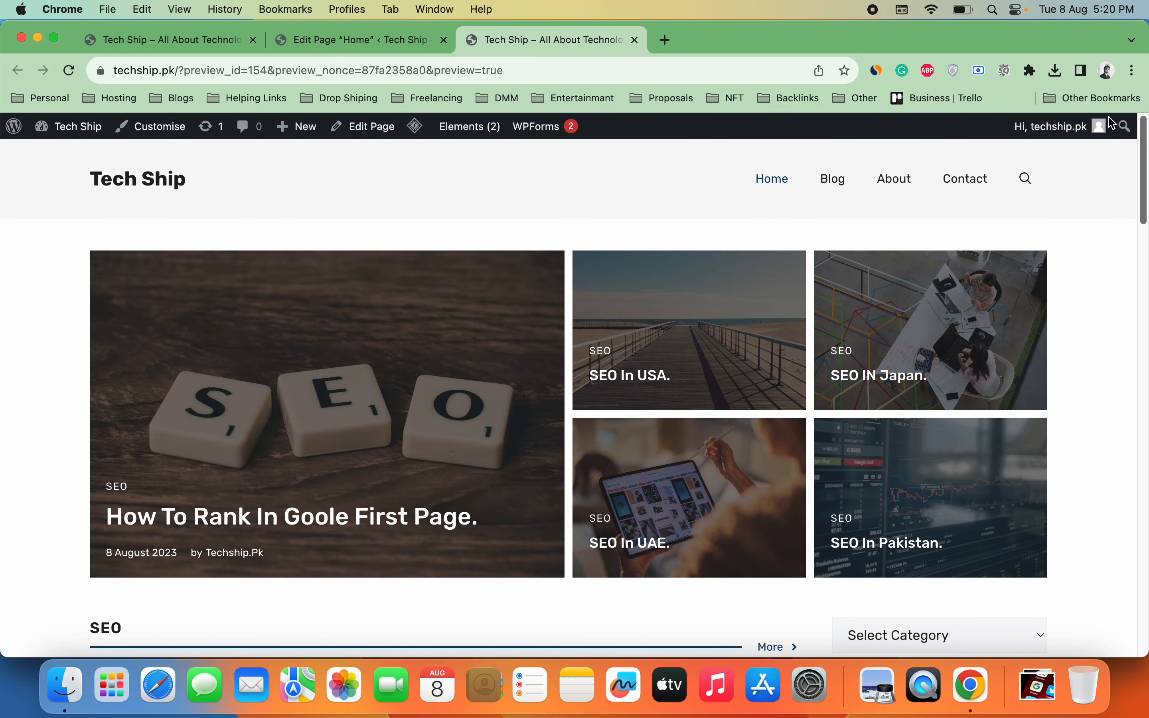
pyautogui.click(356, 40)
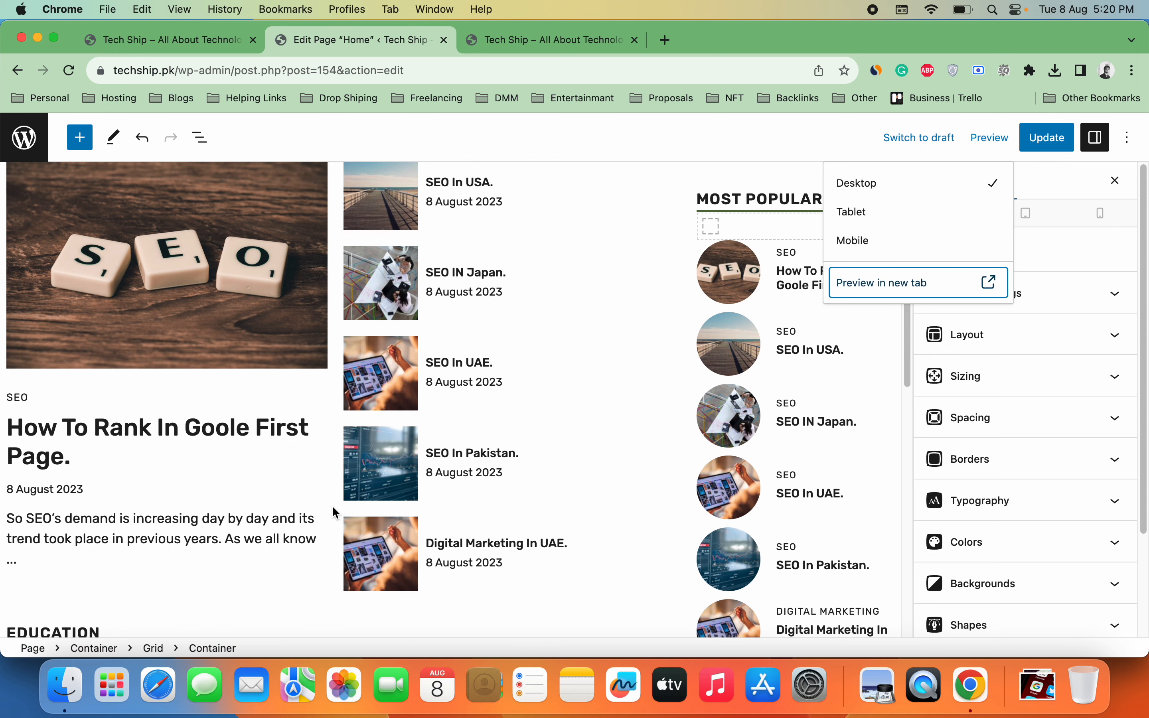
# Step: Select the featured SEO post's Query Loop from the List View
pyautogui.click(199, 139)
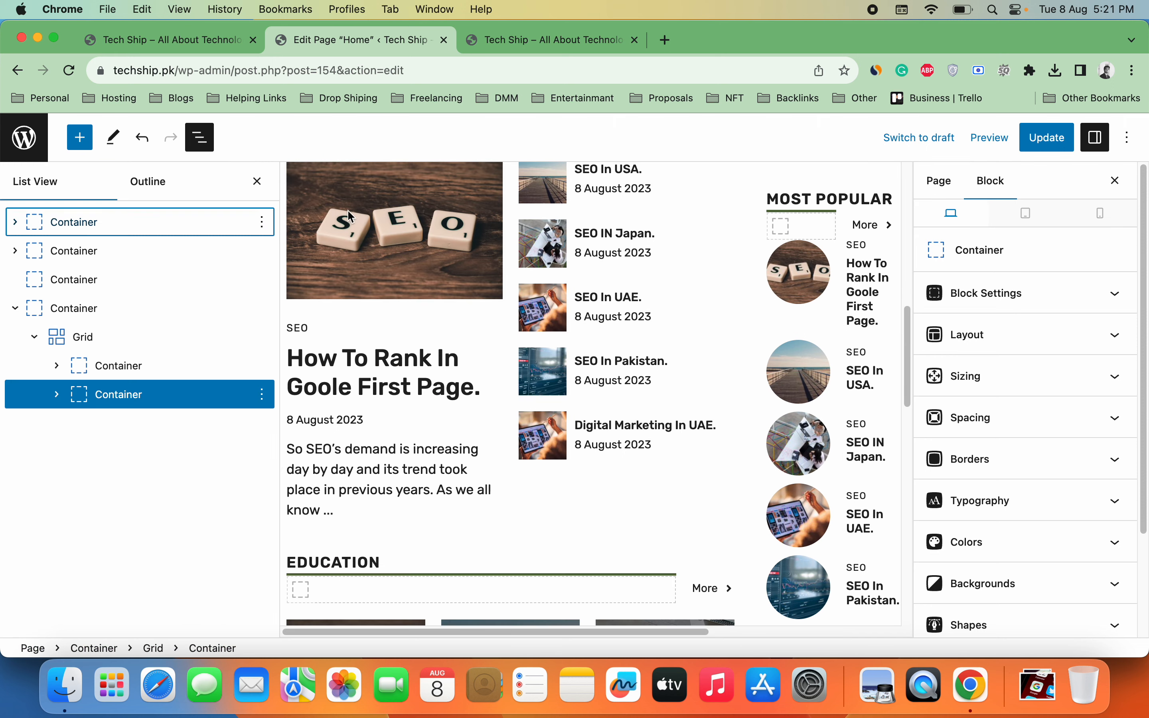
pyautogui.click(442, 250)
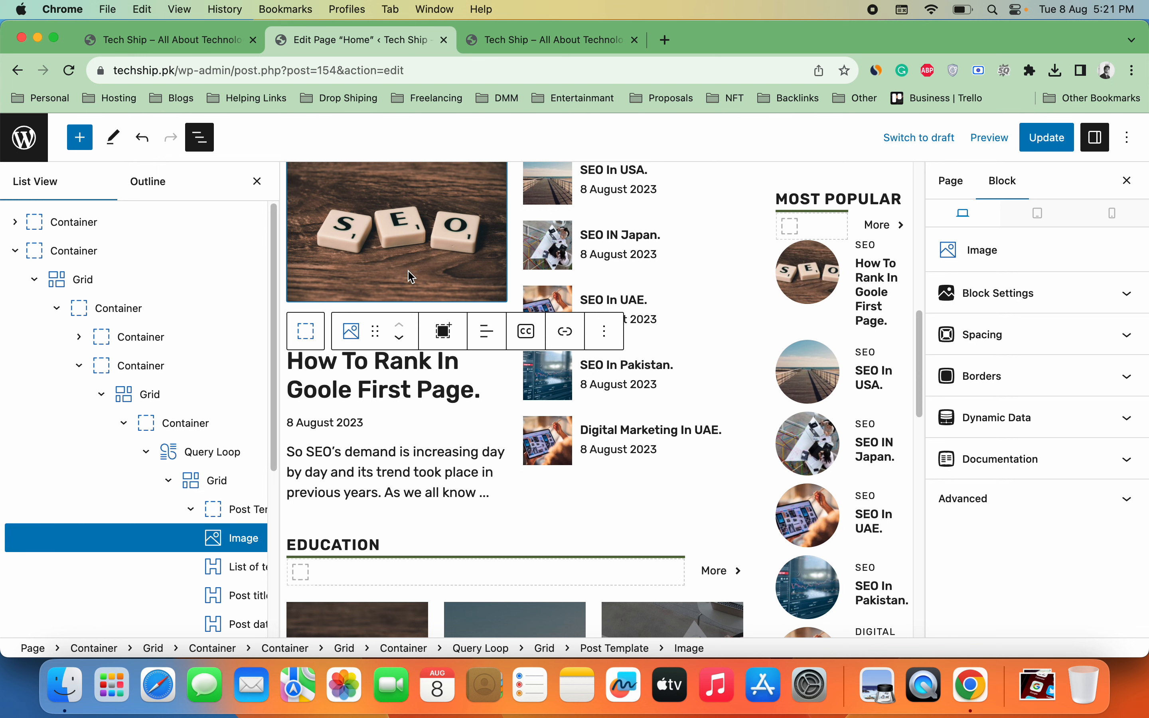
pyautogui.click(226, 452)
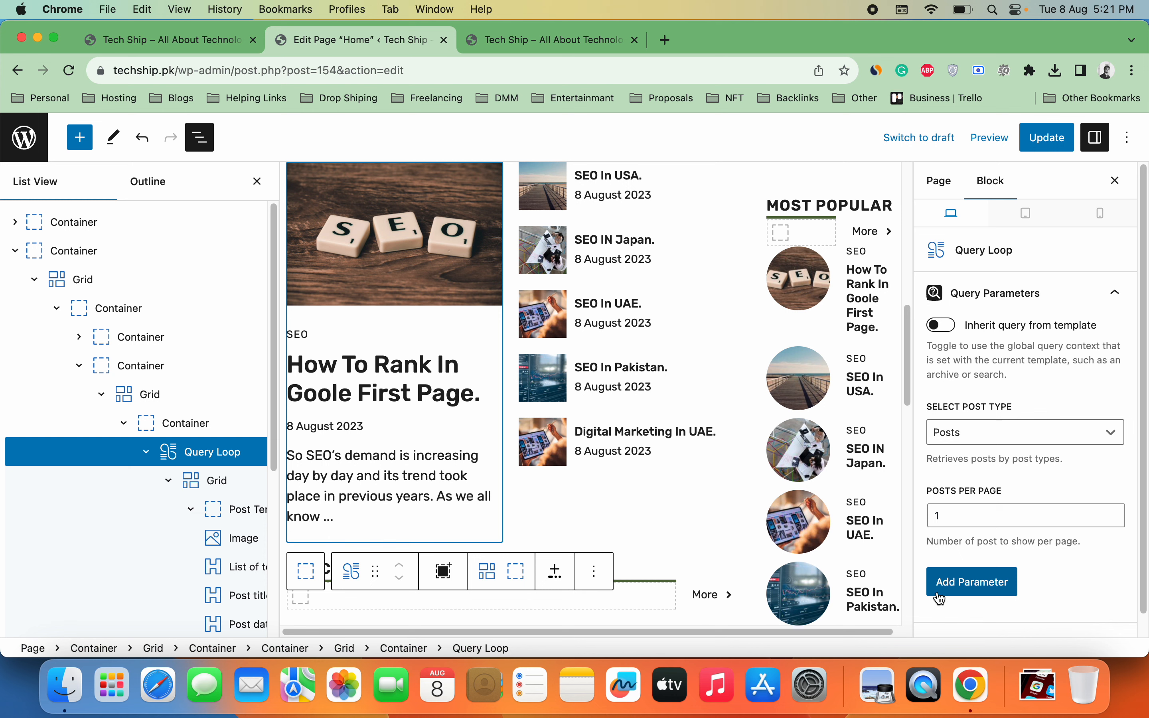
# Step: Add a Taxonomies parameter to that Query Loop filtering Categories to SEO
pyautogui.click(953, 594)
pyautogui.click(1007, 599)
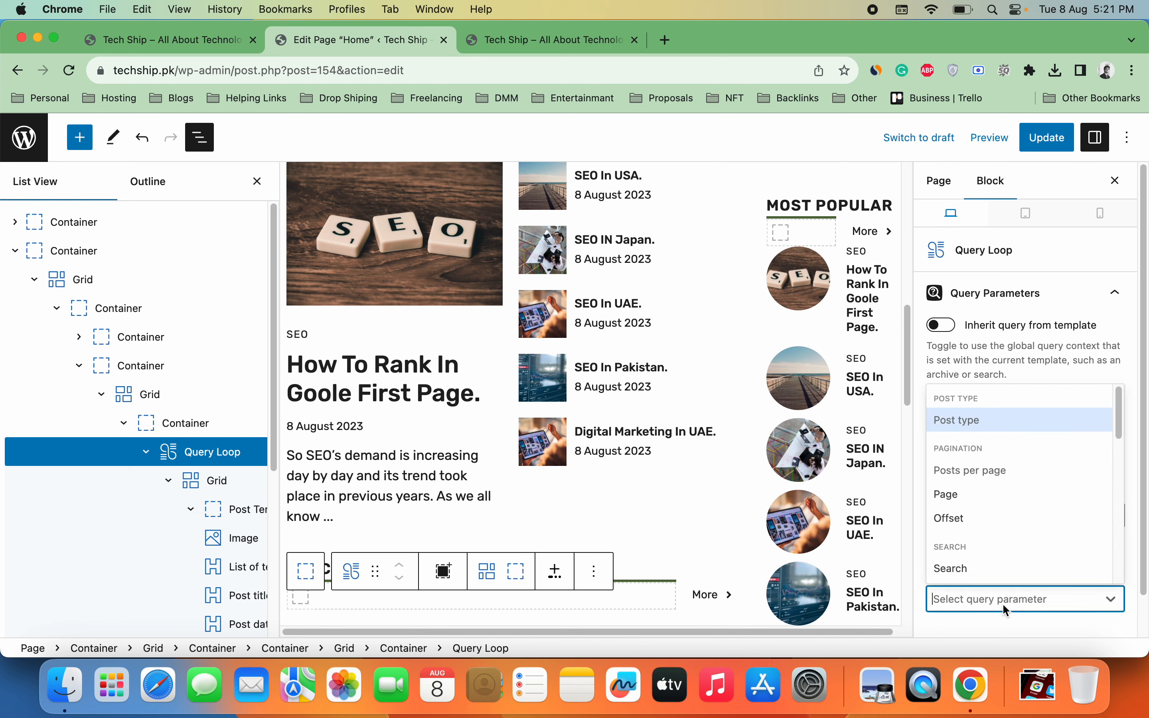
pyautogui.moveTo(1122, 429); pyautogui.dragTo(1121, 482)
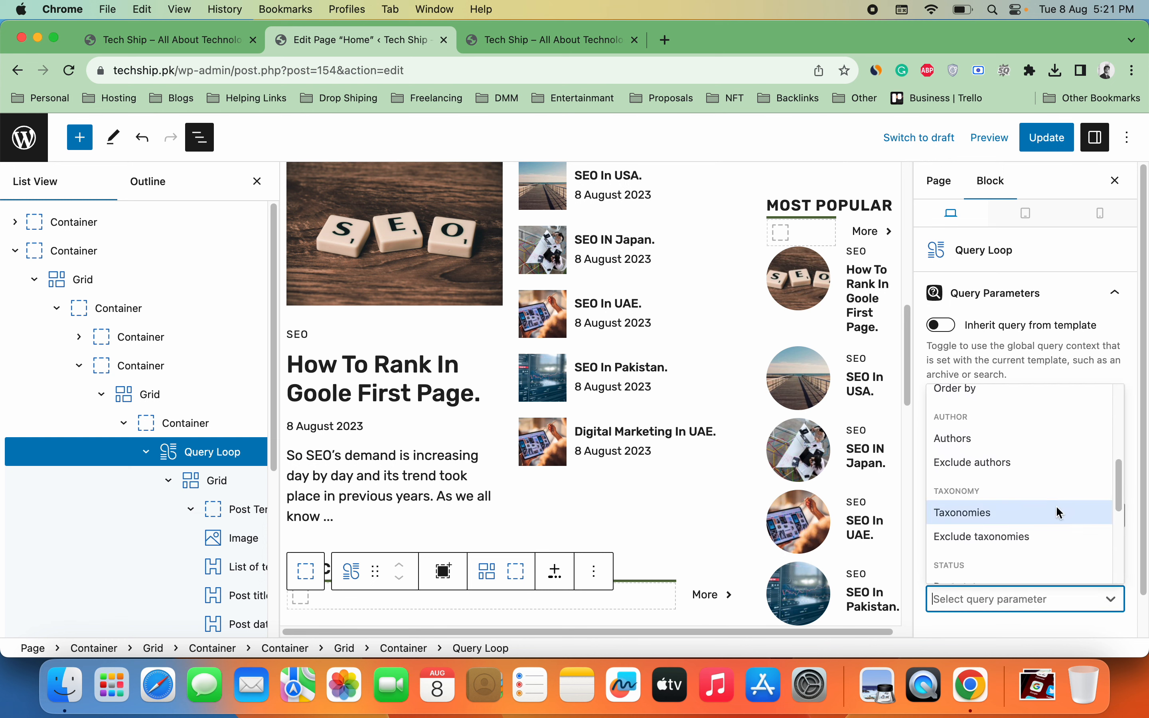
pyautogui.click(1060, 513)
pyautogui.click(1064, 596)
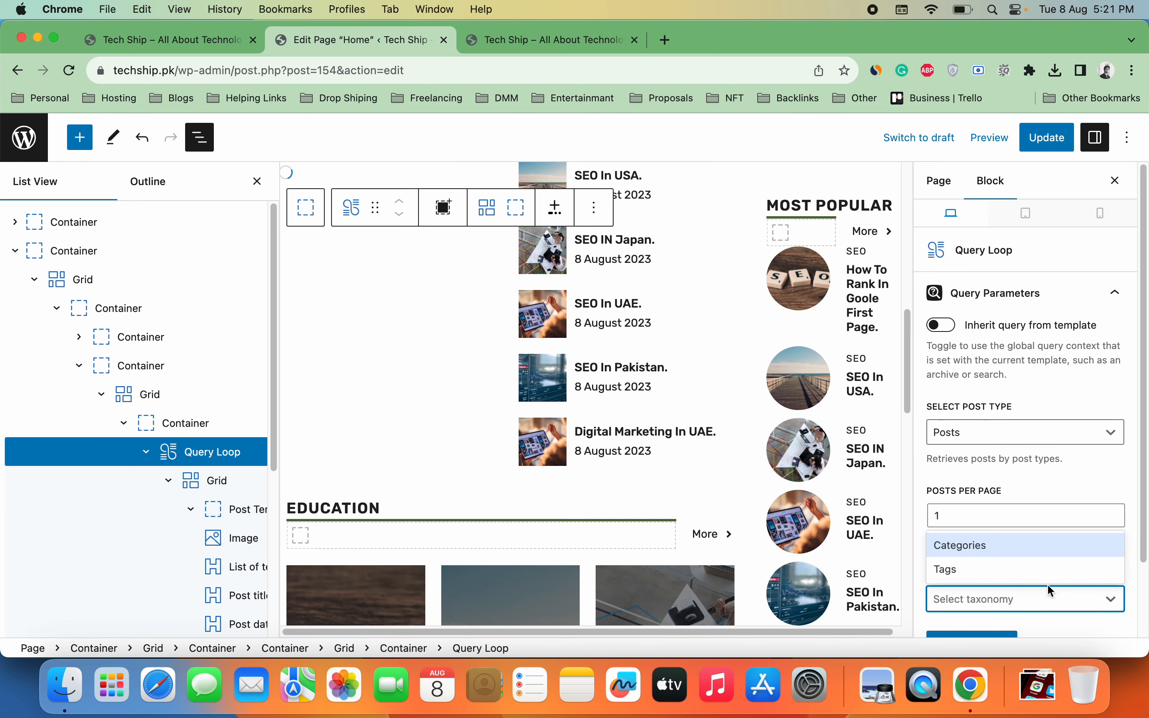
pyautogui.click(977, 548)
pyautogui.scroll(-4, 1145, 493)
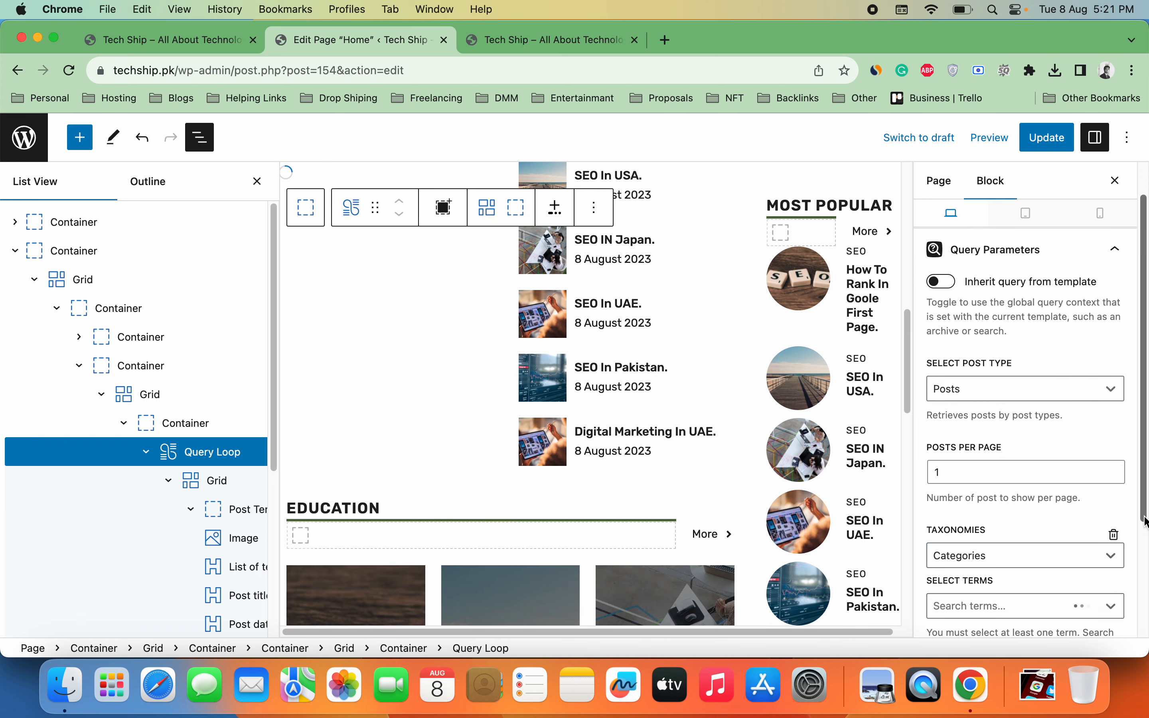
pyautogui.click(1085, 554)
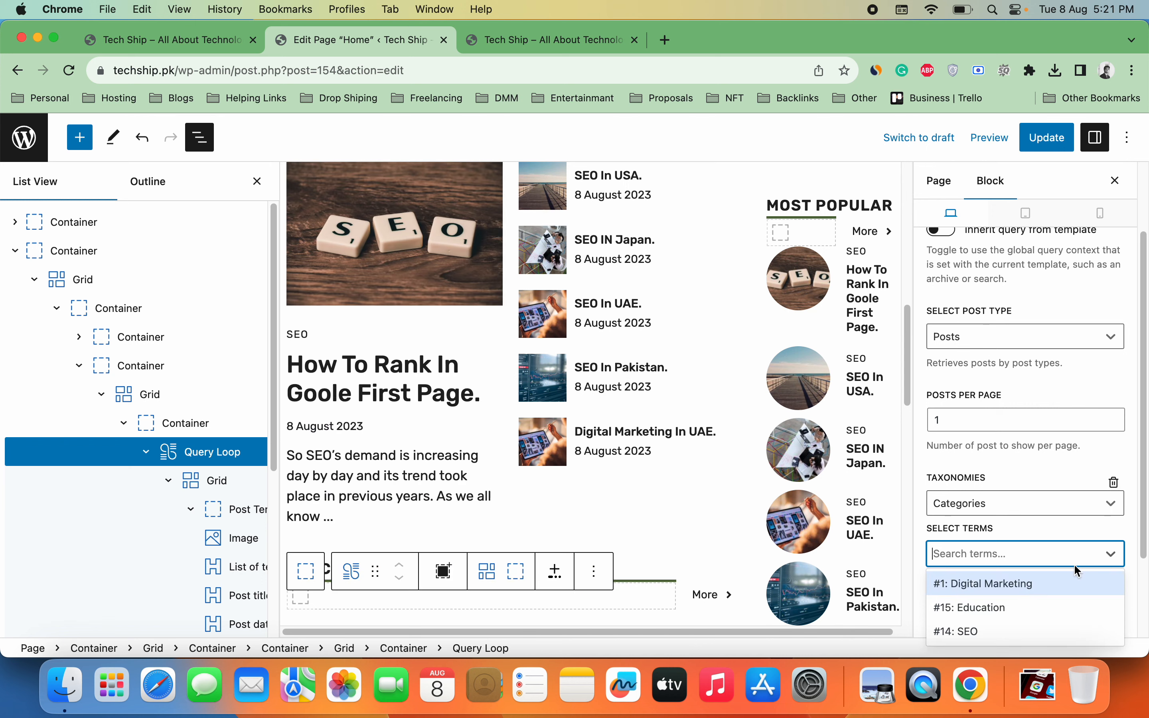
pyautogui.click(1023, 630)
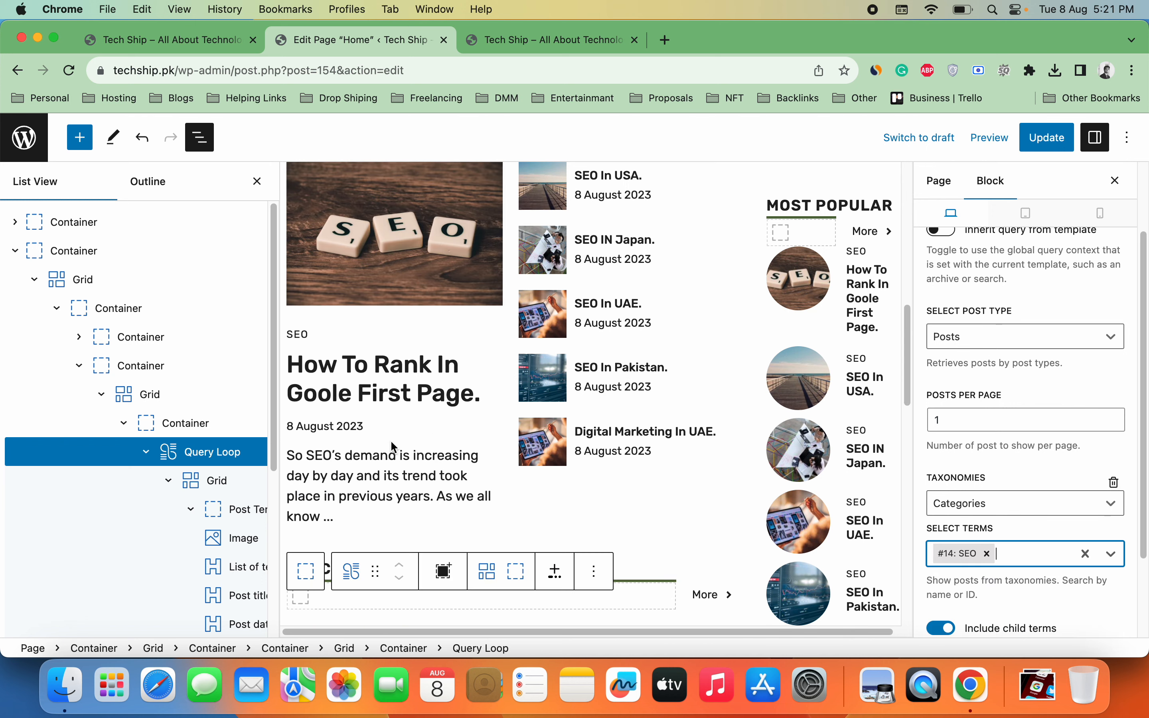
pyautogui.scroll(-5, 275, 403)
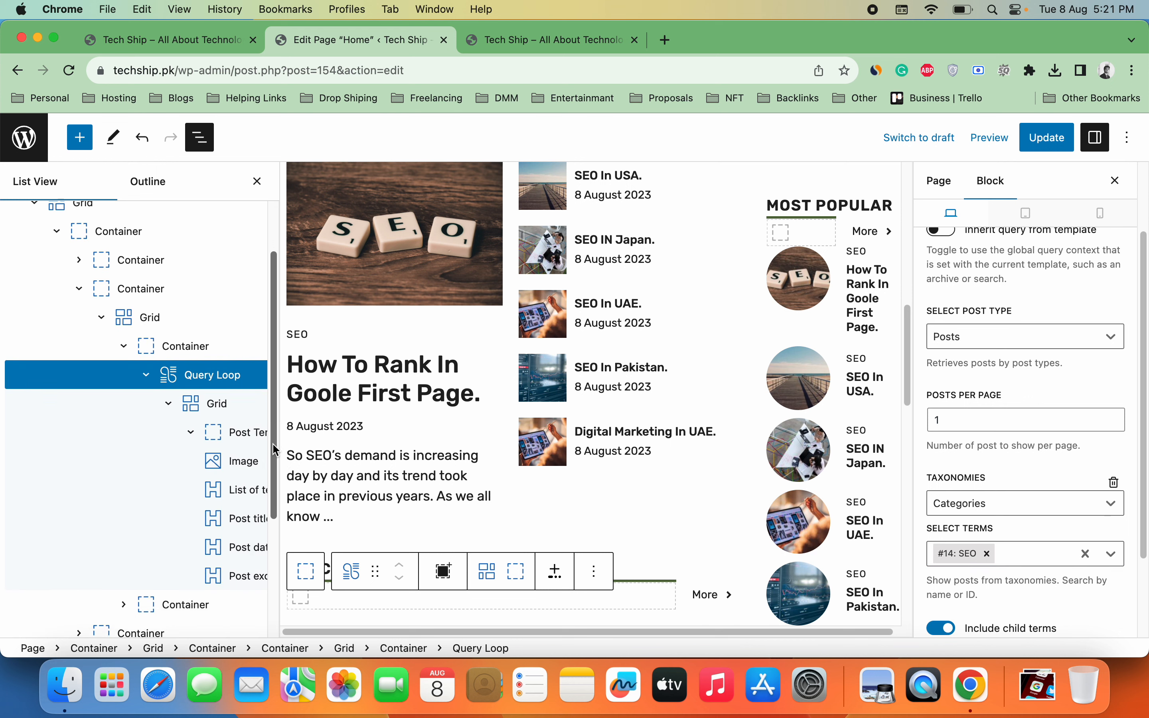
pyautogui.click(123, 532)
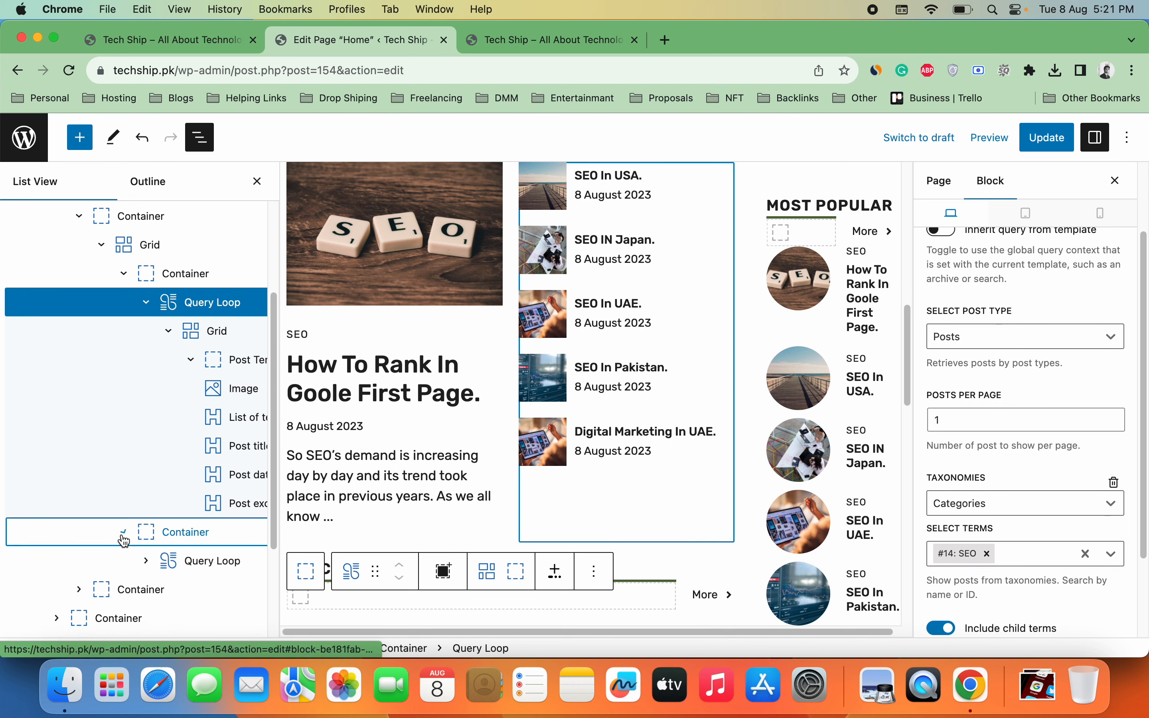
# Step: Filter the second Query Loop by Categories, limited to the SEO term
pyautogui.click(210, 560)
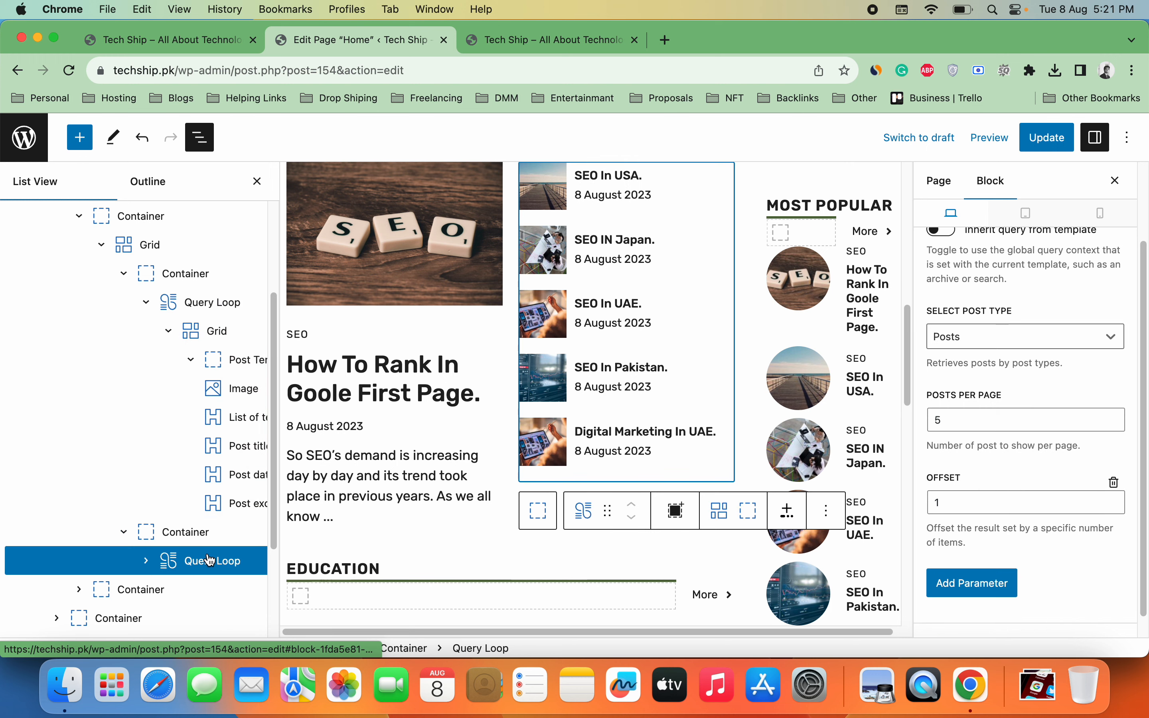
pyautogui.click(1009, 573)
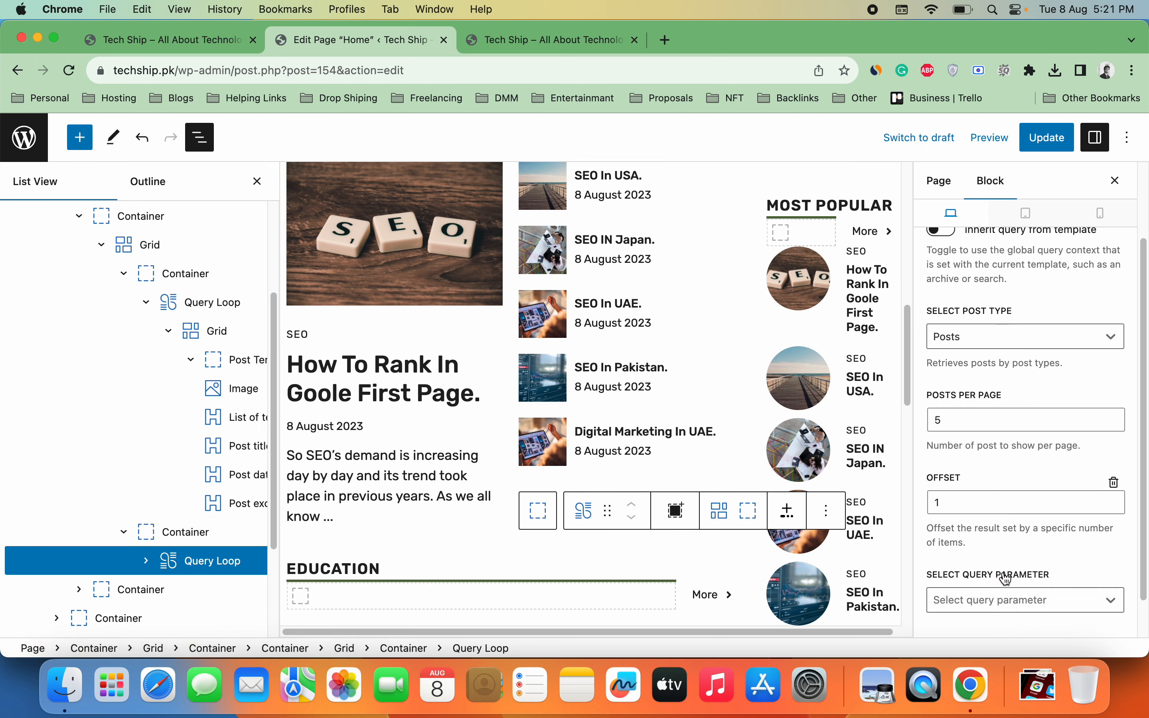
pyautogui.click(1039, 602)
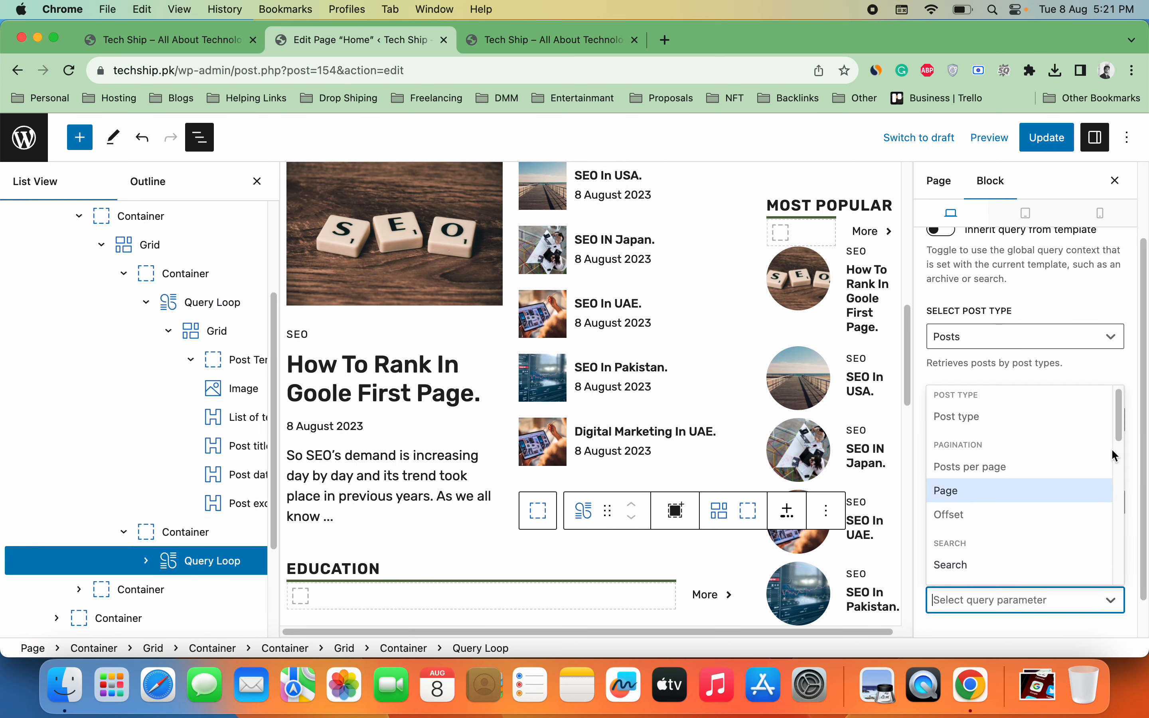
pyautogui.moveTo(1120, 444); pyautogui.dragTo(1107, 499)
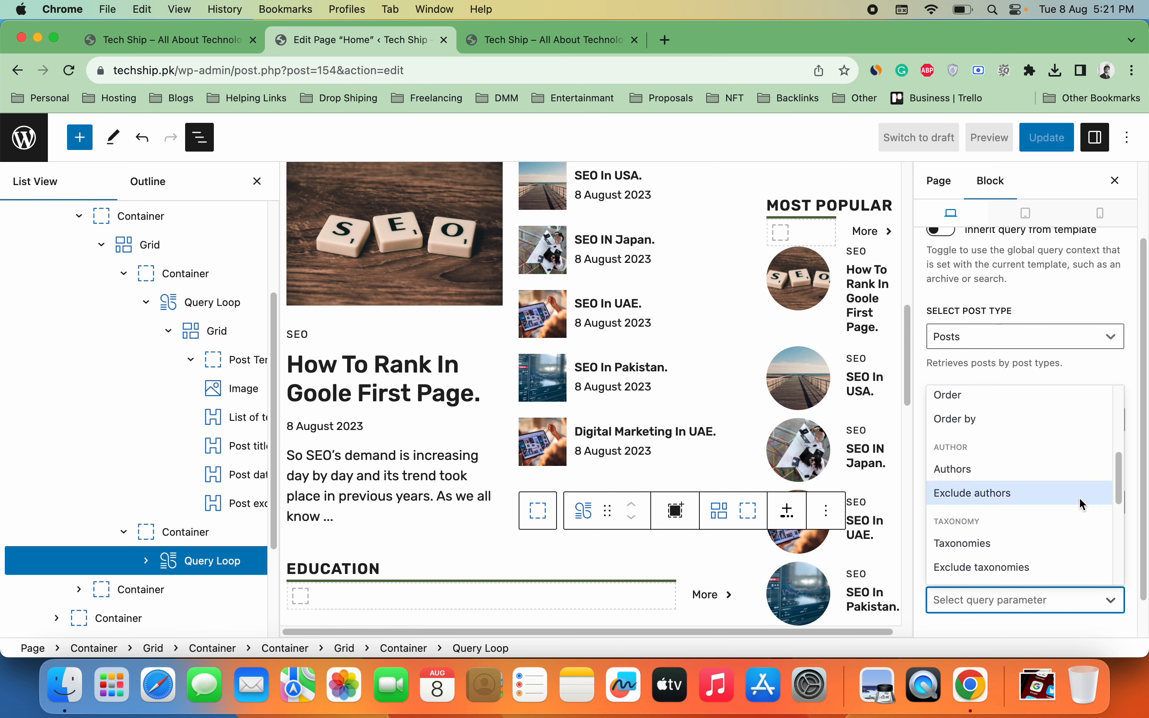
pyautogui.click(1051, 545)
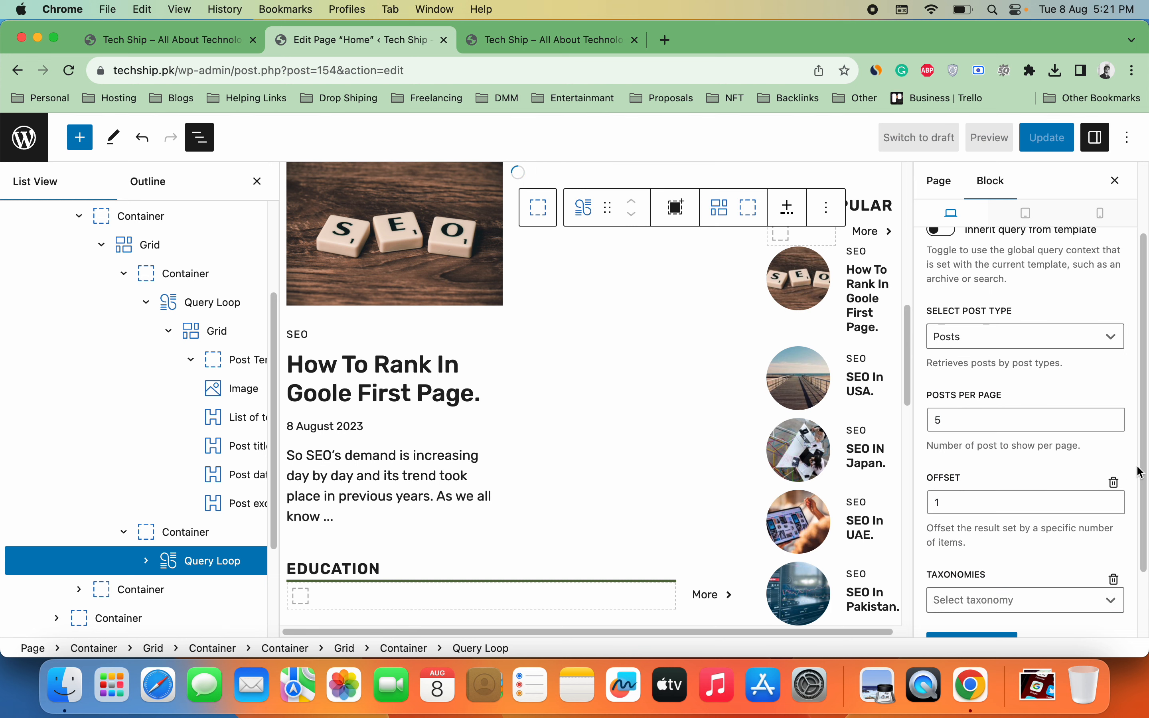
pyautogui.scroll(-3, 1142, 472)
pyautogui.click(1069, 525)
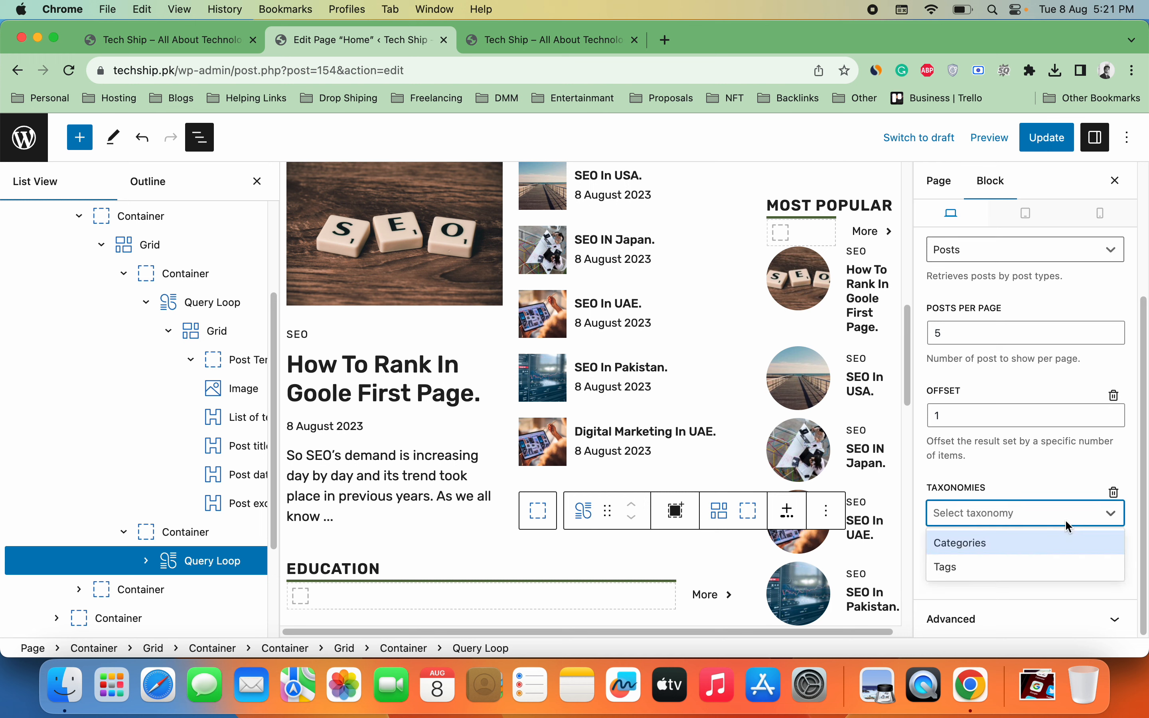
pyautogui.click(1057, 543)
pyautogui.click(1055, 568)
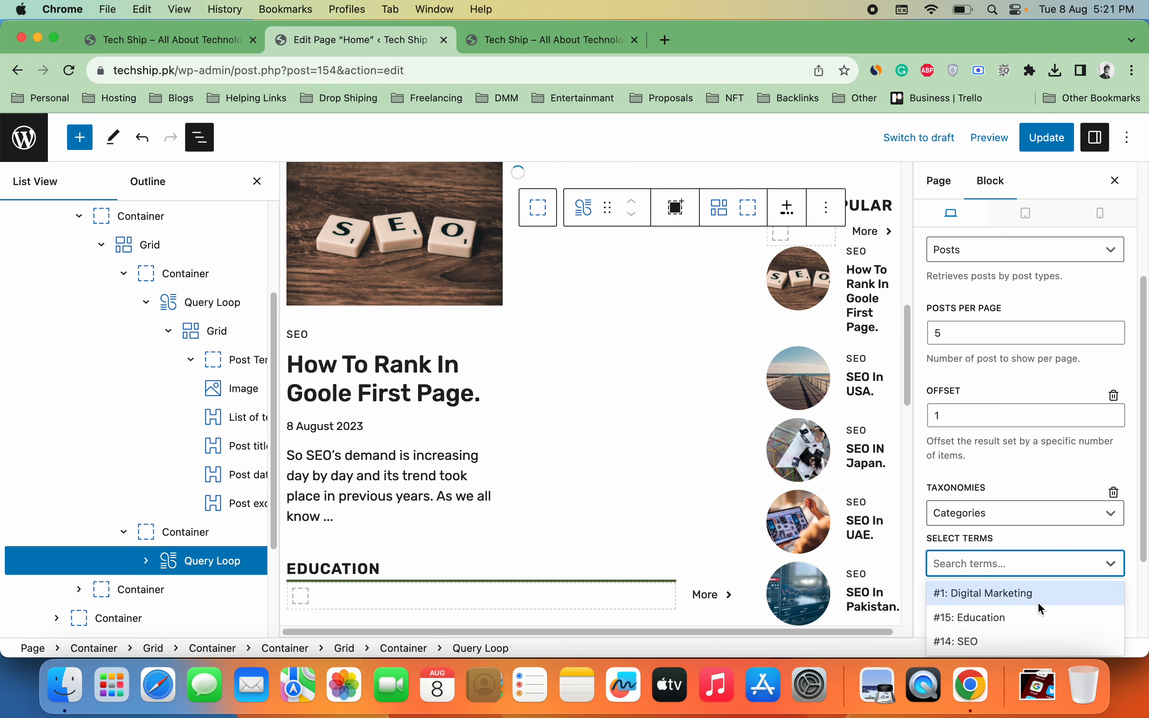
pyautogui.click(1038, 651)
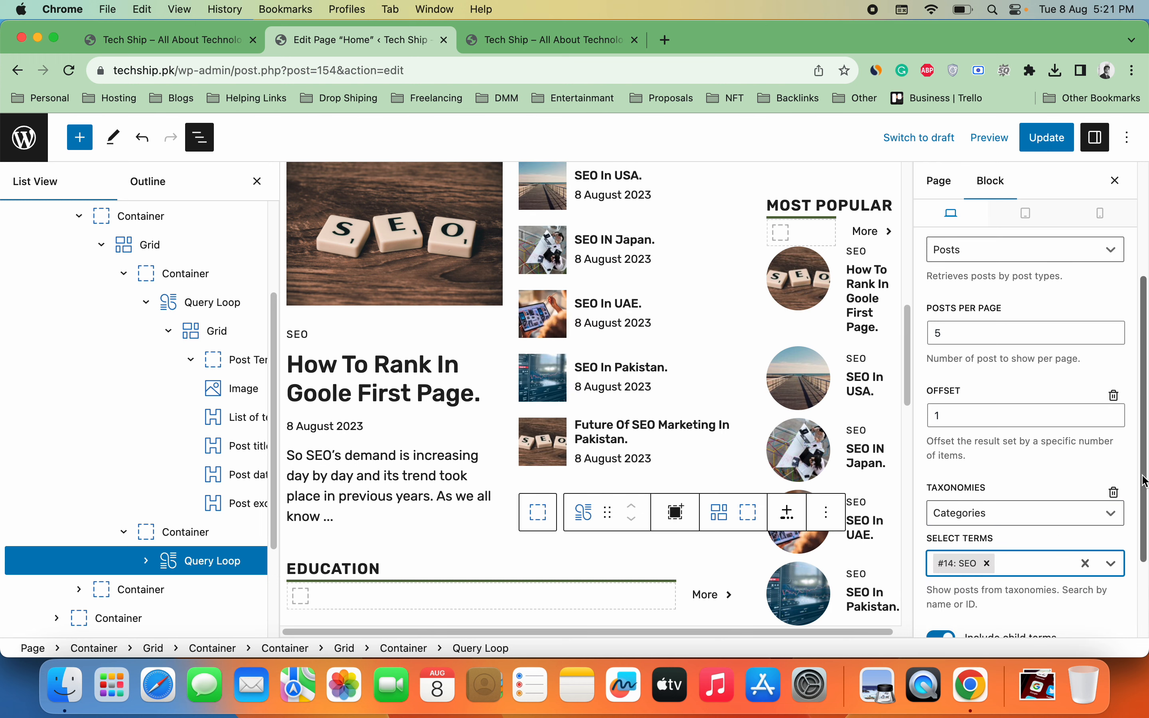
pyautogui.scroll(-5, 1111, 427)
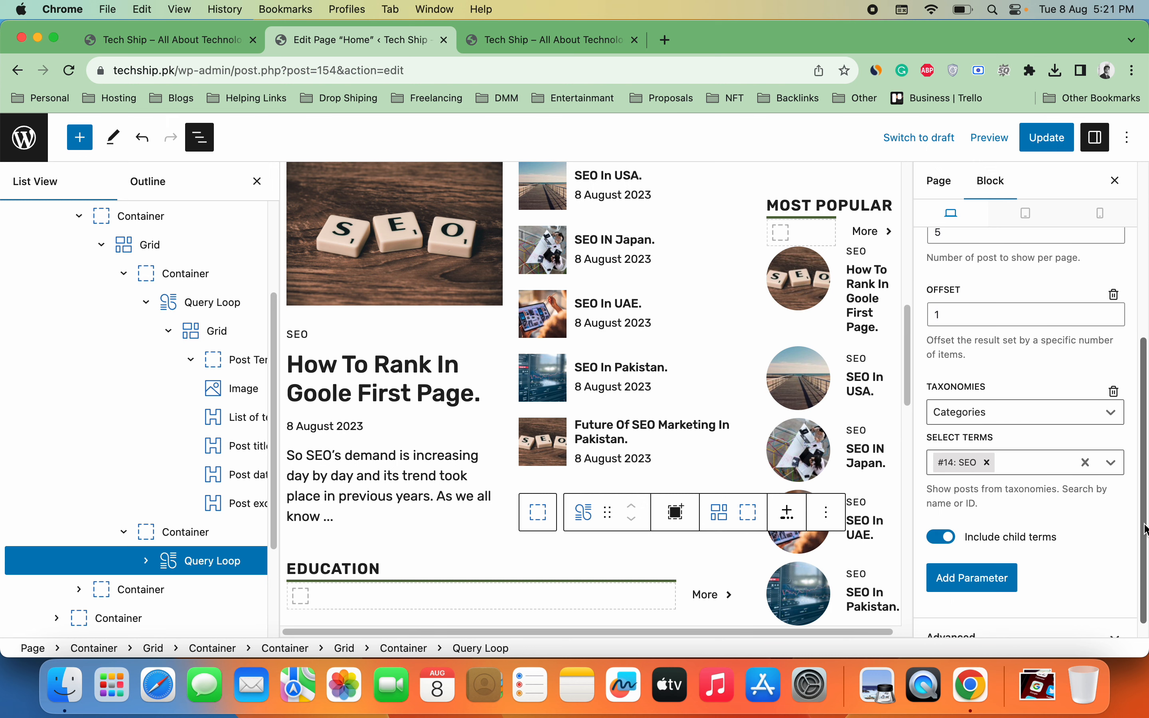
# Step: Save the page with Update and select the container holding the EDUCATION section
pyautogui.click(1040, 141)
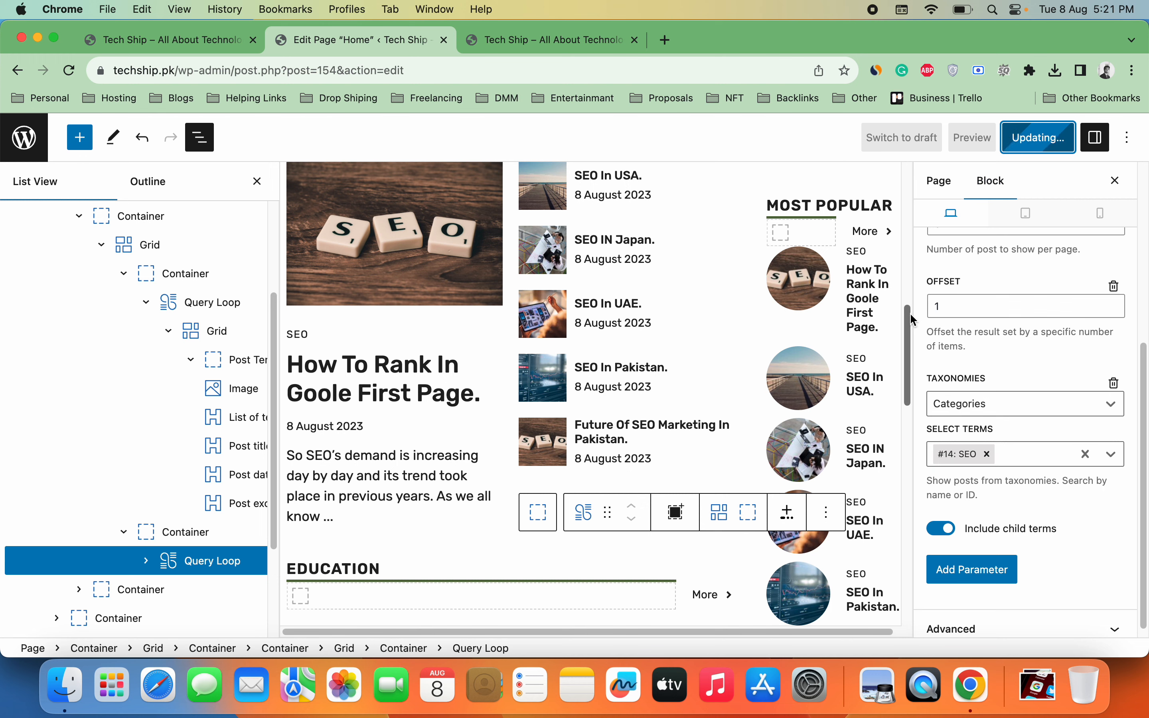
pyautogui.scroll(-2, 911, 332)
pyautogui.scroll(-5, 912, 332)
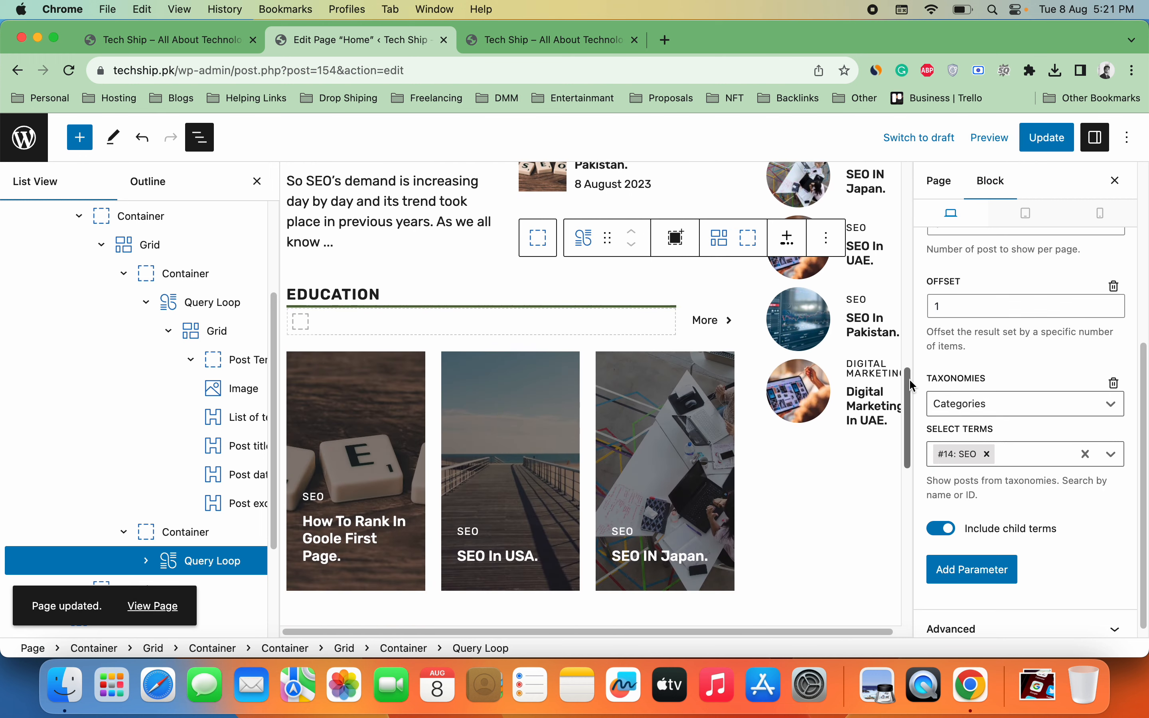
pyautogui.scroll(-4, 265, 440)
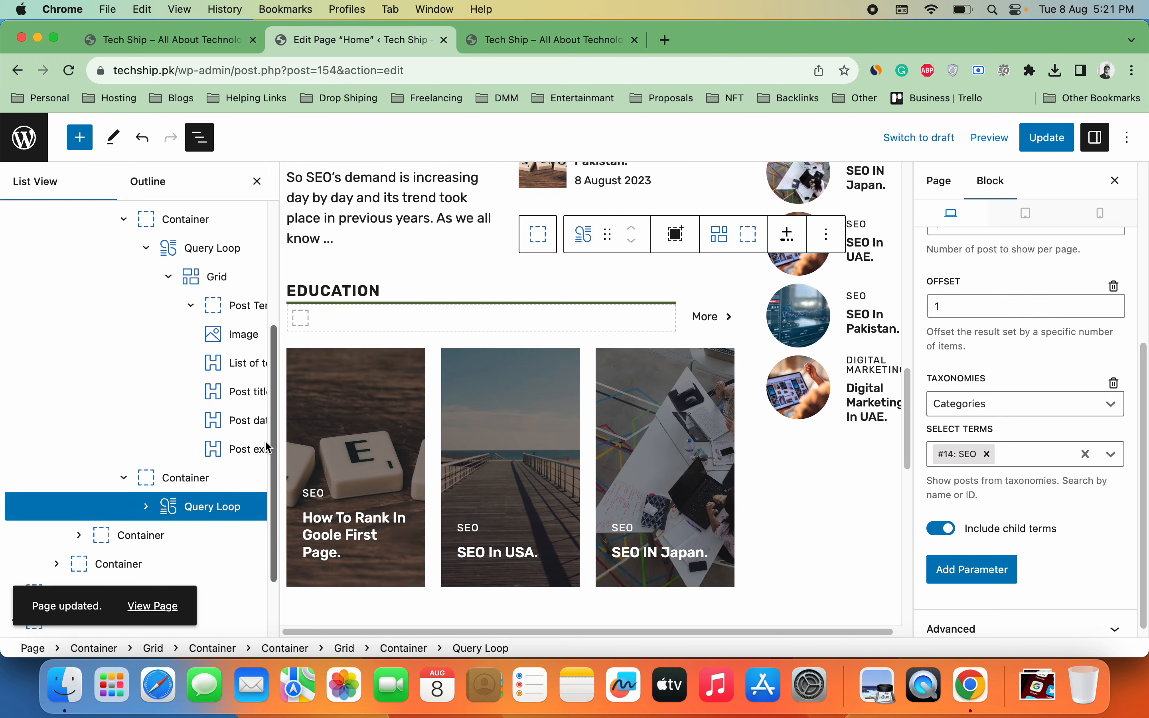
pyautogui.click(125, 495)
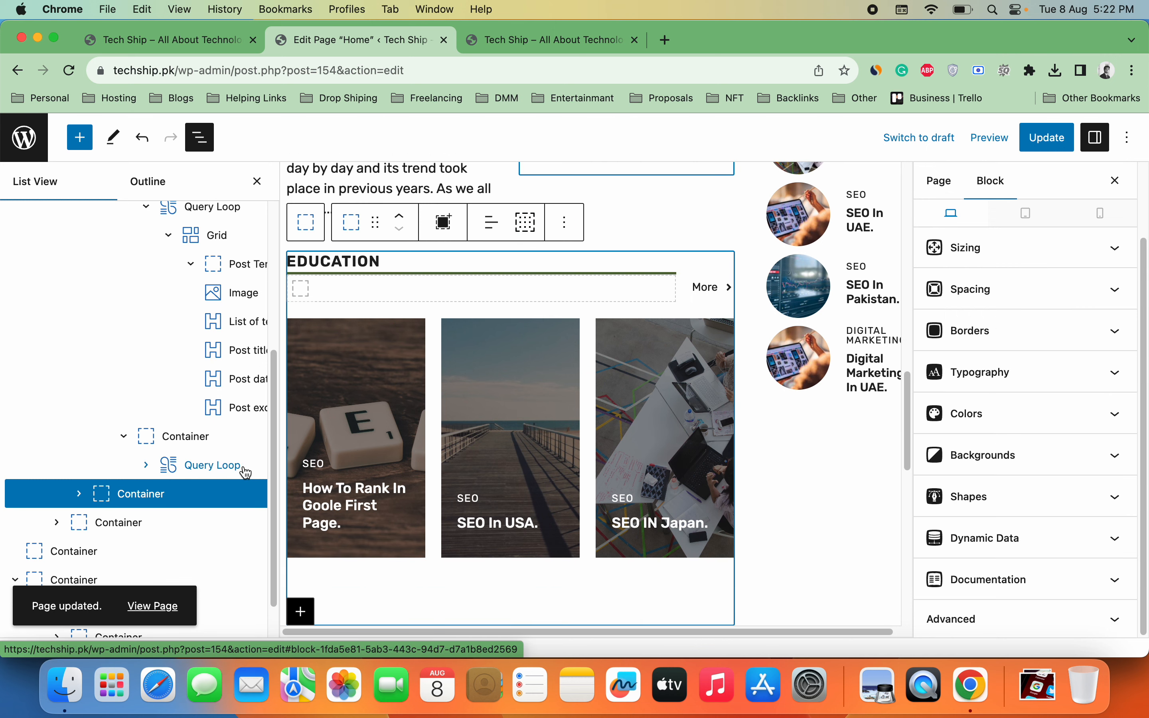
# Step: Expand the nested containers in List View to select the EDUCATION grid's Query Loop
pyautogui.click(228, 466)
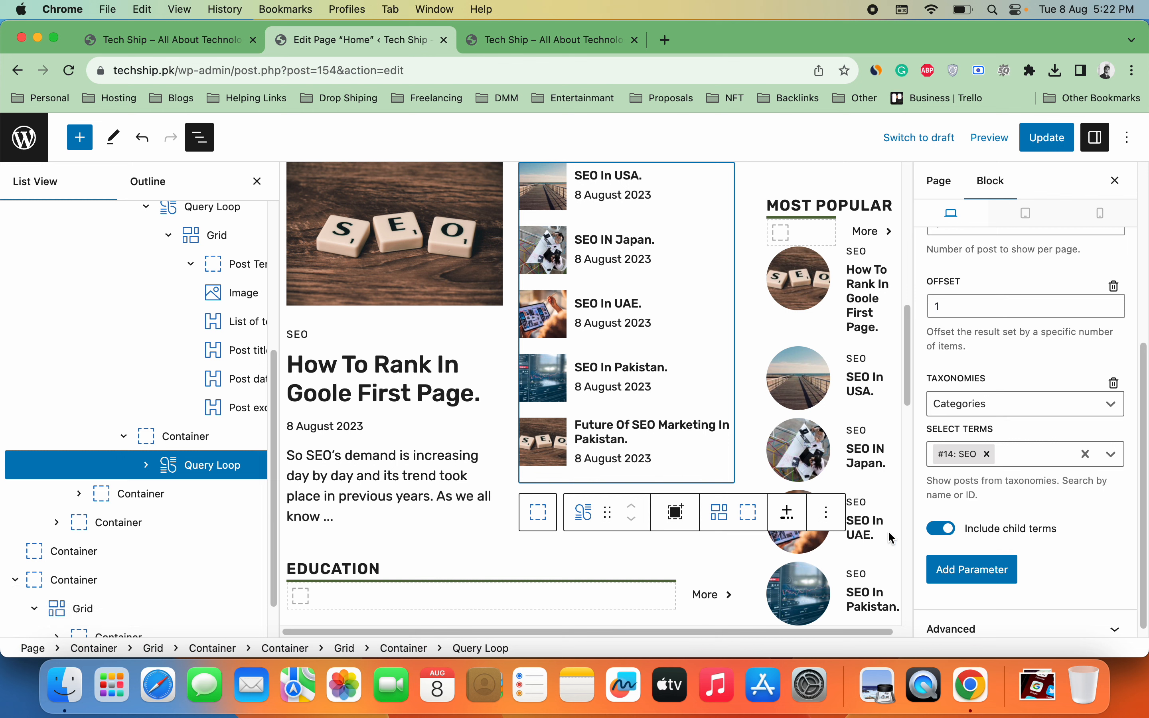
pyautogui.click(79, 493)
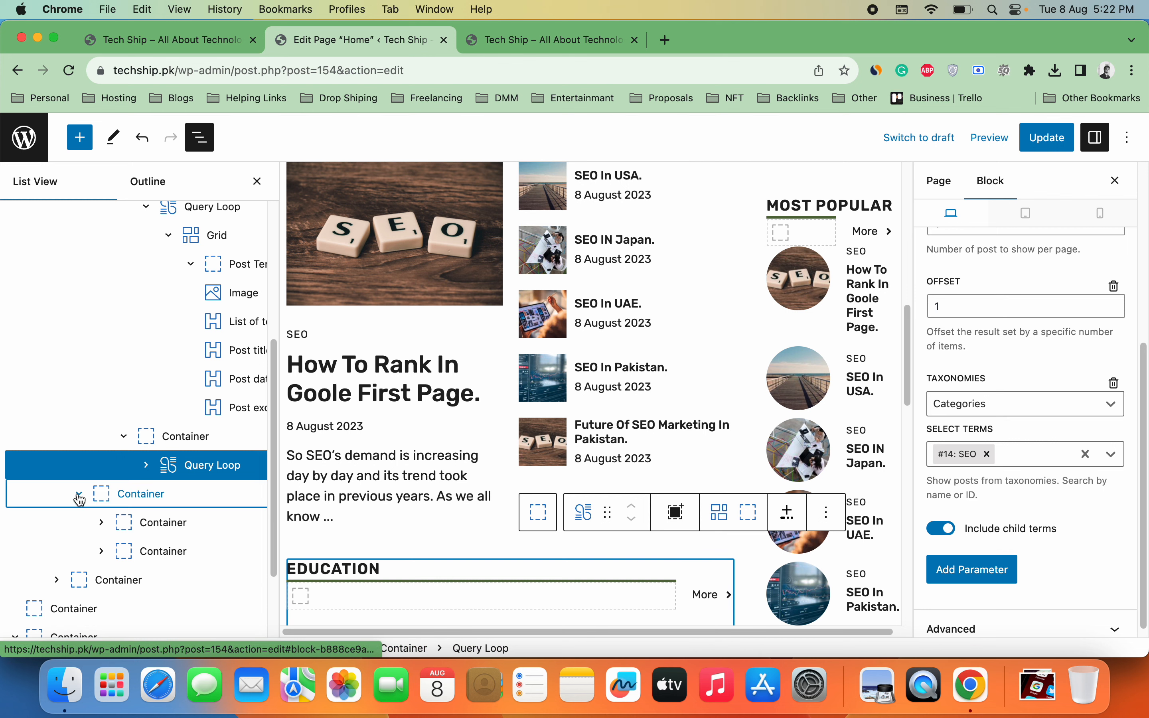
pyautogui.click(187, 531)
pyautogui.click(185, 559)
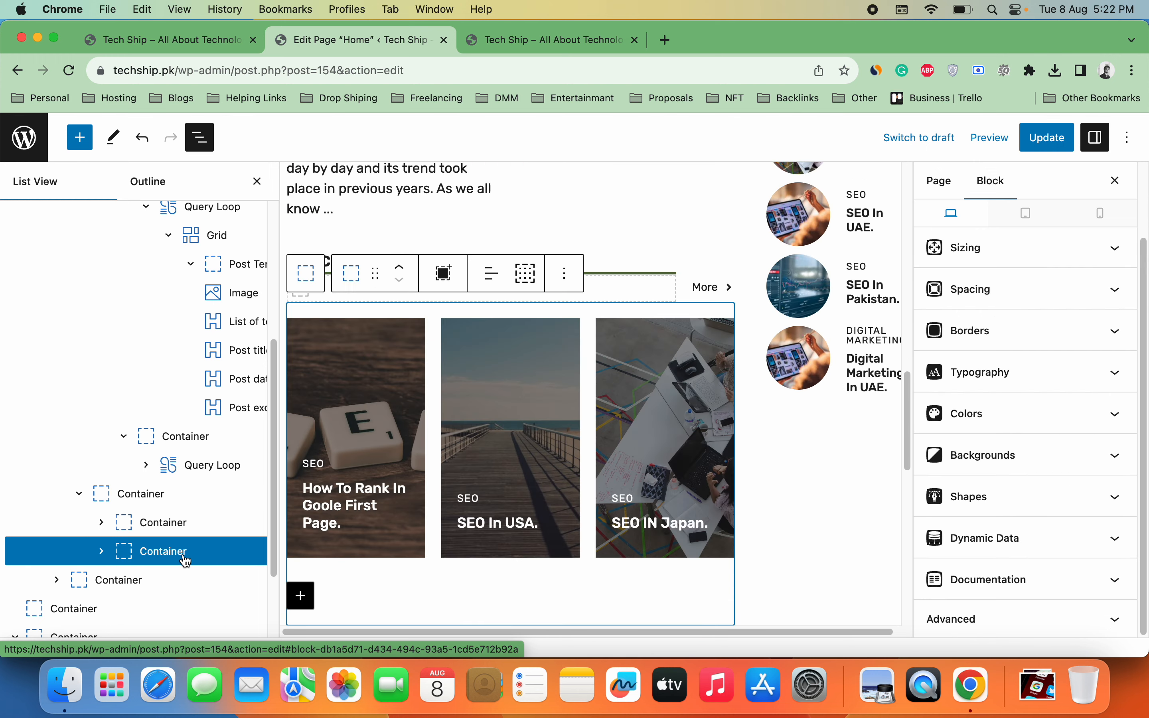
pyautogui.click(100, 554)
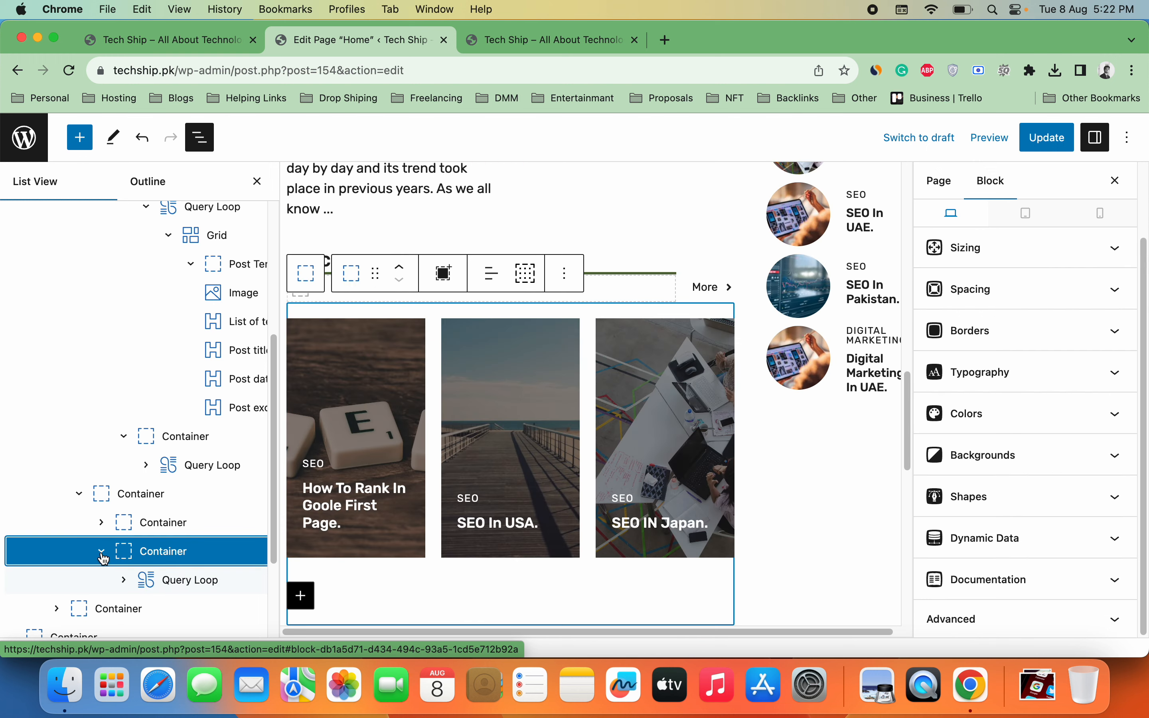
pyautogui.click(170, 580)
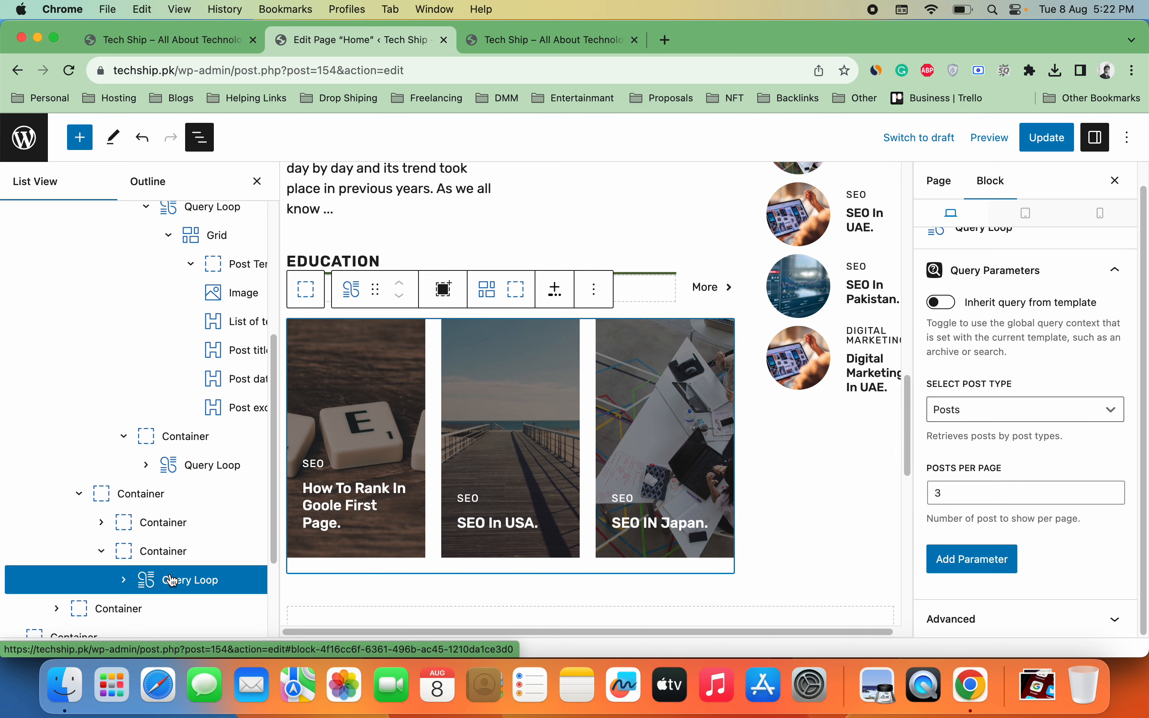
# Step: Add a Taxonomies parameter filtering Categories to the Education term
pyautogui.click(972, 561)
pyautogui.click(977, 576)
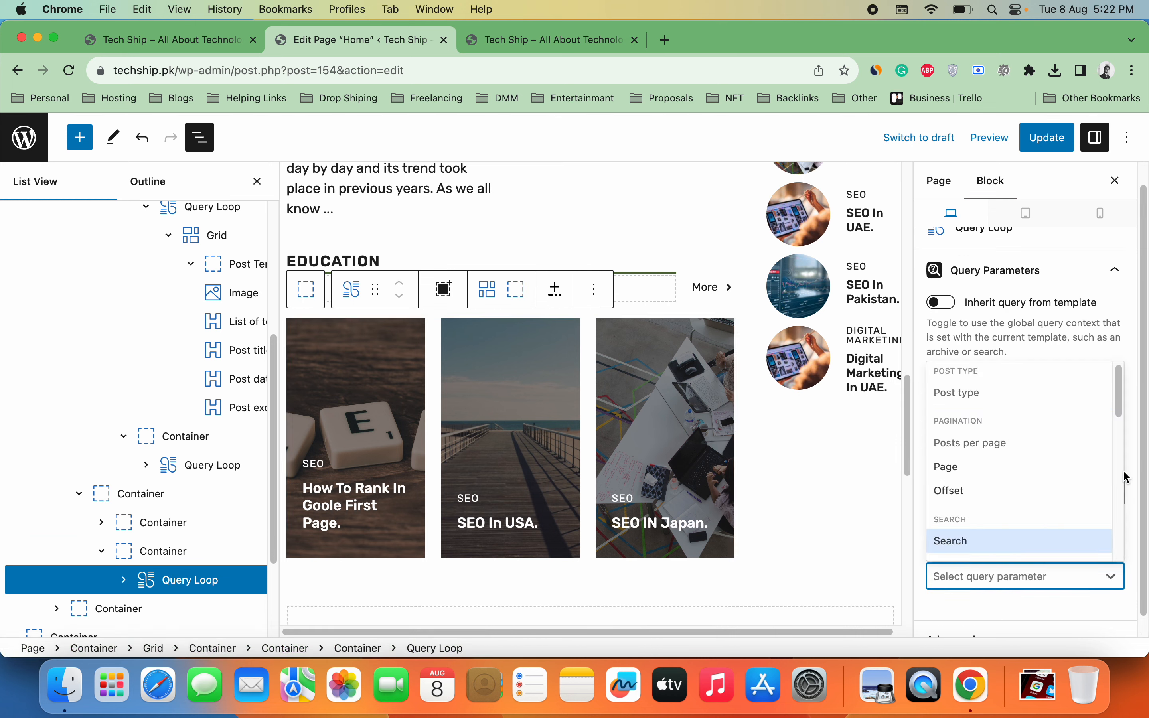
pyautogui.moveTo(1125, 416); pyautogui.dragTo(1123, 489)
pyautogui.click(1044, 479)
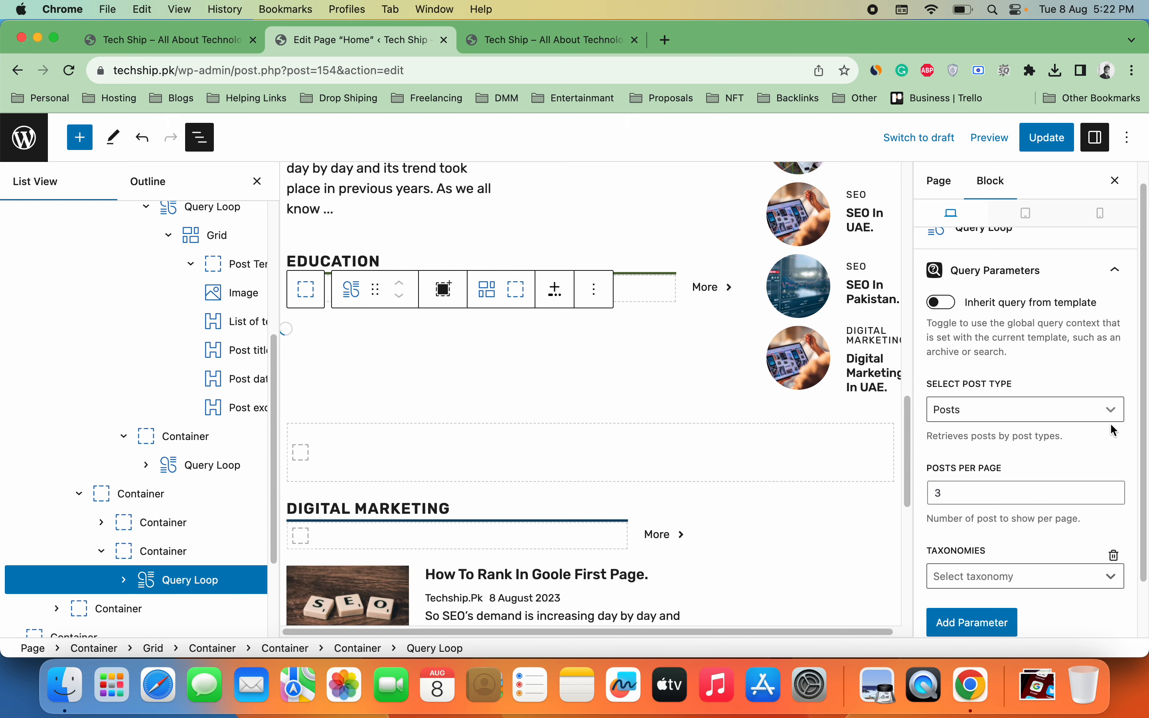
pyautogui.click(1075, 586)
pyautogui.click(1069, 605)
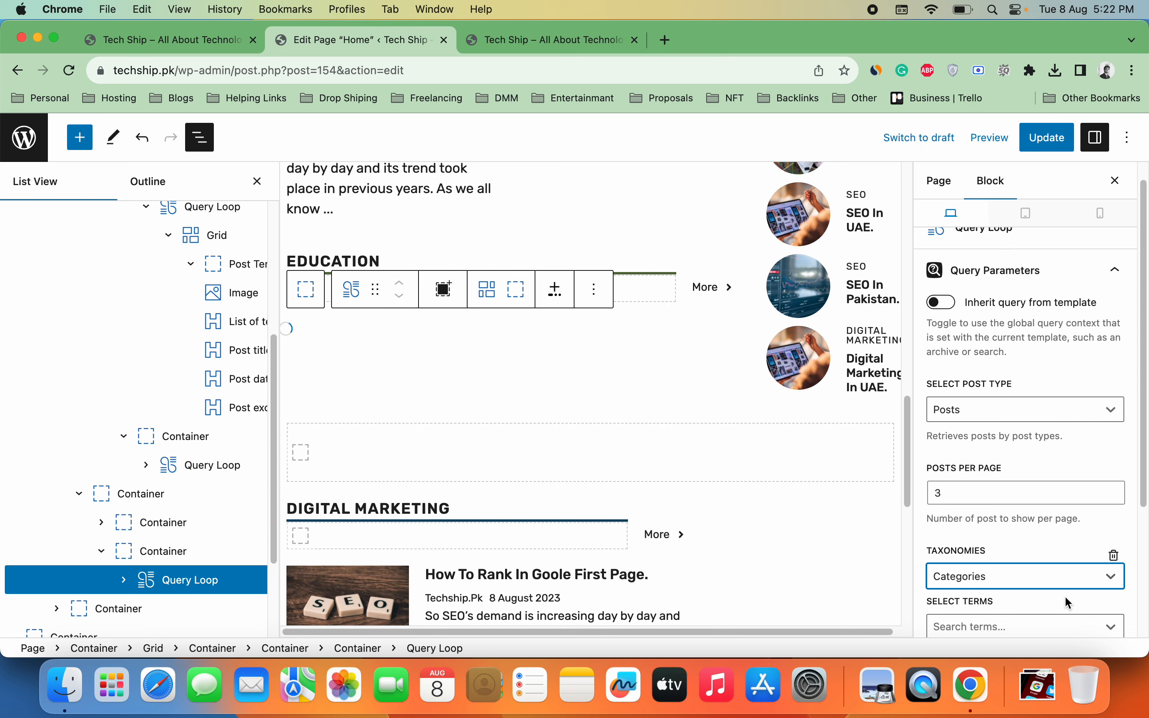
pyautogui.moveTo(1141, 494); pyautogui.dragTo(1144, 542)
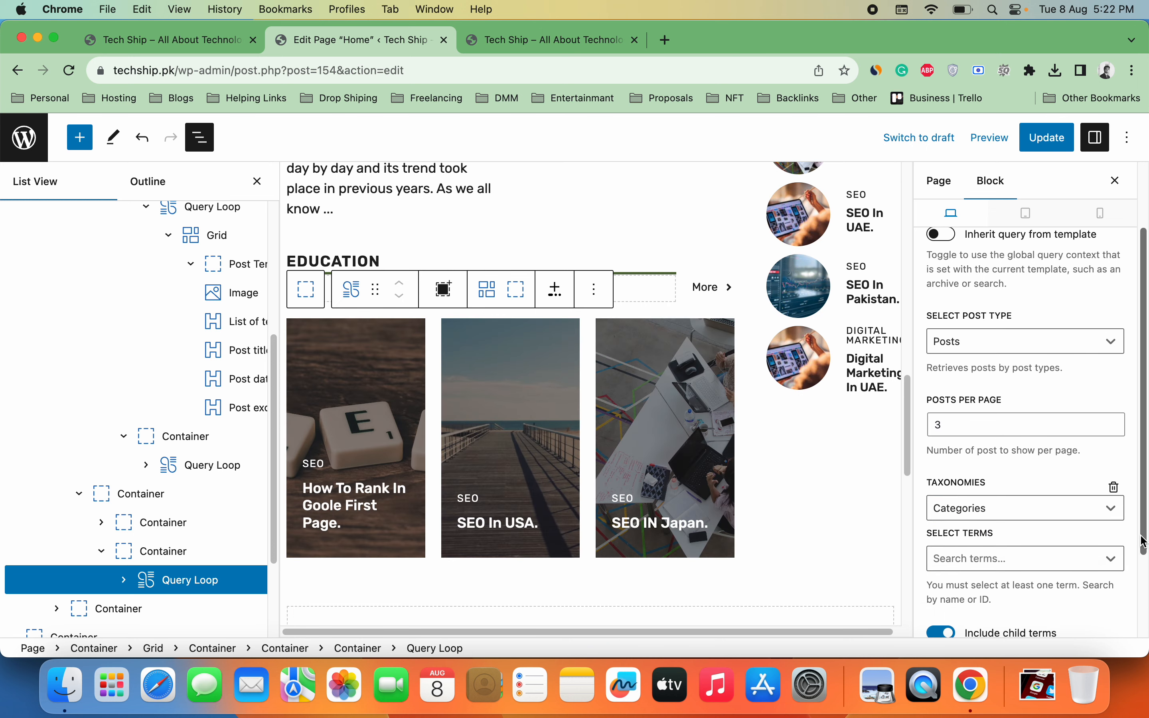
pyautogui.click(1076, 557)
pyautogui.click(1066, 610)
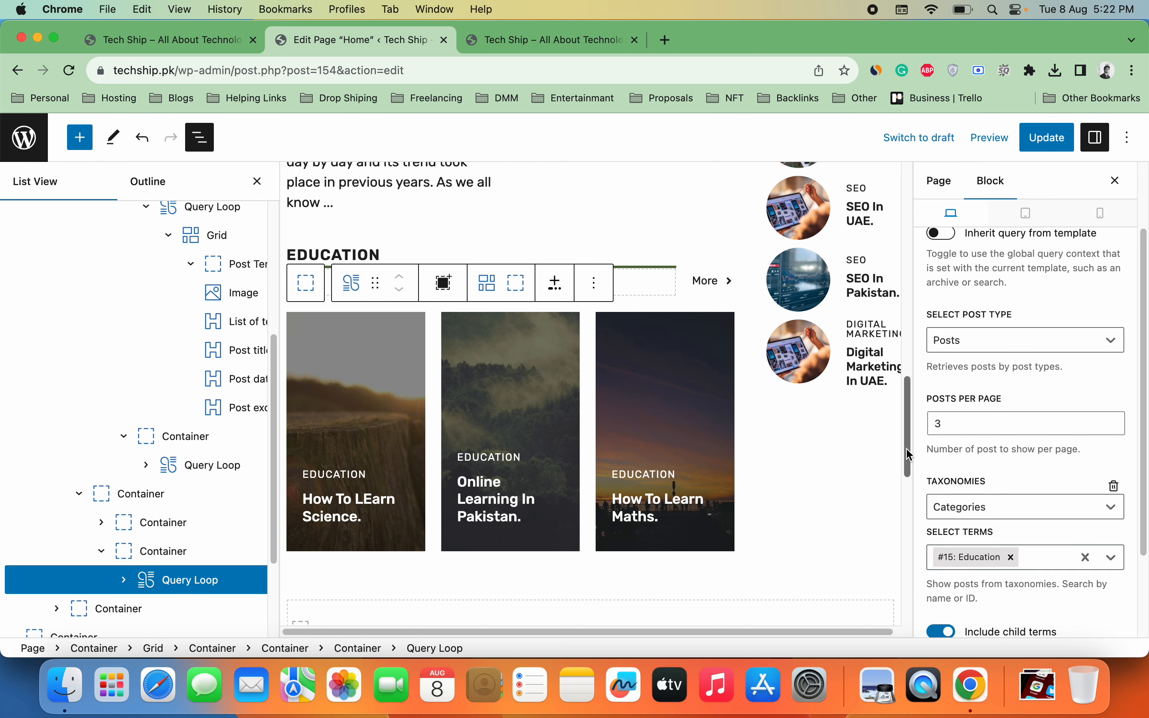
pyautogui.moveTo(908, 441); pyautogui.dragTo(887, 543)
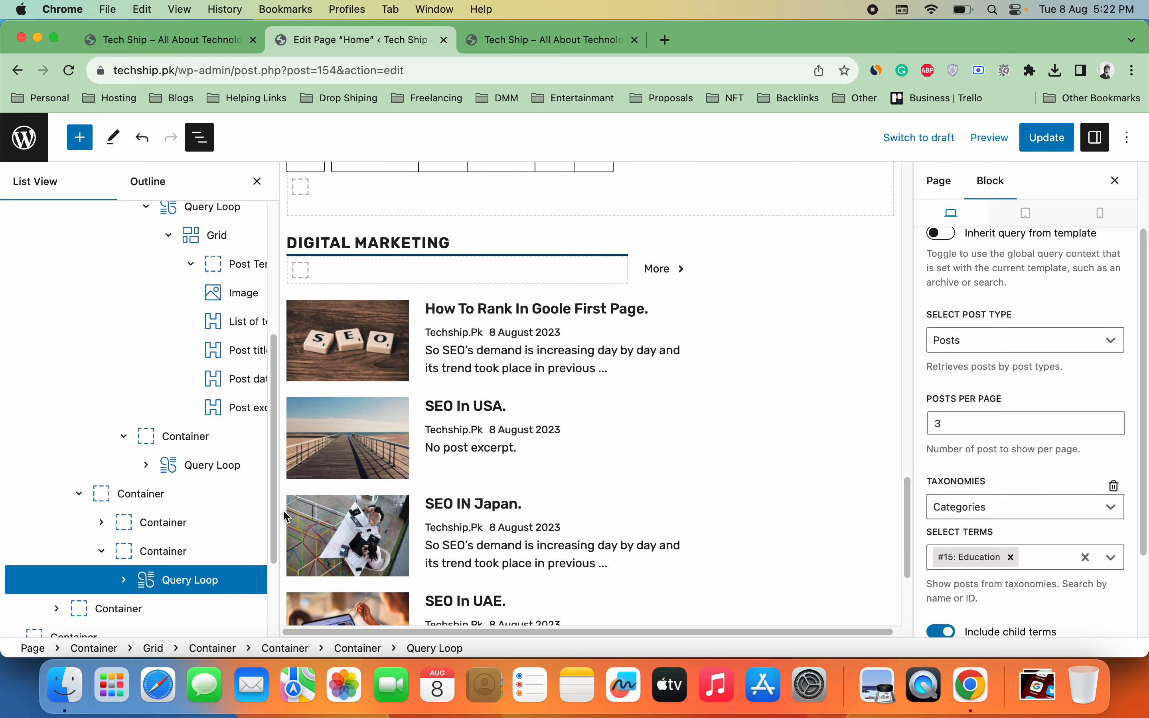
# Step: Expand the Grid's second container in List View and select its Digital Marketing post list Query Loop
pyautogui.moveTo(275, 506); pyautogui.dragTo(259, 580)
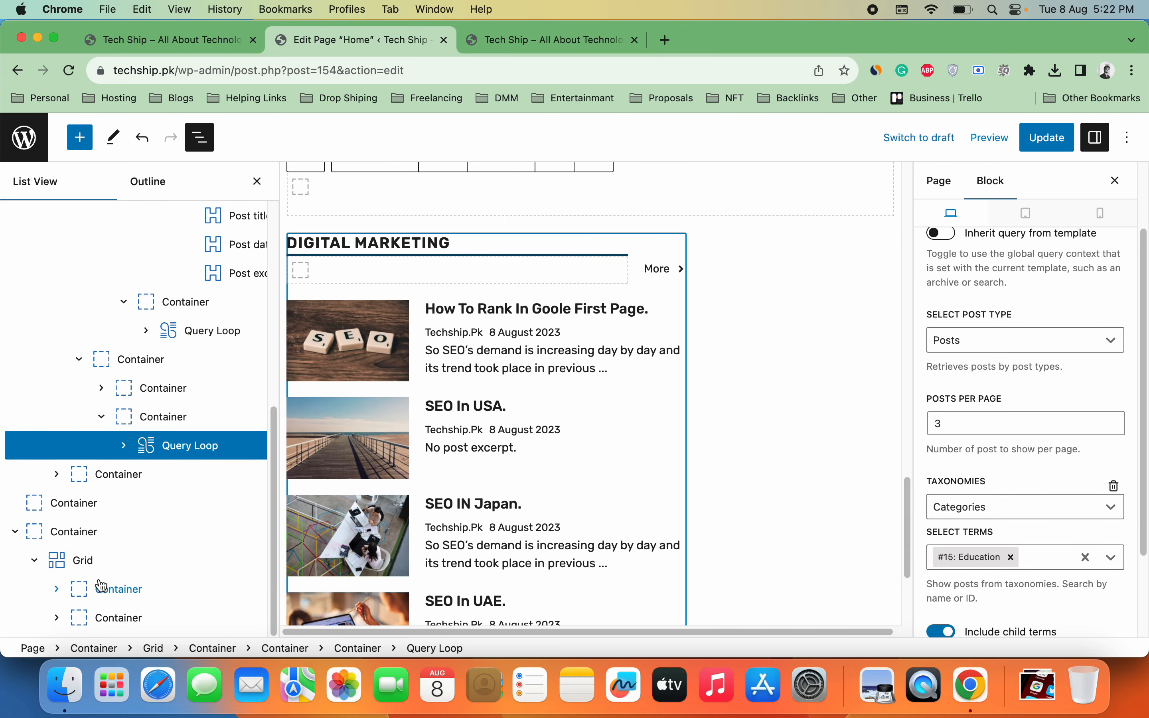
pyautogui.click(94, 568)
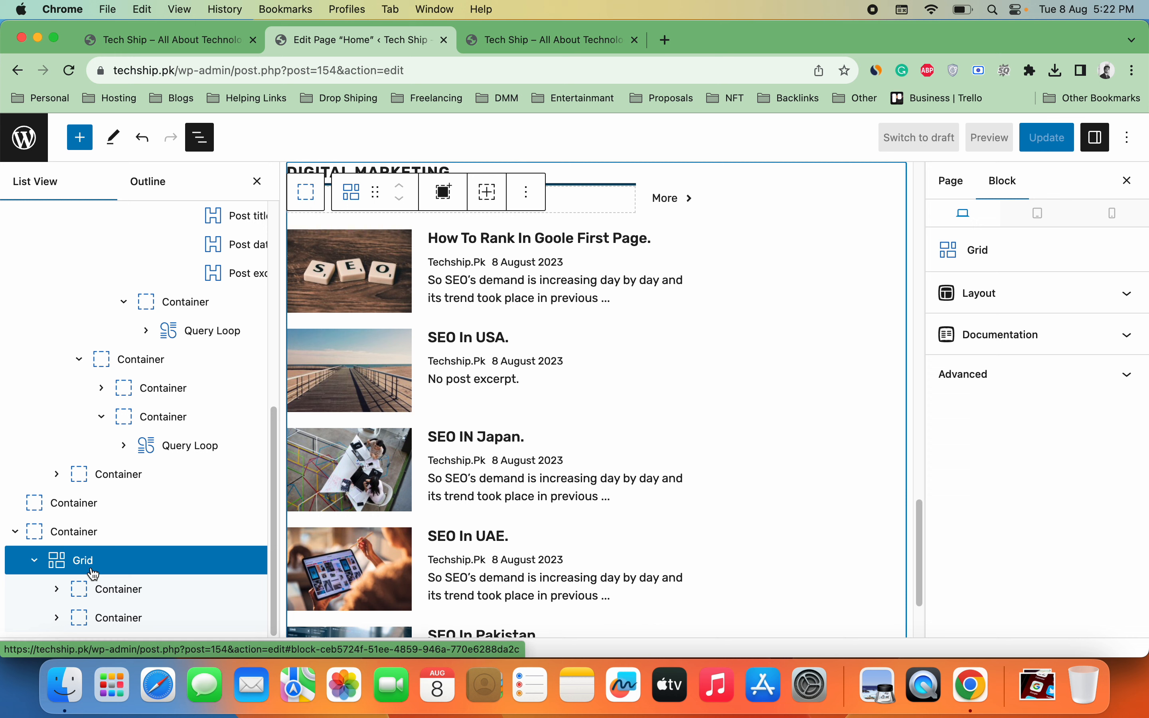
pyautogui.click(38, 565)
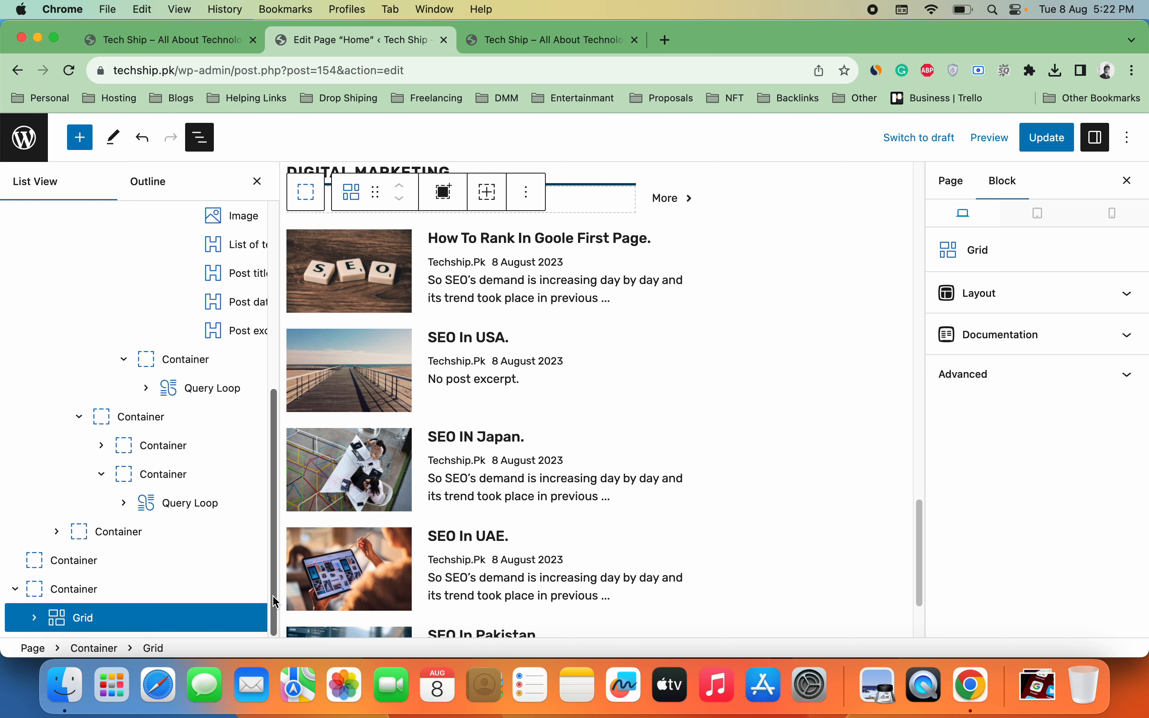
pyautogui.click(35, 620)
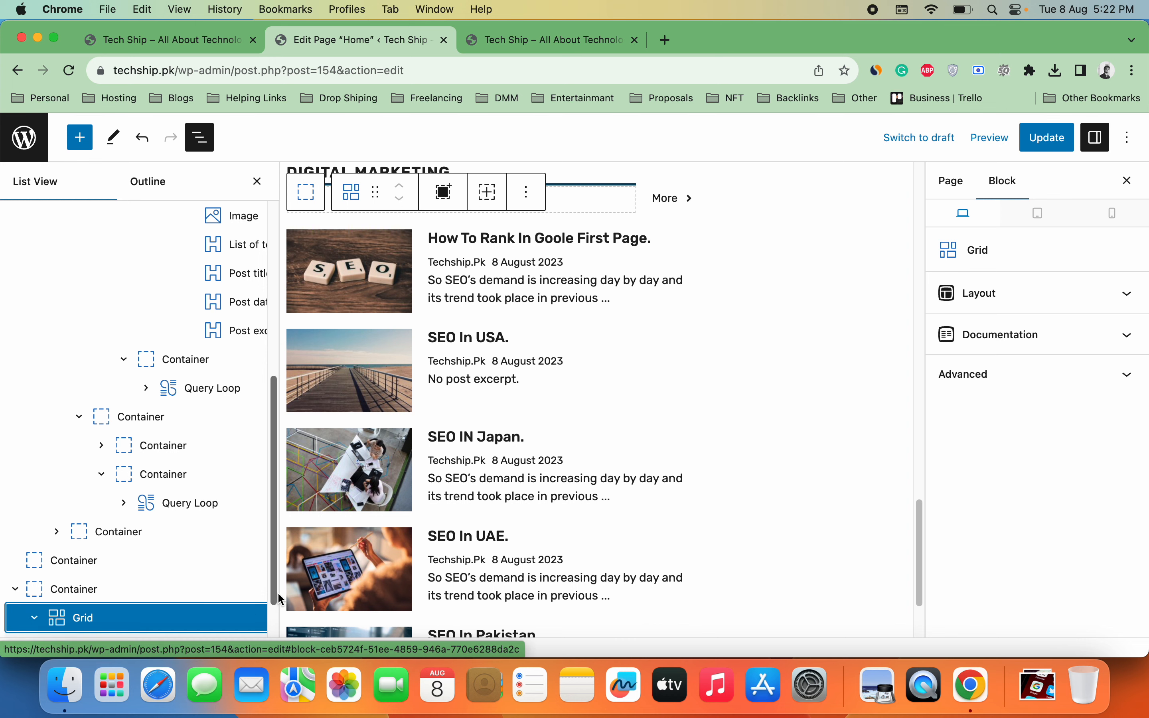
pyautogui.moveTo(275, 599); pyautogui.dragTo(273, 633)
pyautogui.click(57, 590)
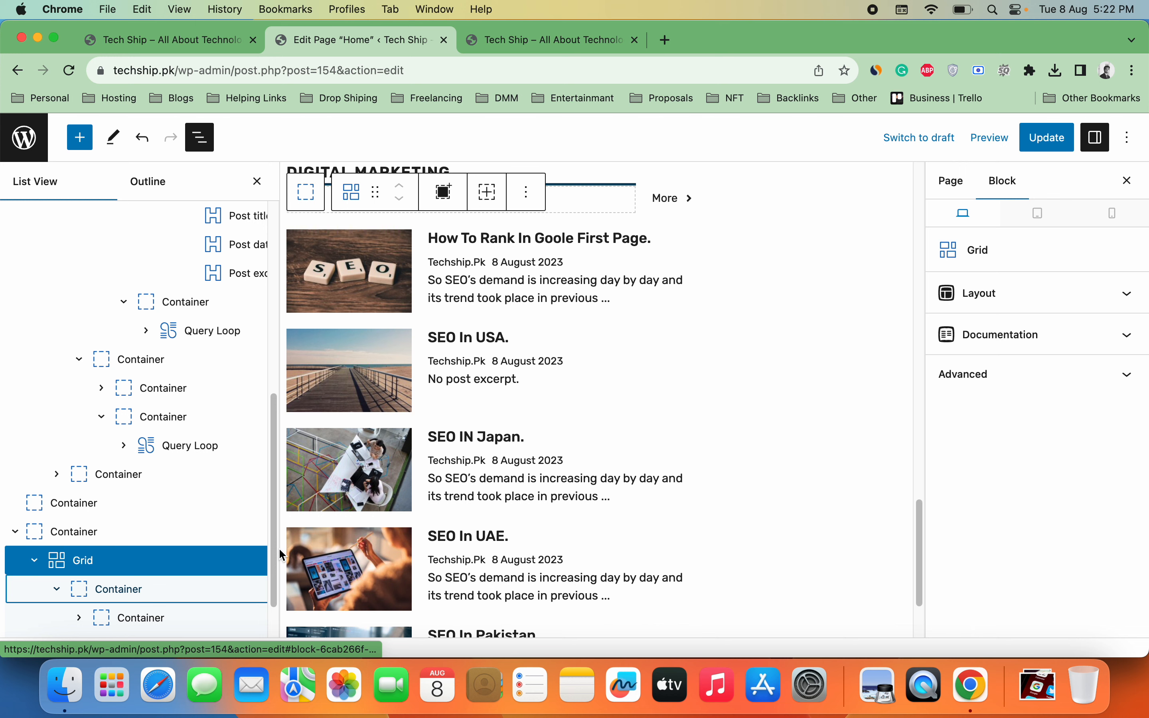
pyautogui.scroll(-3, 276, 548)
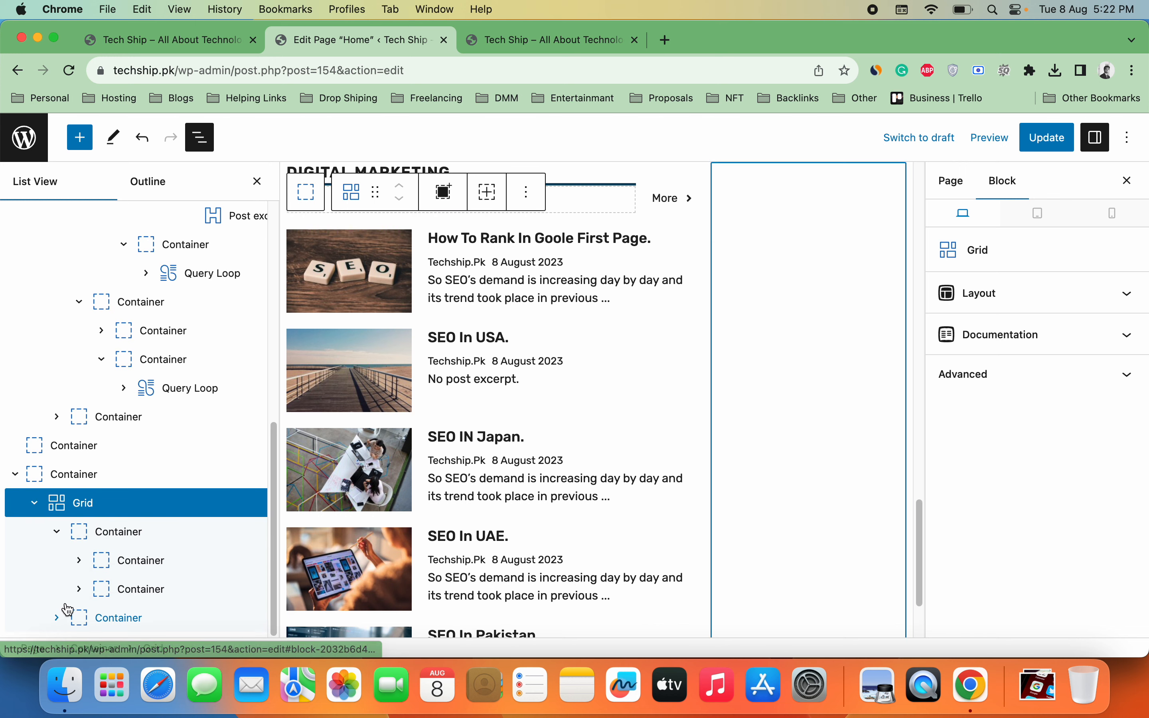
pyautogui.click(80, 589)
pyautogui.click(186, 623)
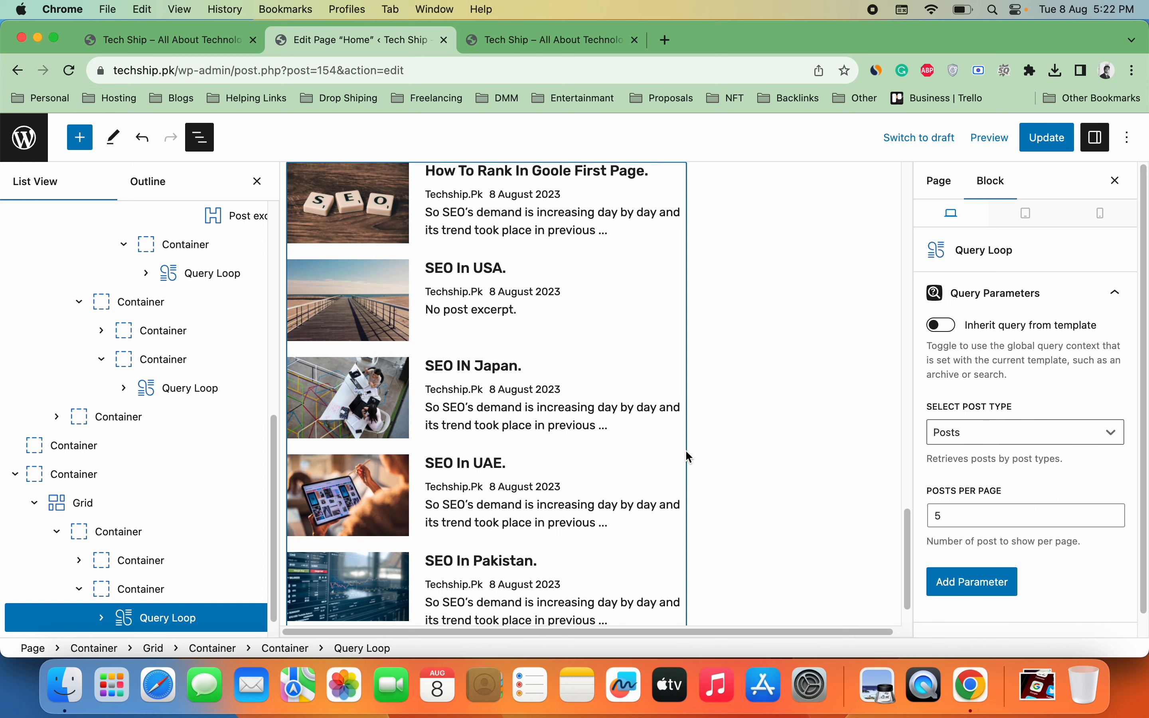
pyautogui.click(966, 584)
# Step: Add a Categories taxonomy parameter filtering the post list to Digital Marketing
pyautogui.click(1002, 610)
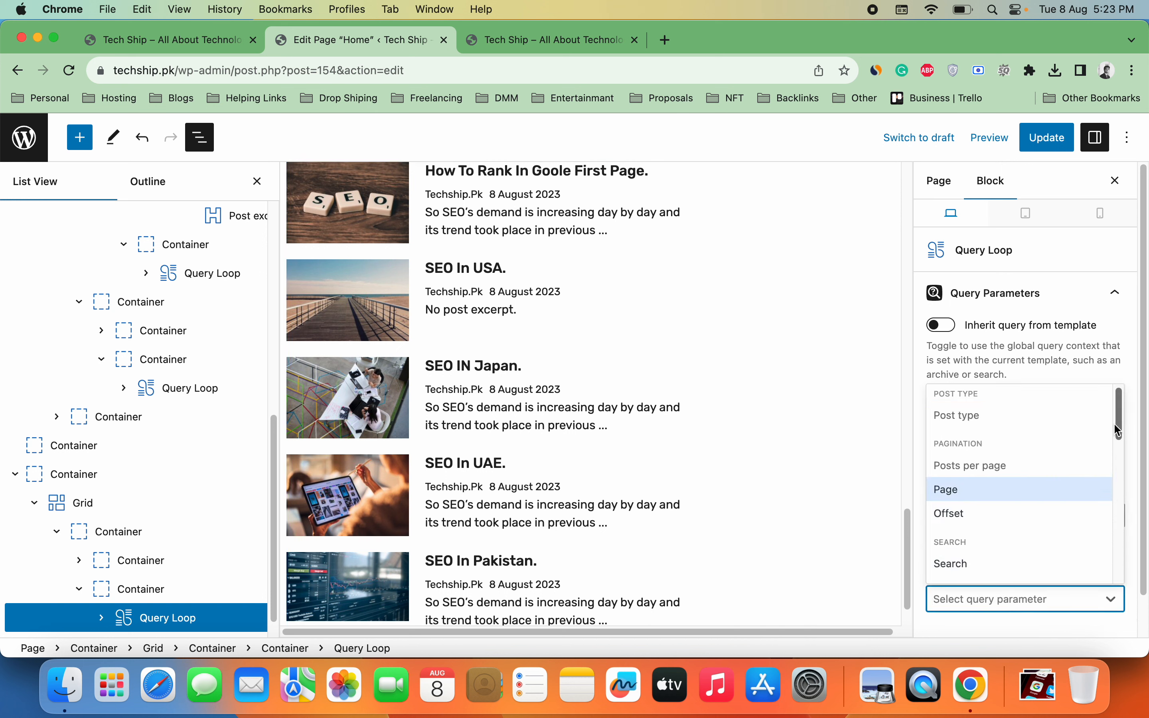
pyautogui.moveTo(1119, 430); pyautogui.dragTo(1116, 494)
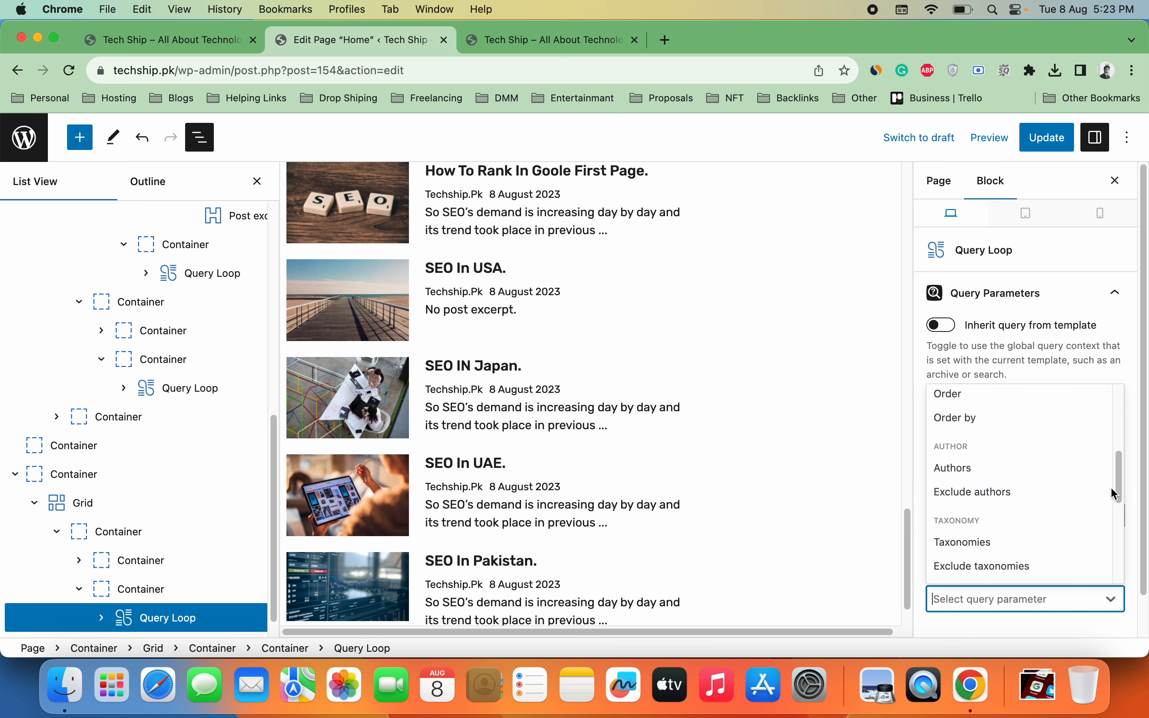
pyautogui.click(1057, 543)
pyautogui.click(1081, 601)
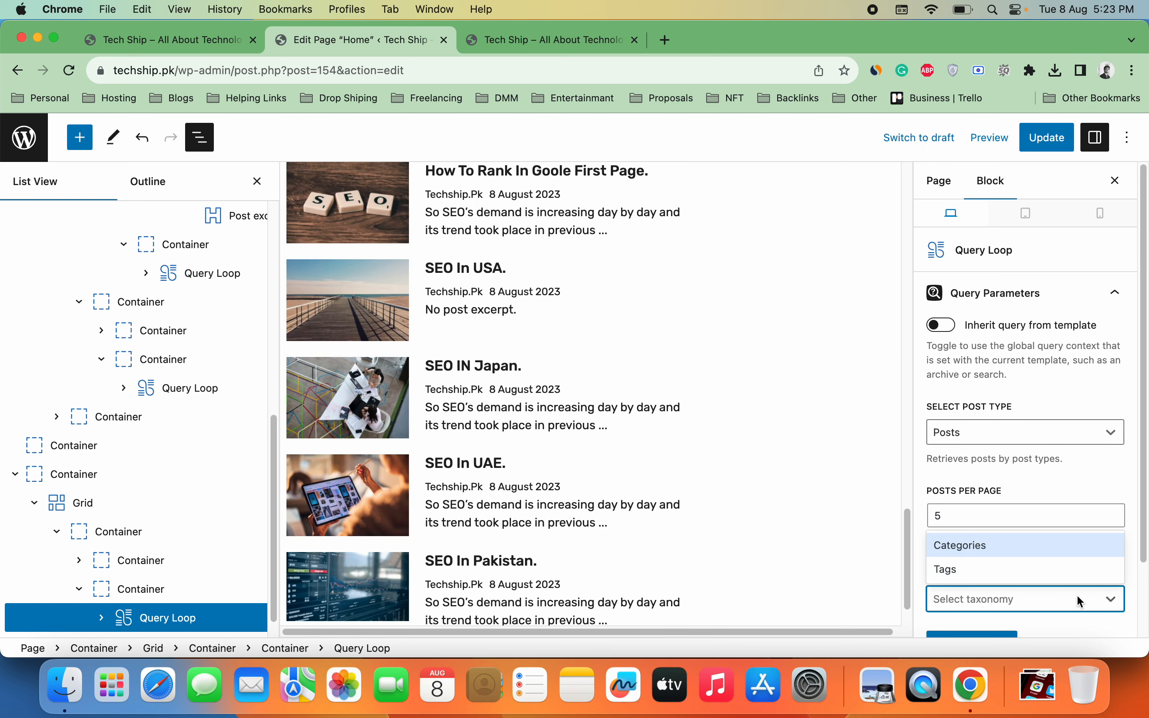
pyautogui.click(1014, 550)
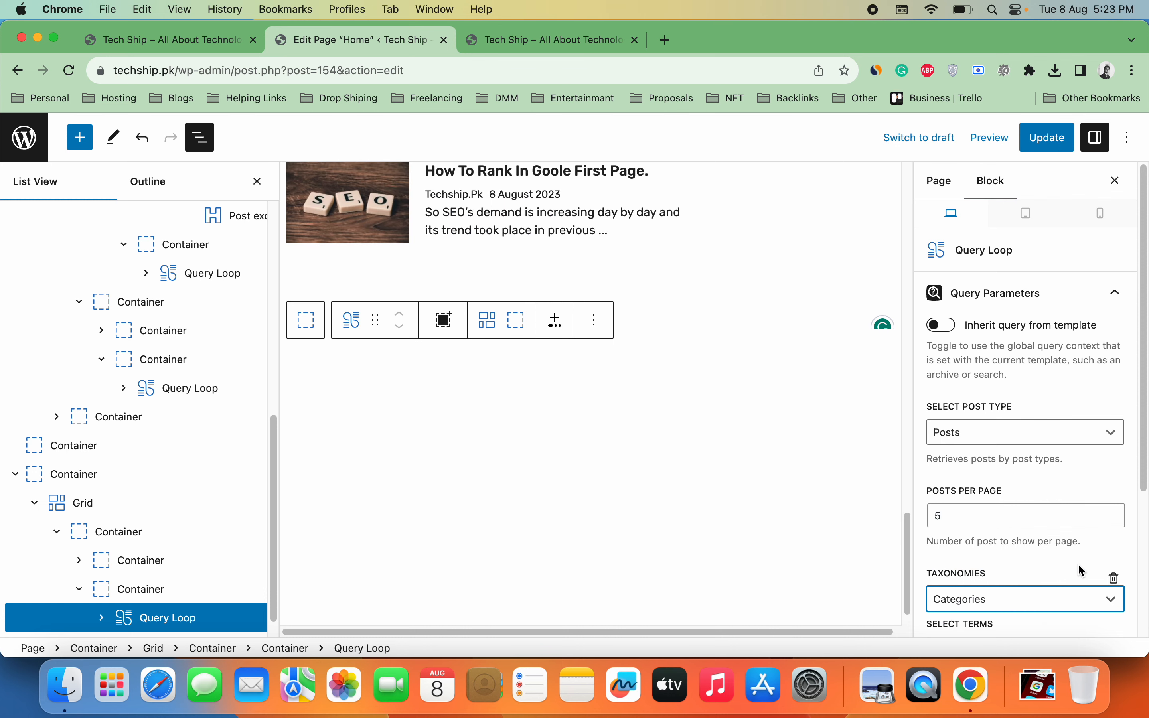
pyautogui.scroll(-5, 1111, 494)
pyautogui.click(1075, 531)
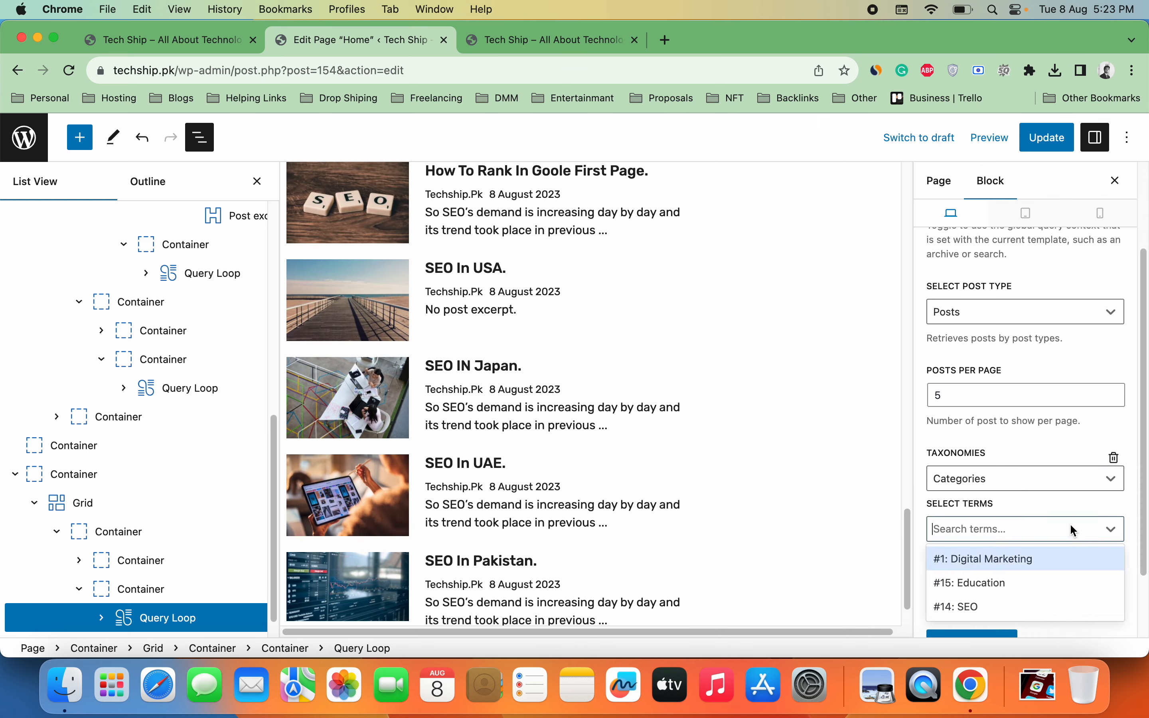
pyautogui.click(1049, 558)
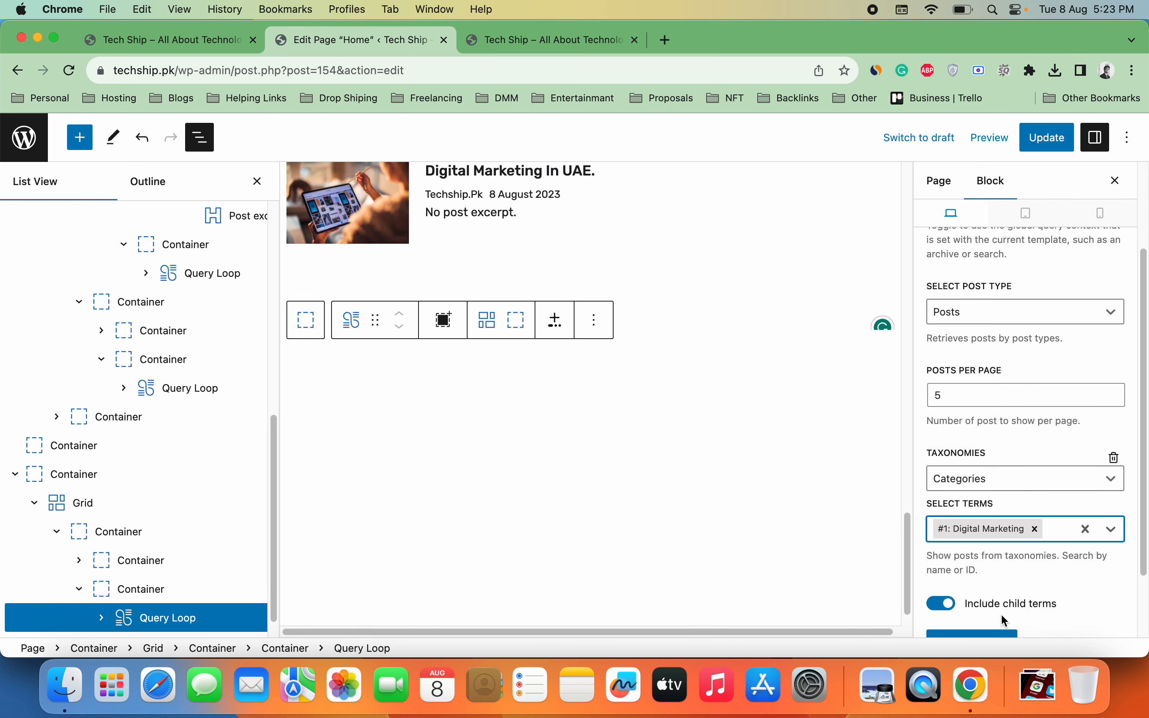
# Step: Update the Home page and switch to the site preview tab
pyautogui.click(997, 640)
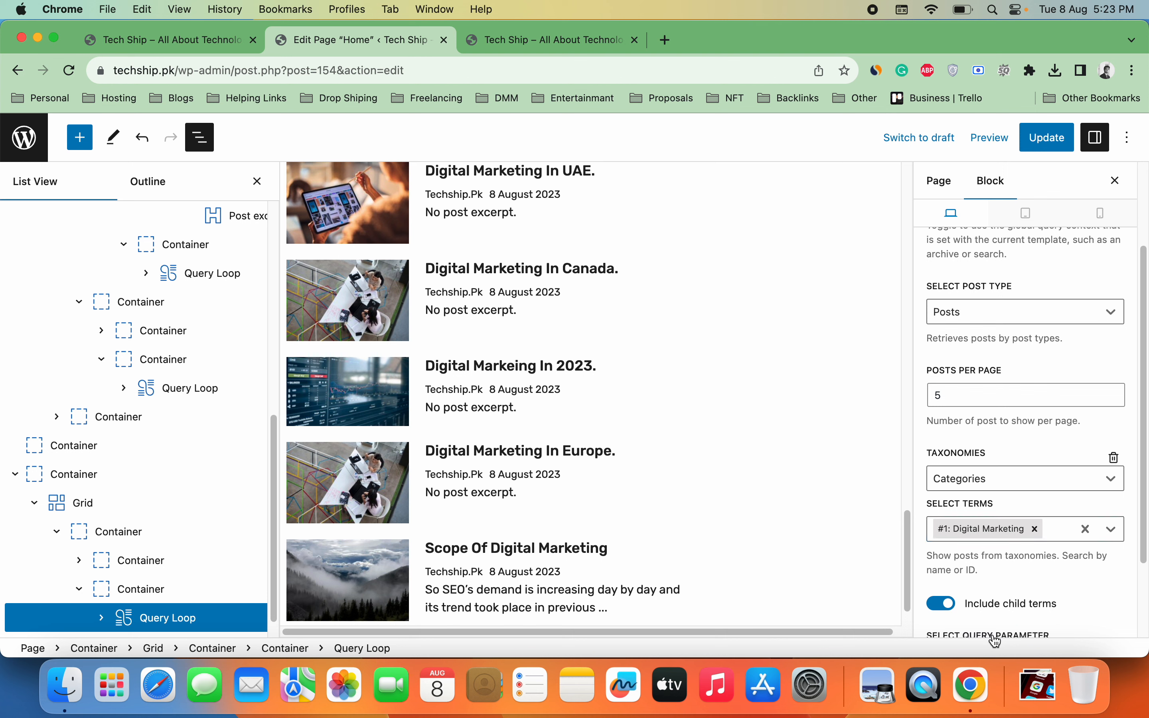
pyautogui.click(1046, 151)
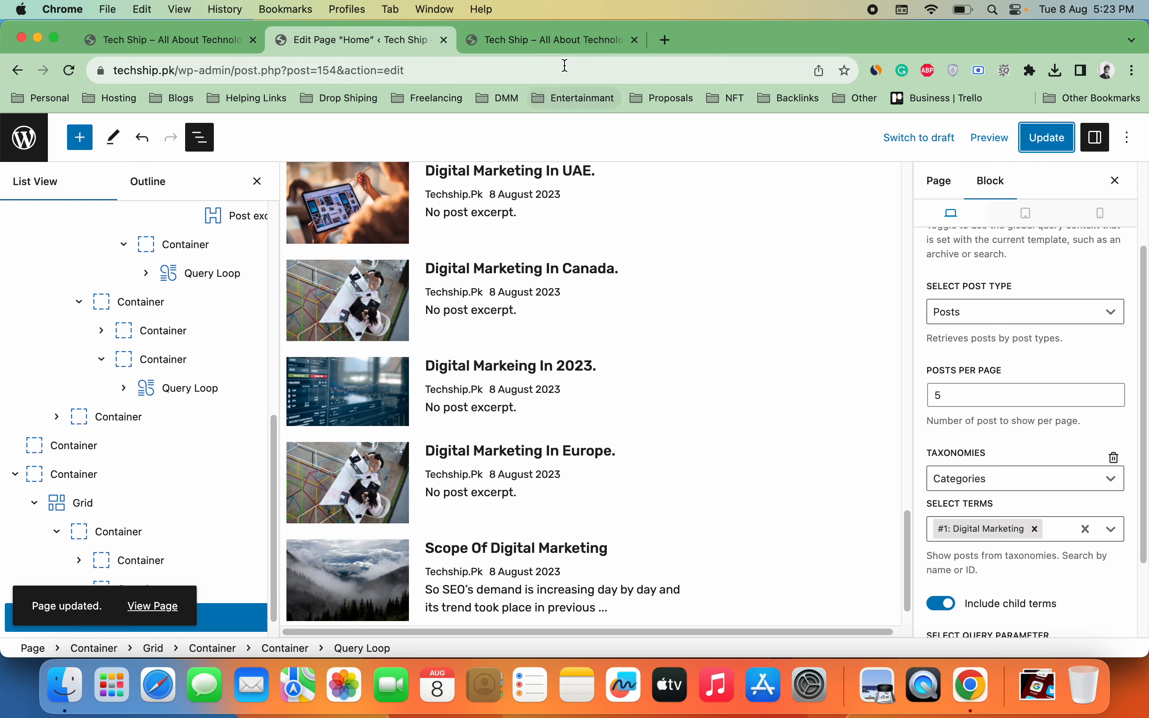
pyautogui.click(552, 49)
# Step: Reload the preview and scroll down to confirm the Digital Marketing section shows Digital Marketing posts
pyautogui.click(75, 73)
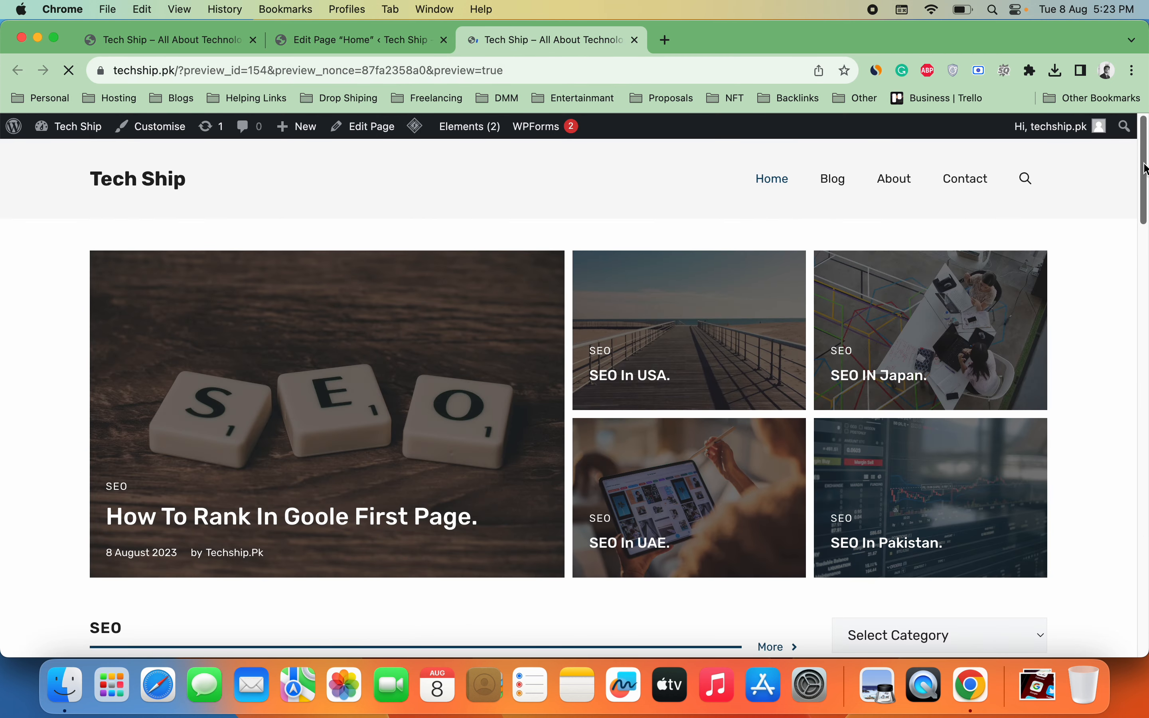
pyautogui.moveTo(1145, 168); pyautogui.dragTo(1146, 240)
pyautogui.scroll(-4, 617, 399)
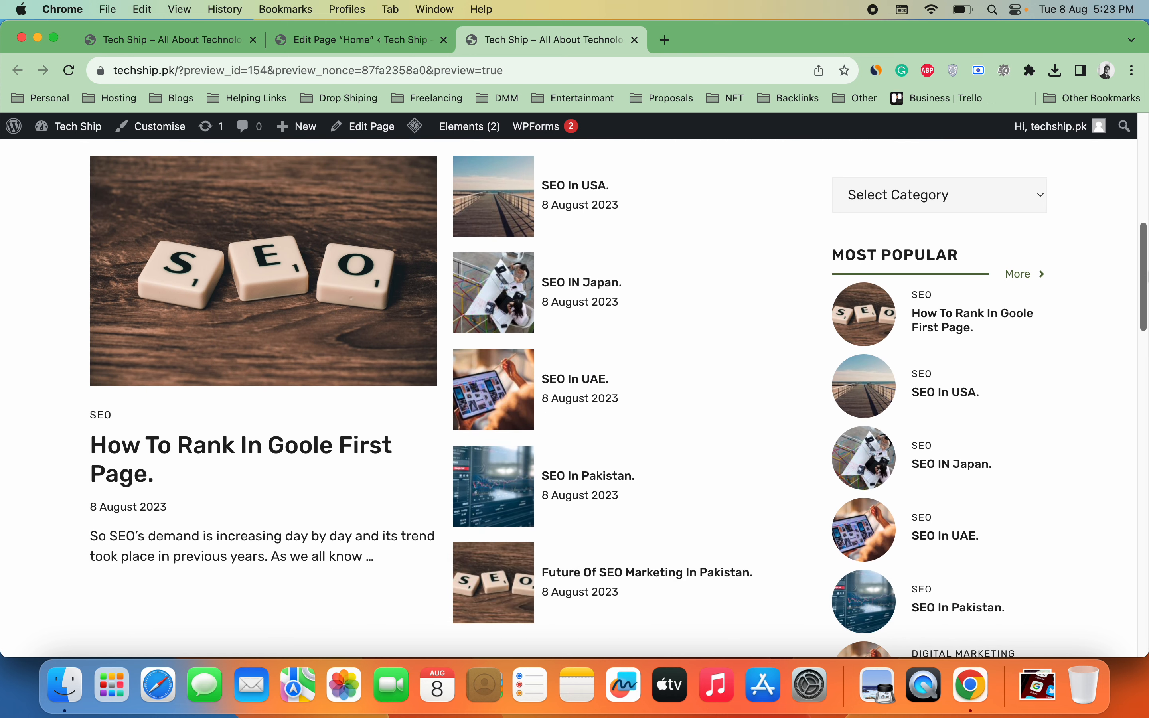
pyautogui.scroll(-2, 617, 399)
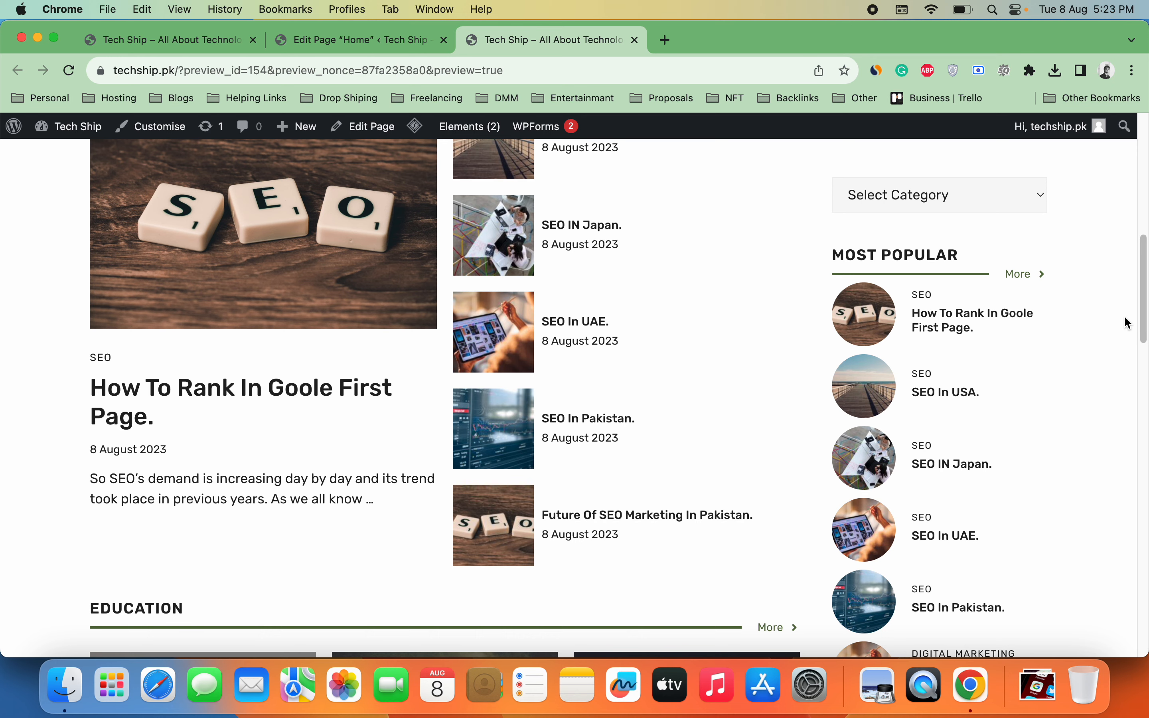
pyautogui.scroll(-9, 1086, 411)
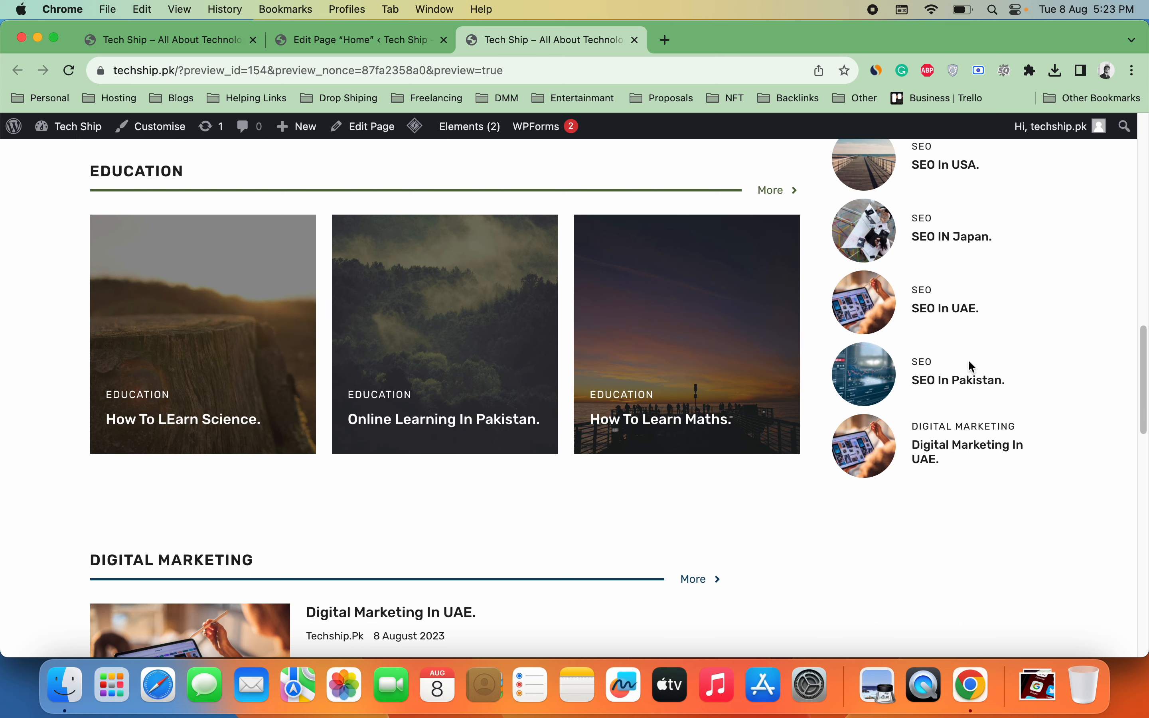
pyautogui.scroll(-9, 971, 365)
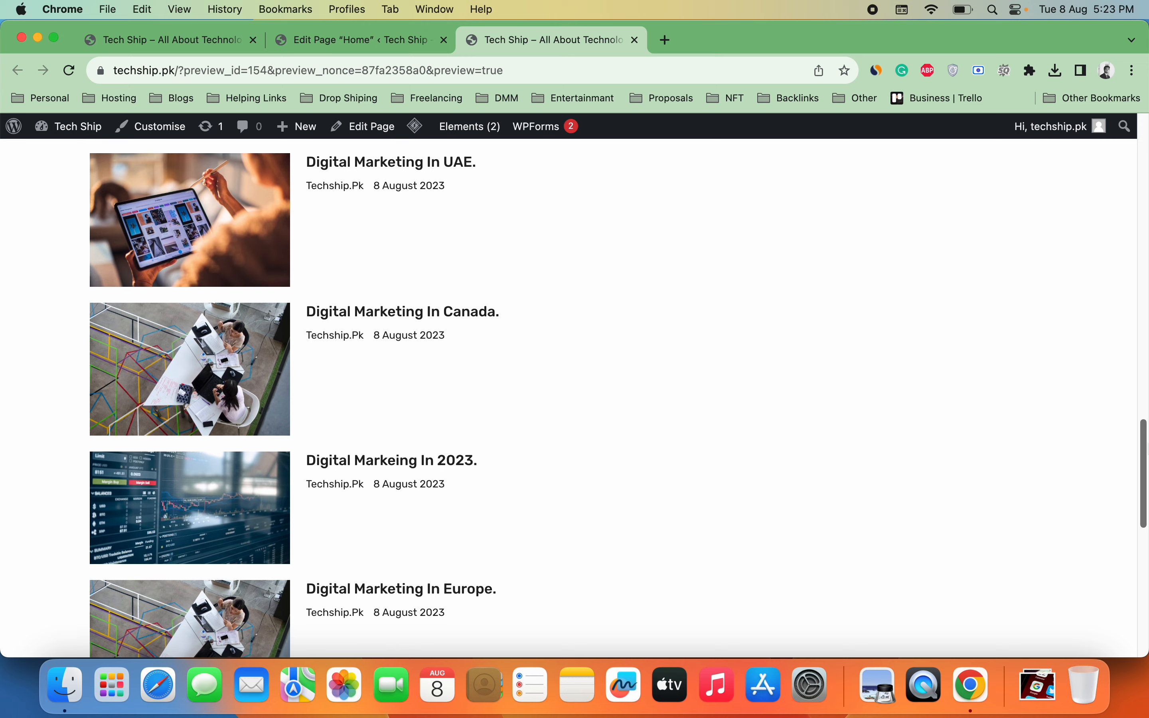
pyautogui.scroll(2, 1147, 426)
pyautogui.moveTo(1146, 426); pyautogui.dragTo(1146, 182)
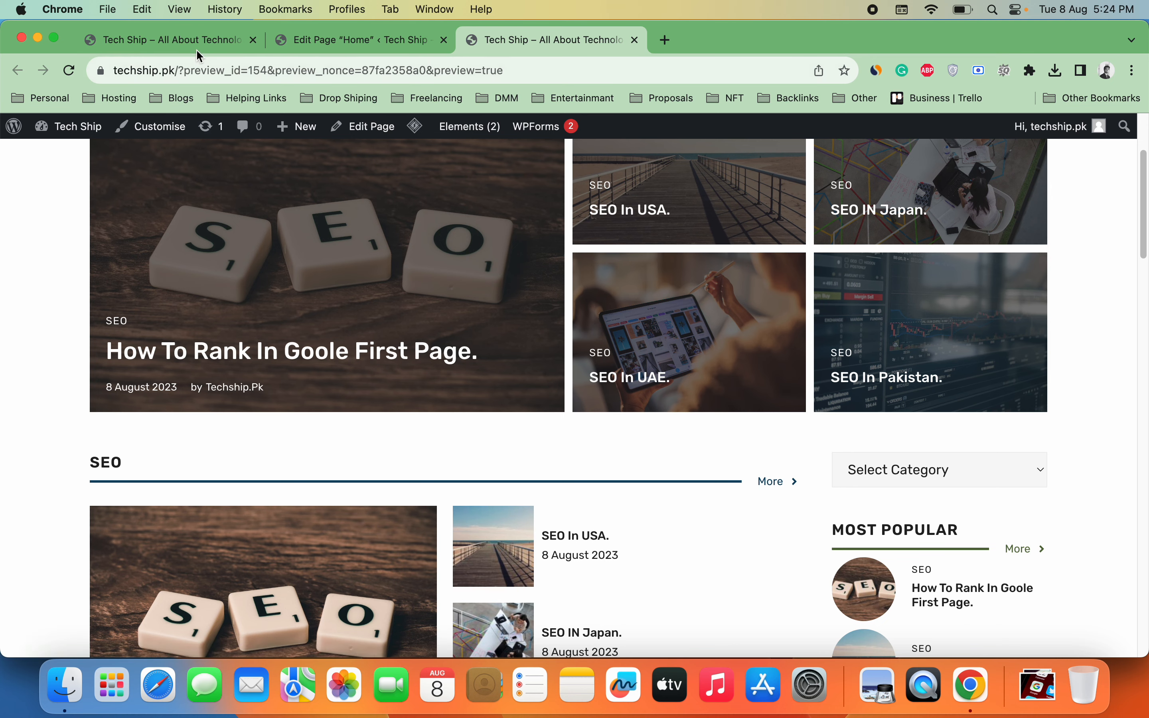
pyautogui.click(338, 39)
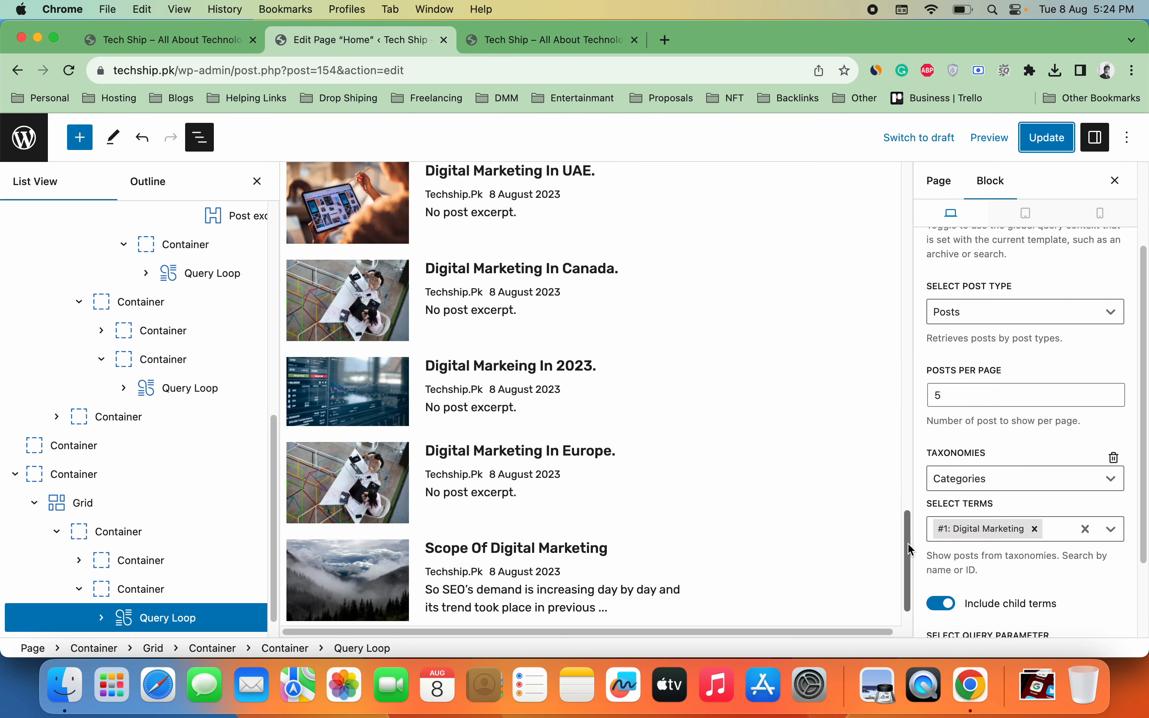
# Step: Hide List View and start linking the SEO section's More button, then go to the admin dashboard
pyautogui.moveTo(911, 549); pyautogui.dragTo(910, 305)
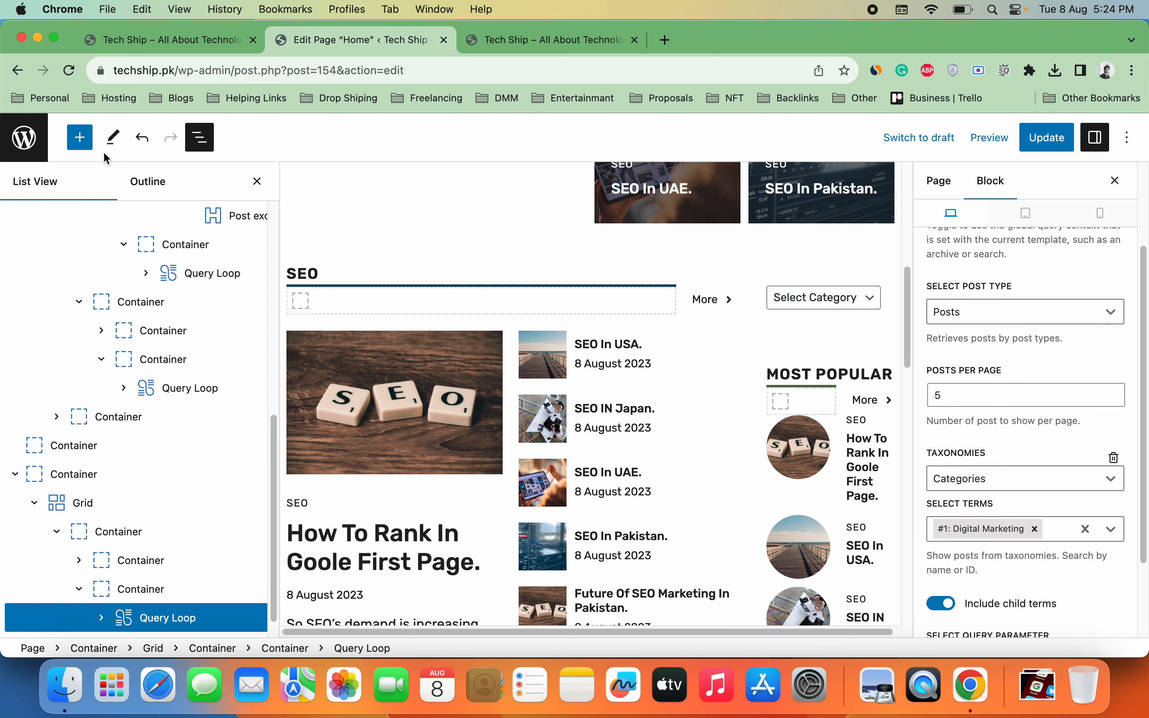
pyautogui.click(192, 139)
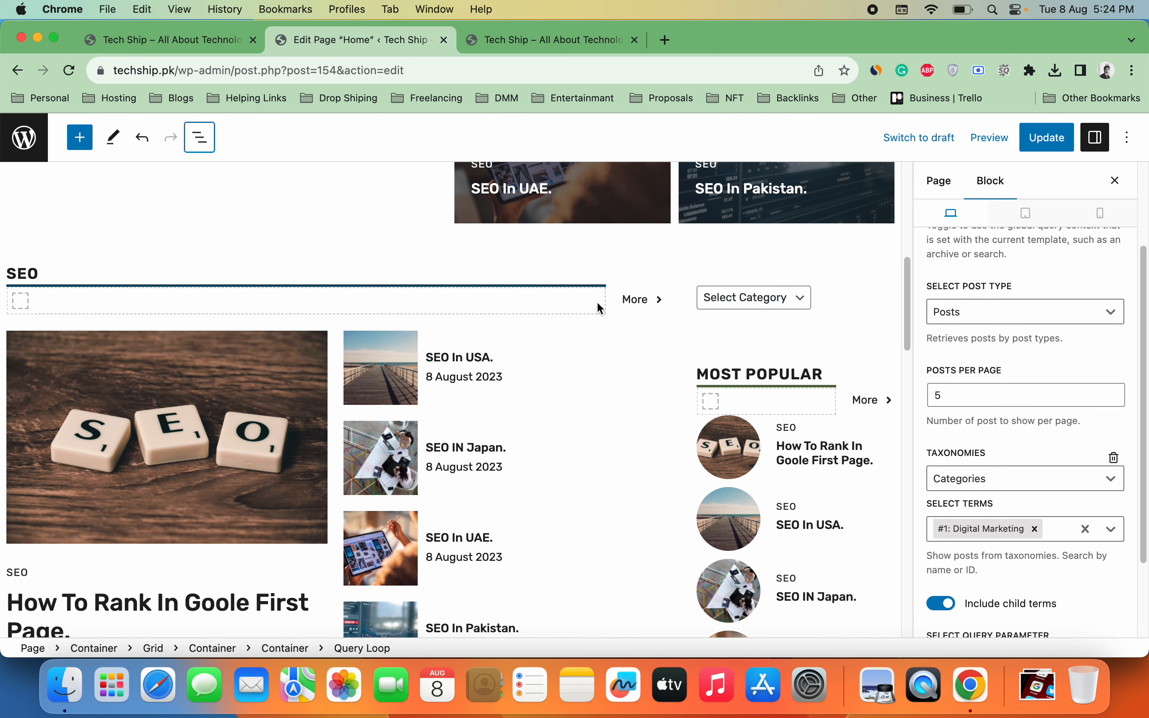
pyautogui.click(638, 301)
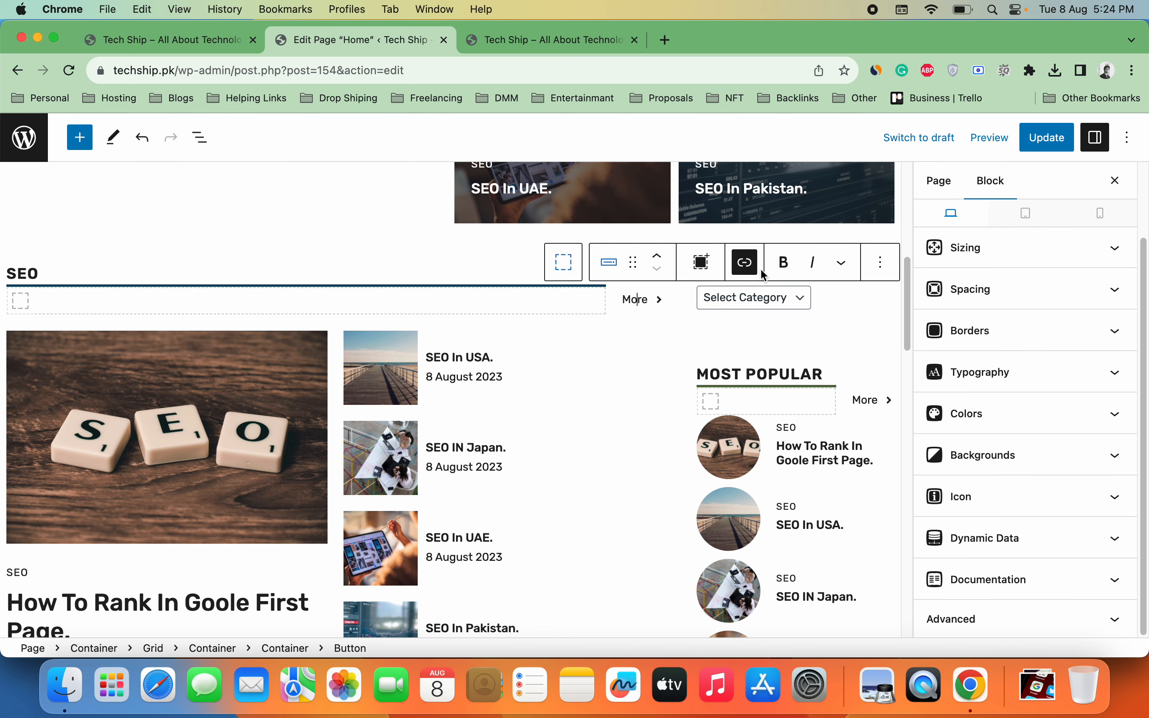
pyautogui.click(747, 263)
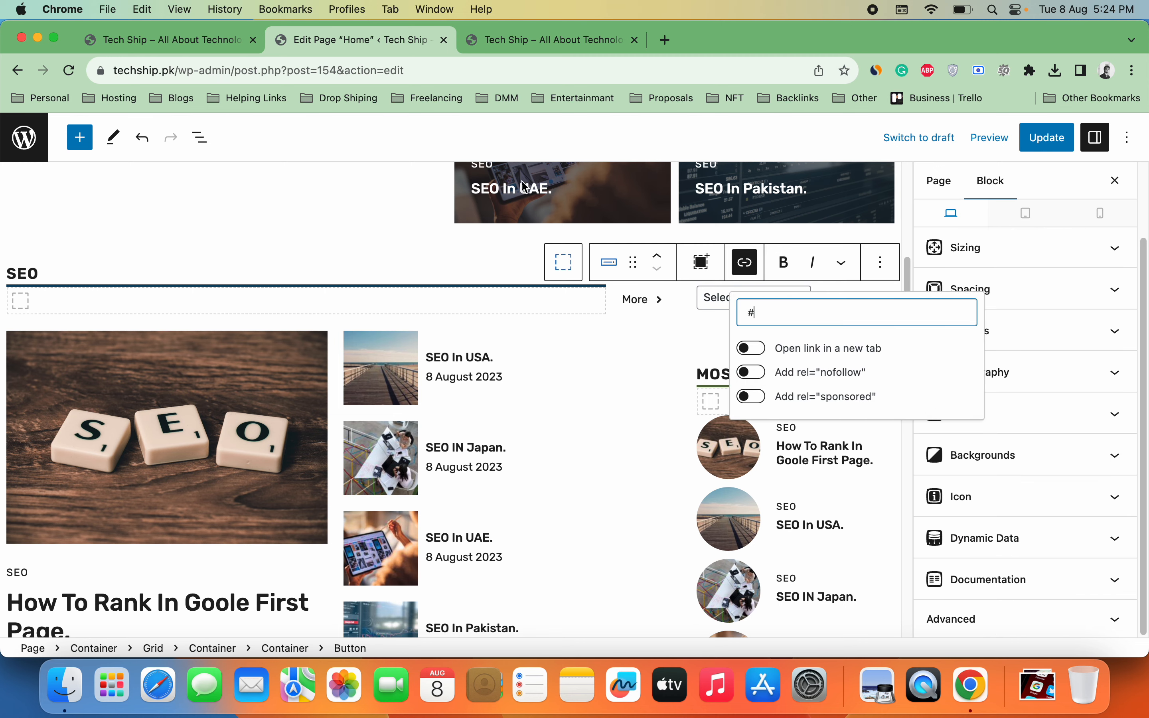
pyautogui.click(108, 42)
pyautogui.moveTo(52, 148)
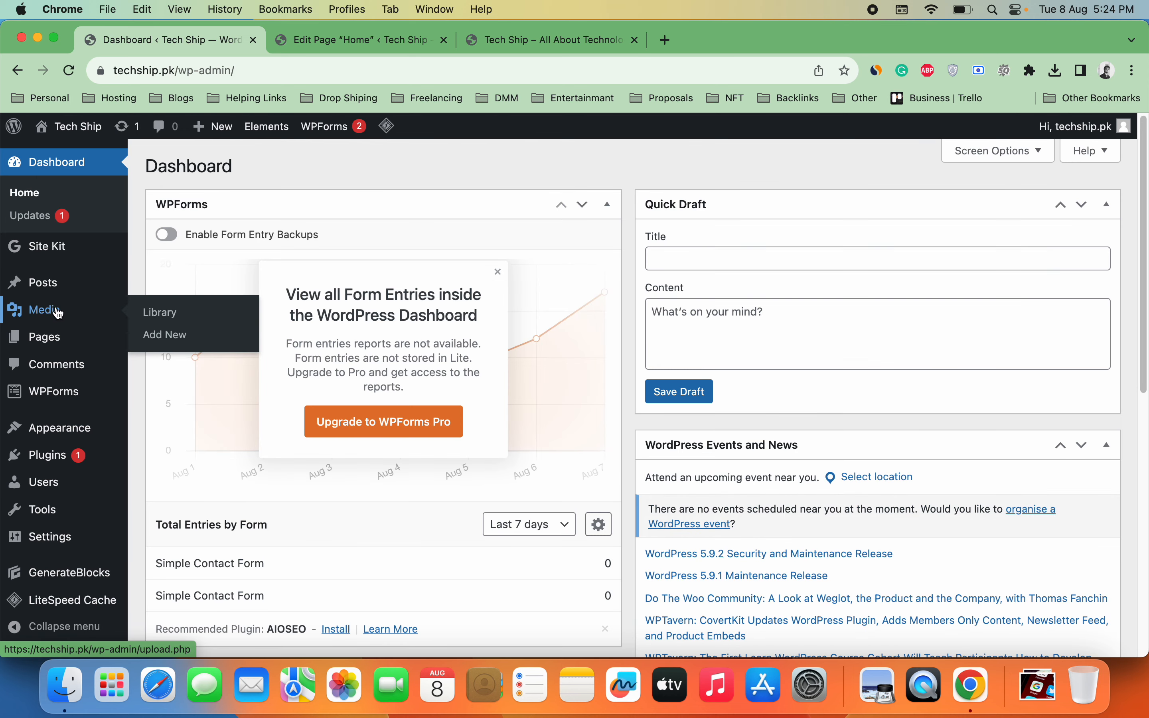
# Step: Open the SEO category page from Posts > Categories and copy its address, techship.pk/category/seo/
pyautogui.moveTo(69, 287)
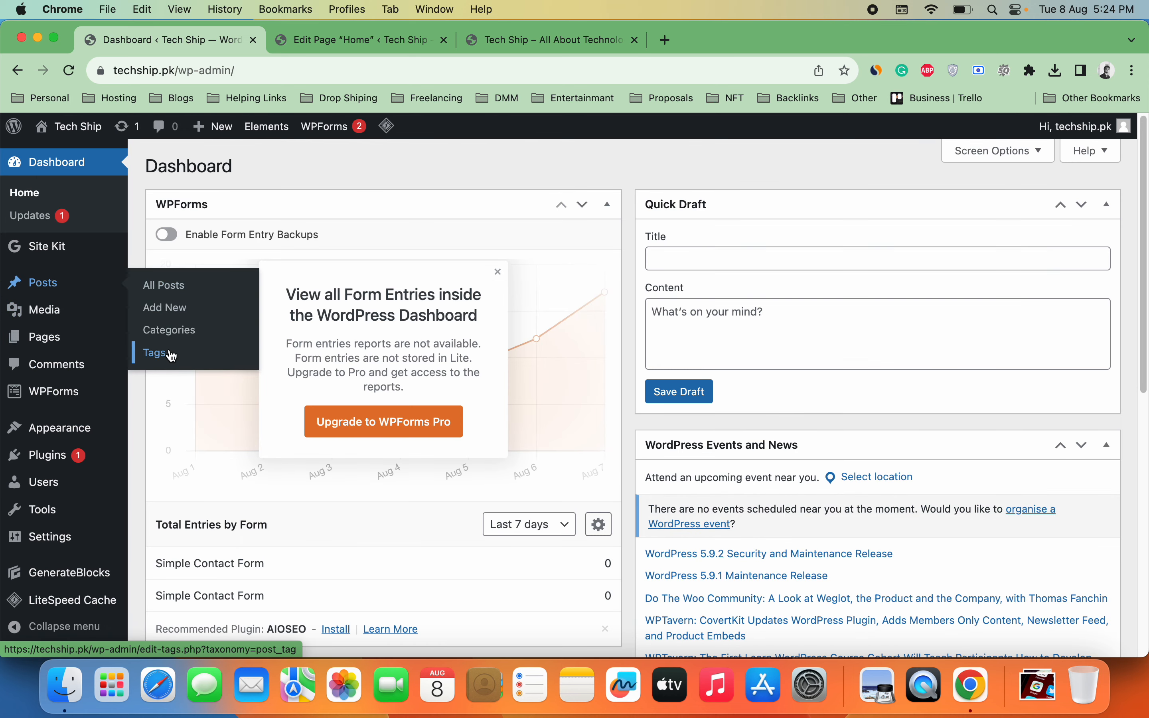
pyautogui.click(169, 329)
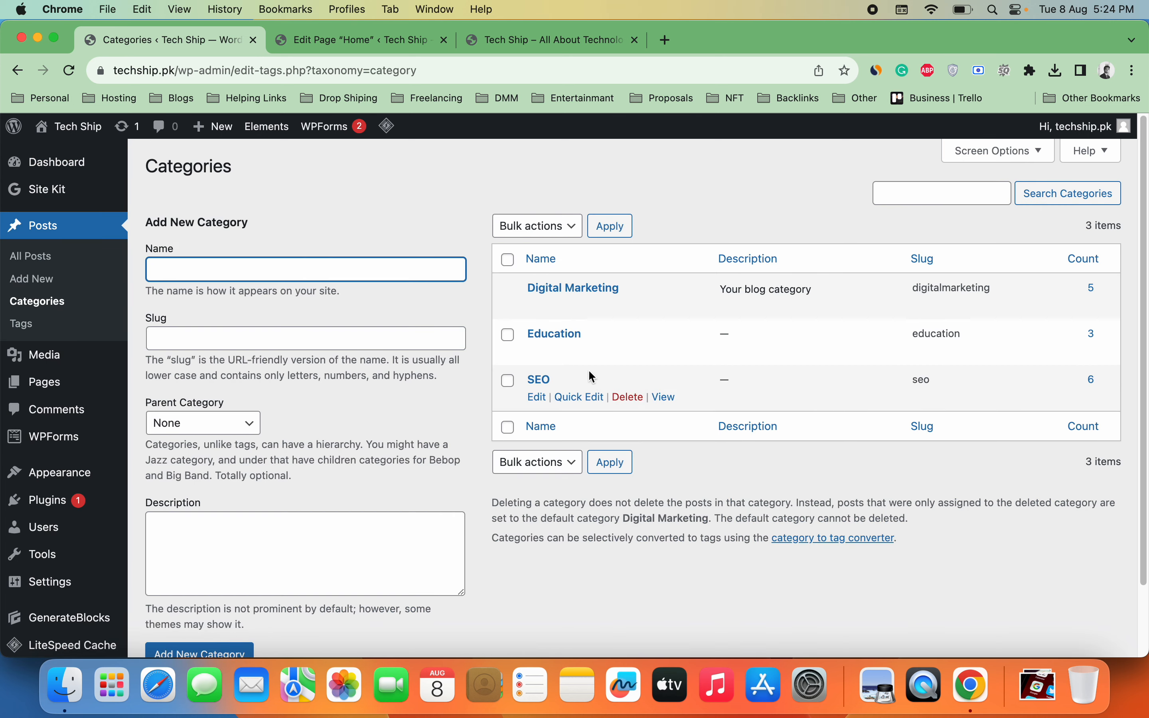
pyautogui.rightClick(666, 397)
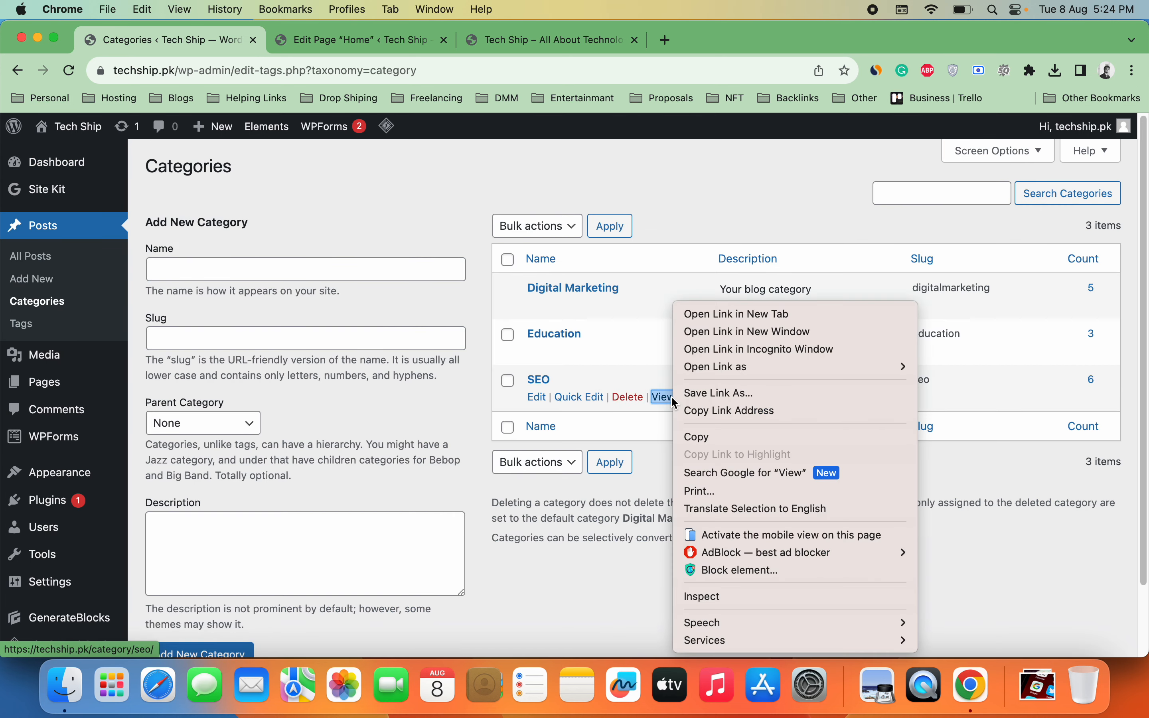
pyautogui.click(704, 316)
pyautogui.click(372, 38)
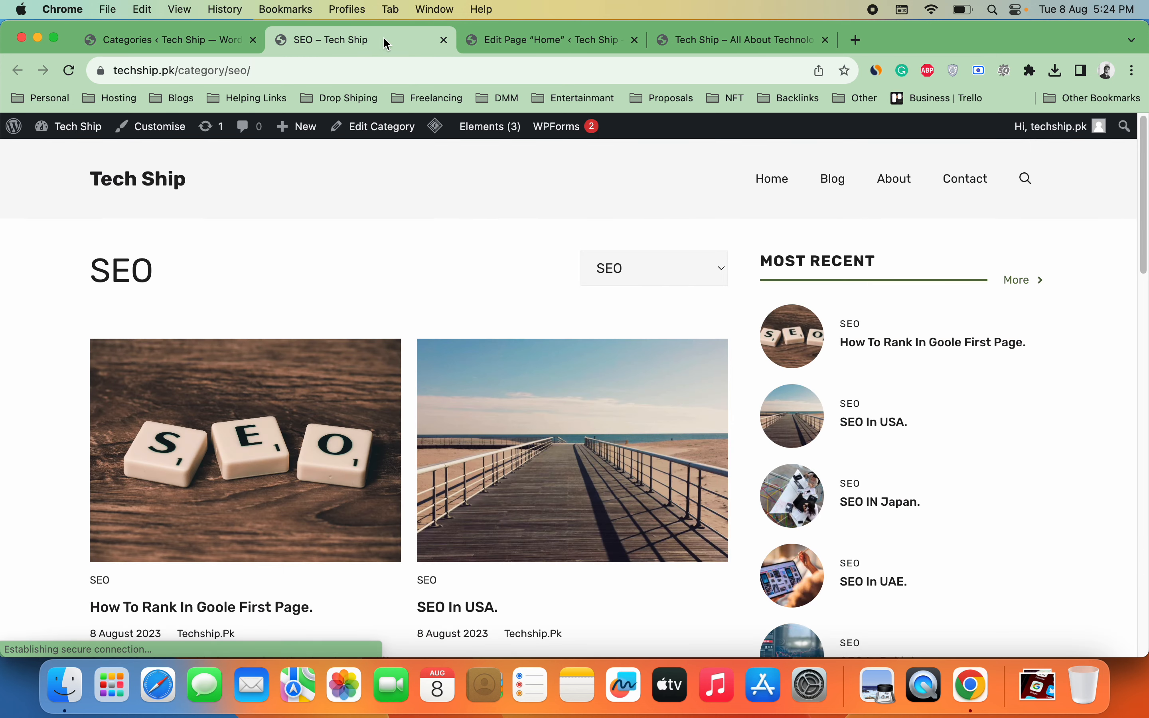
pyautogui.click(444, 65)
pyautogui.press('super+c')
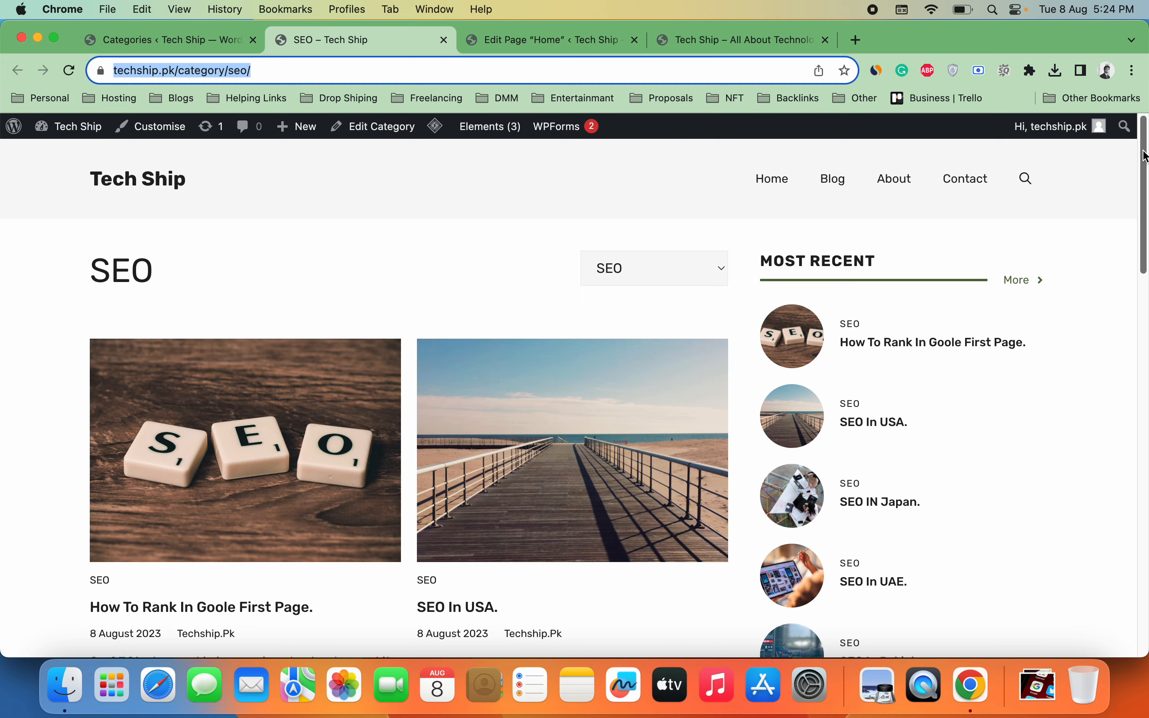
pyautogui.moveTo(1146, 117)
pyautogui.mouseDown()
pyautogui.moveTo(1145, 385)
pyautogui.moveTo(1145, 104)
pyautogui.mouseUp()
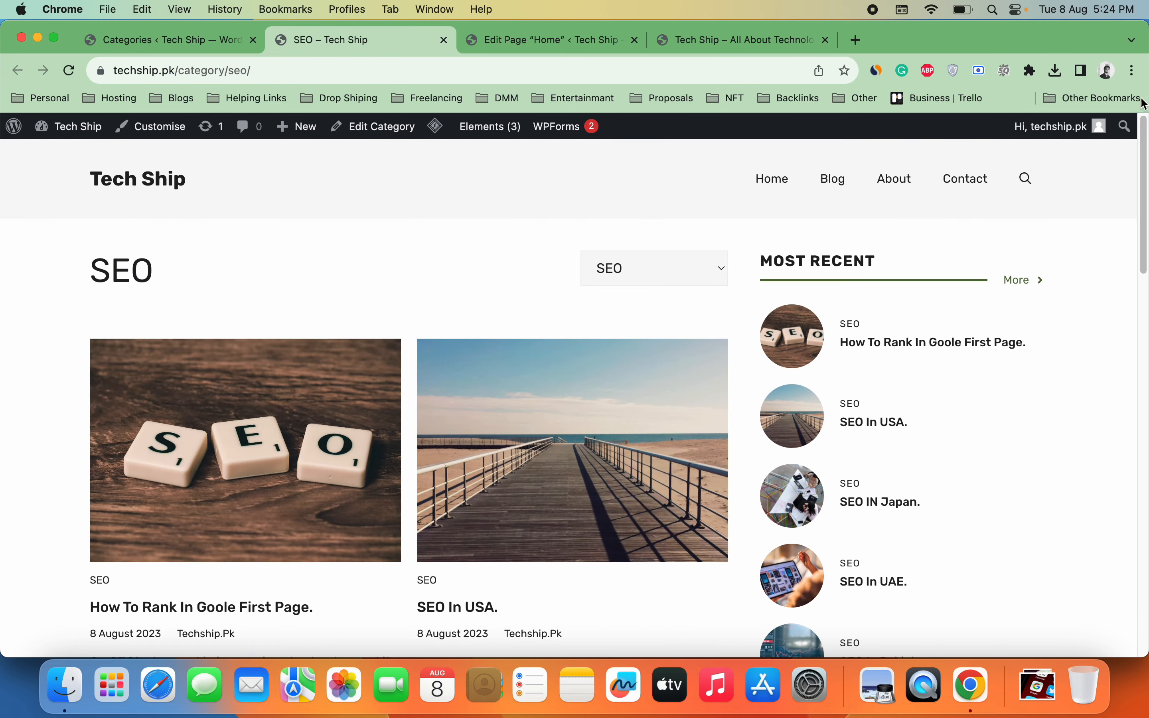
pyautogui.click(597, 50)
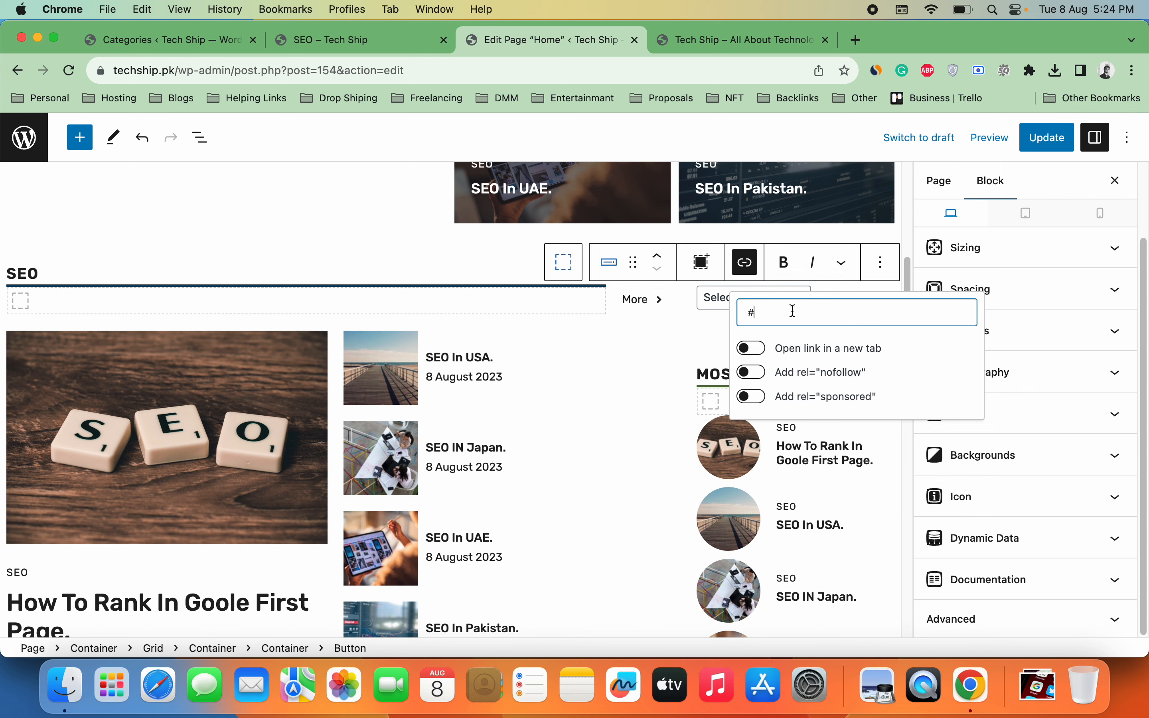
# Step: Link the SEO More button to techship.pk/category/seo/ opening in a new tab, then update the page
pyautogui.press('super+v')
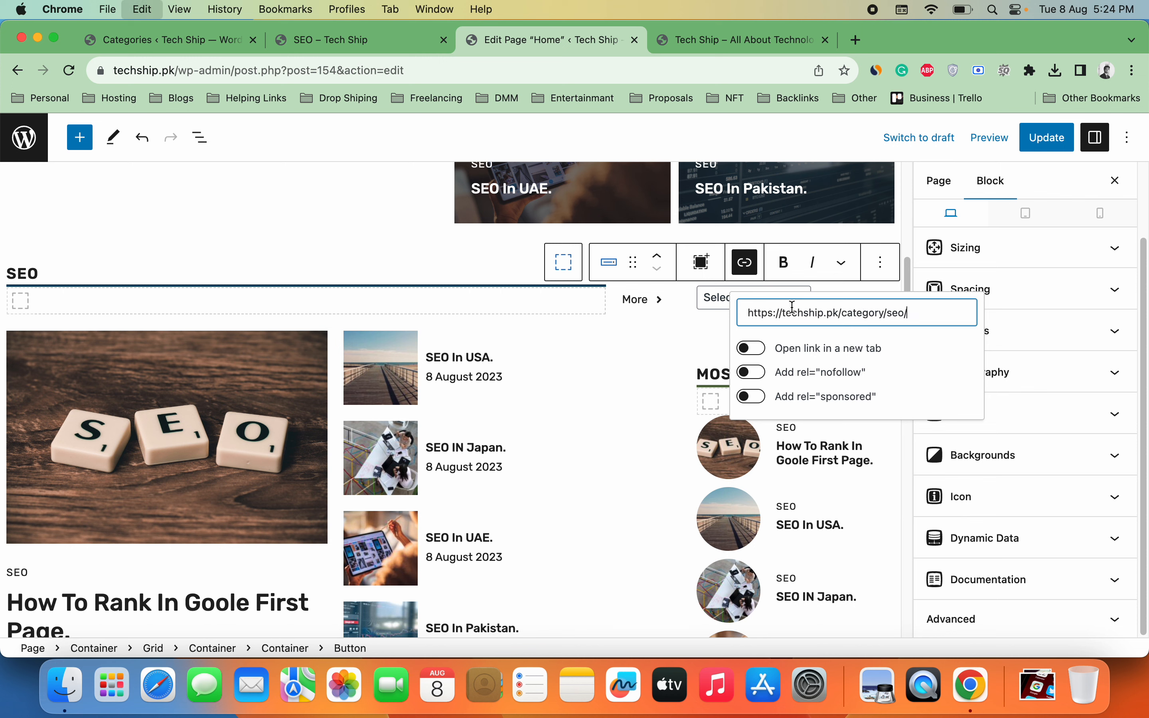
pyautogui.click(760, 352)
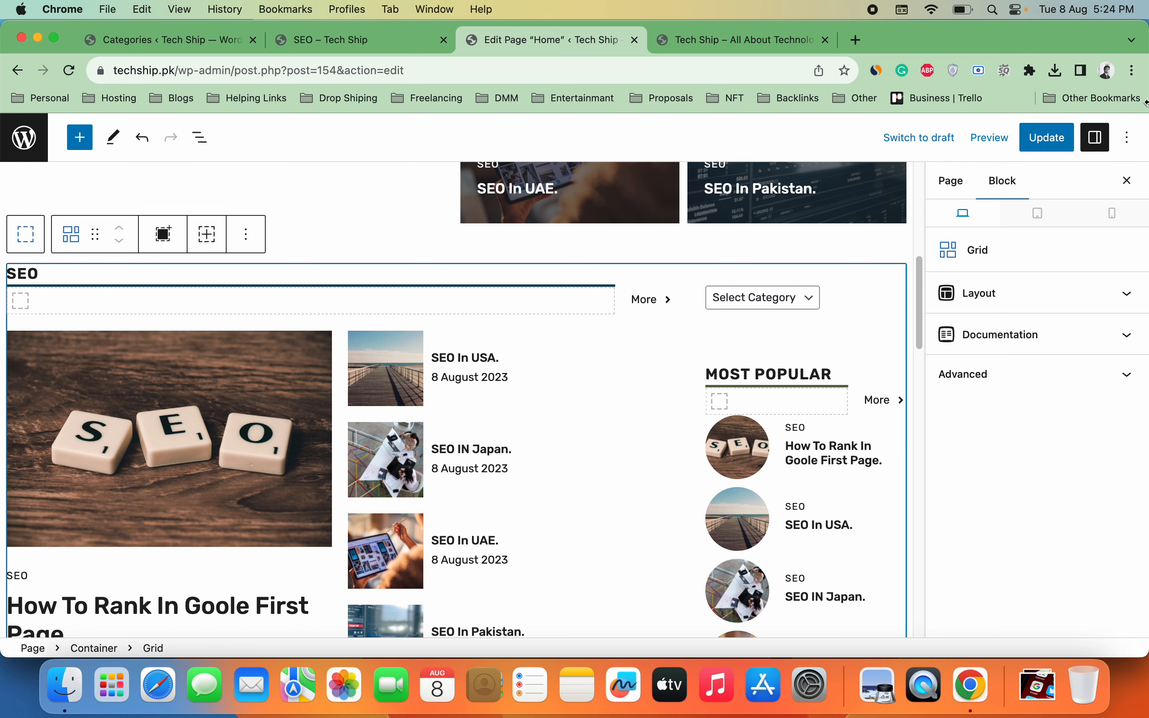
pyautogui.click(1046, 137)
pyautogui.click(739, 51)
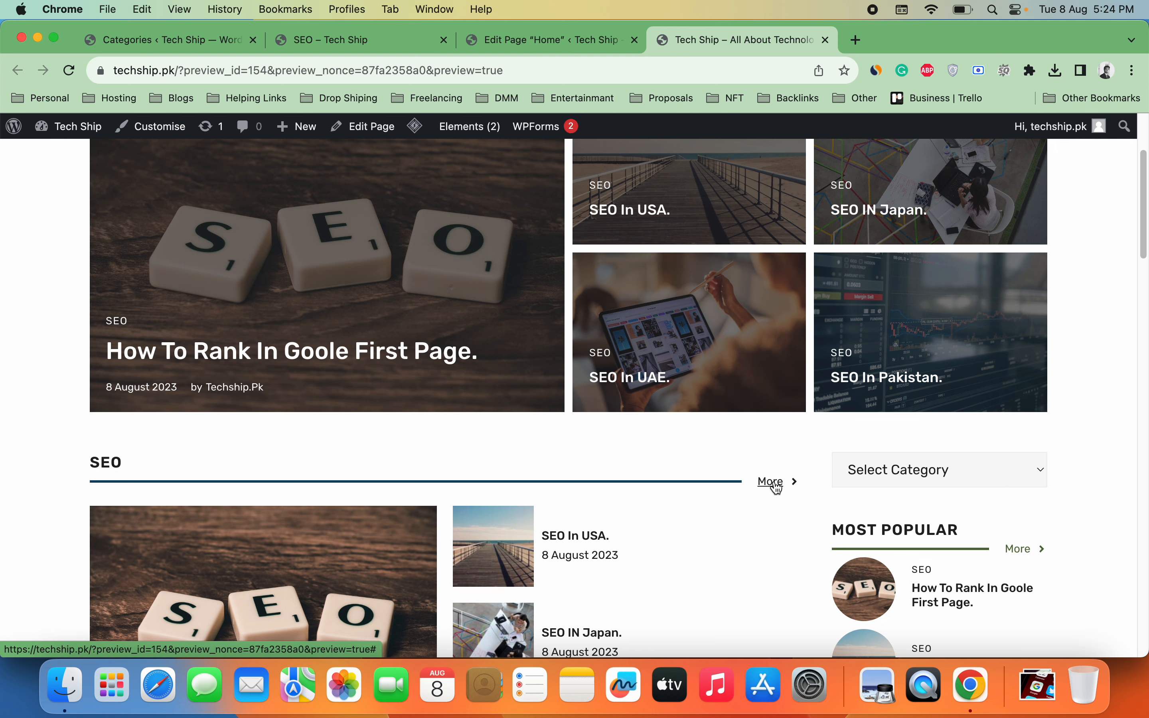
# Step: Reload the preview, test the SEO More link, then close the SEO category page
pyautogui.click(70, 75)
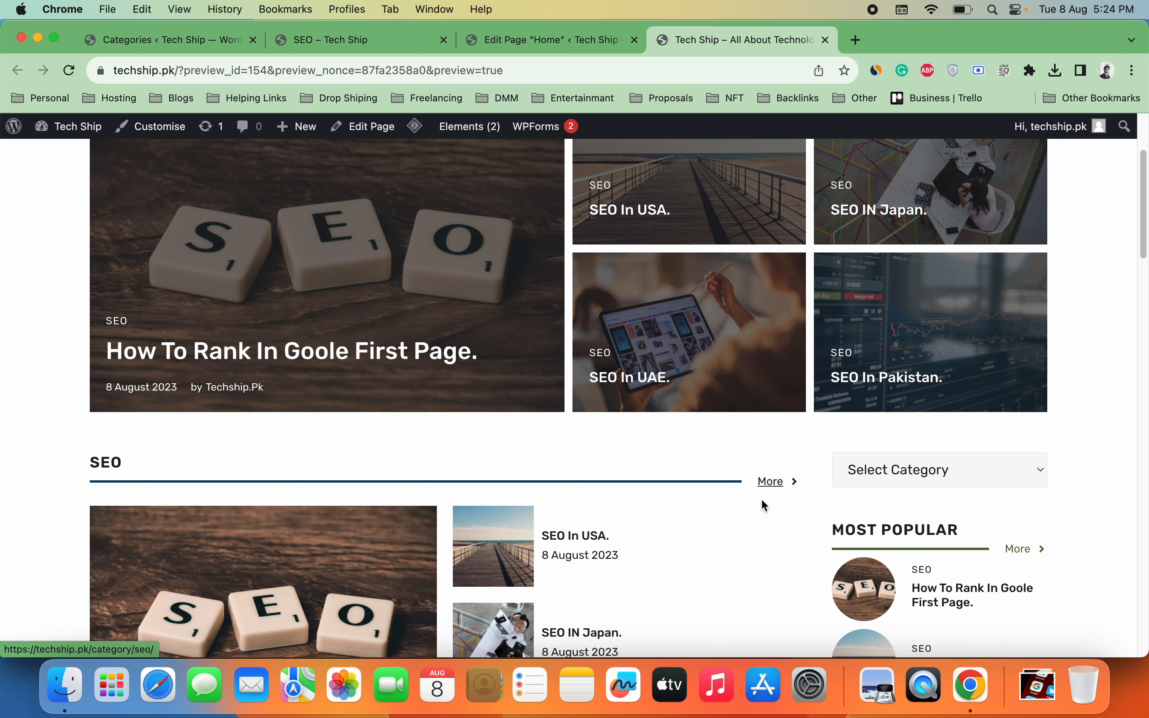
pyautogui.click(765, 481)
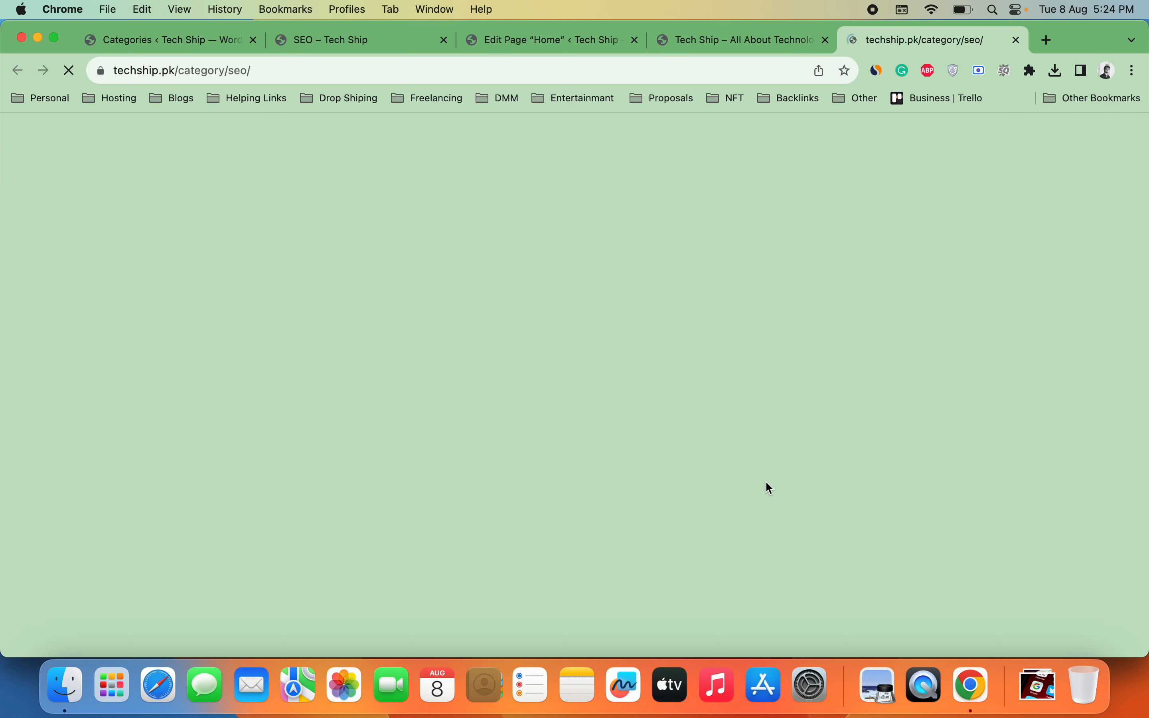
pyautogui.click(1016, 40)
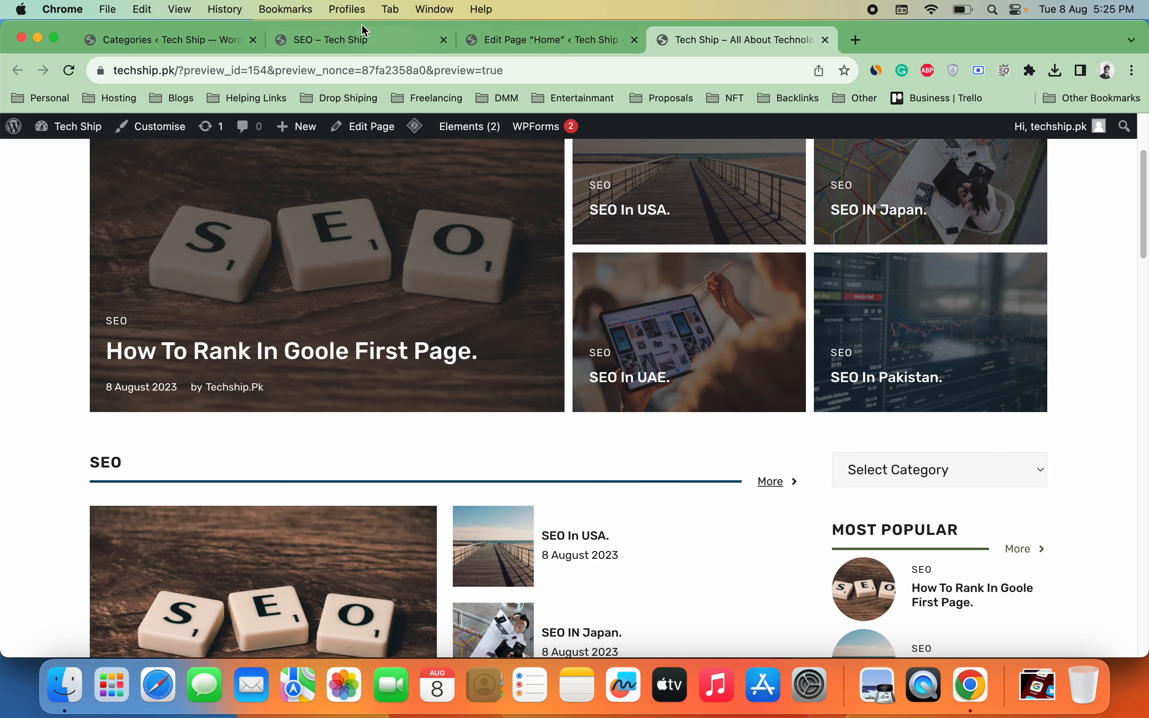
# Step: Copy the Education category address, techship.pk/category/education/, and select the Education More button in the editor
pyautogui.click(194, 38)
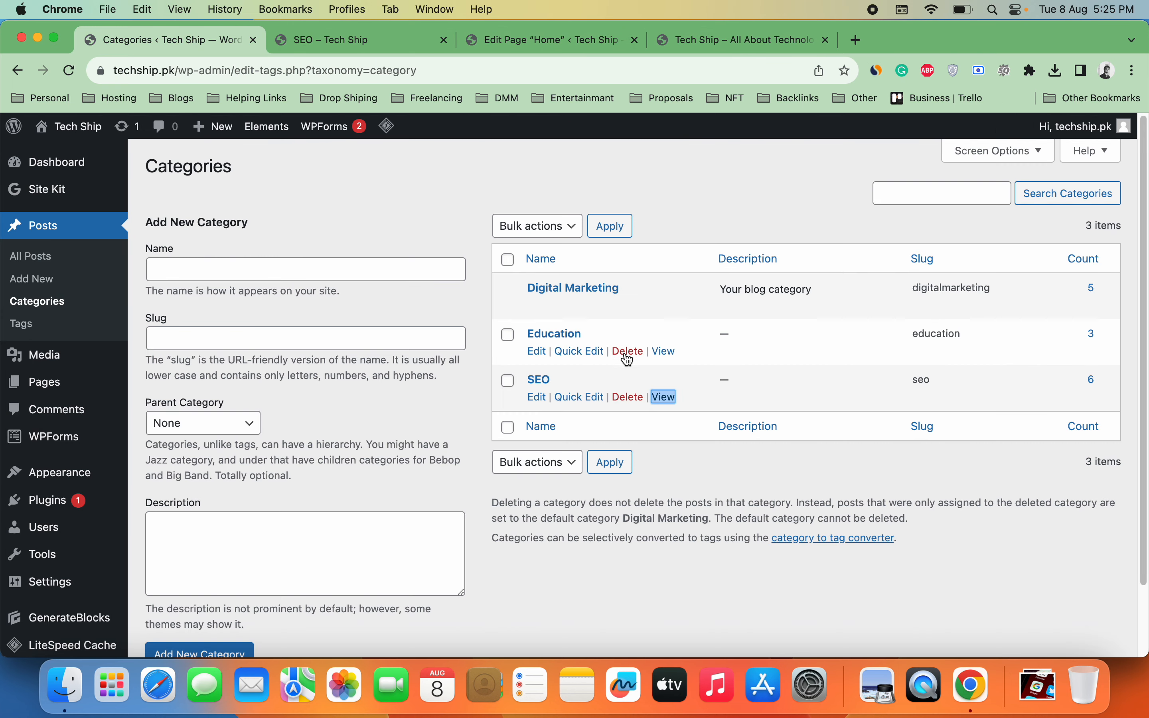
pyautogui.rightClick(664, 351)
pyautogui.click(686, 314)
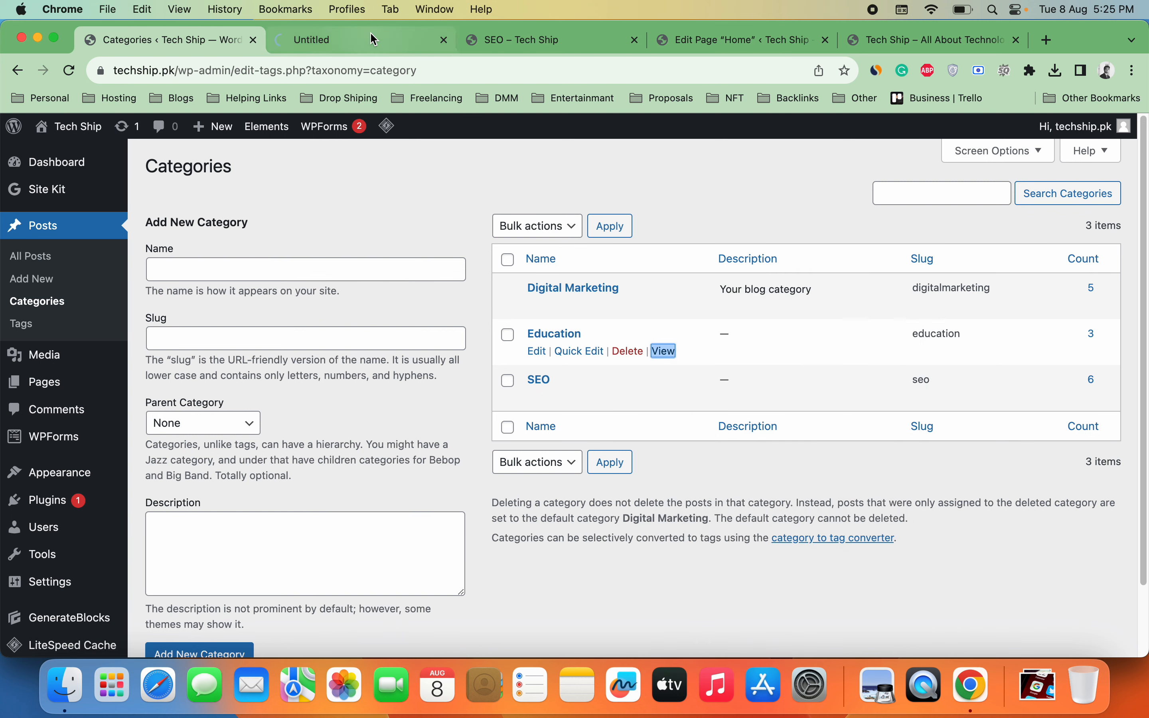
pyautogui.click(387, 43)
pyautogui.click(395, 67)
pyautogui.press('super+c')
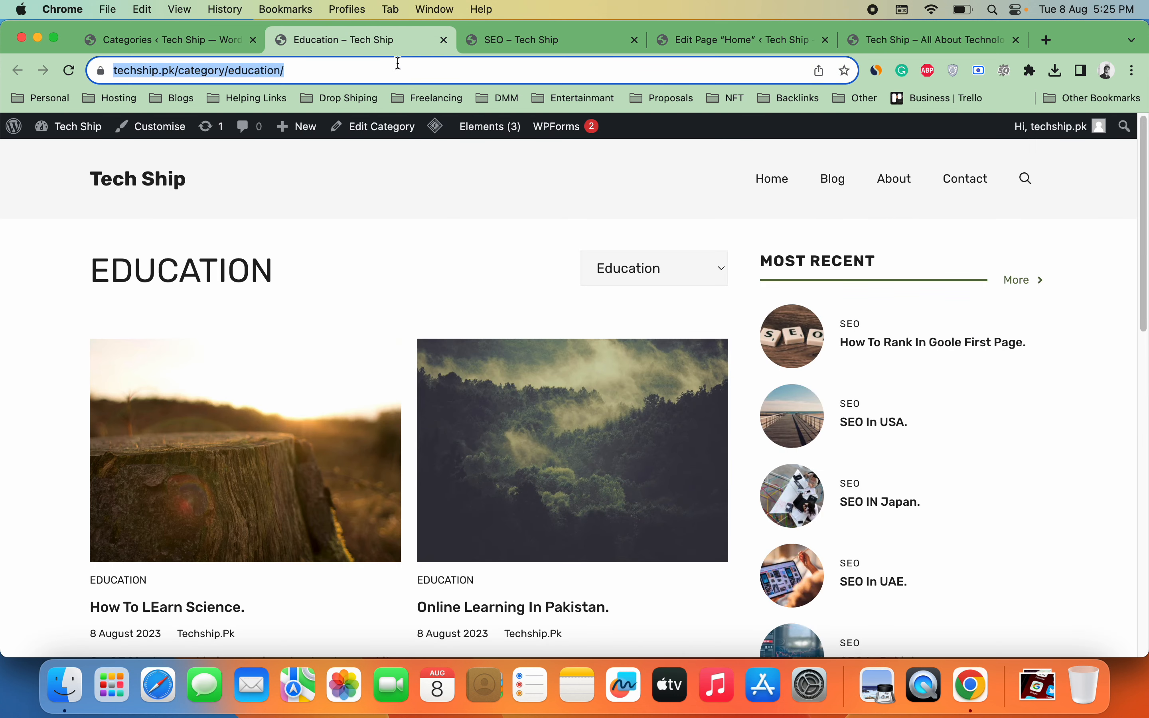
pyautogui.click(556, 46)
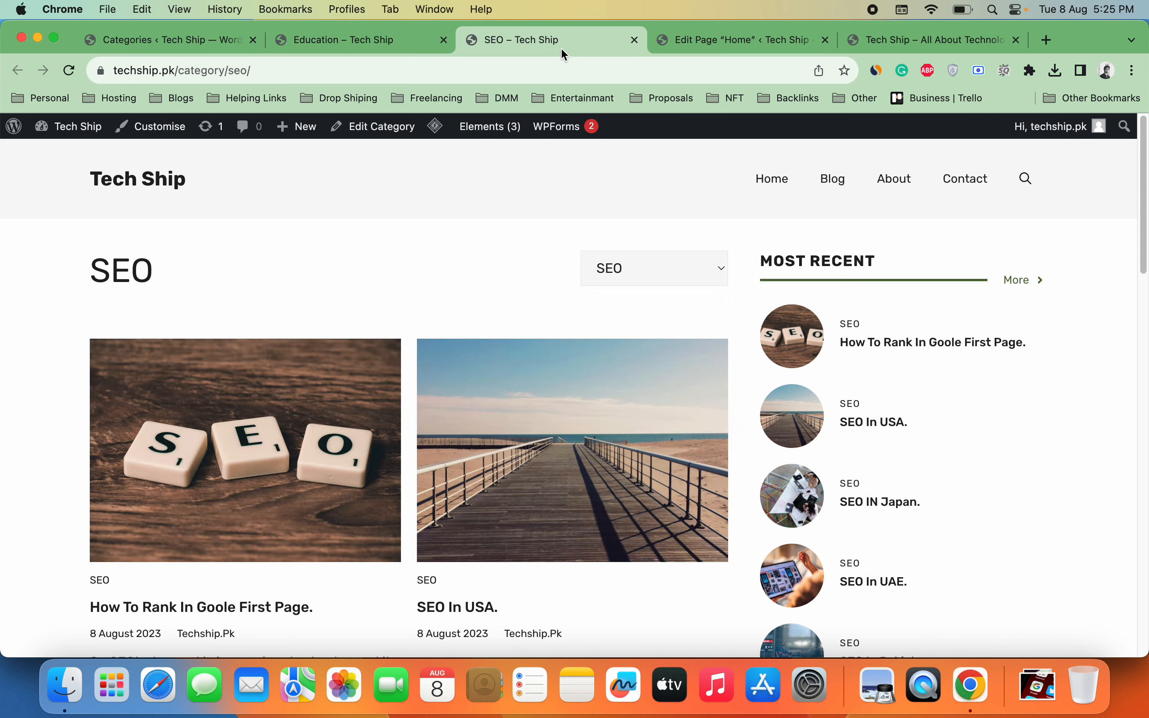
pyautogui.click(752, 45)
pyautogui.scroll(-10, 920, 261)
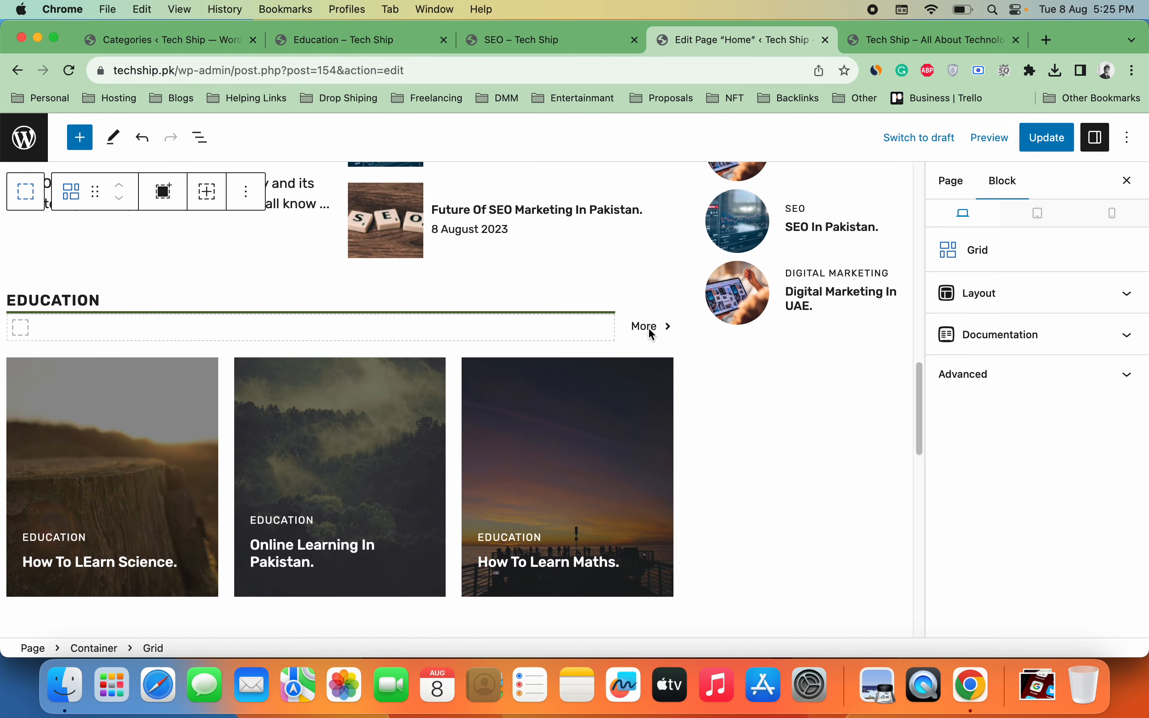
pyautogui.click(651, 333)
# Step: Link the Education More button to techship.pk/category/education/ and update the Home page
pyautogui.click(758, 289)
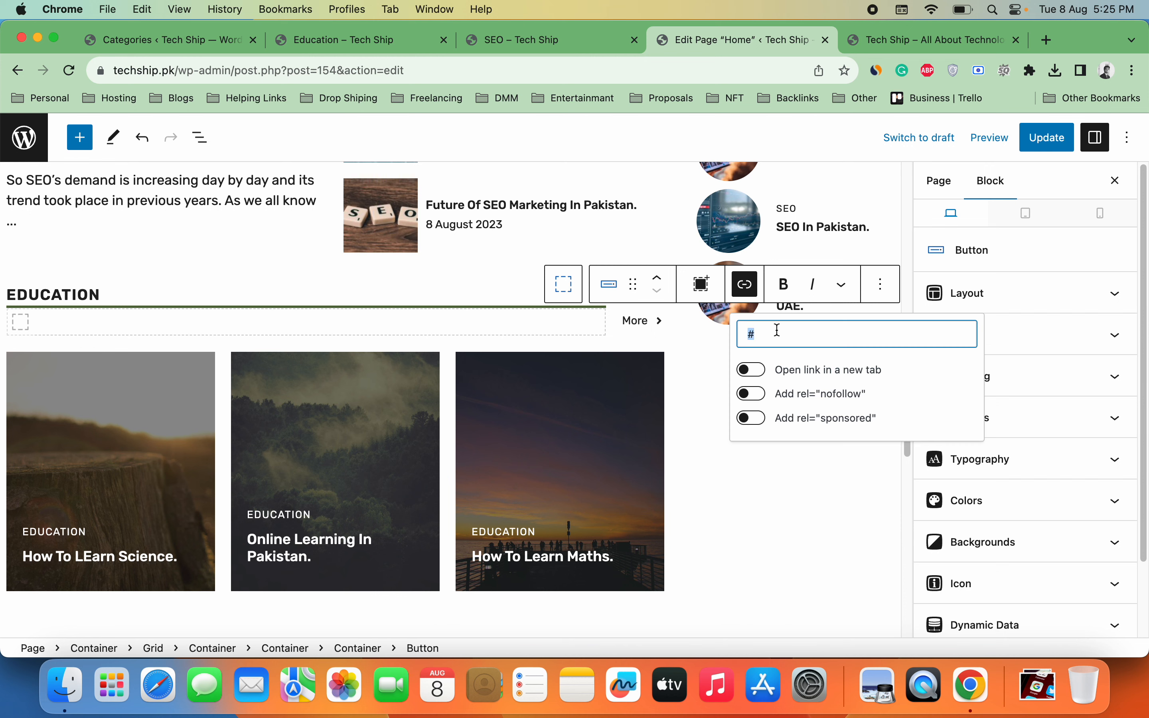
pyautogui.press('super+v')
pyautogui.click(764, 375)
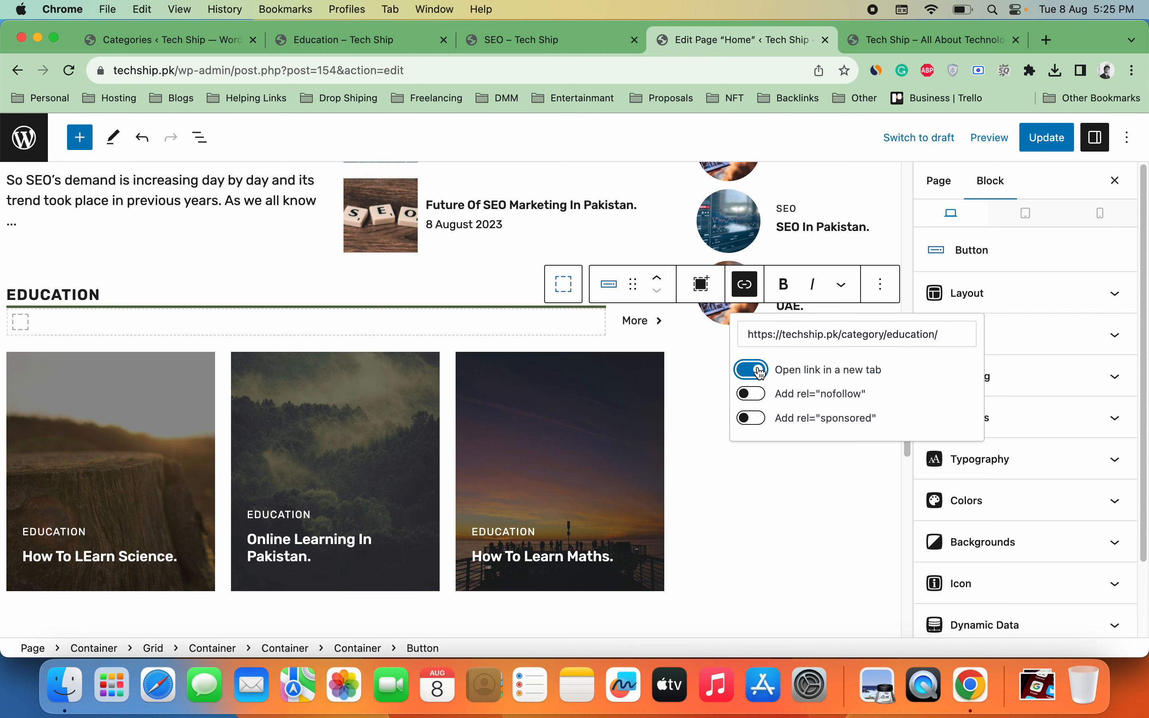
pyautogui.click(761, 374)
pyautogui.click(760, 503)
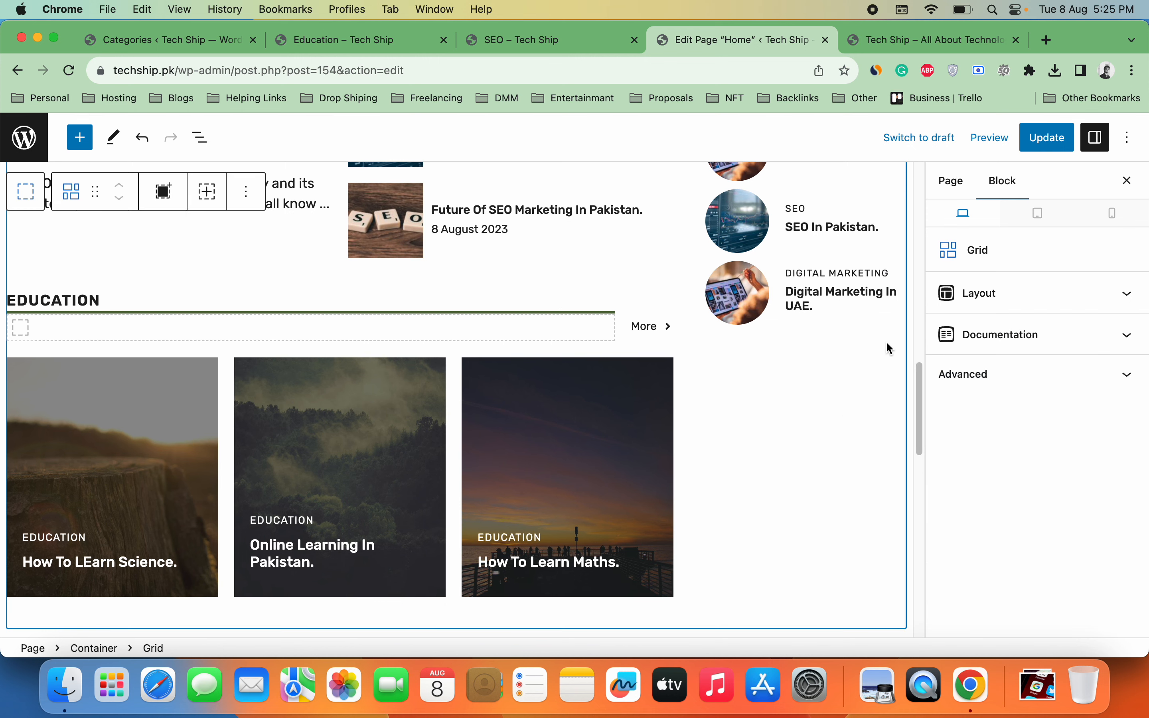
pyautogui.click(1039, 139)
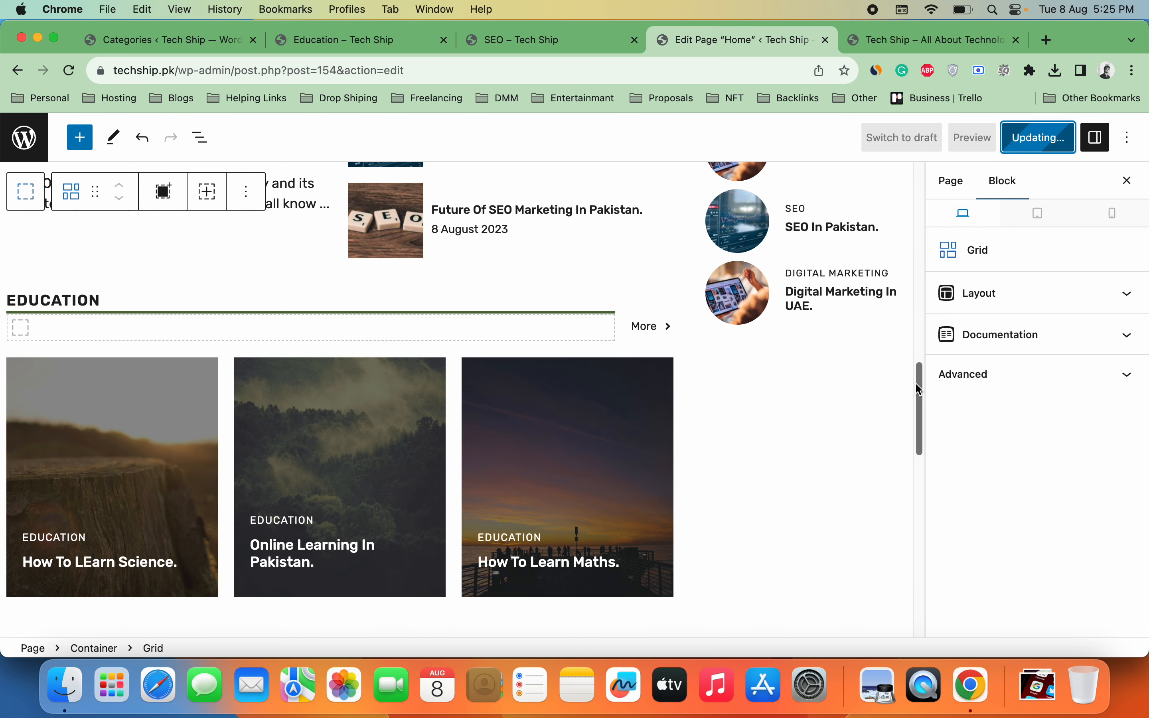
pyautogui.moveTo(921, 376); pyautogui.dragTo(905, 476)
pyautogui.click(427, 419)
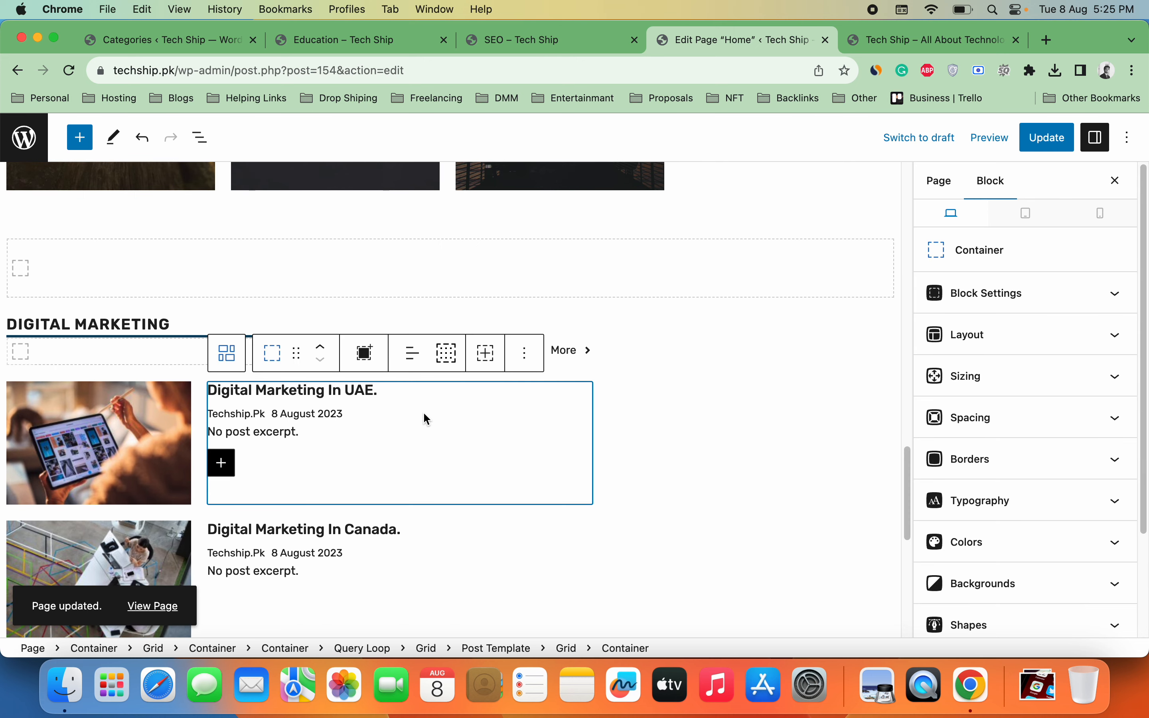
pyautogui.click(14, 327)
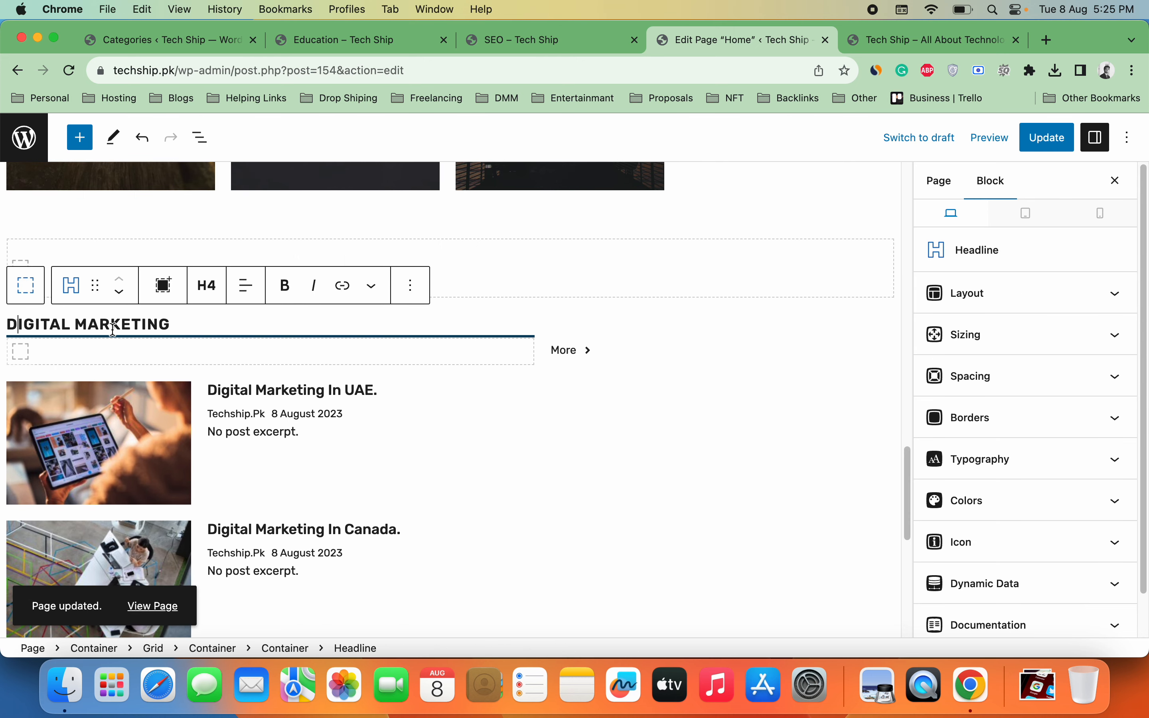
pyautogui.click(383, 412)
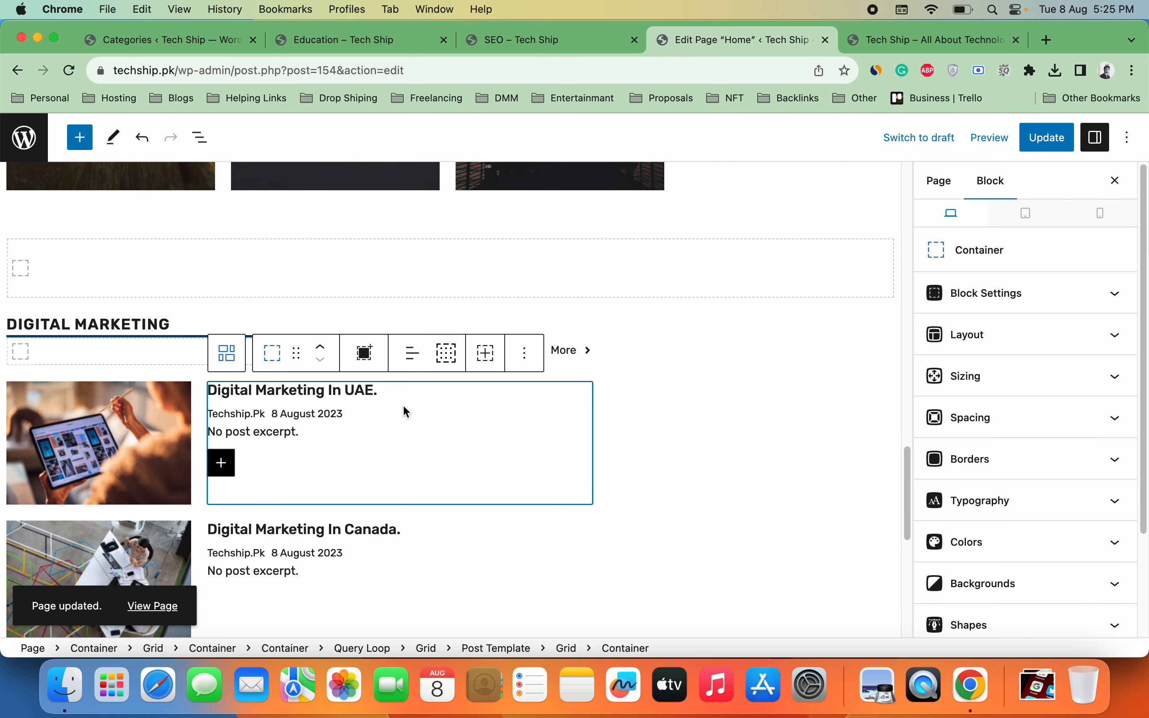
pyautogui.click(114, 360)
pyautogui.click(84, 372)
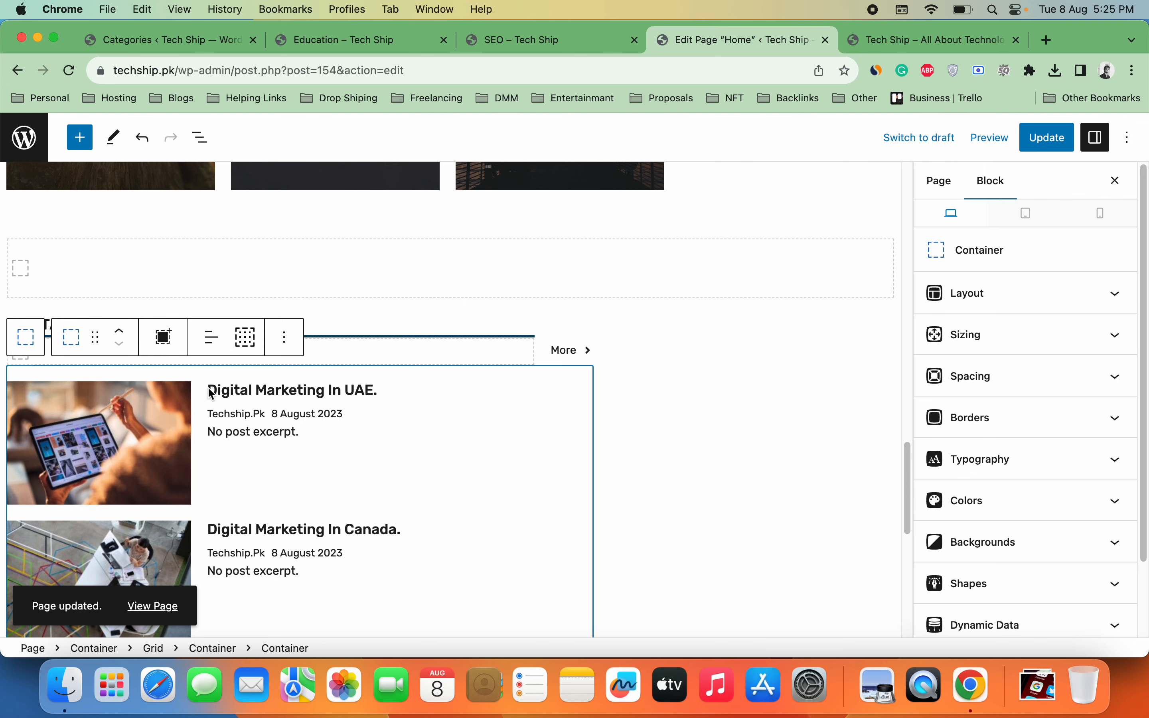
pyautogui.click(291, 350)
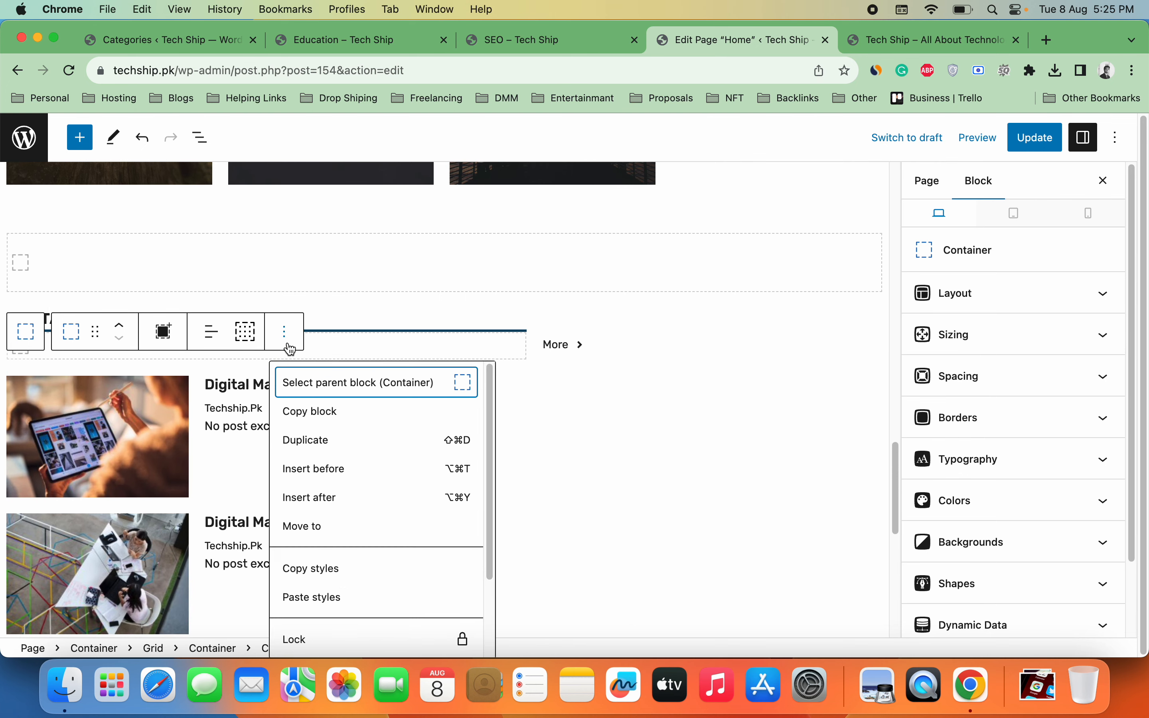
pyautogui.press('alt+super+y')
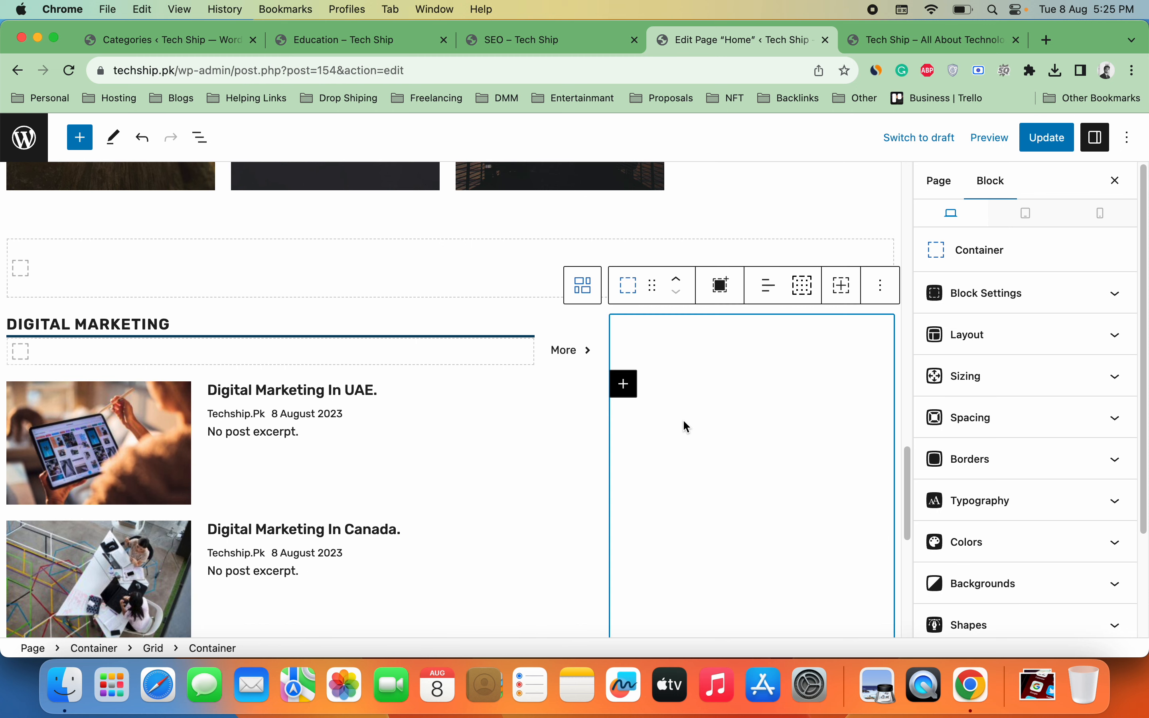
pyautogui.click(105, 317)
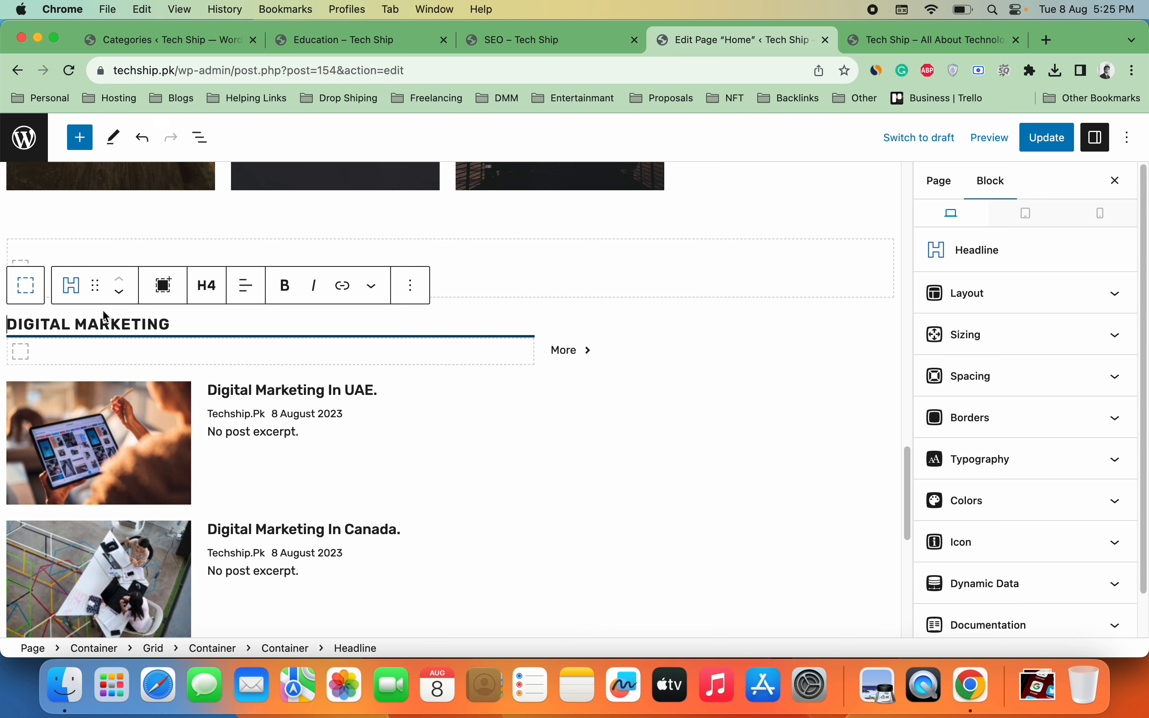
pyautogui.click(248, 336)
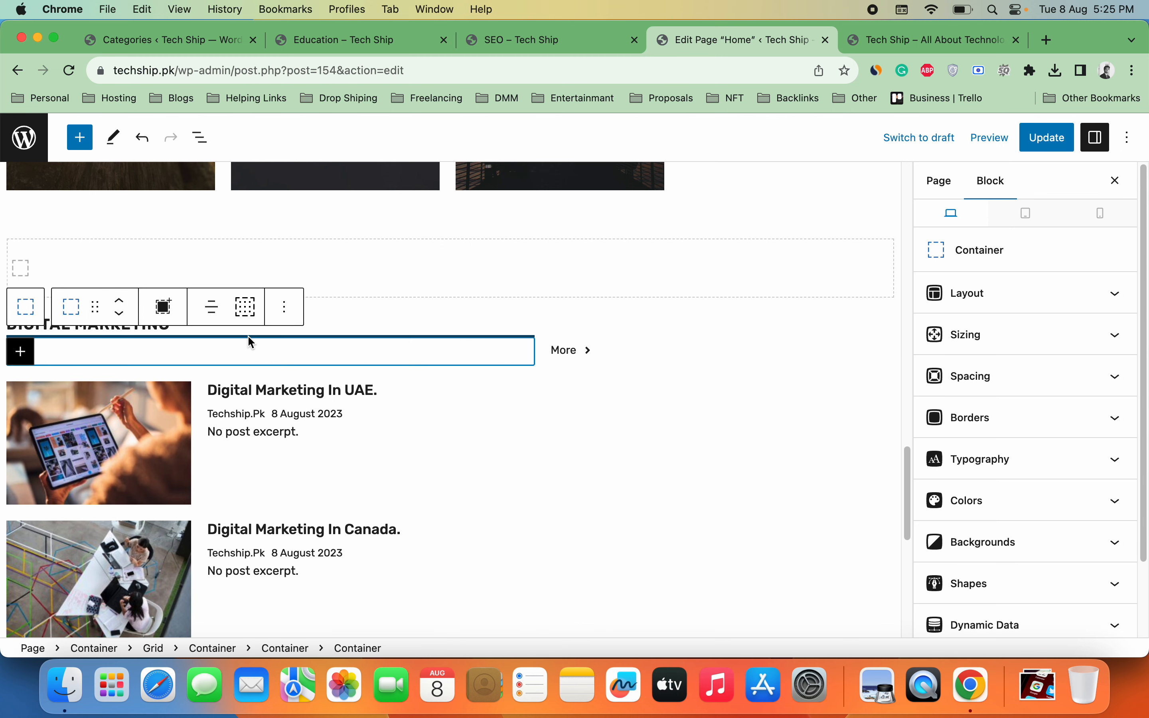
pyautogui.click(295, 328)
pyautogui.click(3, 327)
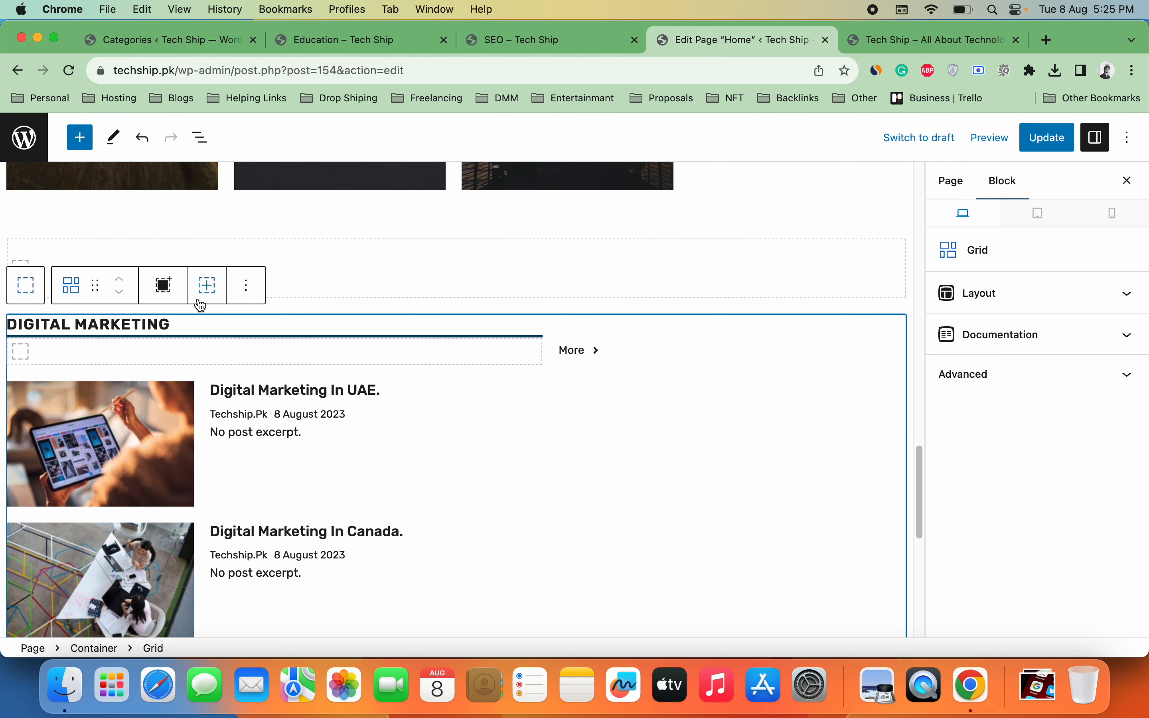
pyautogui.click(254, 295)
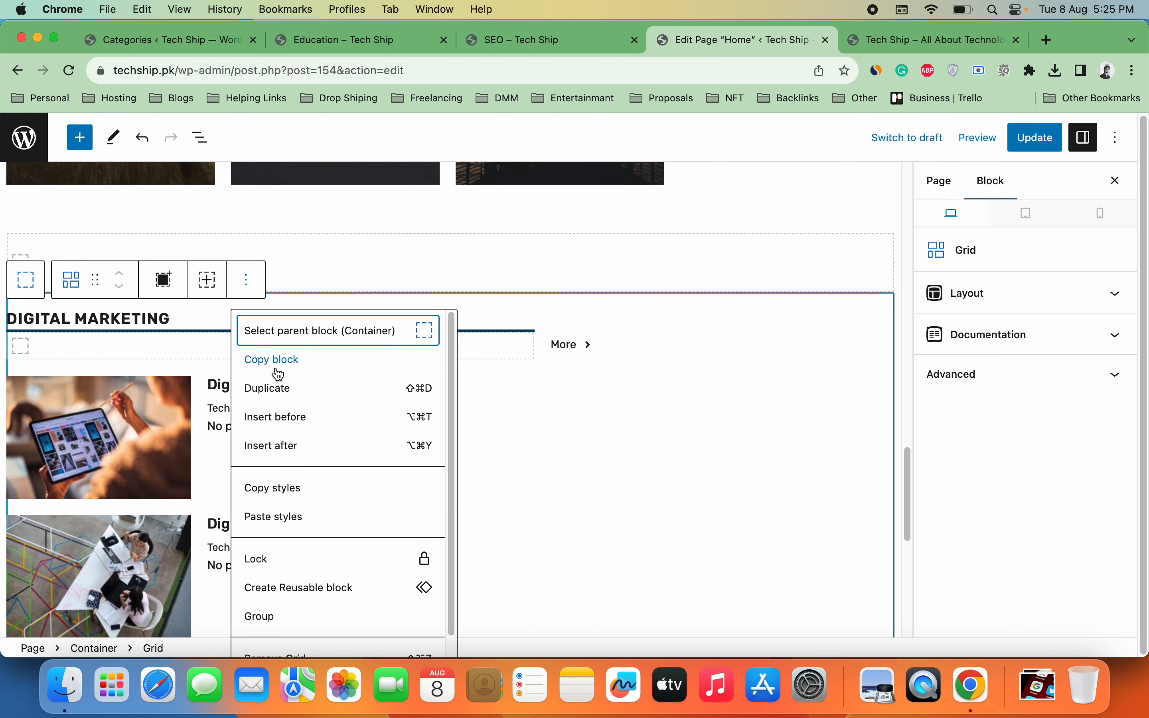
pyautogui.click(281, 388)
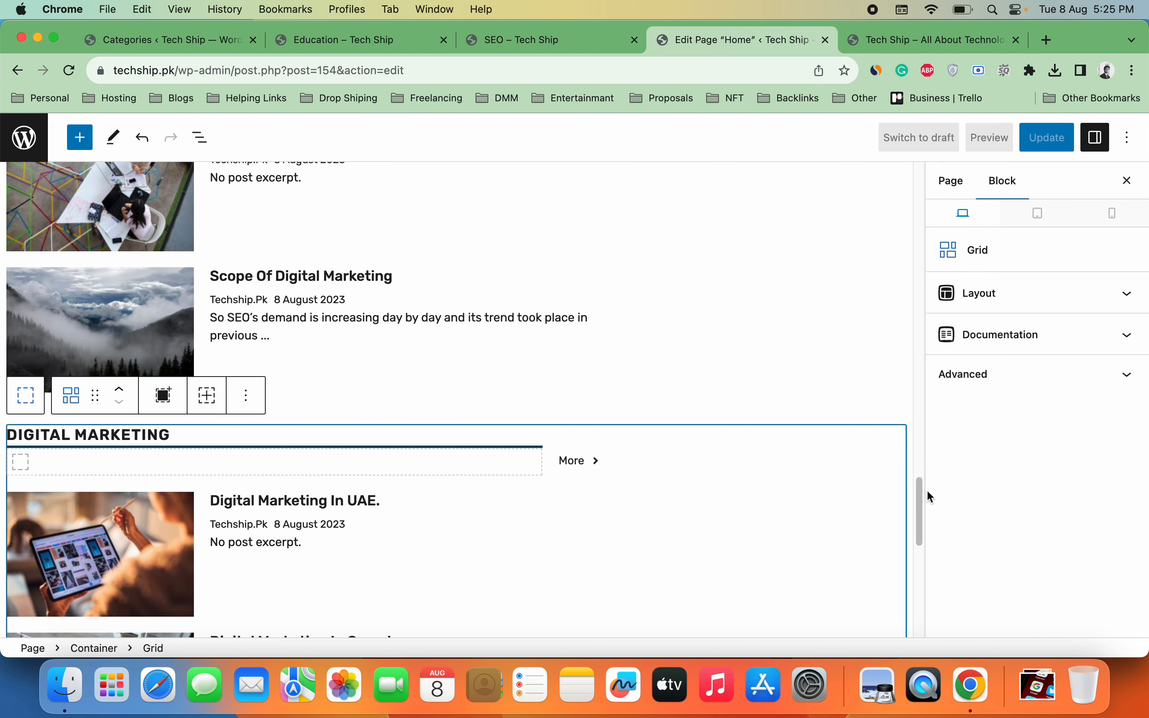
pyautogui.scroll(-10, 921, 513)
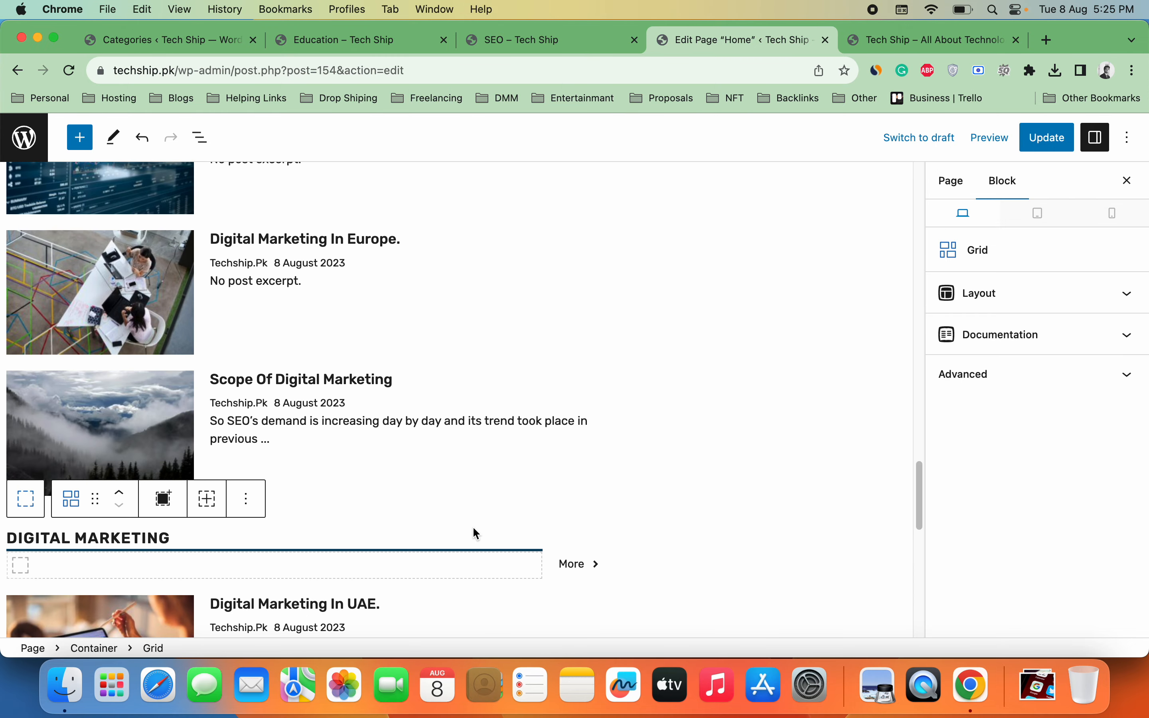
pyautogui.click(158, 551)
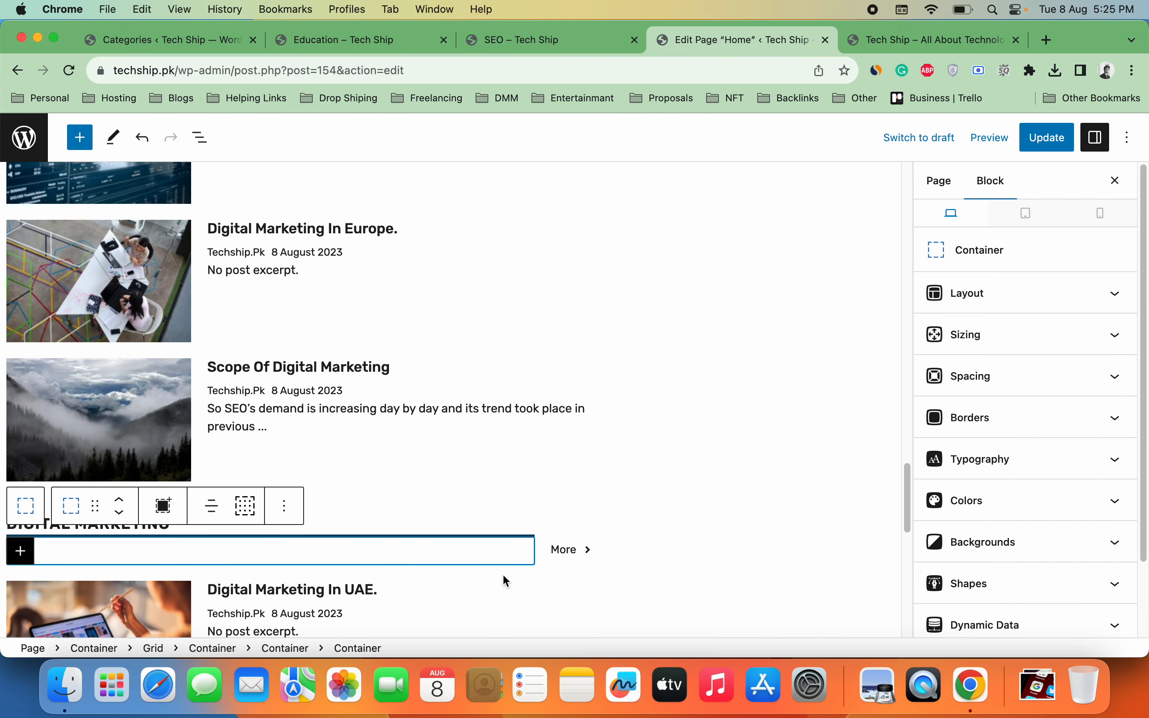
pyautogui.click(587, 593)
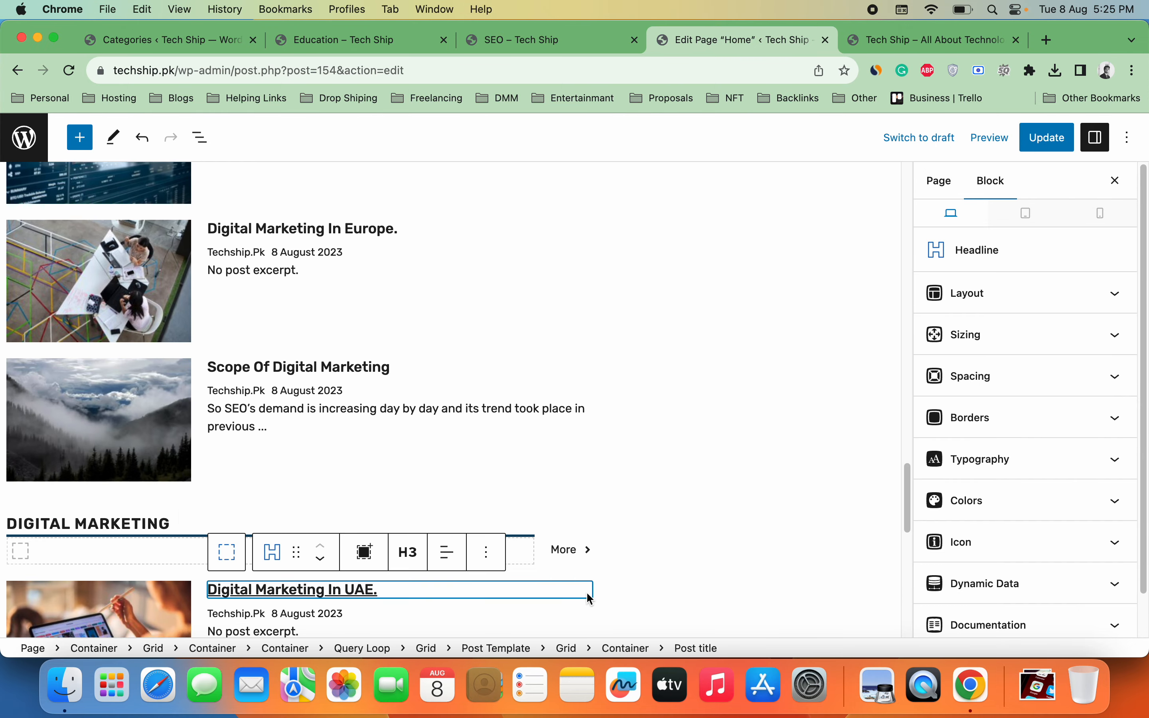
pyautogui.click(7, 533)
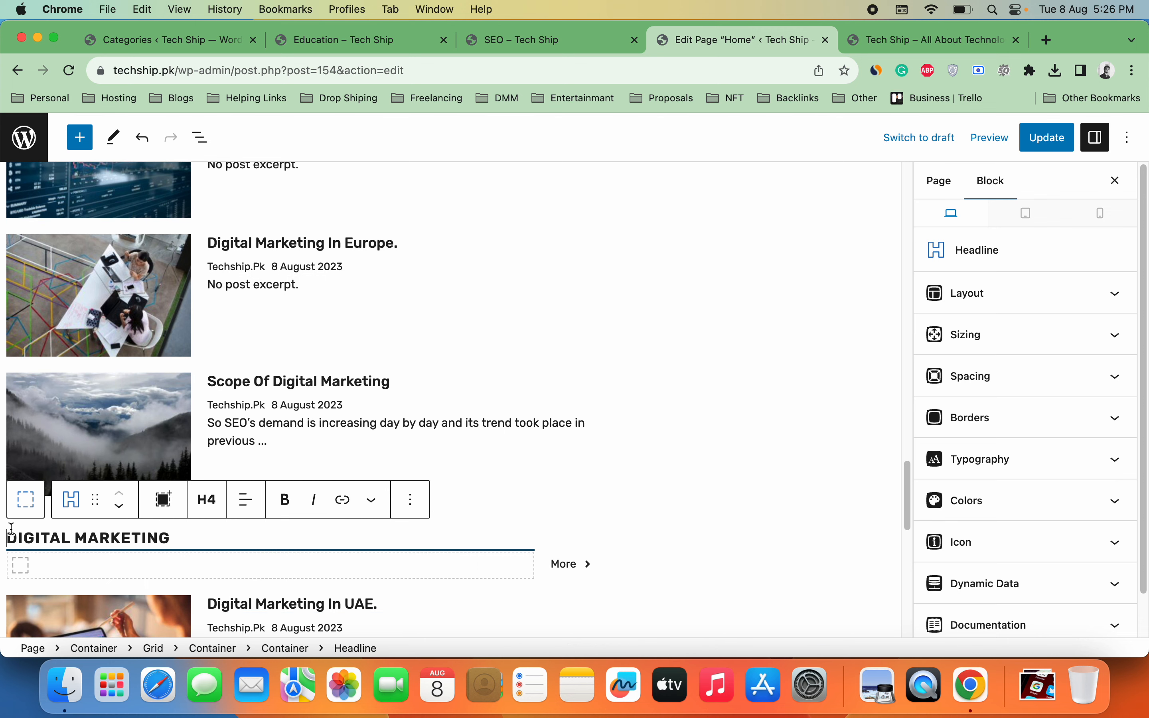
pyautogui.click(9, 531)
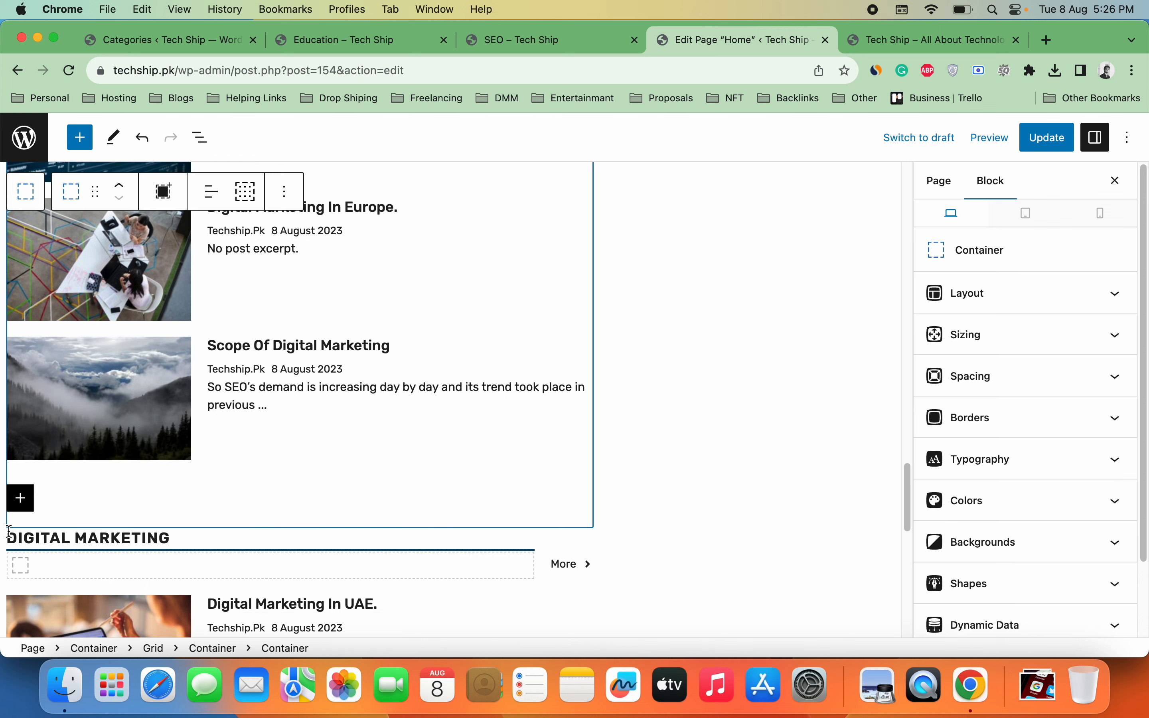
pyautogui.click(11, 554)
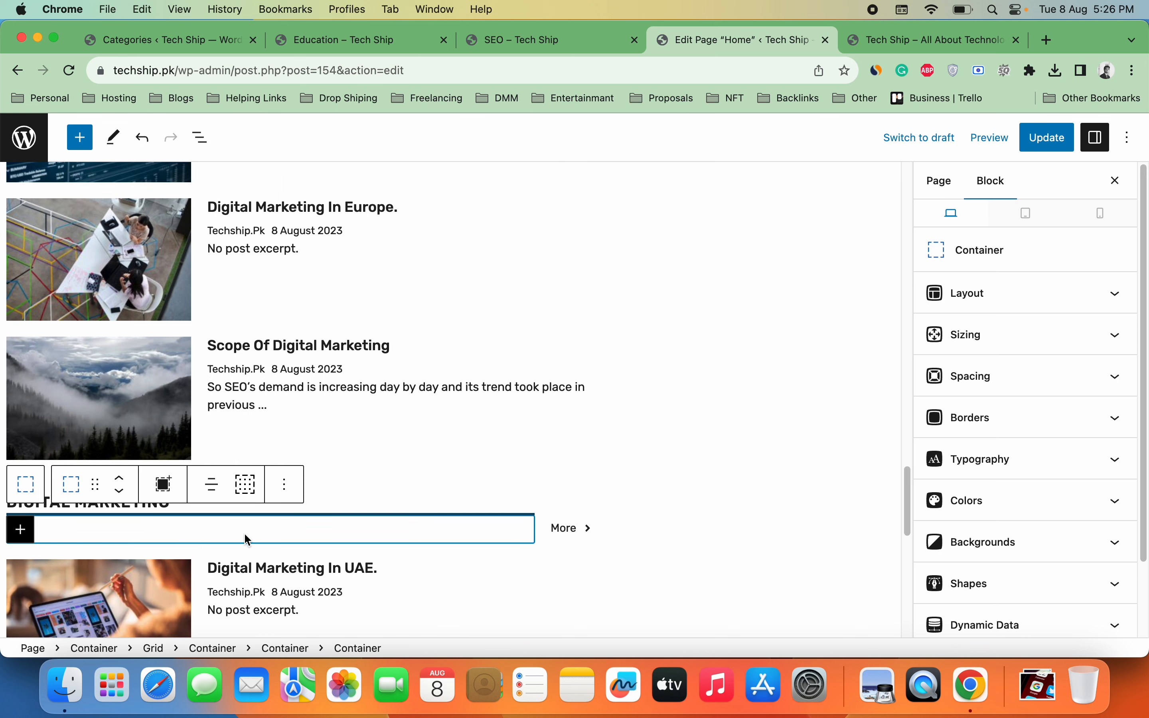
pyautogui.click(318, 555)
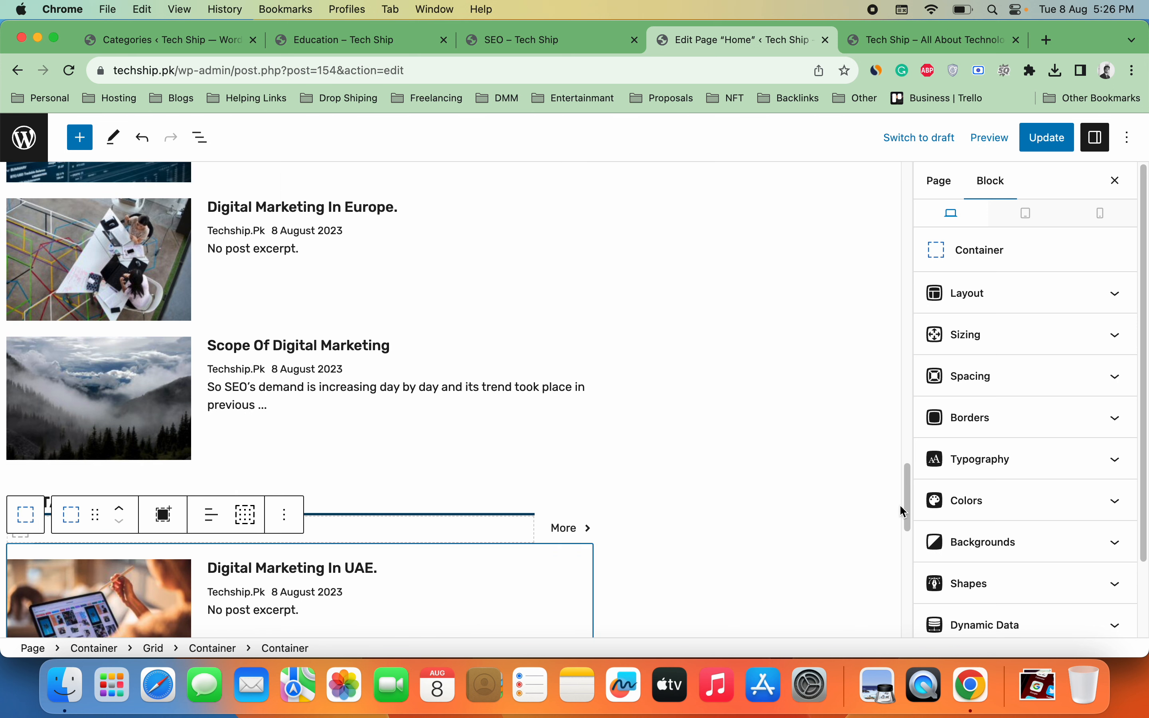
pyautogui.scroll(-4, 814, 496)
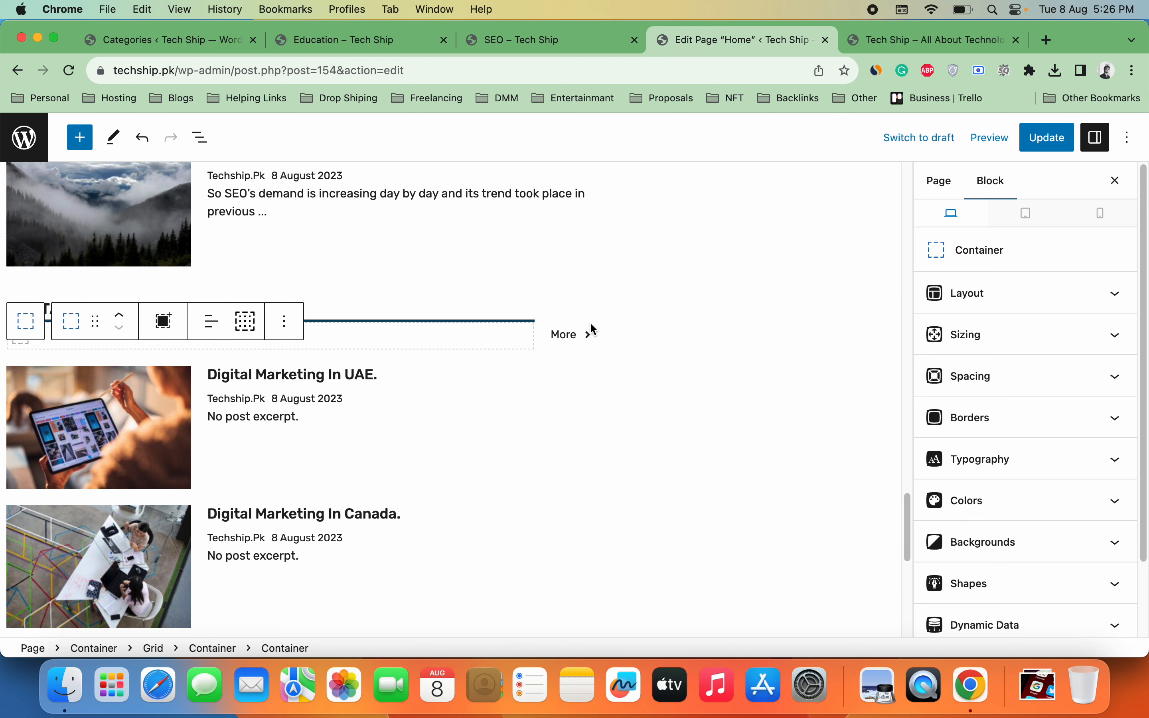
pyautogui.click(576, 323)
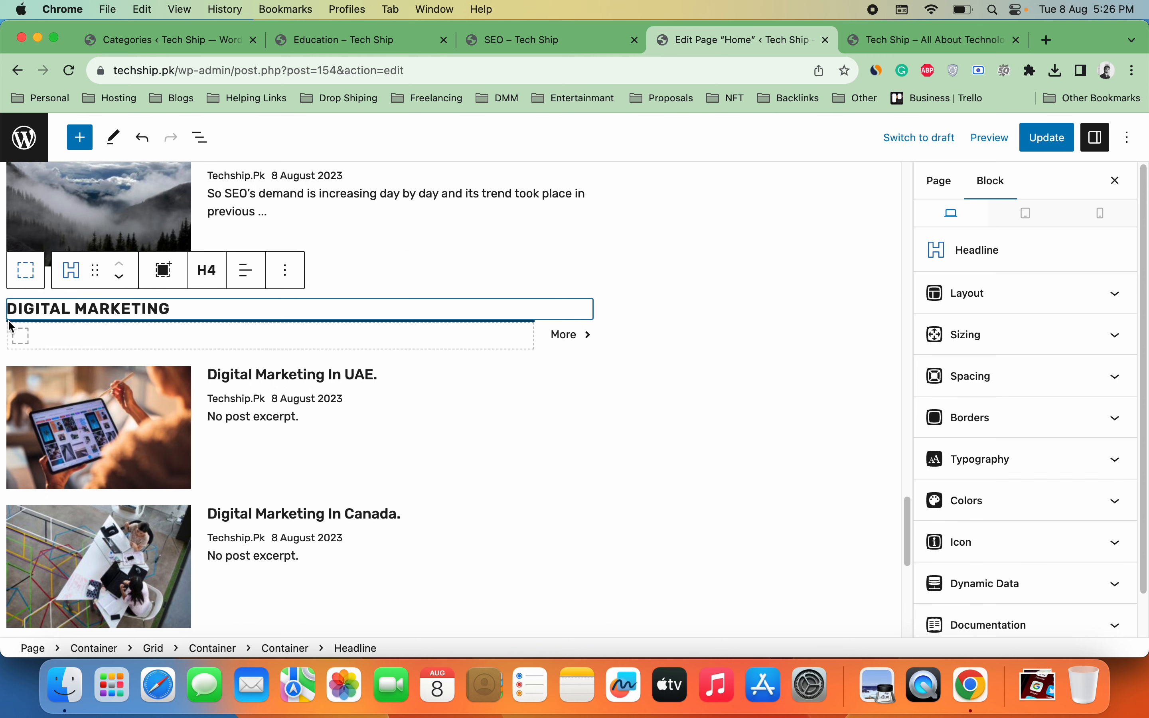
pyautogui.click(11, 326)
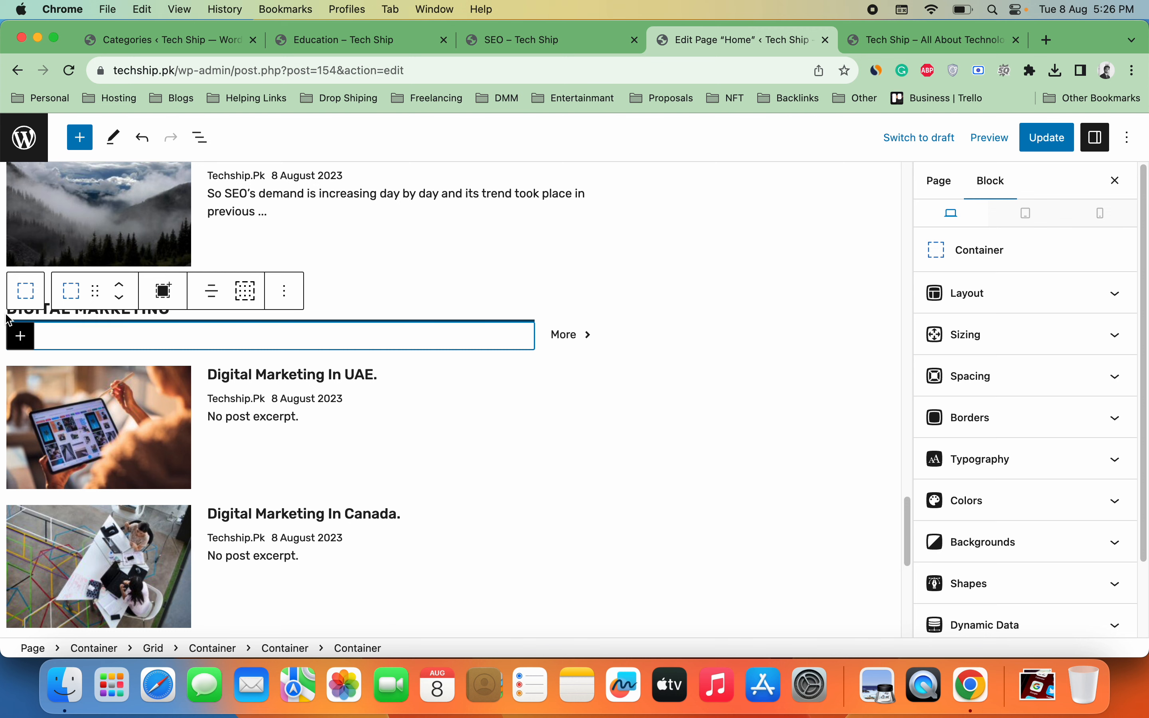
pyautogui.click(9, 320)
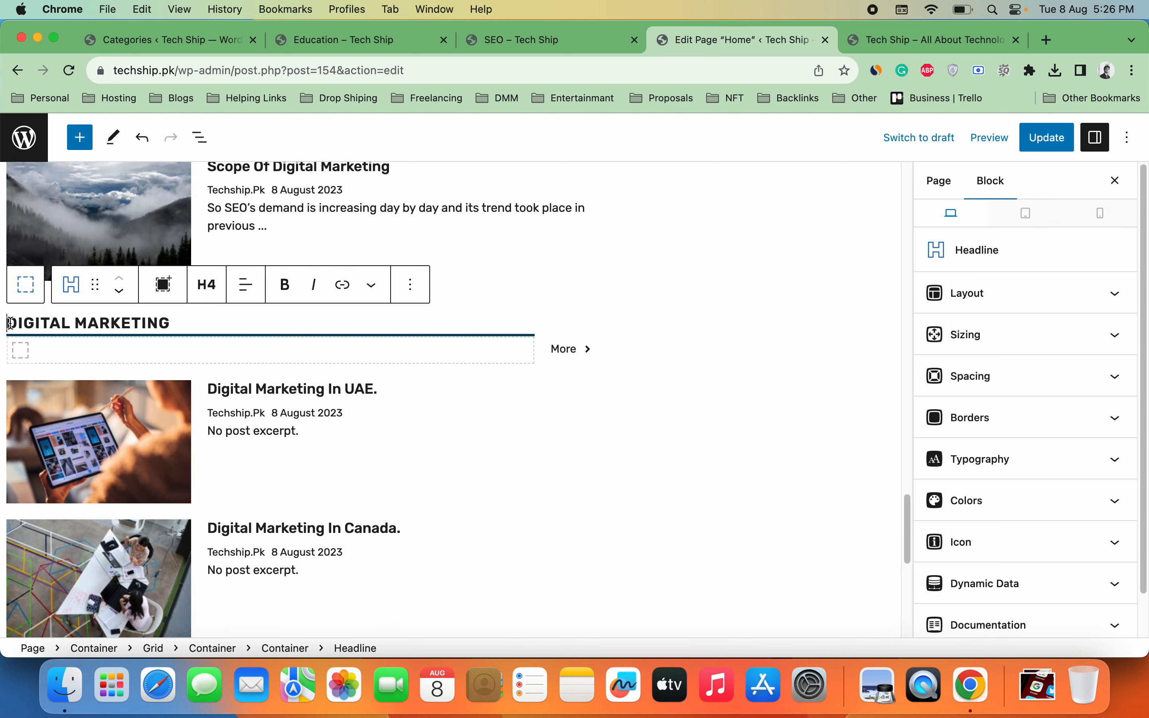
# Step: Remove the DIGITAL MARKETING heading and the container holding its More link
pyautogui.tripleClick(37, 326)
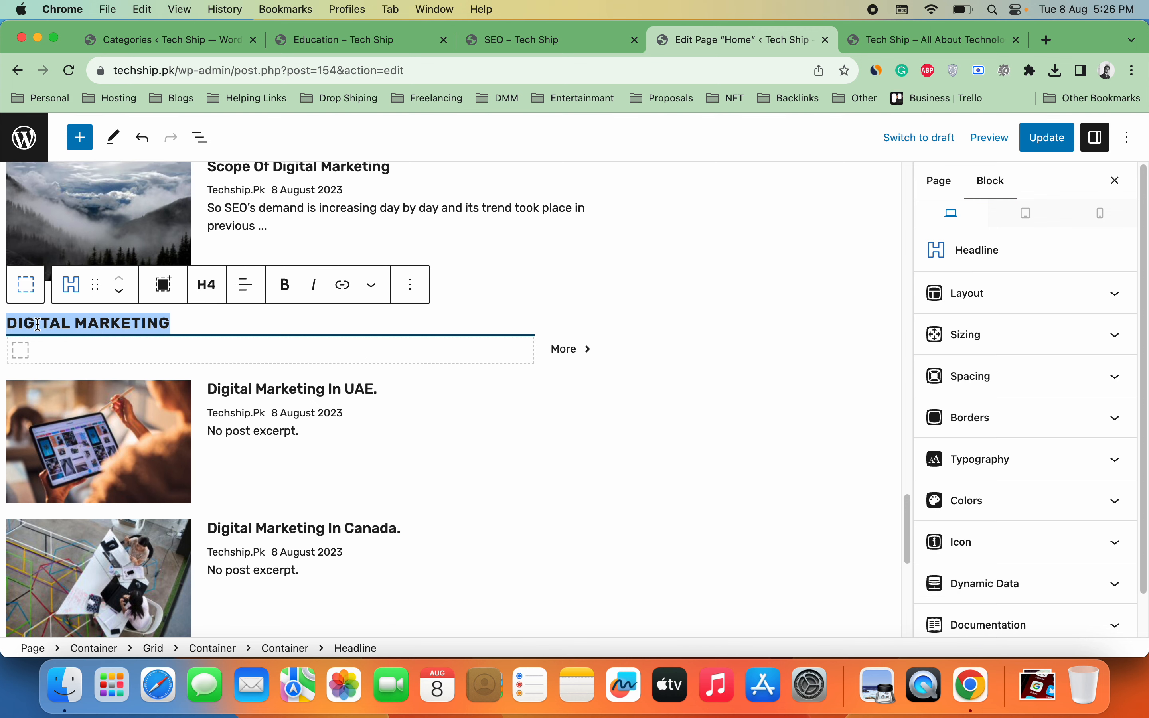
pyautogui.click(411, 285)
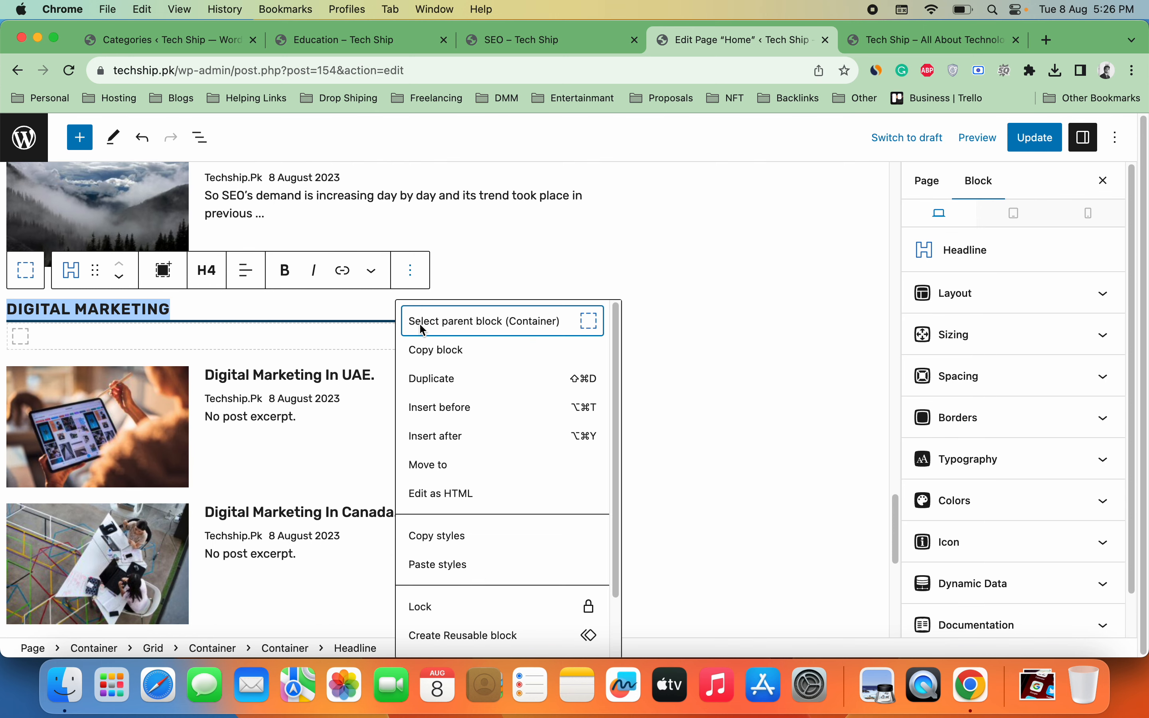
pyautogui.scroll(-3, 617, 584)
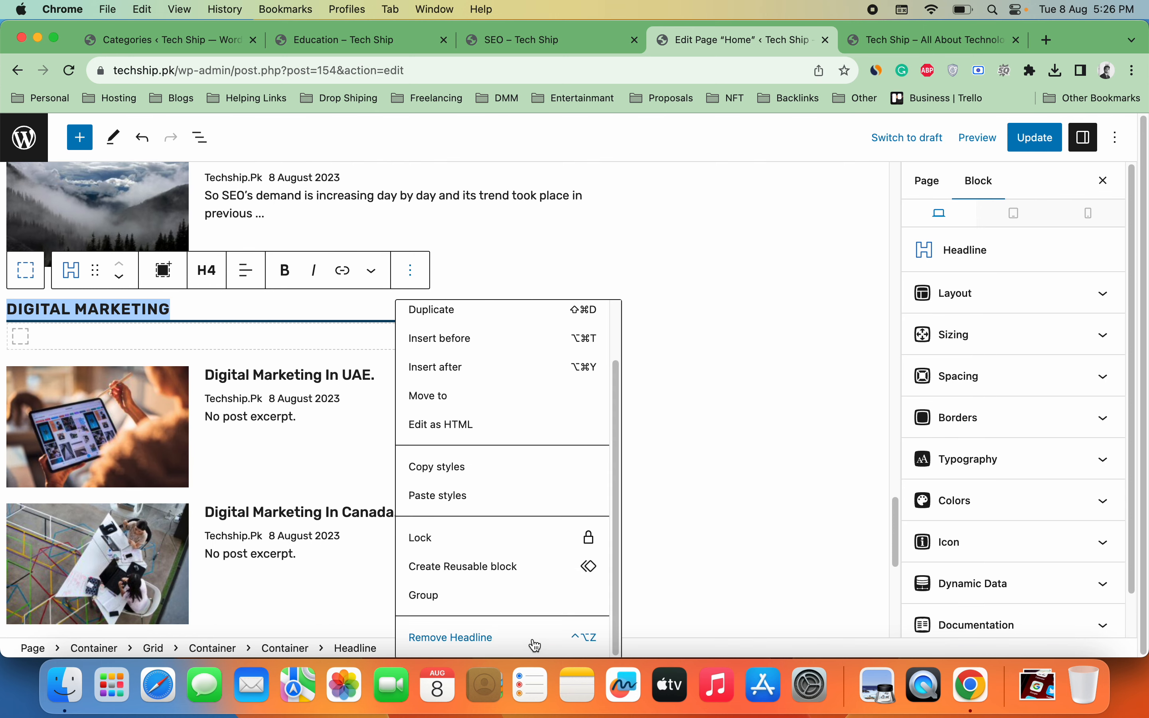
pyautogui.click(505, 633)
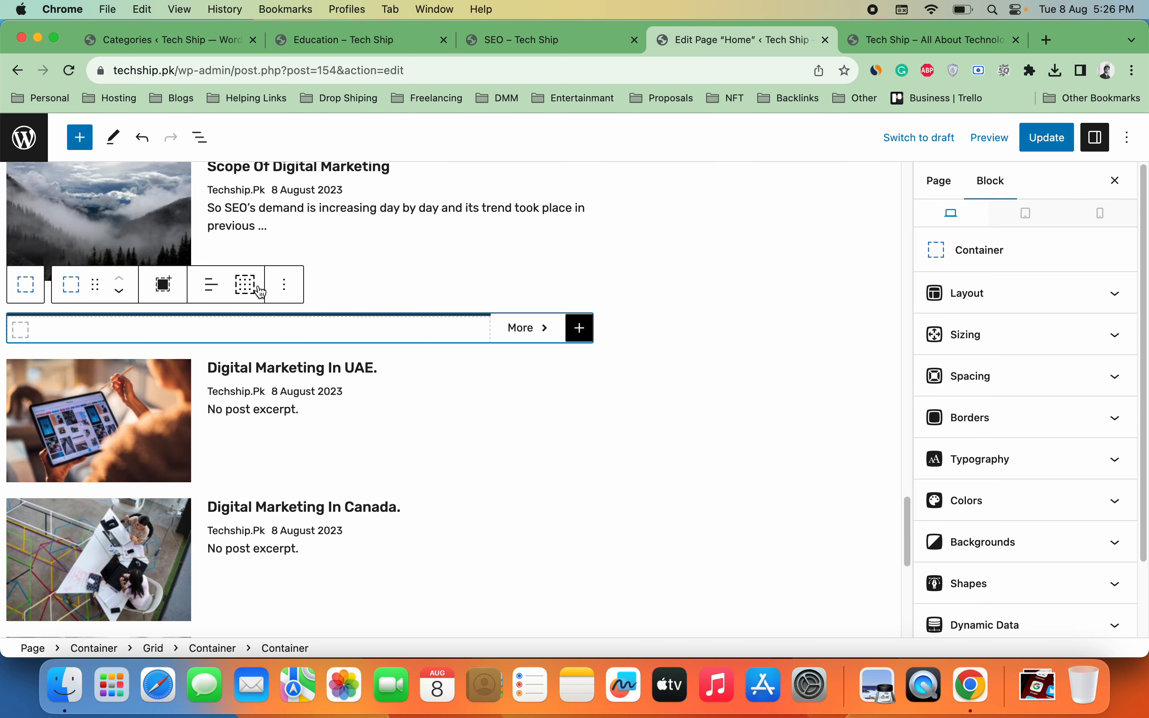
pyautogui.click(275, 289)
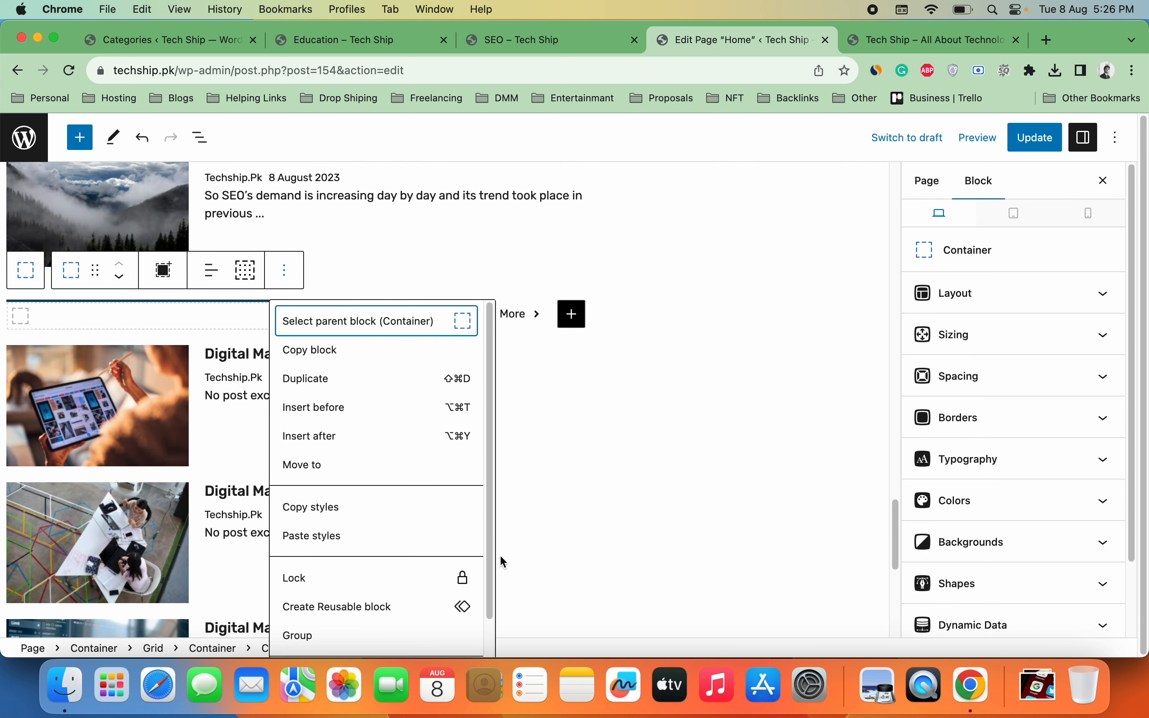
pyautogui.scroll(-2, 492, 569)
pyautogui.click(398, 638)
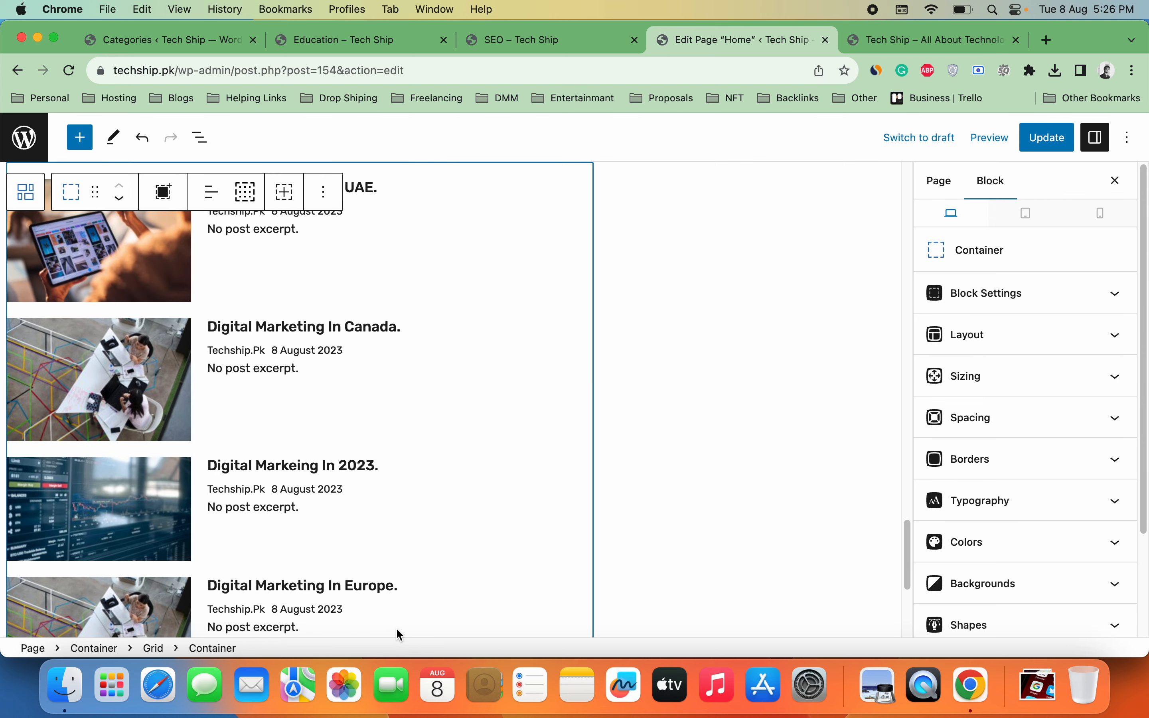
# Step: Remove the container wrapping the post list, keep the grid, and update the Home page
pyautogui.click(325, 192)
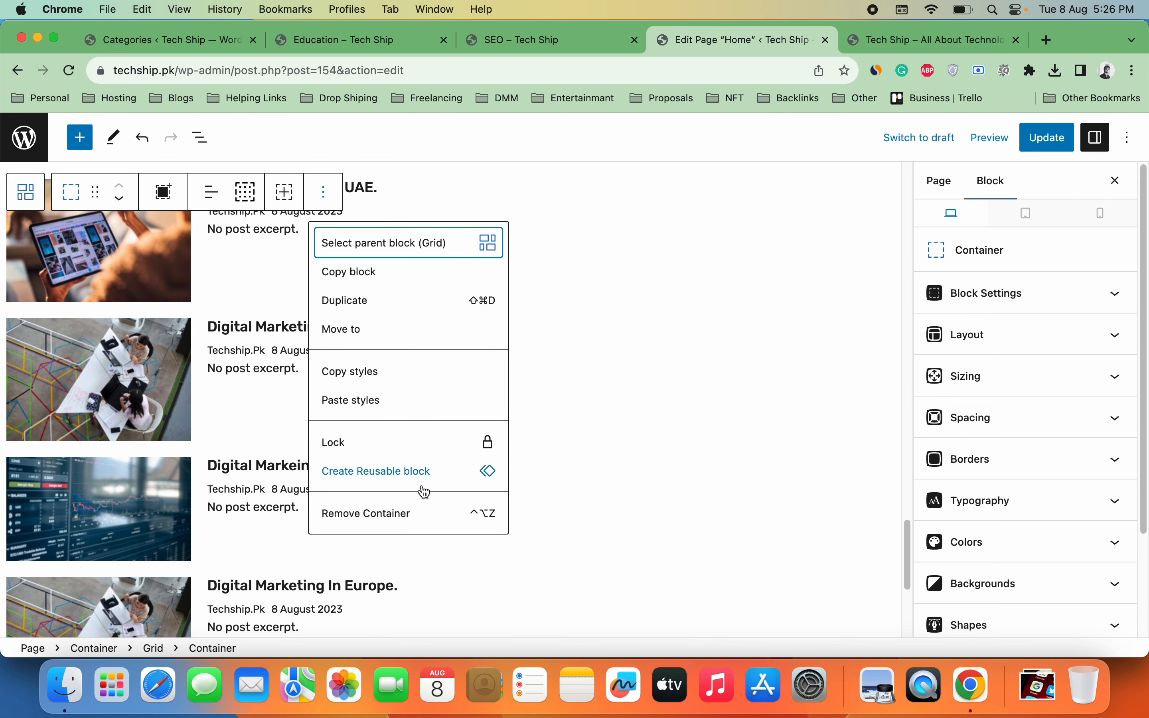
pyautogui.click(417, 520)
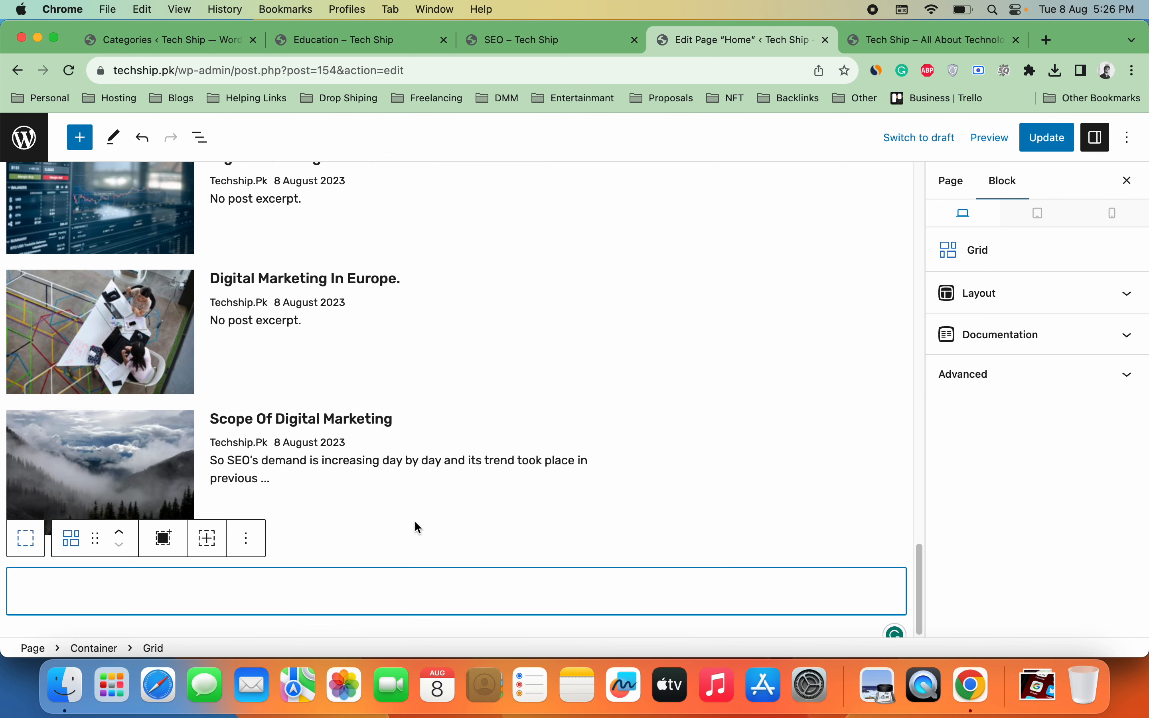
pyautogui.click(247, 538)
pyautogui.click(290, 503)
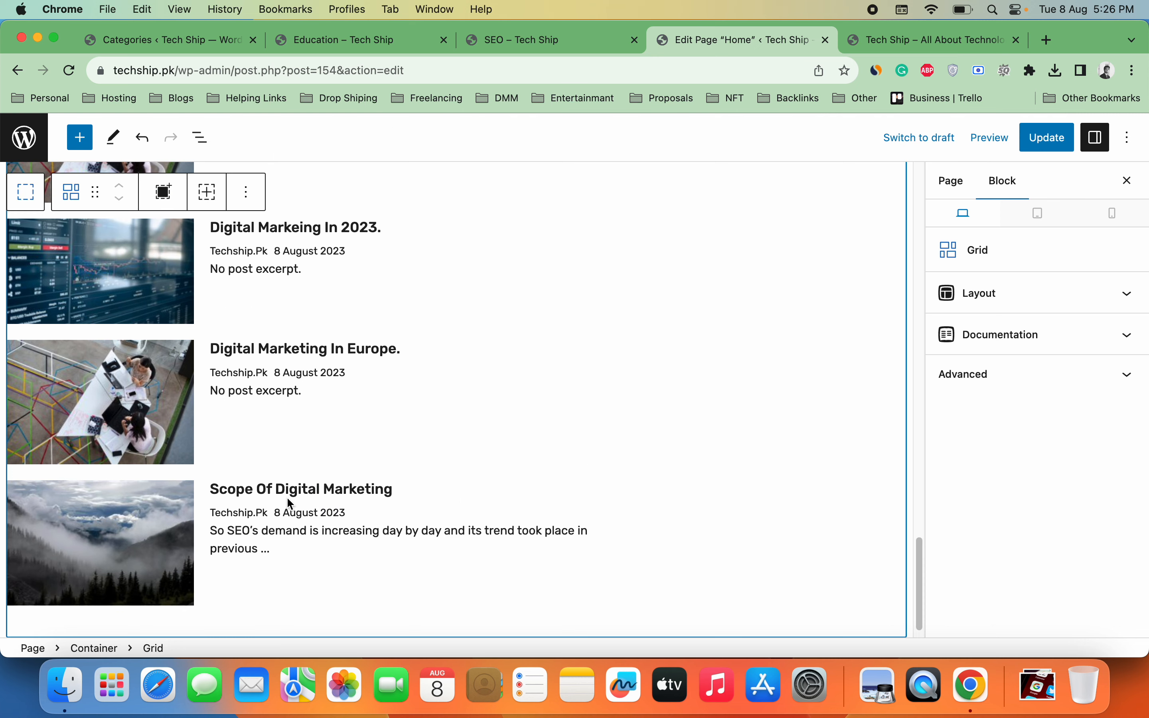
pyautogui.click(1035, 145)
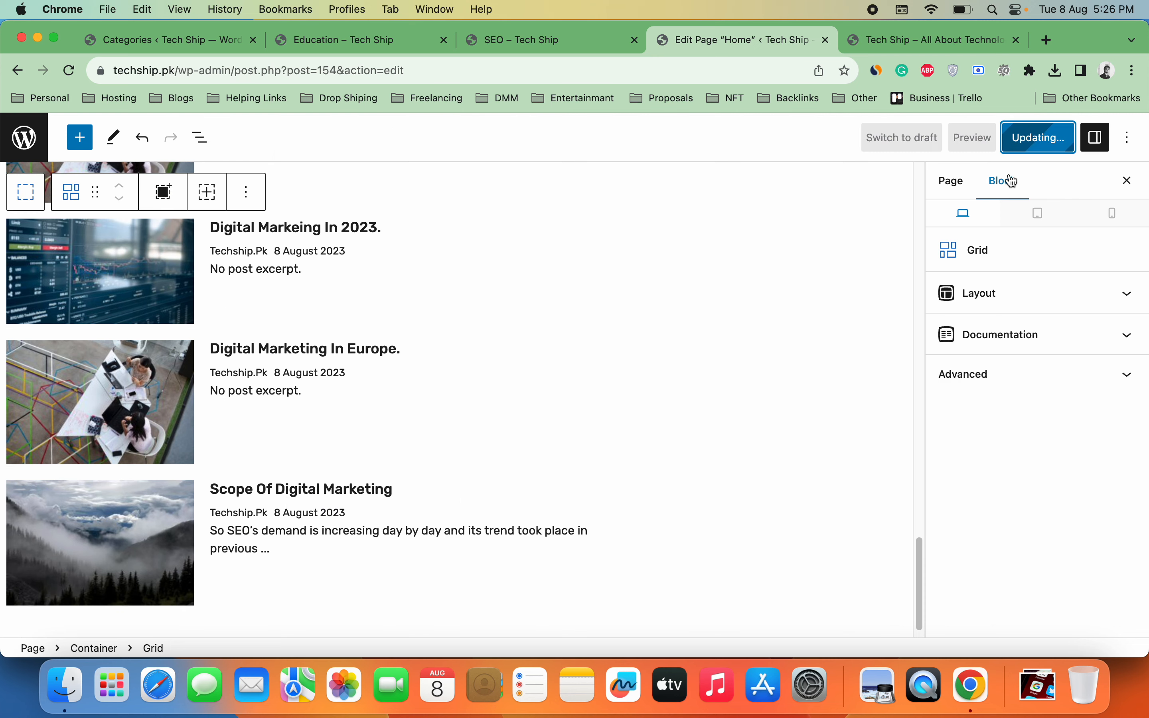
# Step: Reload the live site preview and scroll down to review the updated Home page sections
pyautogui.click(871, 50)
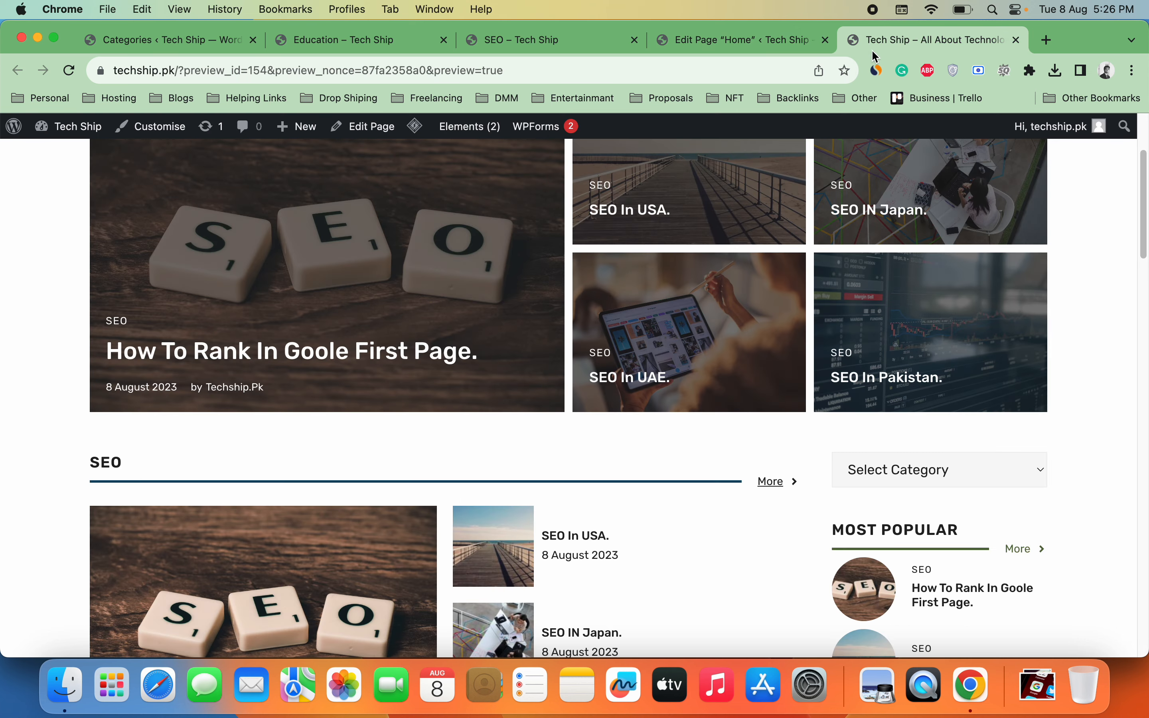
pyautogui.click(69, 71)
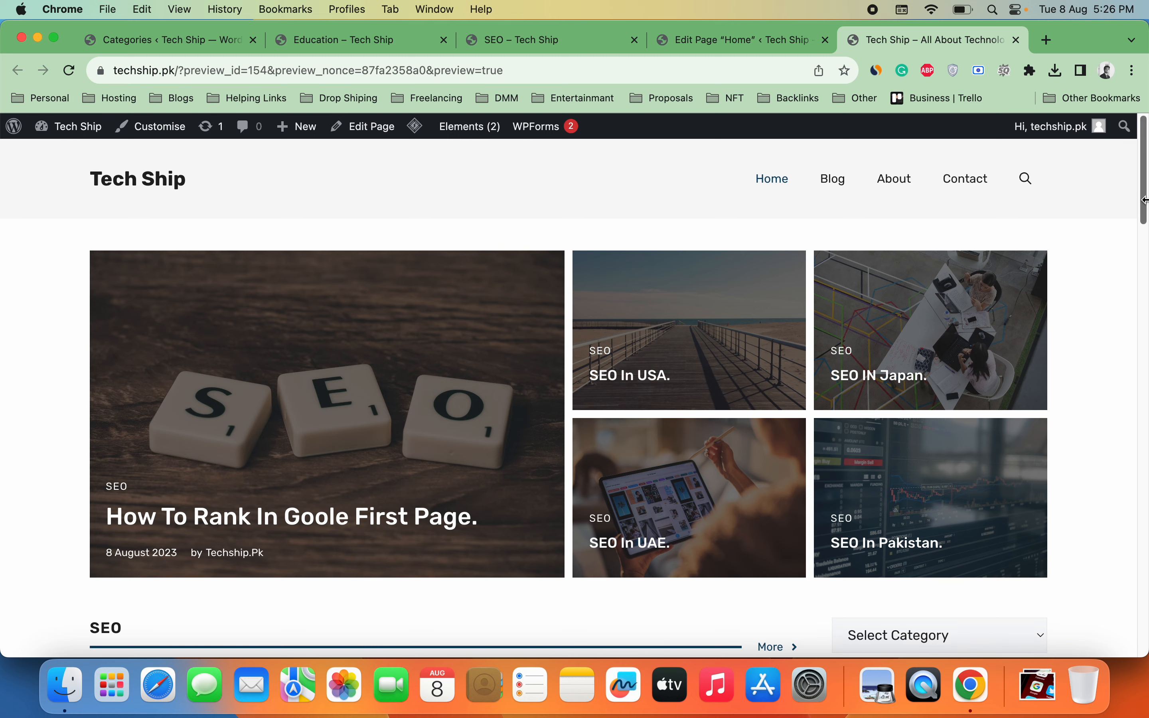
pyautogui.moveTo(1146, 198)
pyautogui.mouseDown()
pyautogui.moveTo(1144, 650)
pyautogui.moveTo(1146, 195)
pyautogui.mouseUp()
# Step: From the Categories admin page, go to Appearance > Elements
pyautogui.click(162, 40)
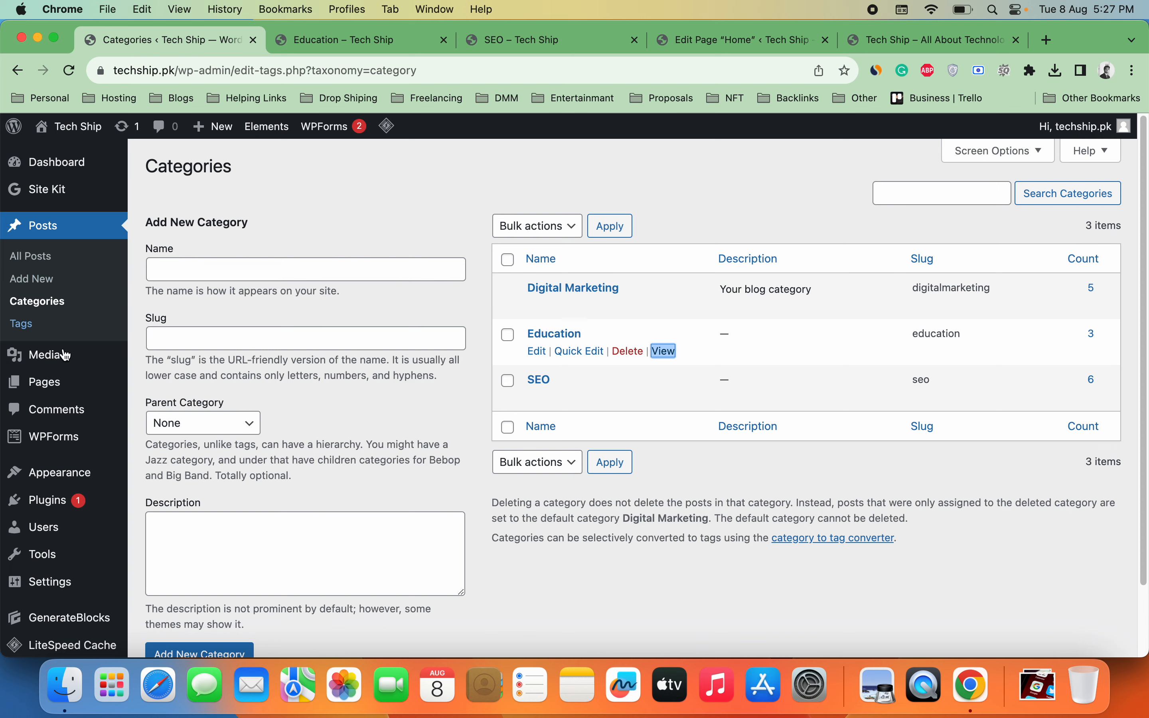
pyautogui.moveTo(93, 480)
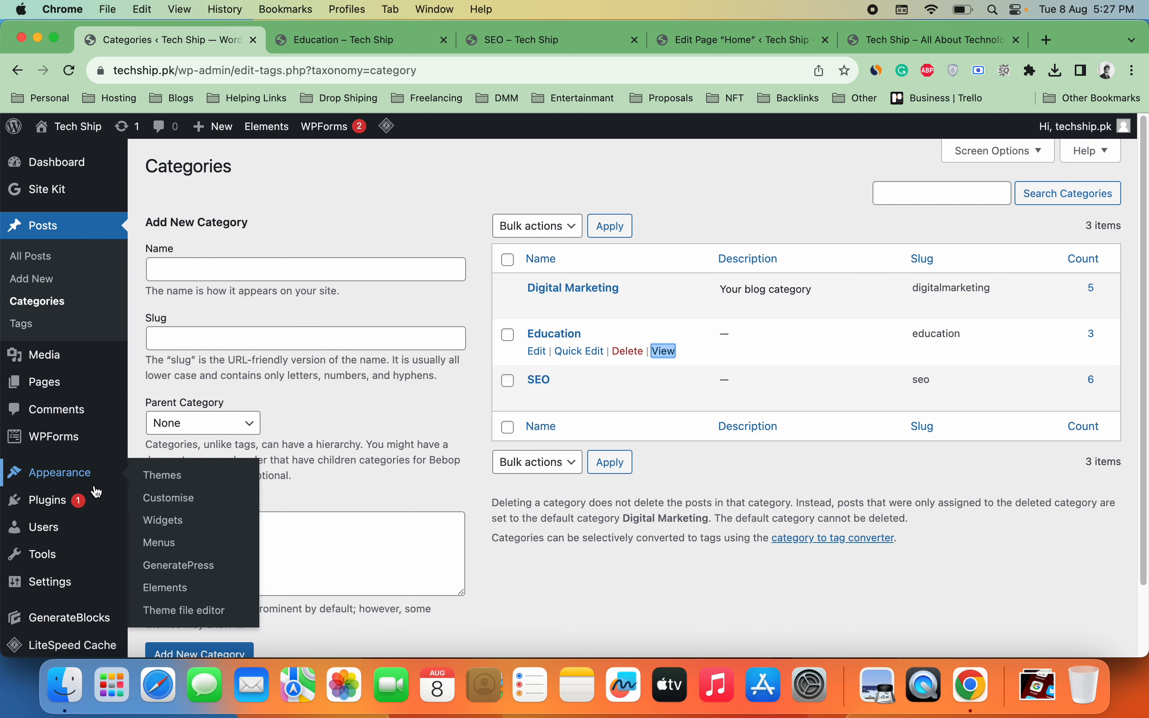
pyautogui.click(179, 599)
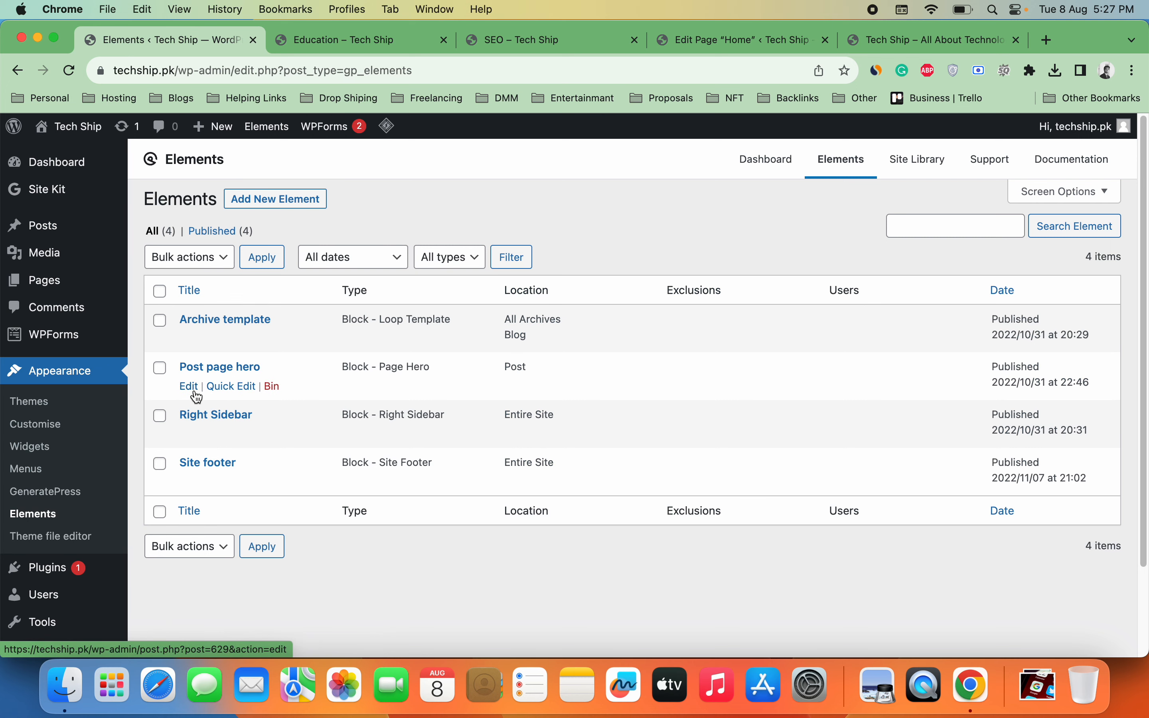
# Step: Open the Post page hero element in a new tab and close the Education, SEO, Home and preview tabs
pyautogui.rightClick(197, 394)
pyautogui.click(227, 315)
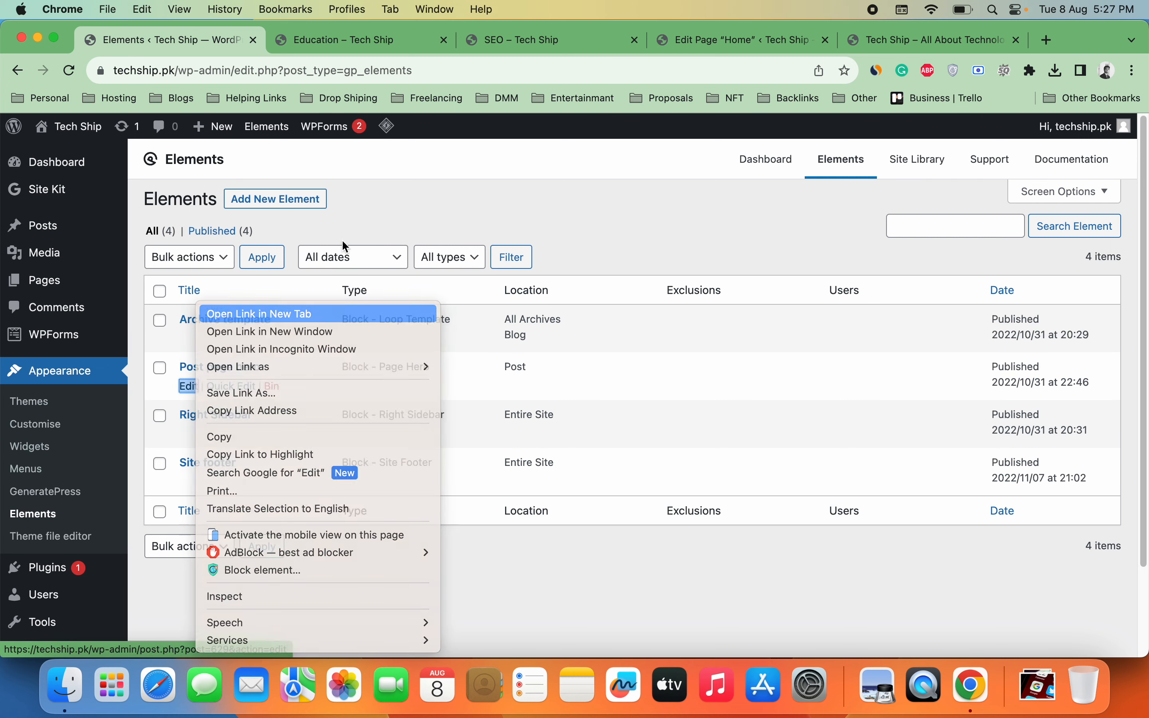
pyautogui.click(550, 39)
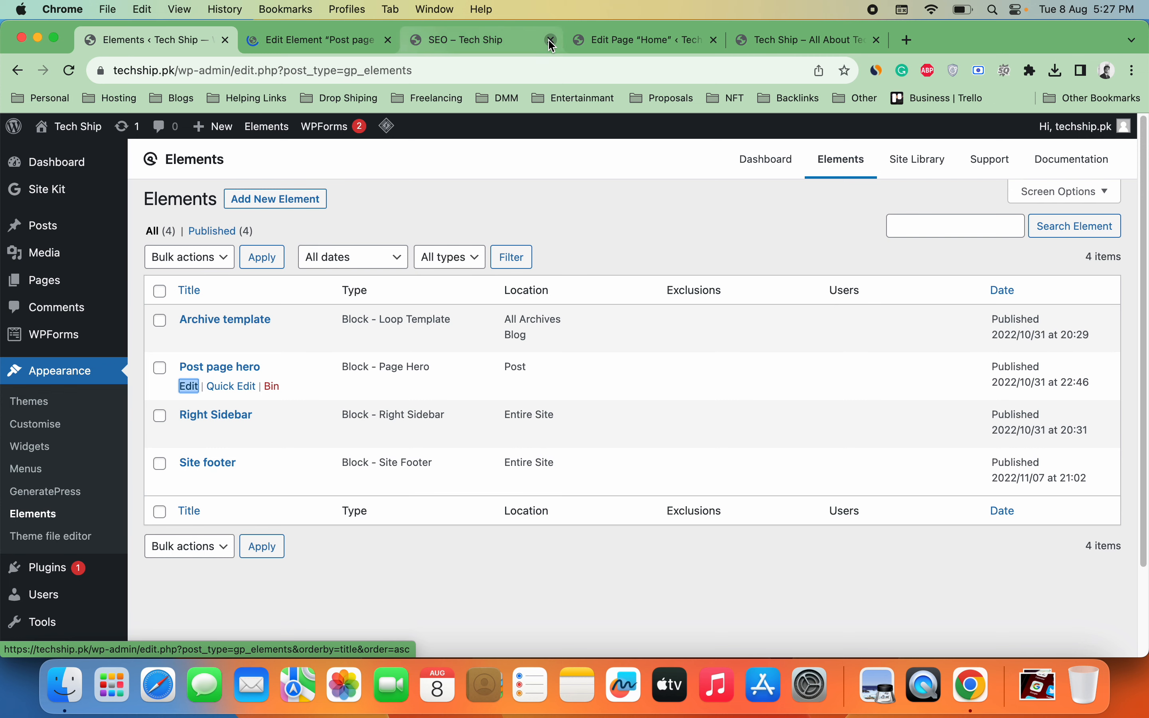
pyautogui.click(551, 40)
pyautogui.click(552, 40)
pyautogui.click(551, 40)
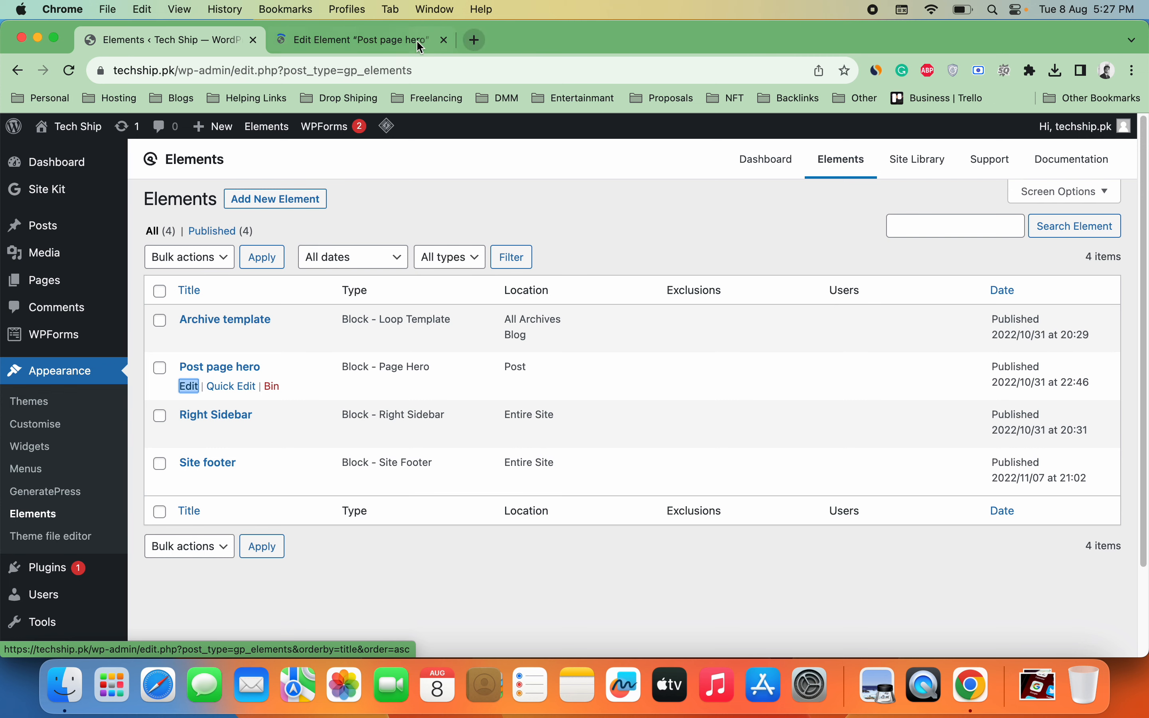
pyautogui.click(400, 42)
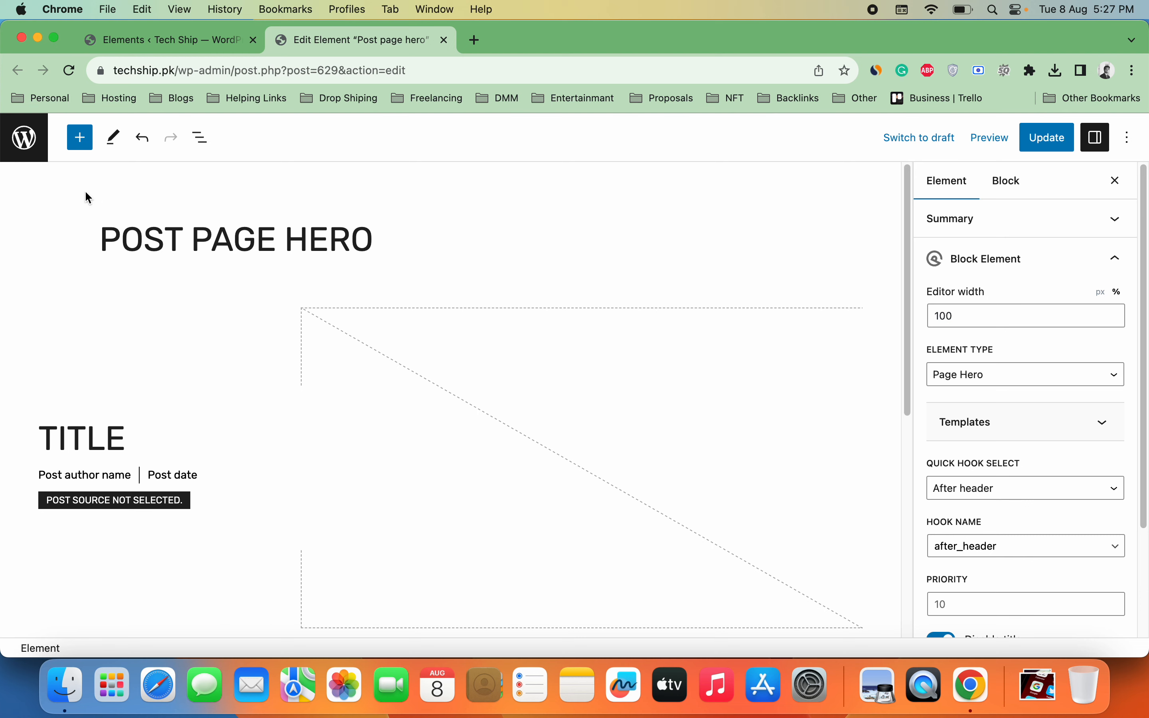
# Step: Open the Right Sidebar and Site footer element editors in their own new tabs
pyautogui.click(148, 48)
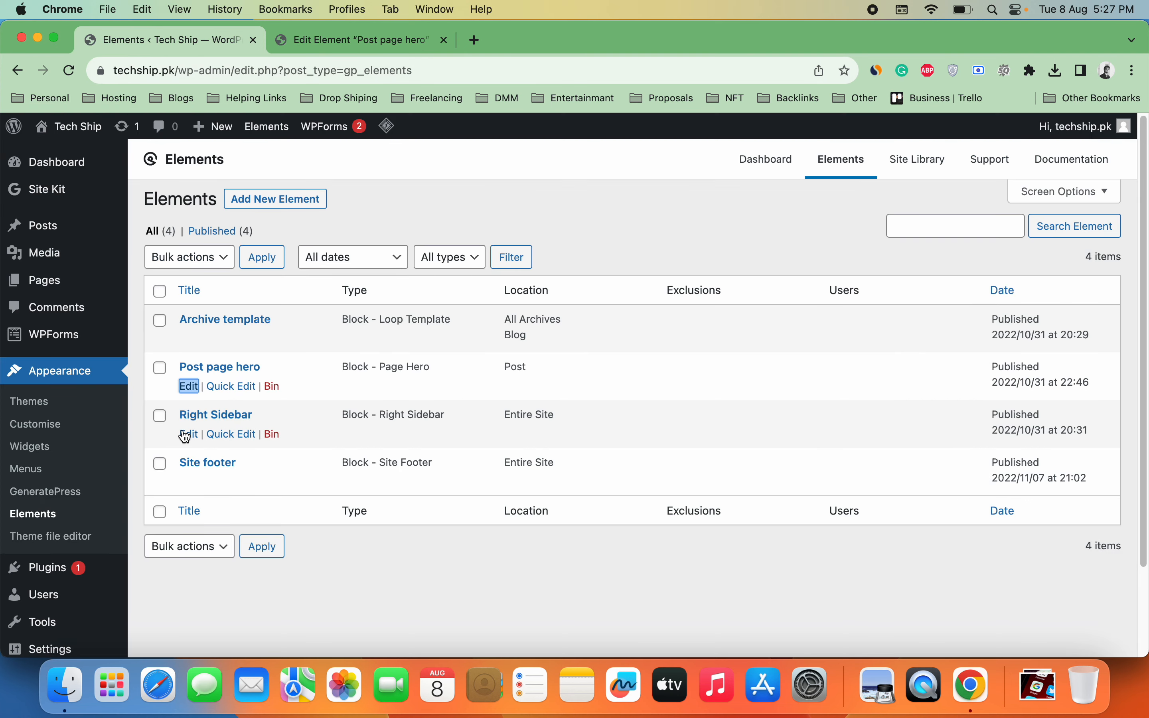
pyautogui.rightClick(188, 433)
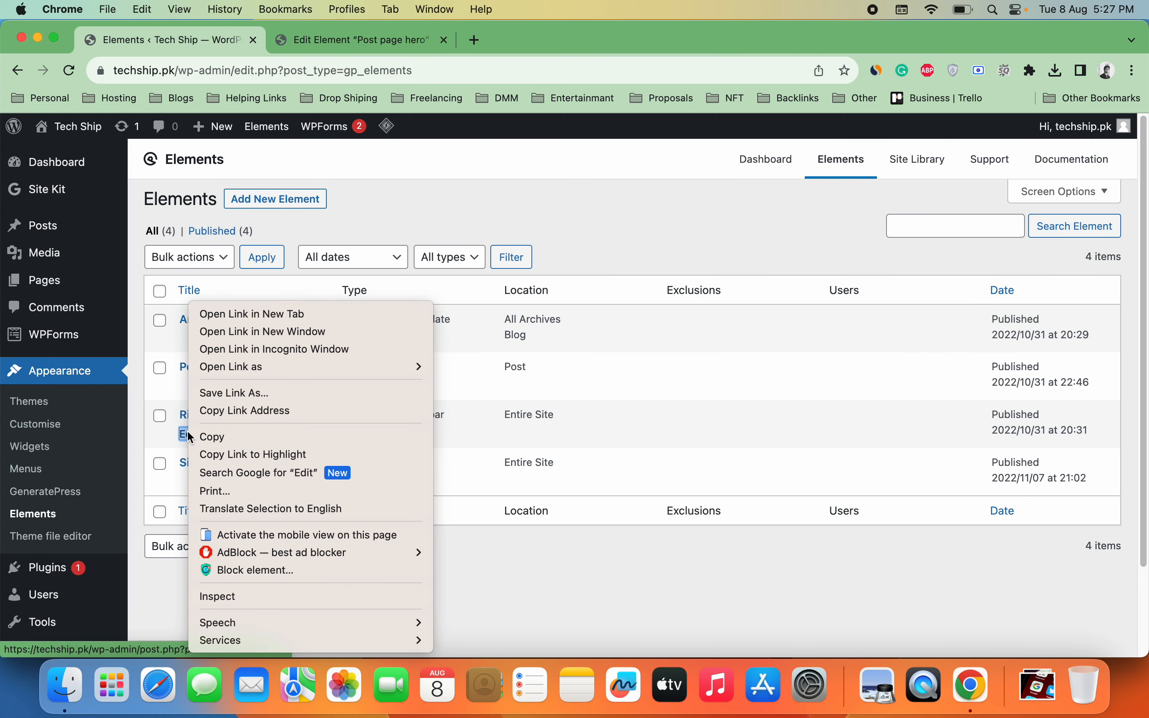
pyautogui.click(258, 315)
pyautogui.rightClick(198, 481)
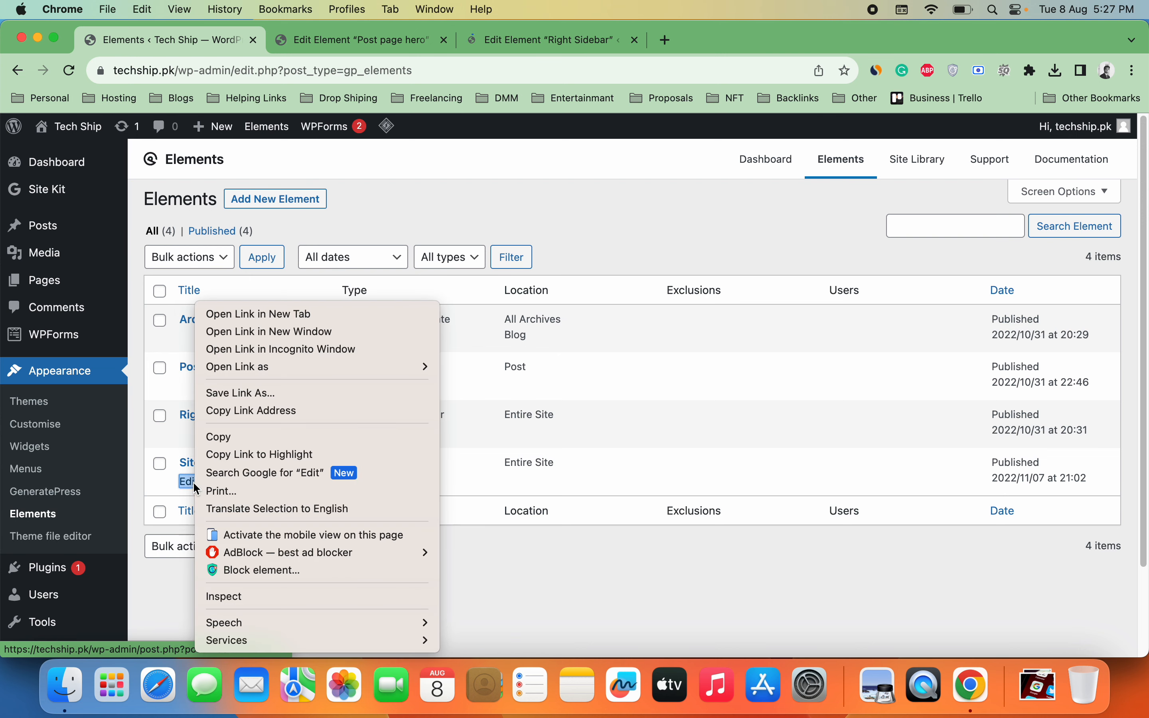
pyautogui.click(290, 317)
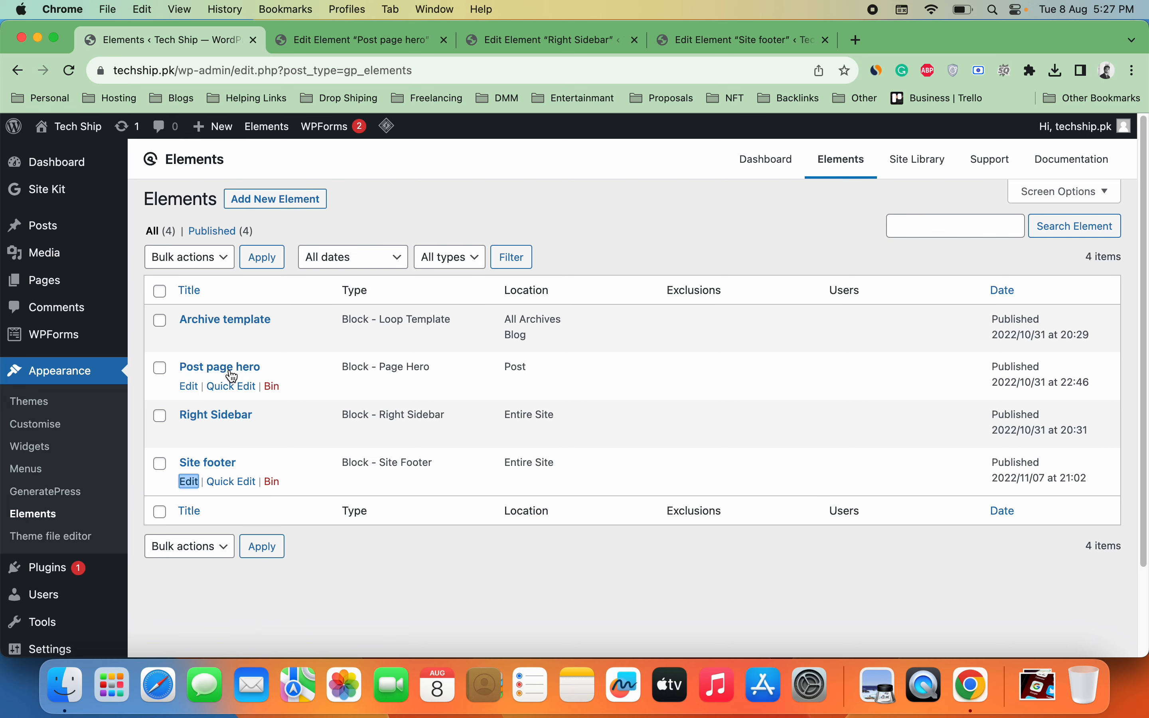
# Step: Check the Post page hero and Site footer tabs, then open Tech Ship's live site in a new tab
pyautogui.click(326, 50)
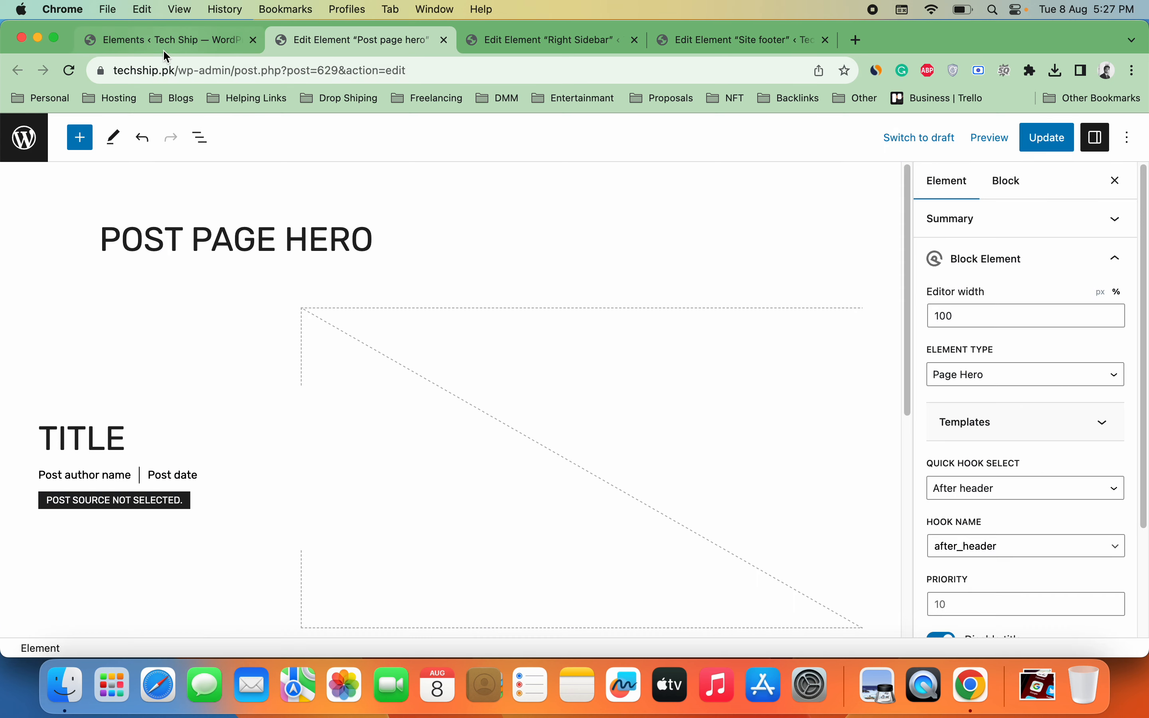
pyautogui.click(162, 50)
pyautogui.click(745, 45)
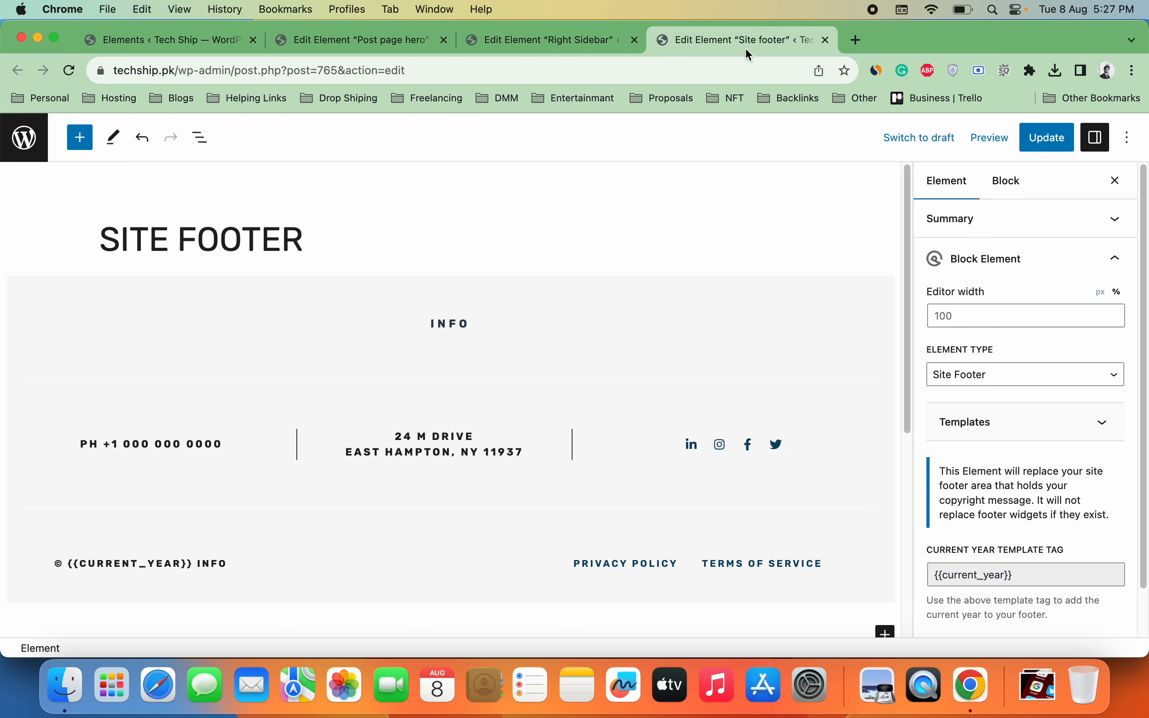
pyautogui.click(107, 40)
pyautogui.moveTo(71, 126)
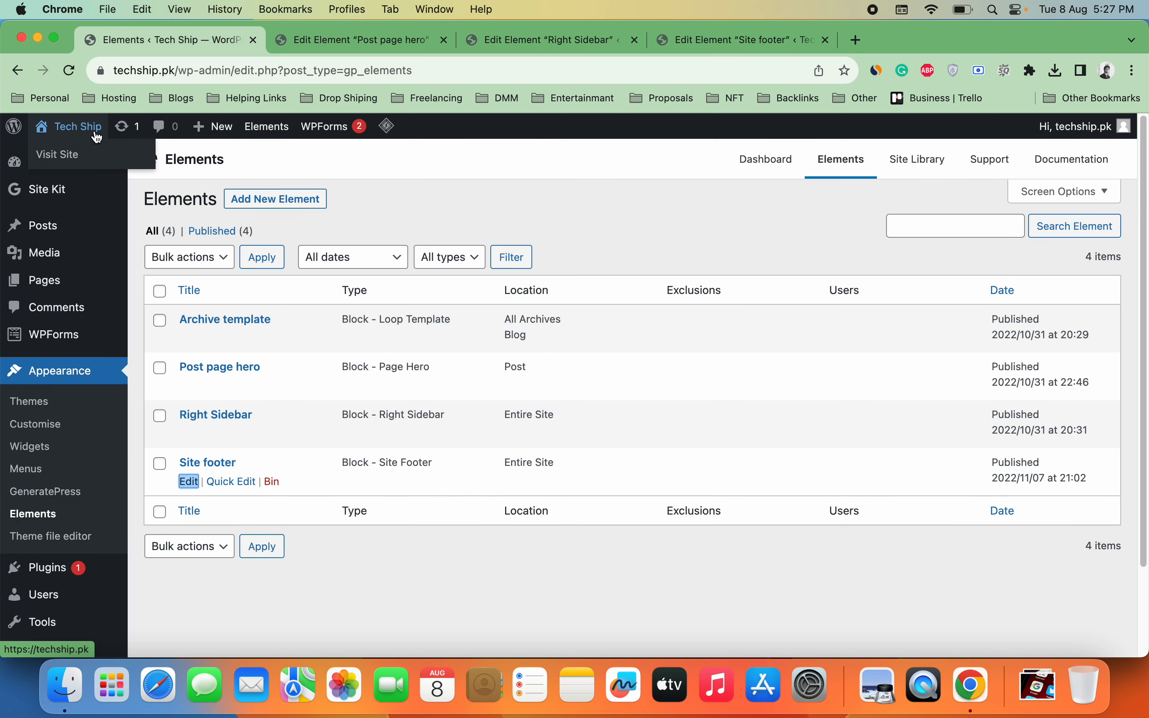
pyautogui.rightClick(95, 150)
pyautogui.click(102, 162)
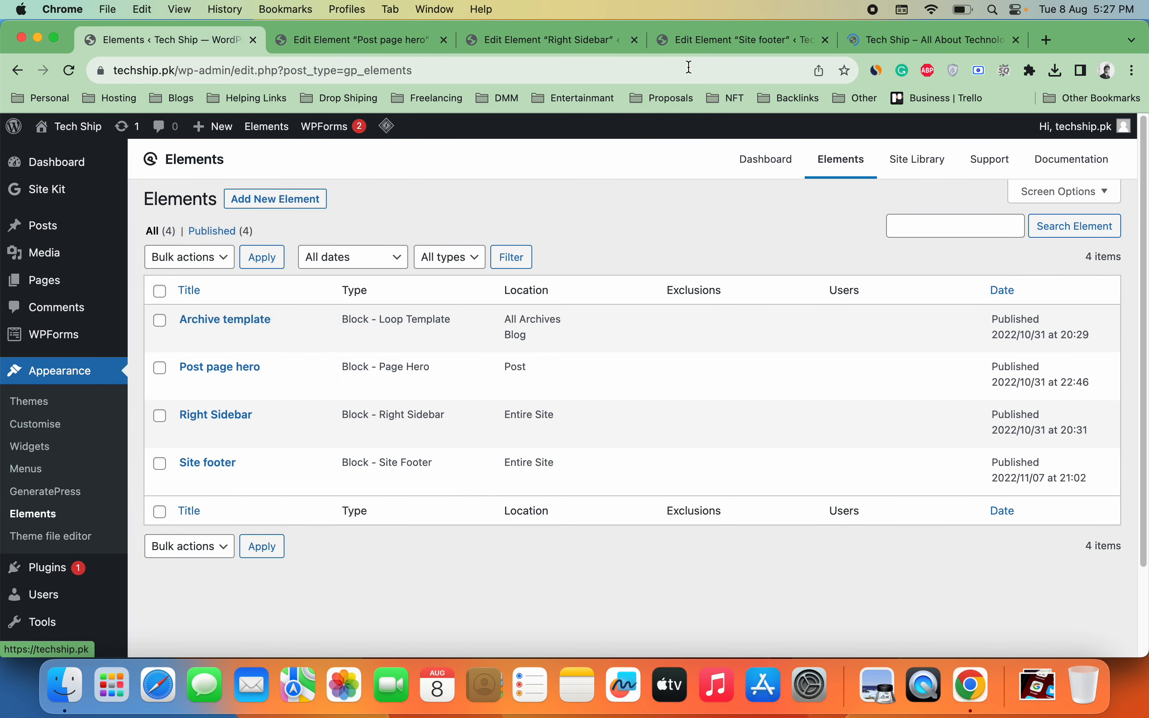
# Step: Edit the Home page, drill through Container > Grid > Container to its Query Loop, then close it
pyautogui.click(921, 56)
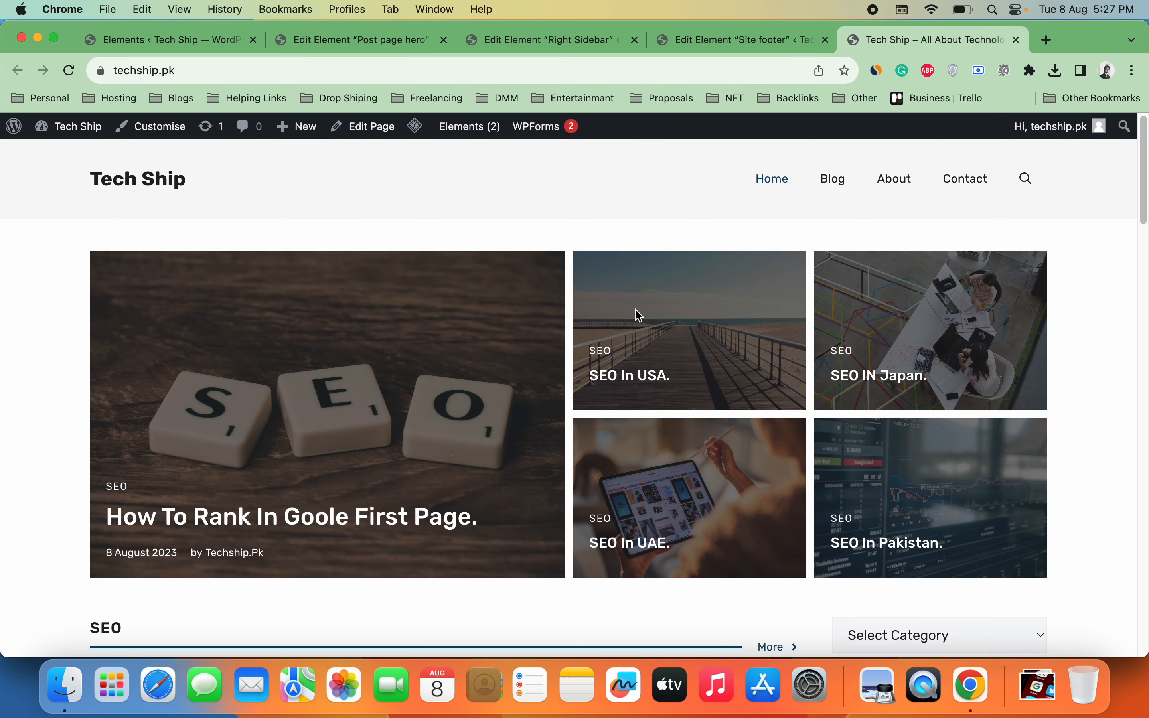
pyautogui.click(366, 132)
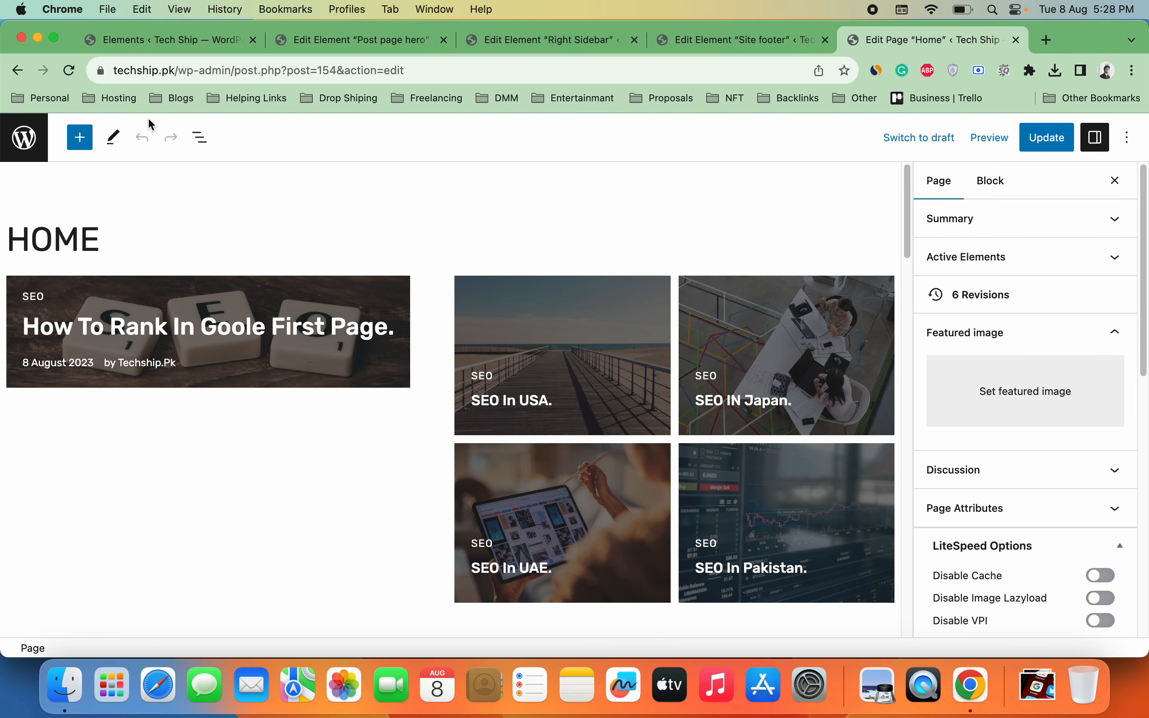
pyautogui.click(201, 148)
pyautogui.click(165, 225)
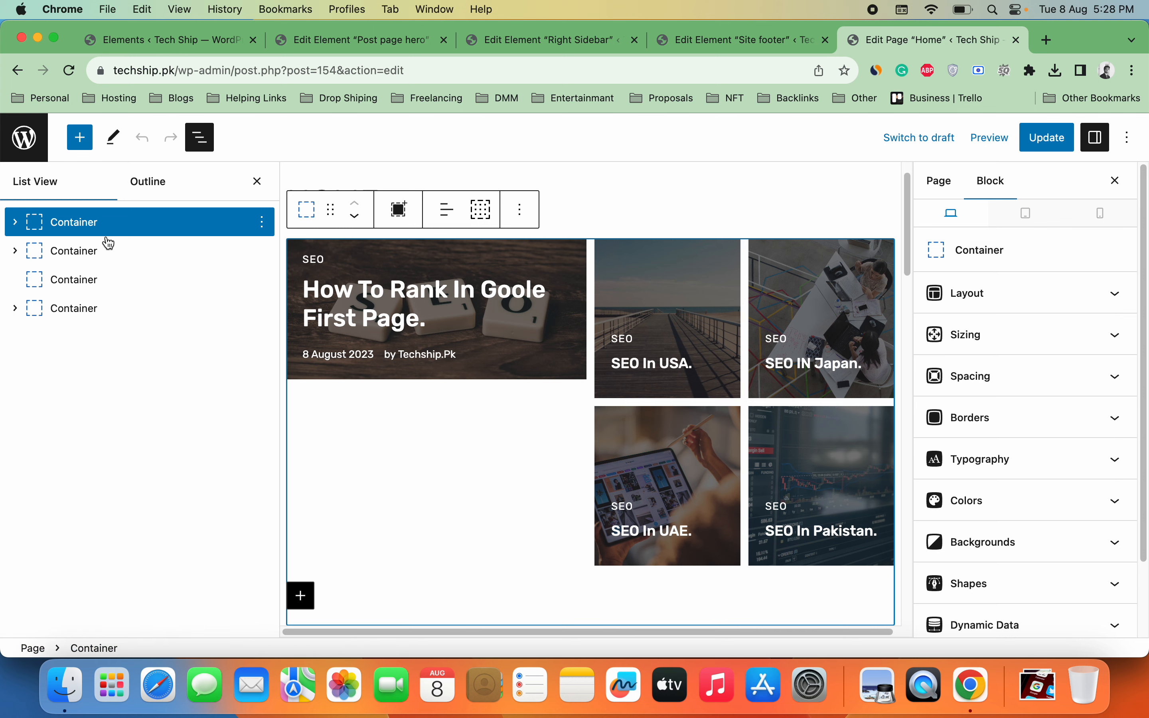
pyautogui.click(21, 228)
pyautogui.click(43, 251)
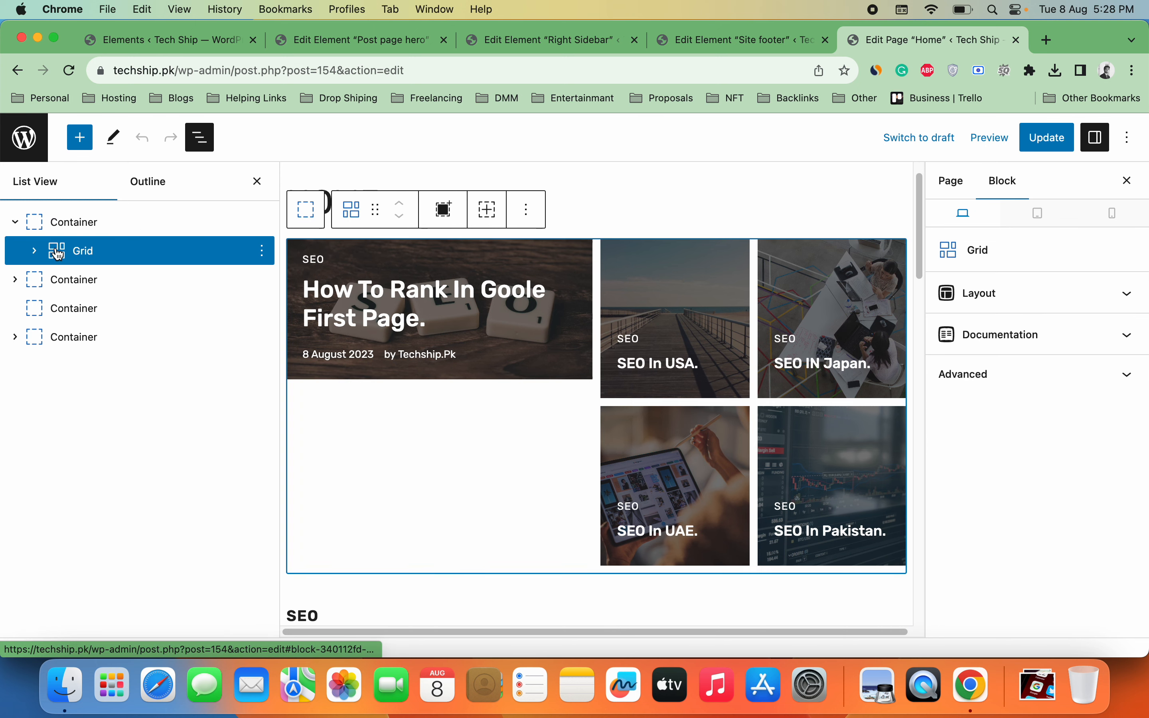
pyautogui.click(38, 252)
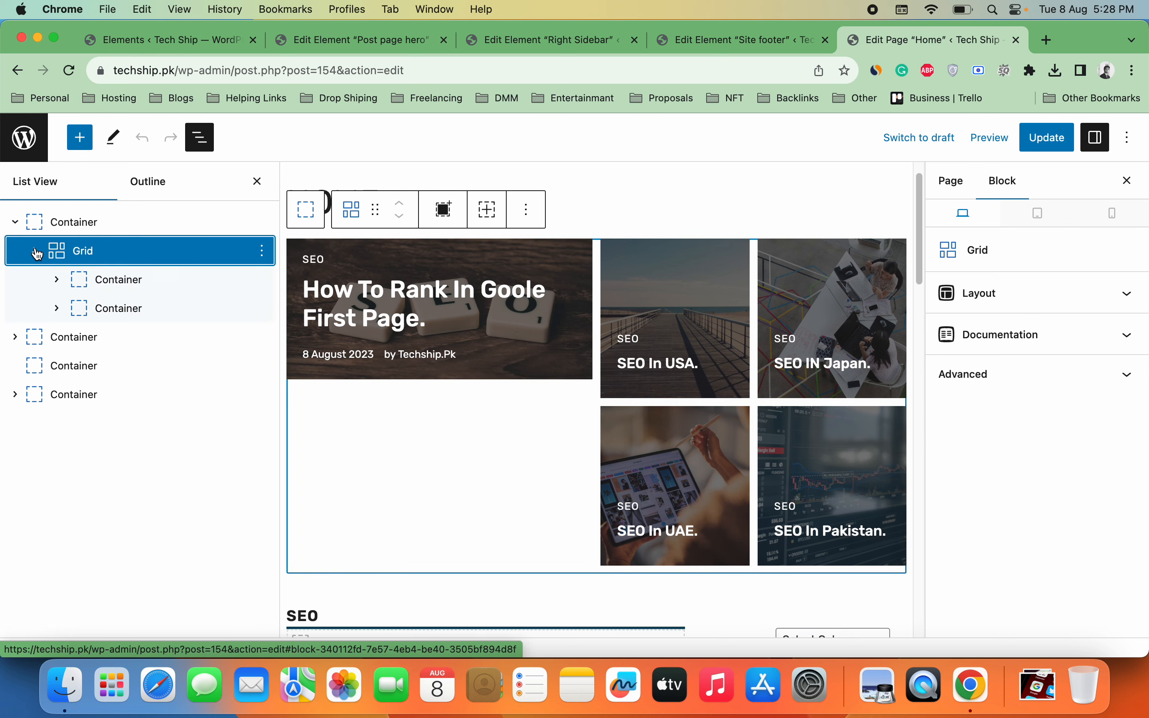
pyautogui.click(65, 285)
pyautogui.click(117, 307)
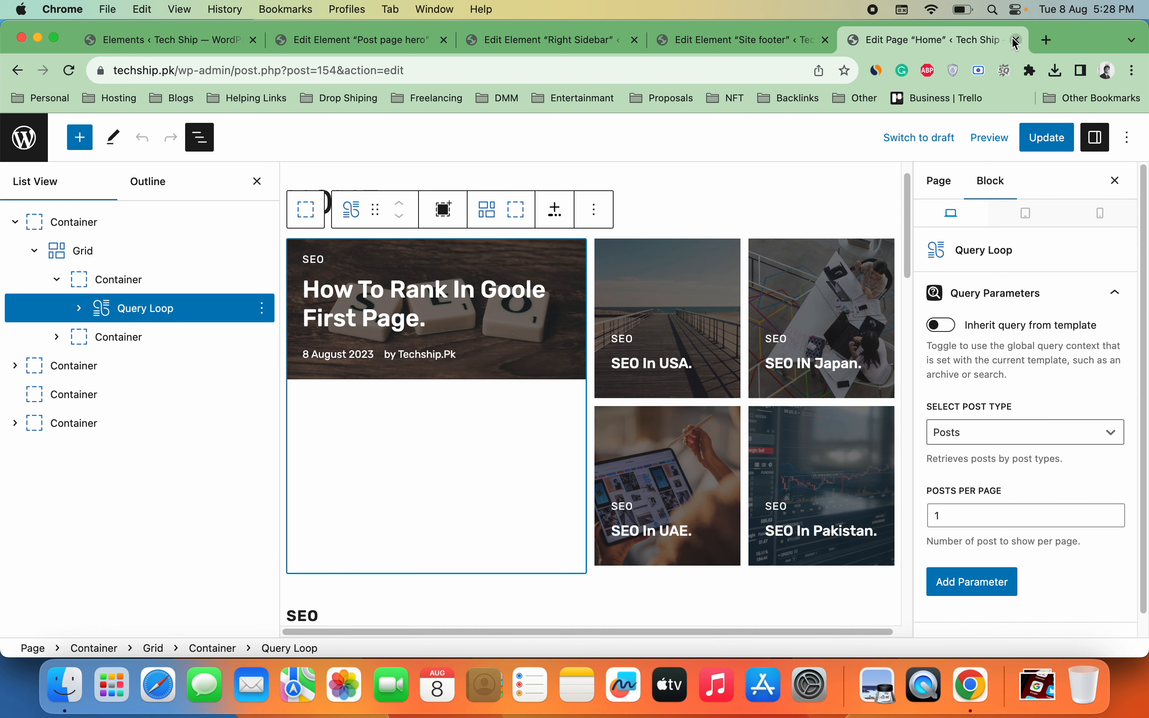
pyautogui.click(1014, 41)
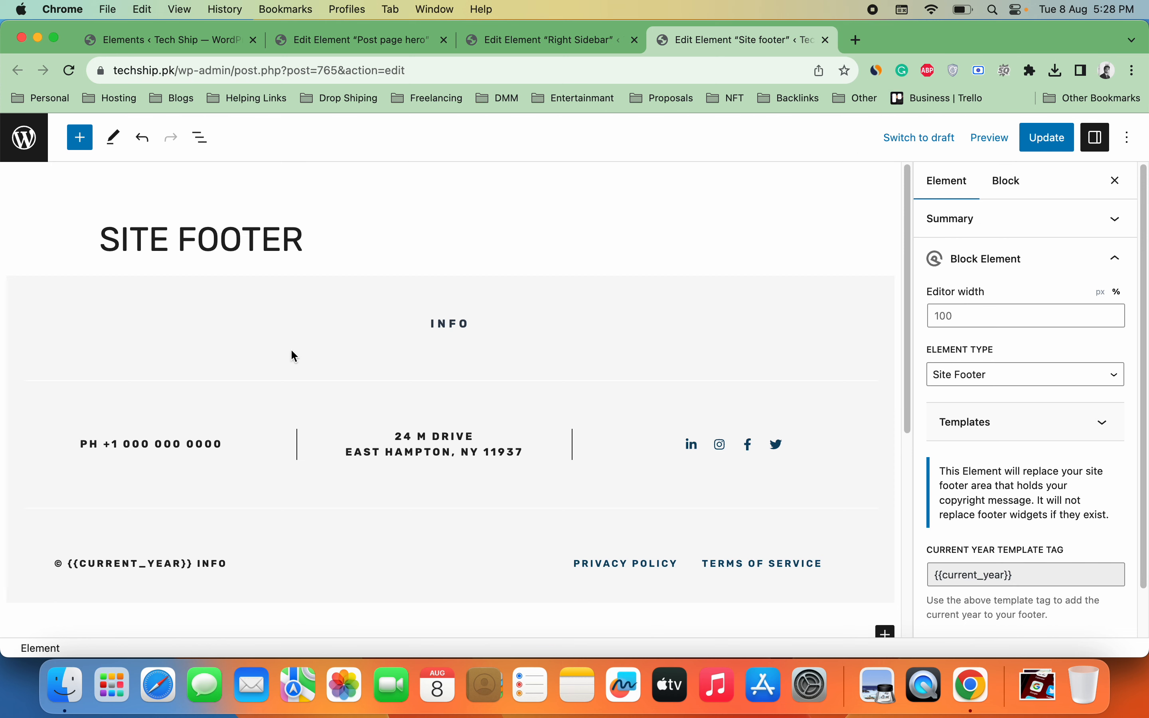
# Step: Scroll through the Right Sidebar element's recent-post list and glance at the block inserter
pyautogui.click(545, 50)
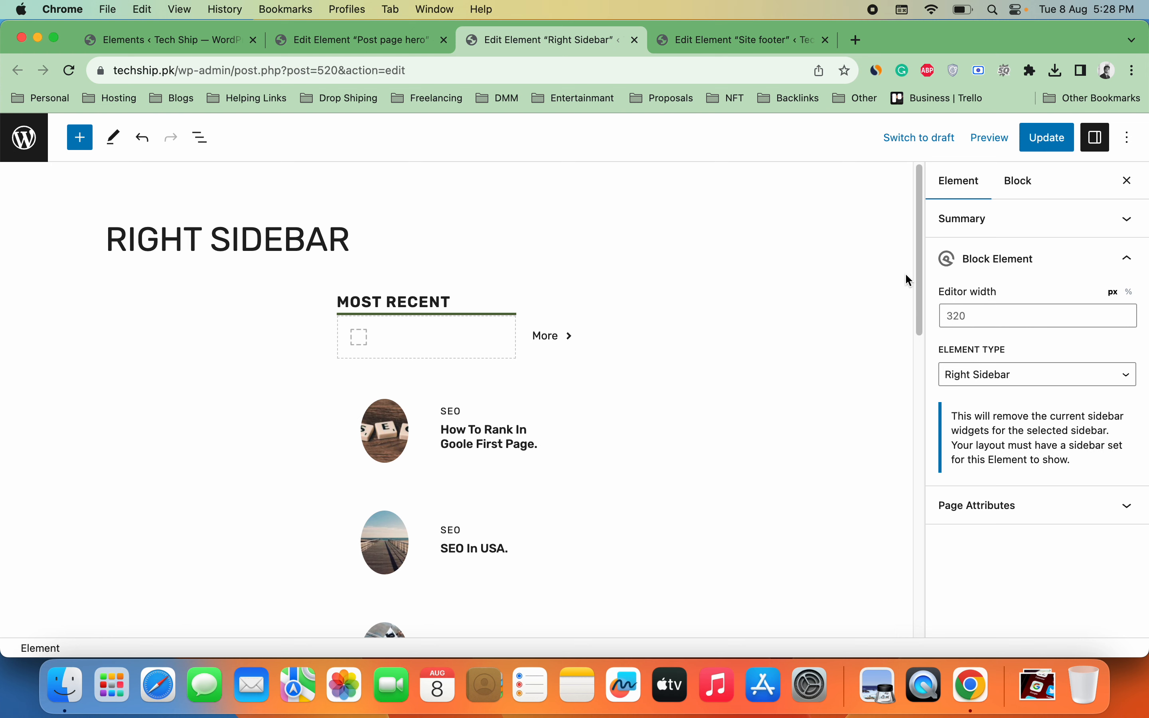
pyautogui.moveTo(914, 276); pyautogui.dragTo(889, 493)
pyautogui.click(577, 575)
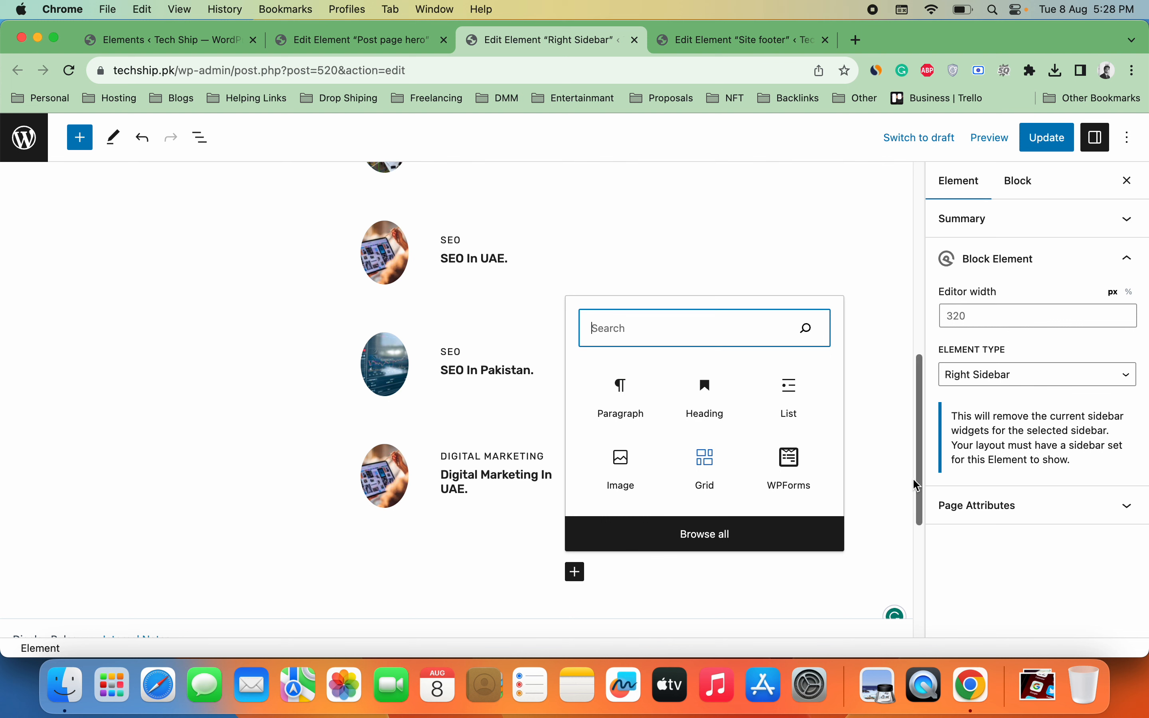
pyautogui.moveTo(917, 486); pyautogui.dragTo(920, 434)
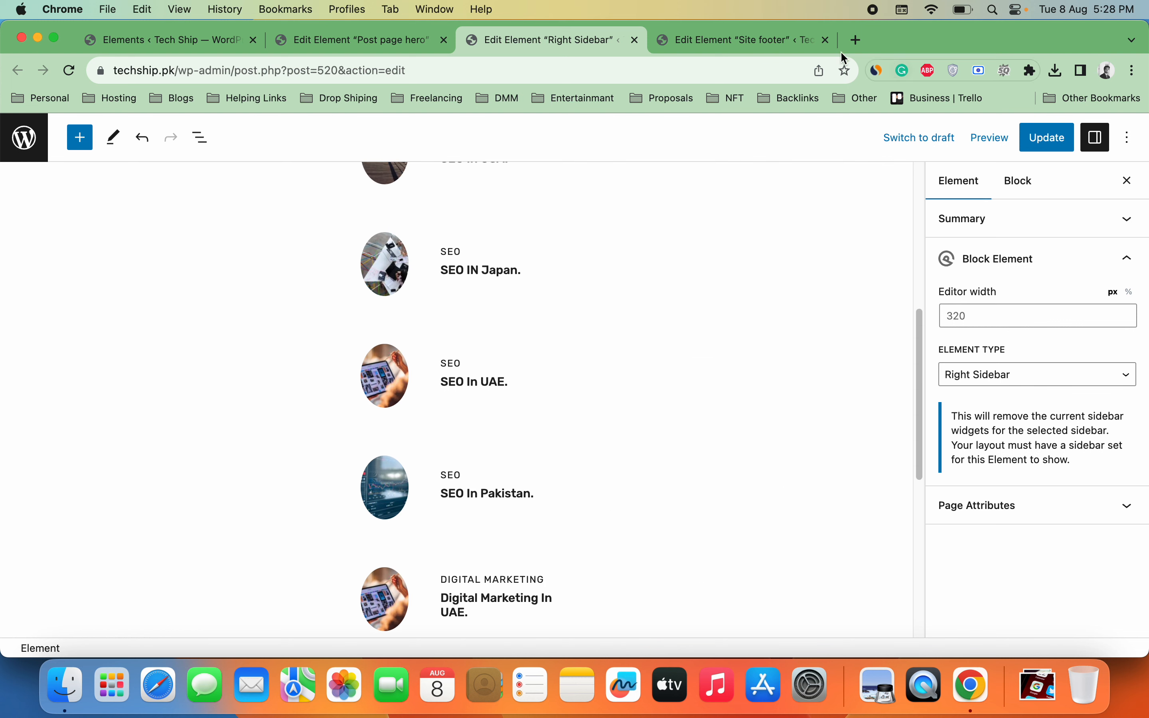
pyautogui.click(178, 42)
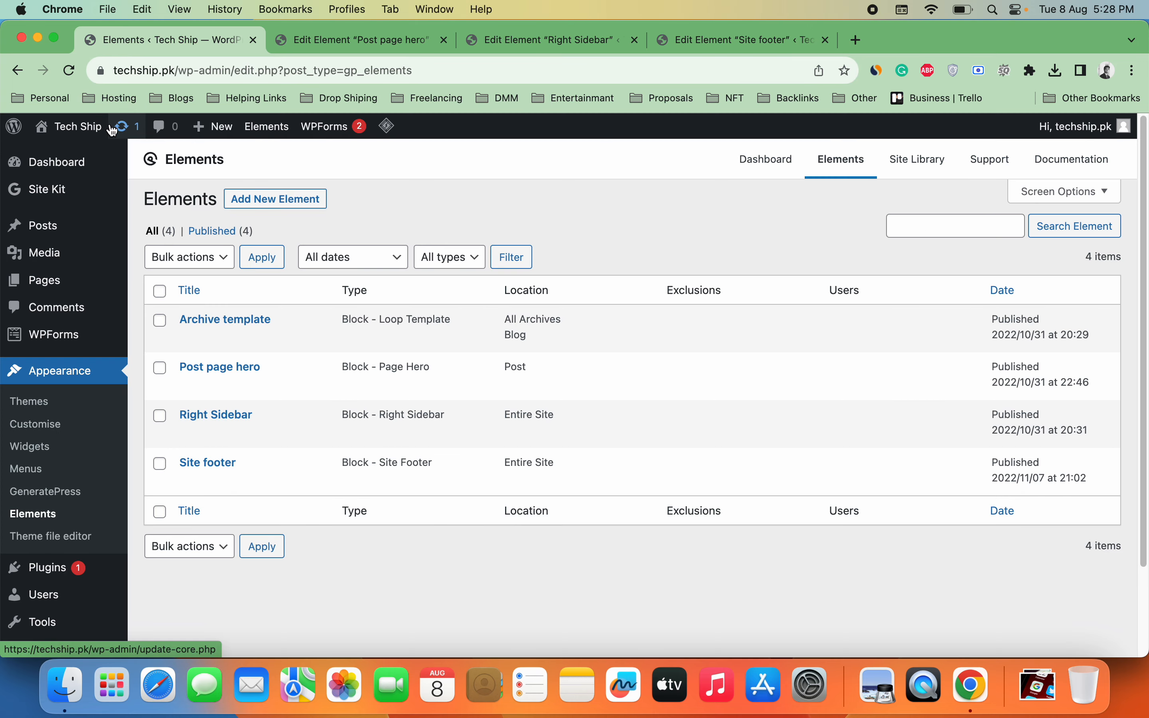
# Step: Open the Tech Ship homepage in a new tab and scroll through its post sections
pyautogui.rightClick(107, 148)
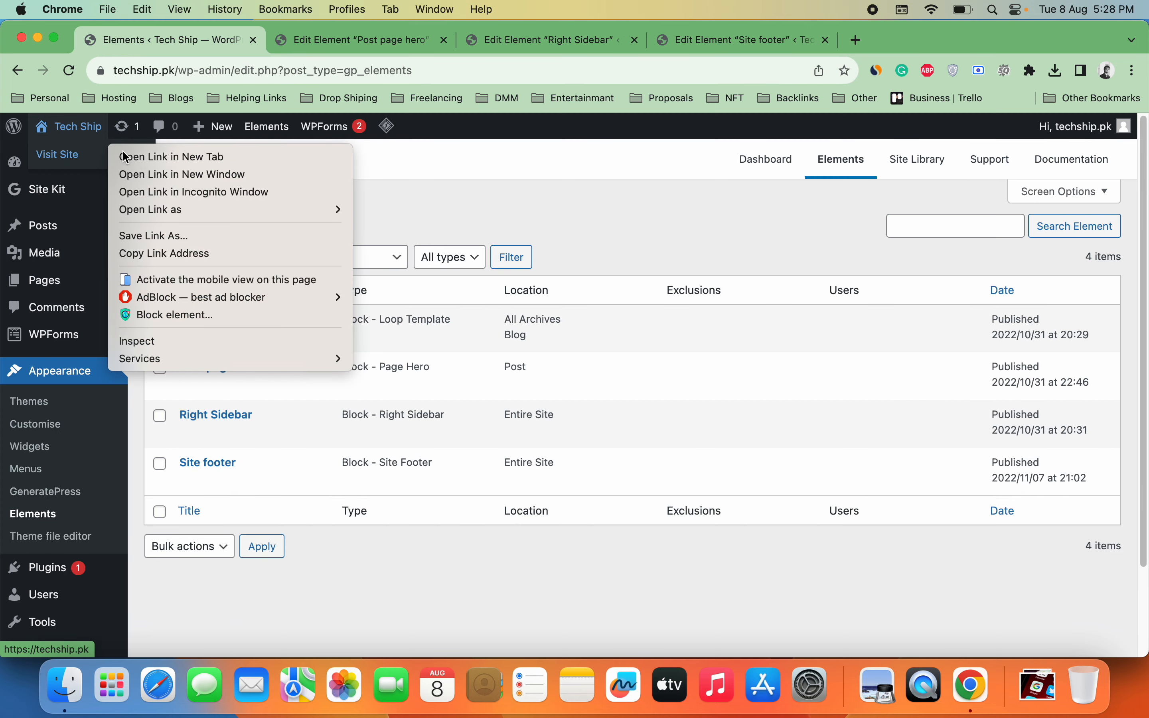
pyautogui.click(123, 153)
pyautogui.click(878, 38)
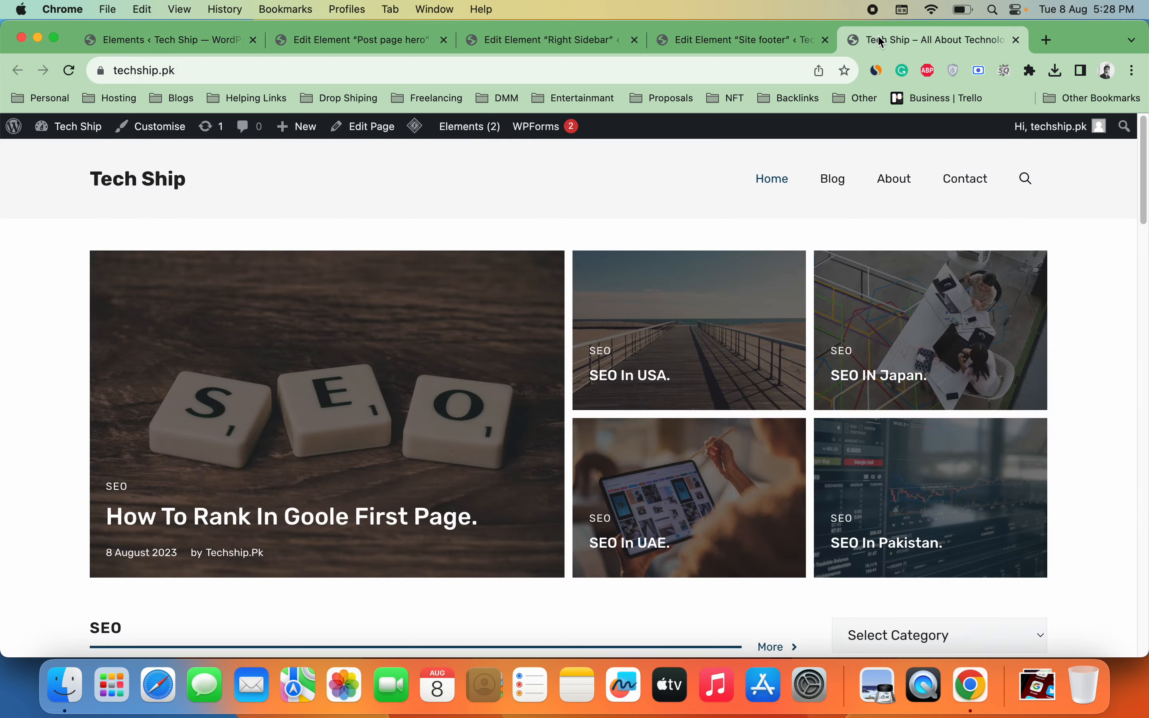
pyautogui.scroll(-10, 1139, 166)
pyautogui.scroll(-15, 984, 499)
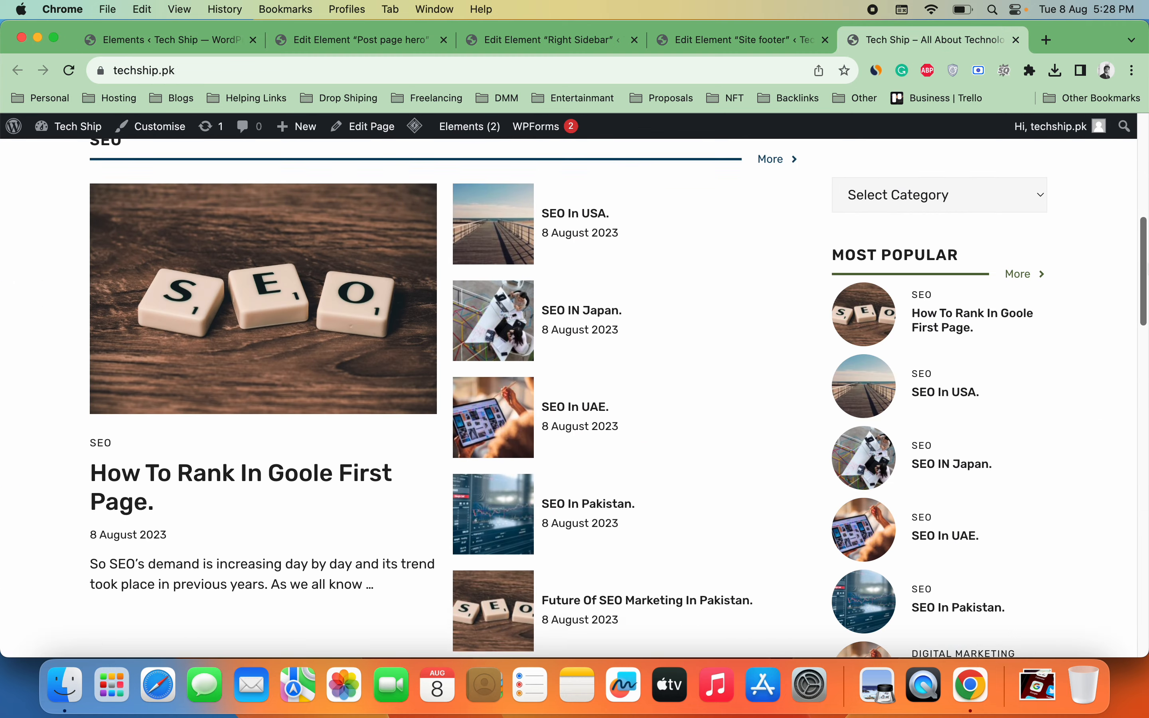
pyautogui.scroll(4, 984, 499)
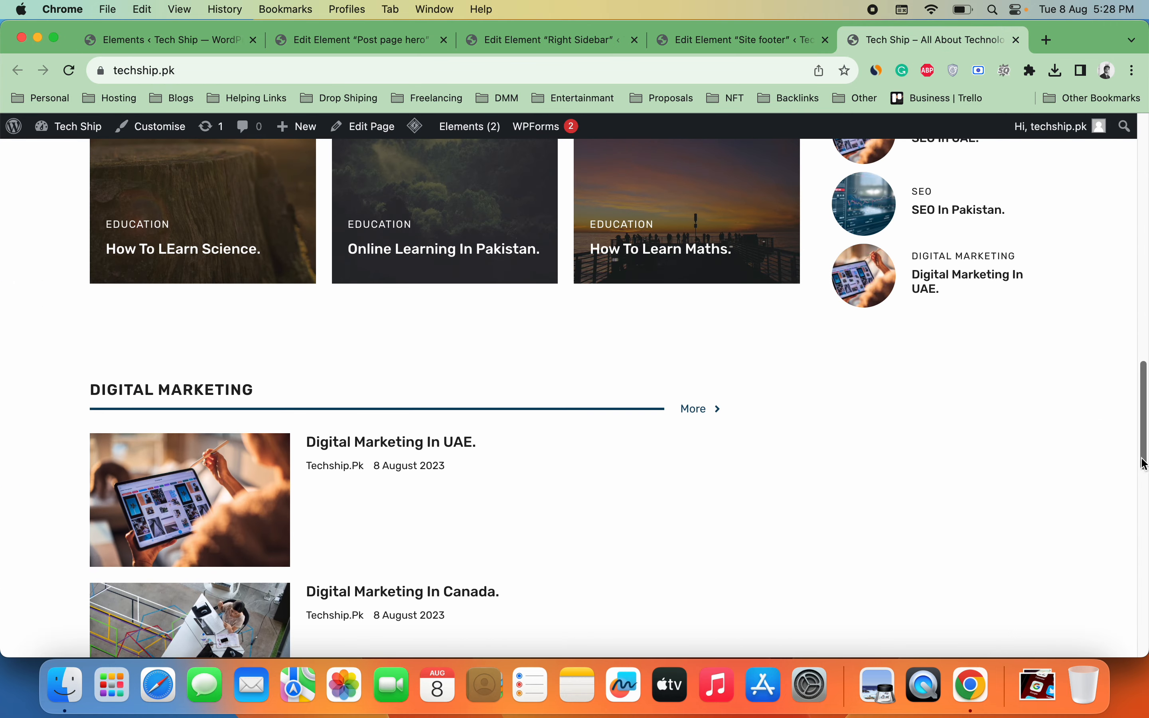
pyautogui.scroll(10, 984, 499)
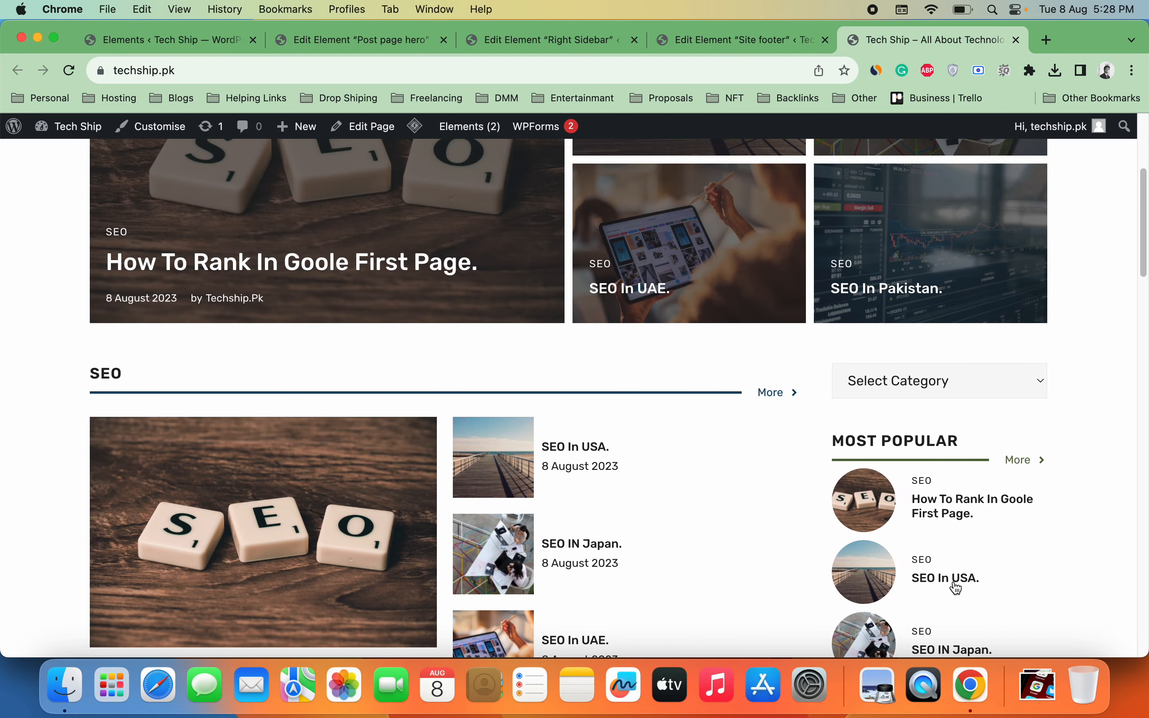
pyautogui.click(553, 48)
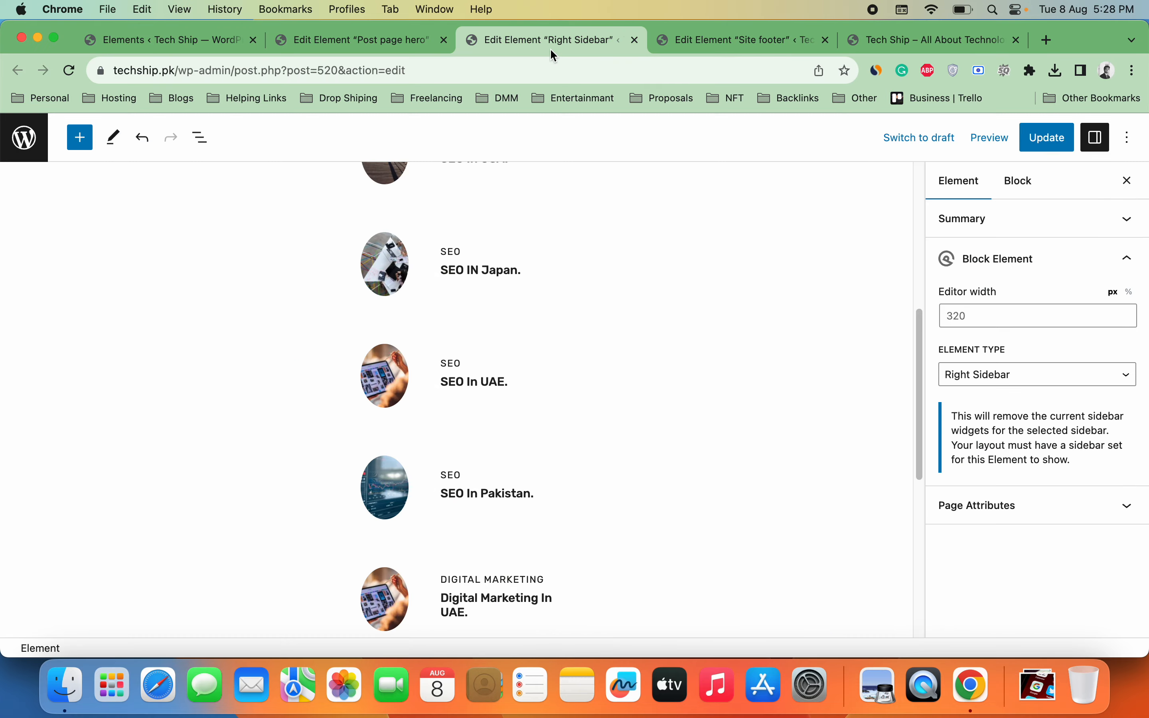
# Step: Close the Right Sidebar editor, leaving without saving
pyautogui.click(171, 39)
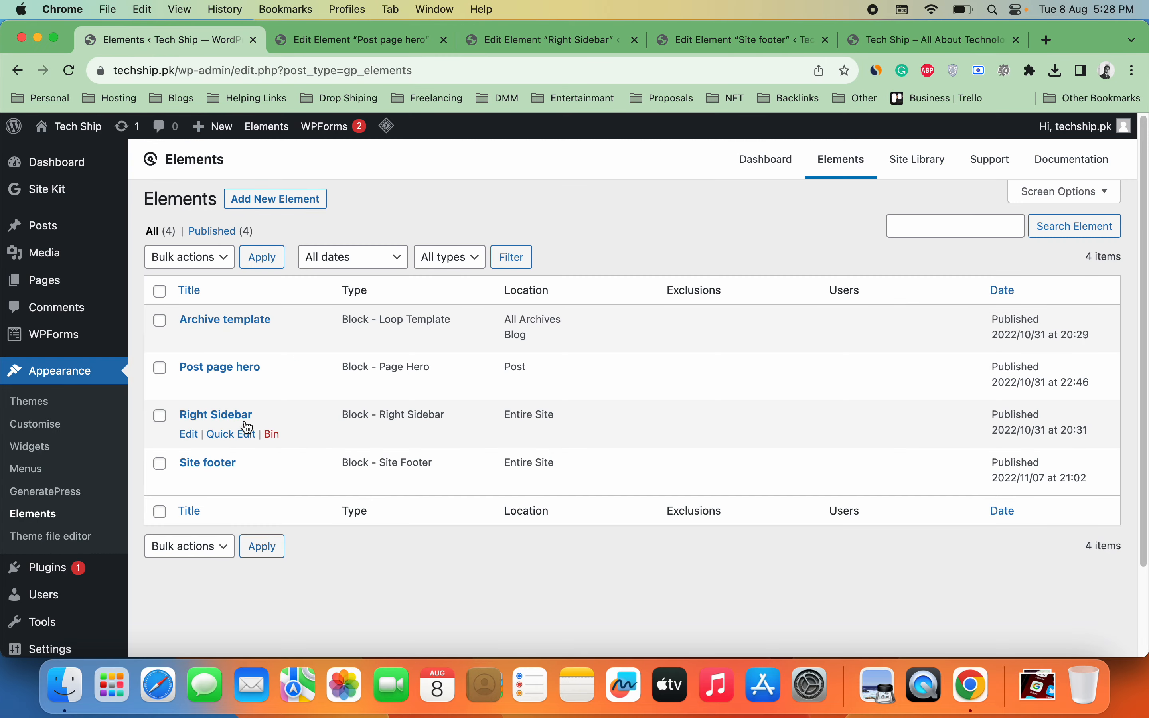
pyautogui.click(562, 40)
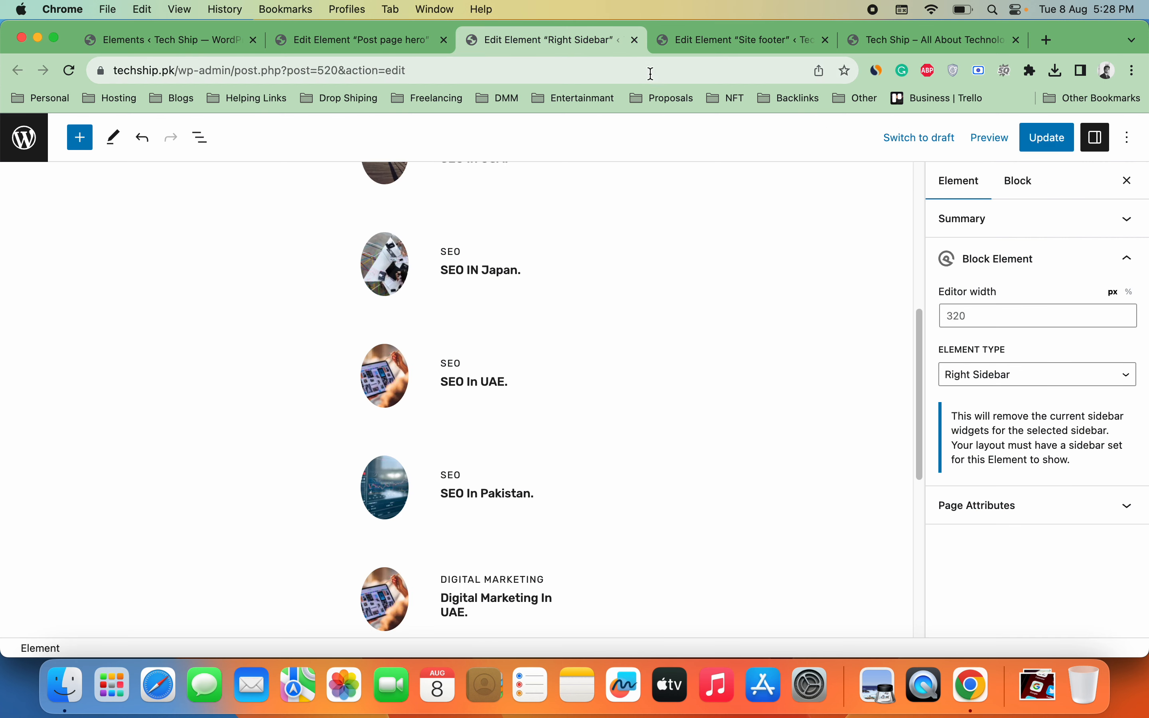
pyautogui.click(635, 40)
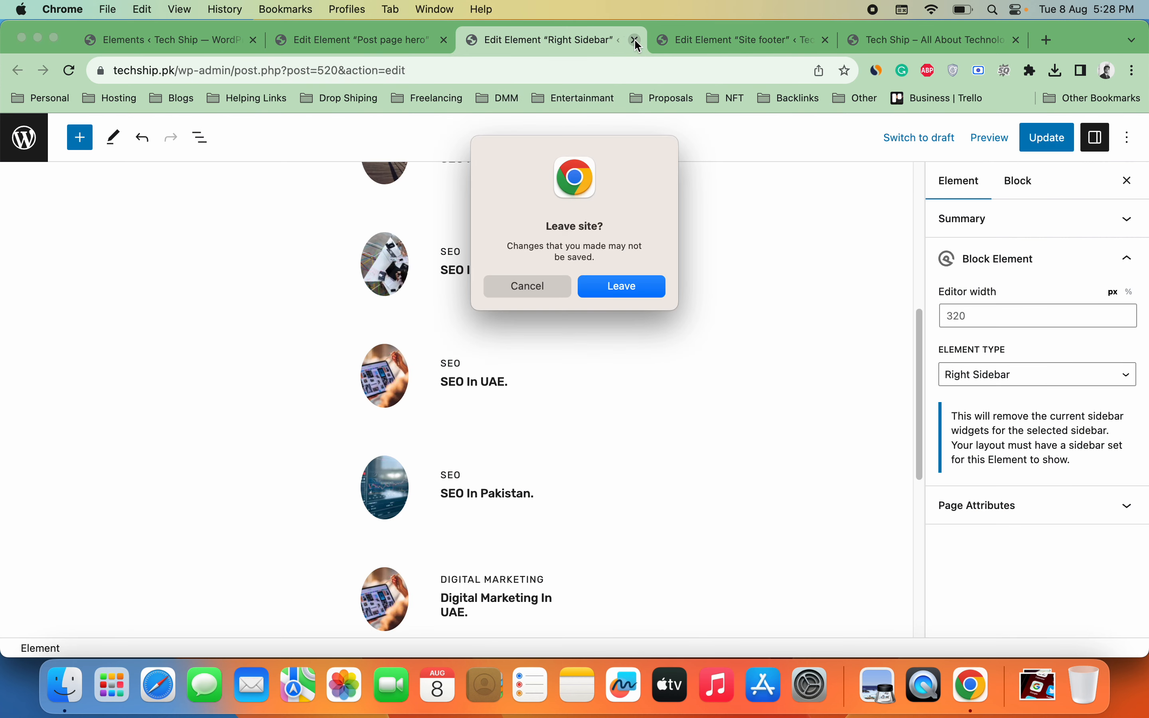
pyautogui.click(625, 290)
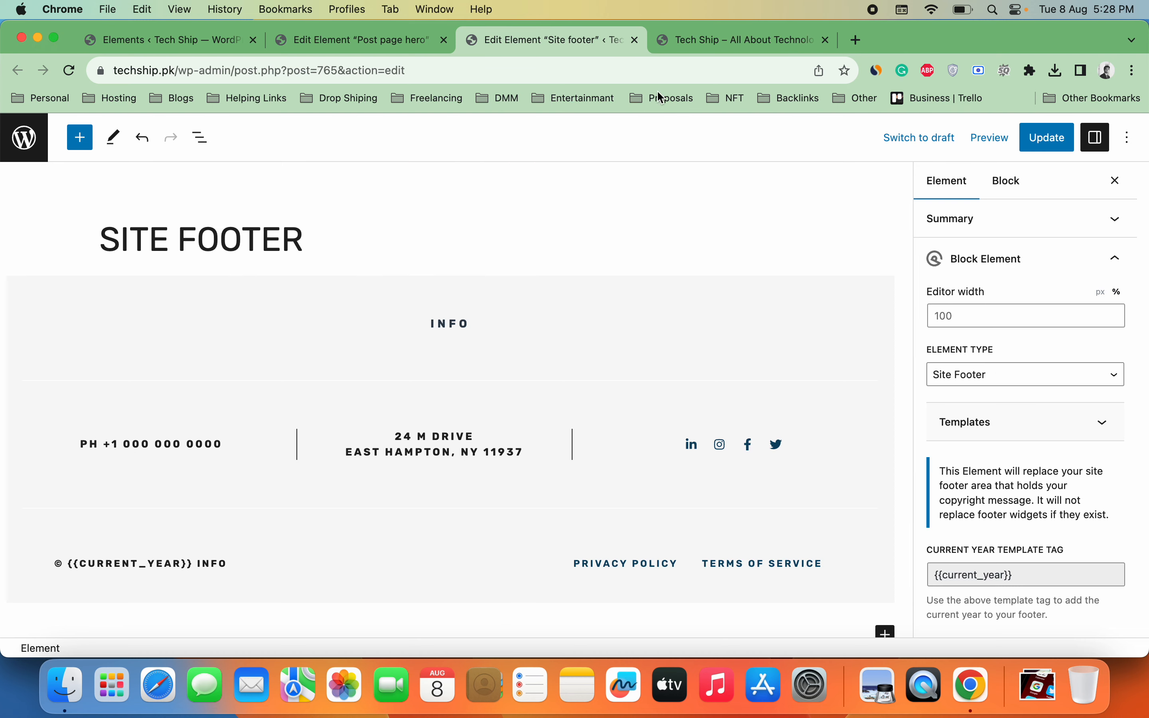
# Step: Copy the About page's introductory paragraph and paste it over the footer's INFO headline
pyautogui.doubleClick(467, 327)
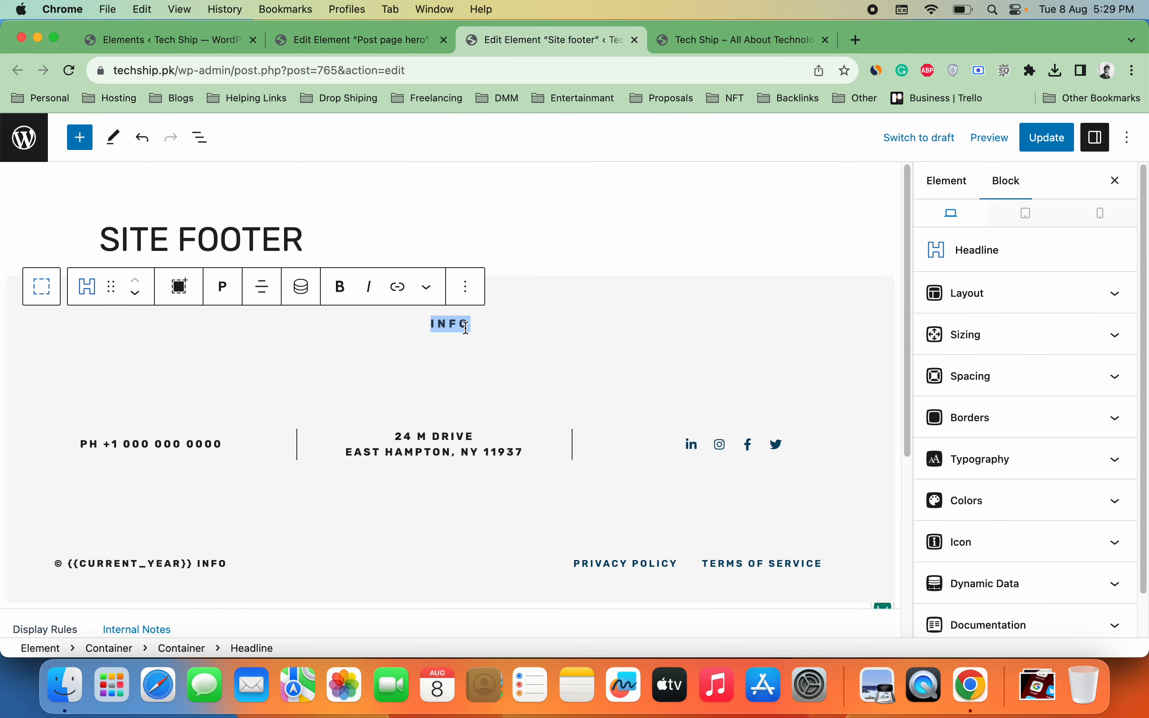
pyautogui.click(215, 44)
pyautogui.moveTo(88, 130)
pyautogui.click(91, 160)
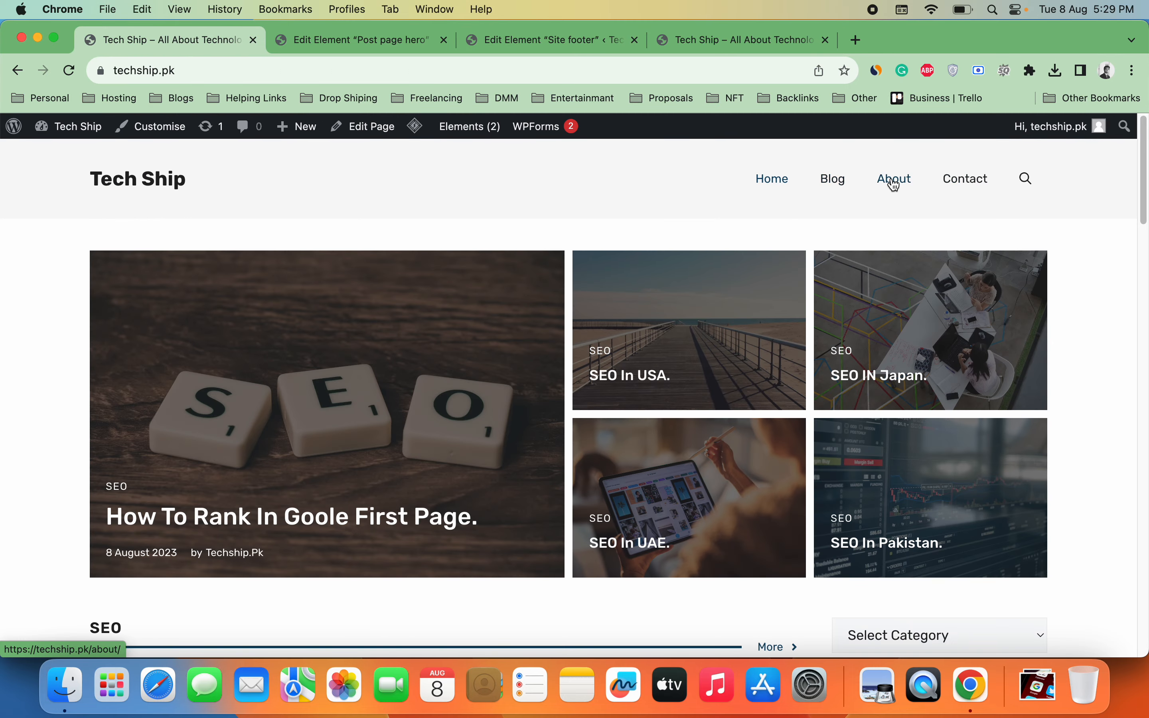
pyautogui.click(895, 182)
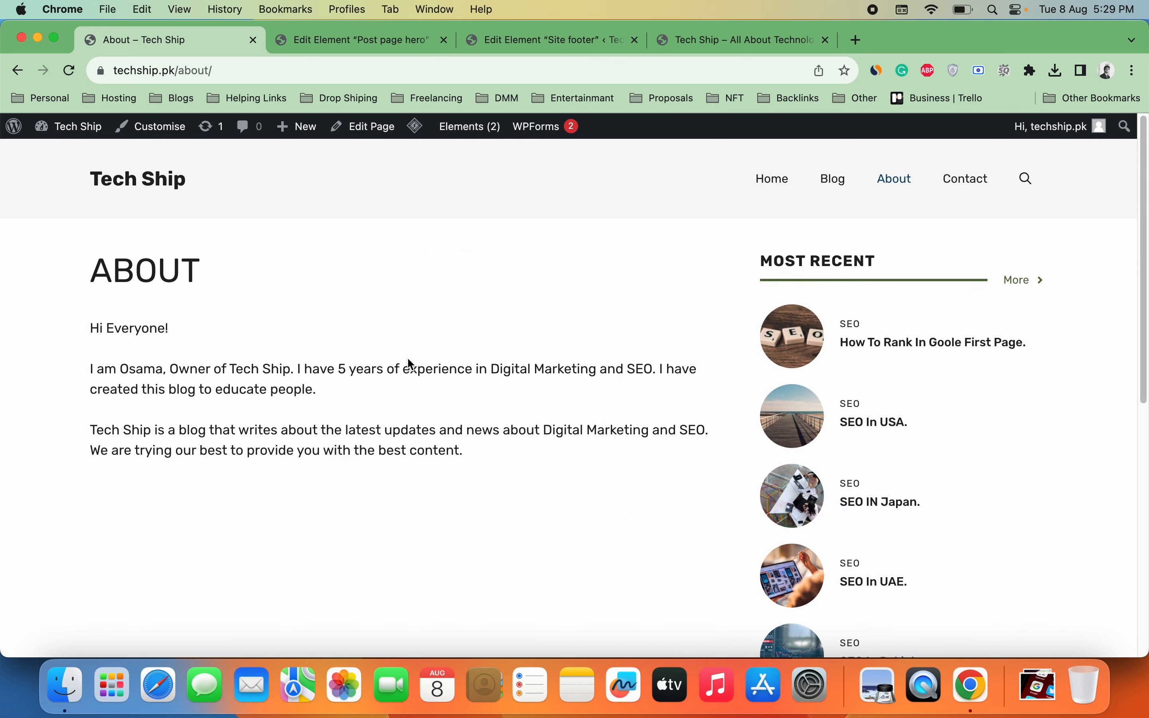
pyautogui.tripleClick(407, 359)
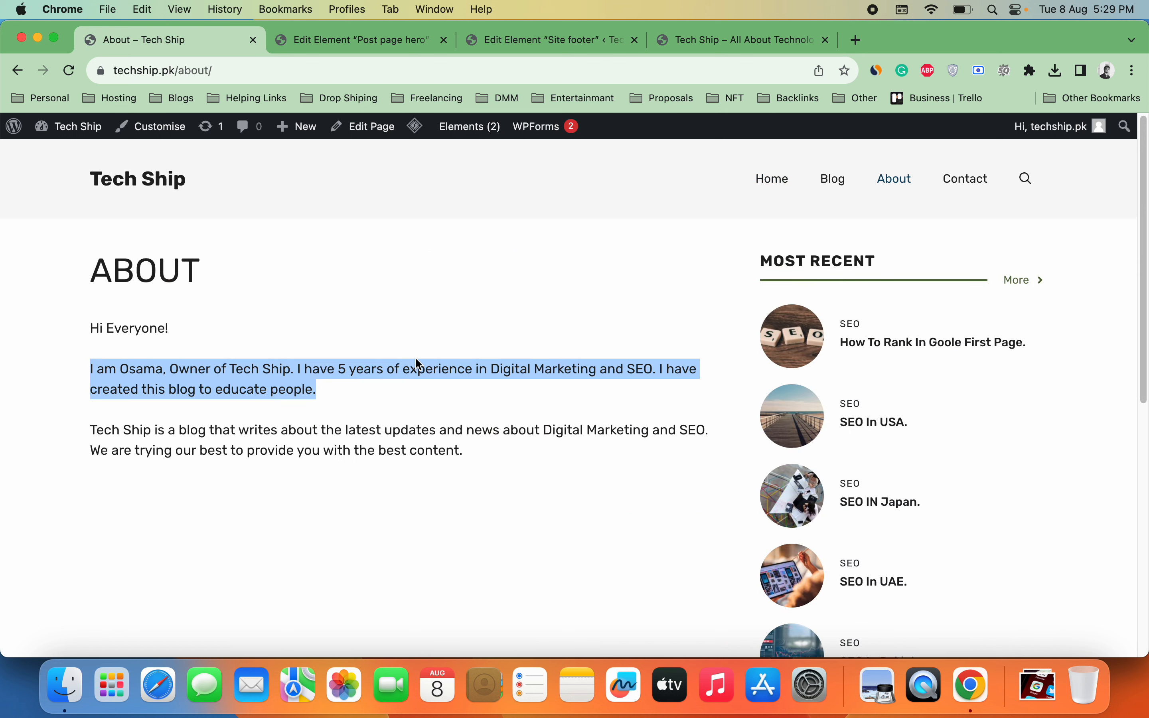
pyautogui.click(332, 43)
pyautogui.click(562, 42)
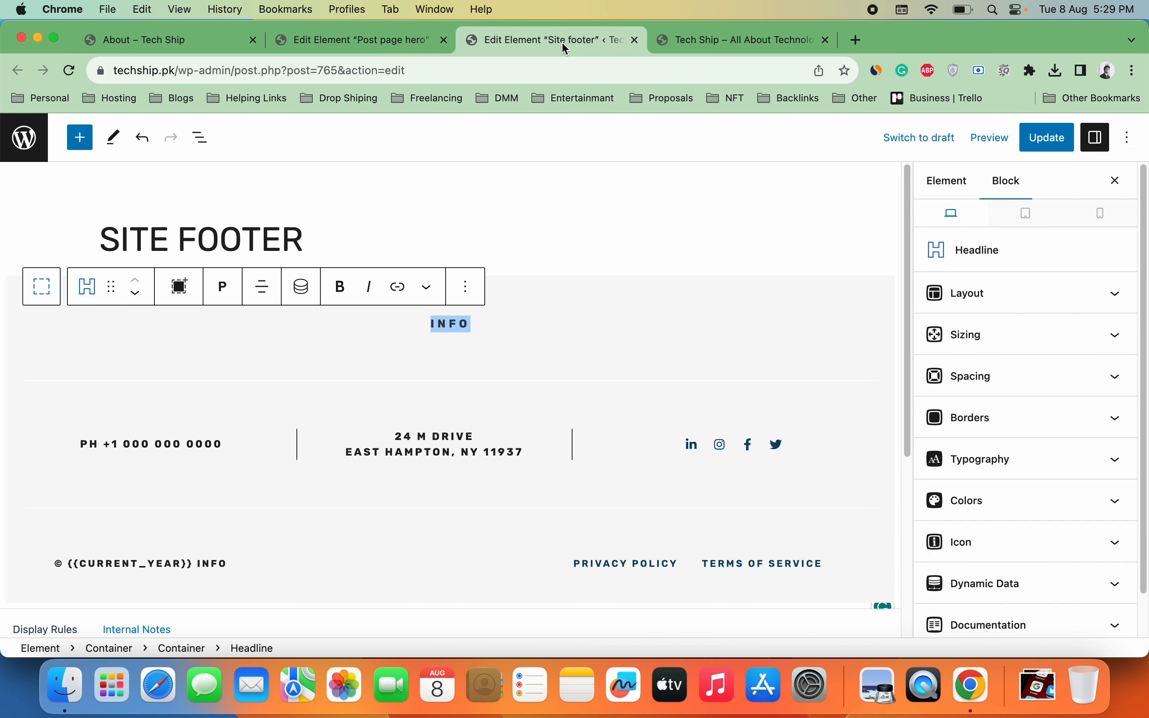
pyautogui.write('I AM OSAMA, OWNER OF TECH SHIP. I HAVE 5 YEARS OF EXPERIENCE IN DIGITAL MARKETING AND SEO. I HAVE CREATED THIS BLOG TO EDUCATE PEOPLE.')
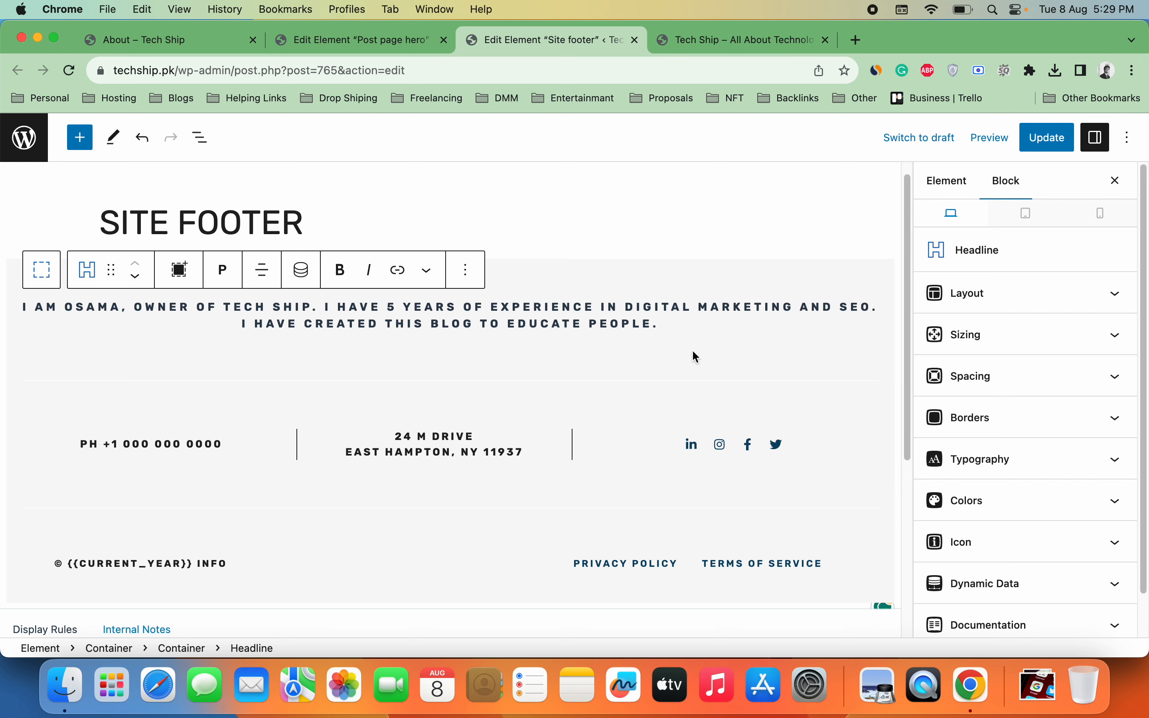
pyautogui.tripleClick(205, 444)
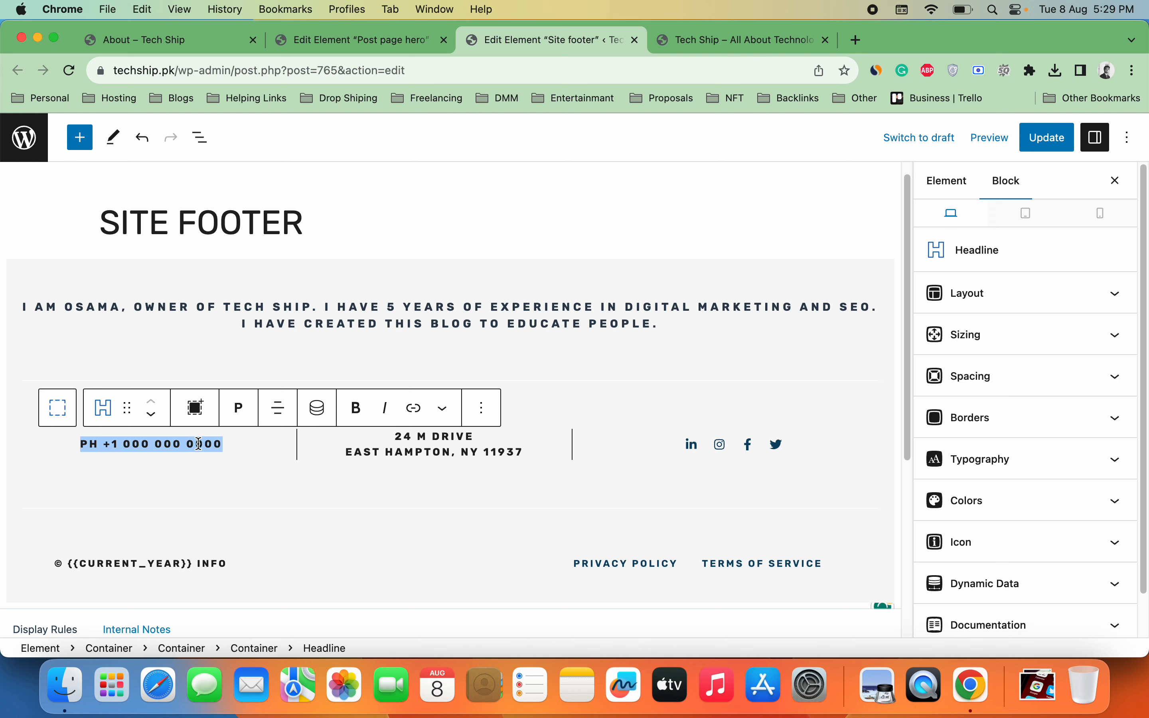
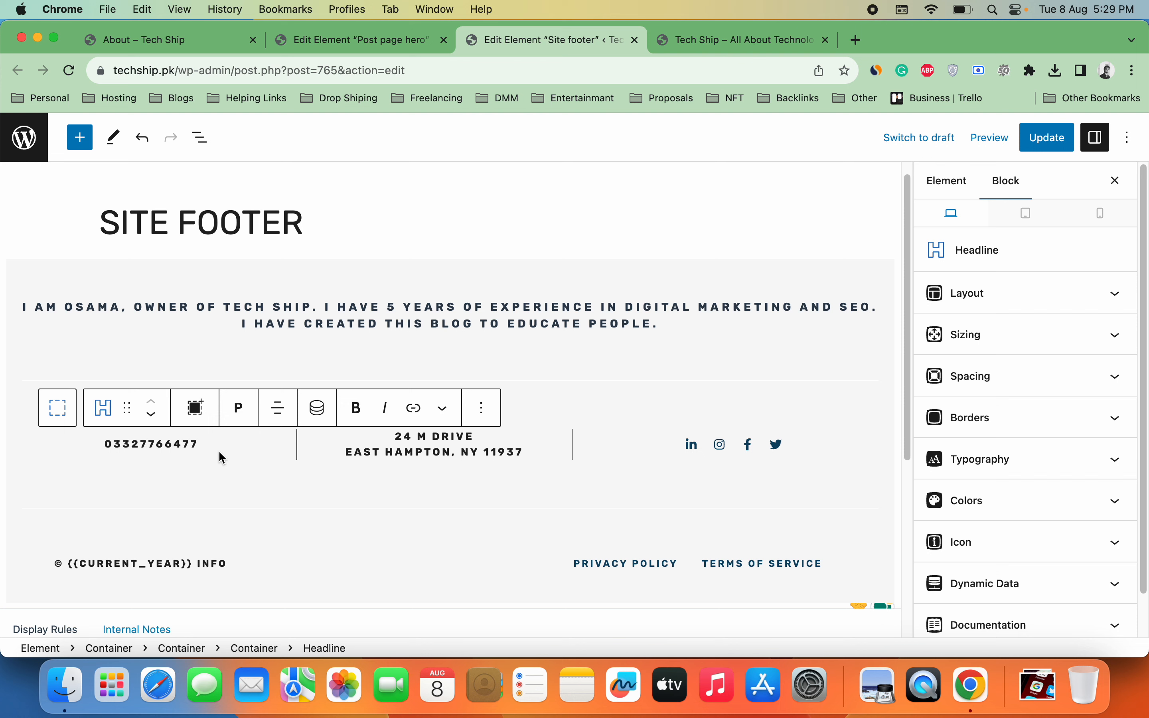
pyautogui.tripleClick(452, 443)
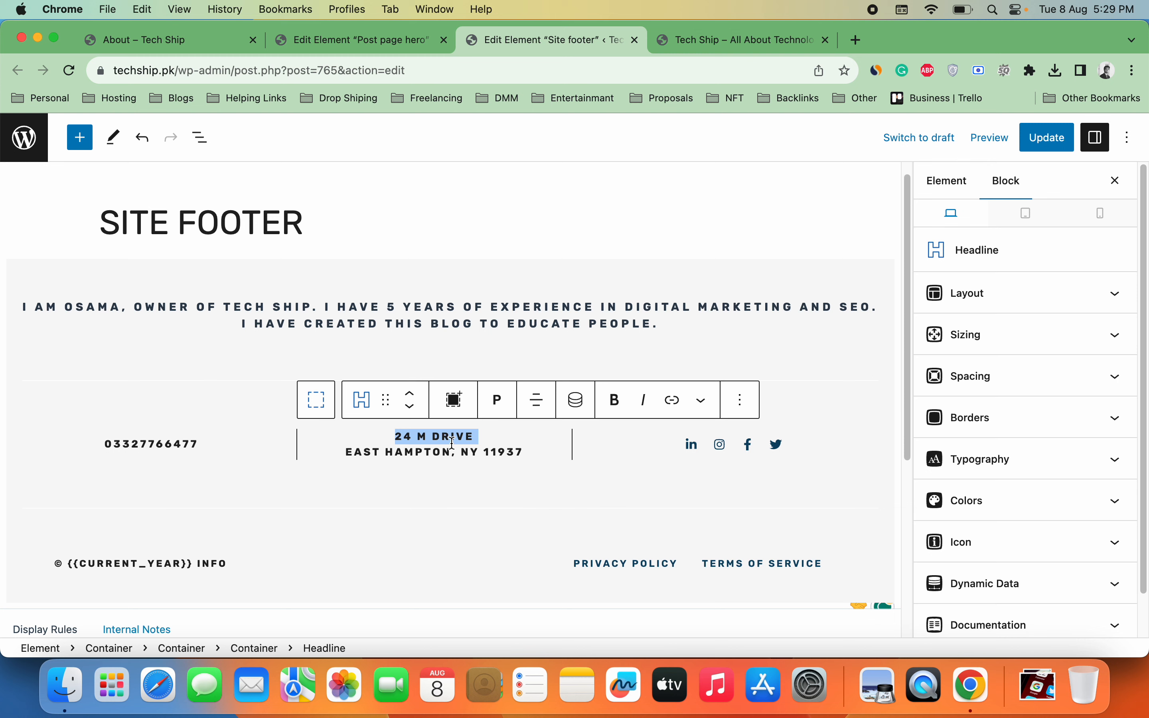
pyautogui.press('BackSpace')
pyautogui.tripleClick(454, 436)
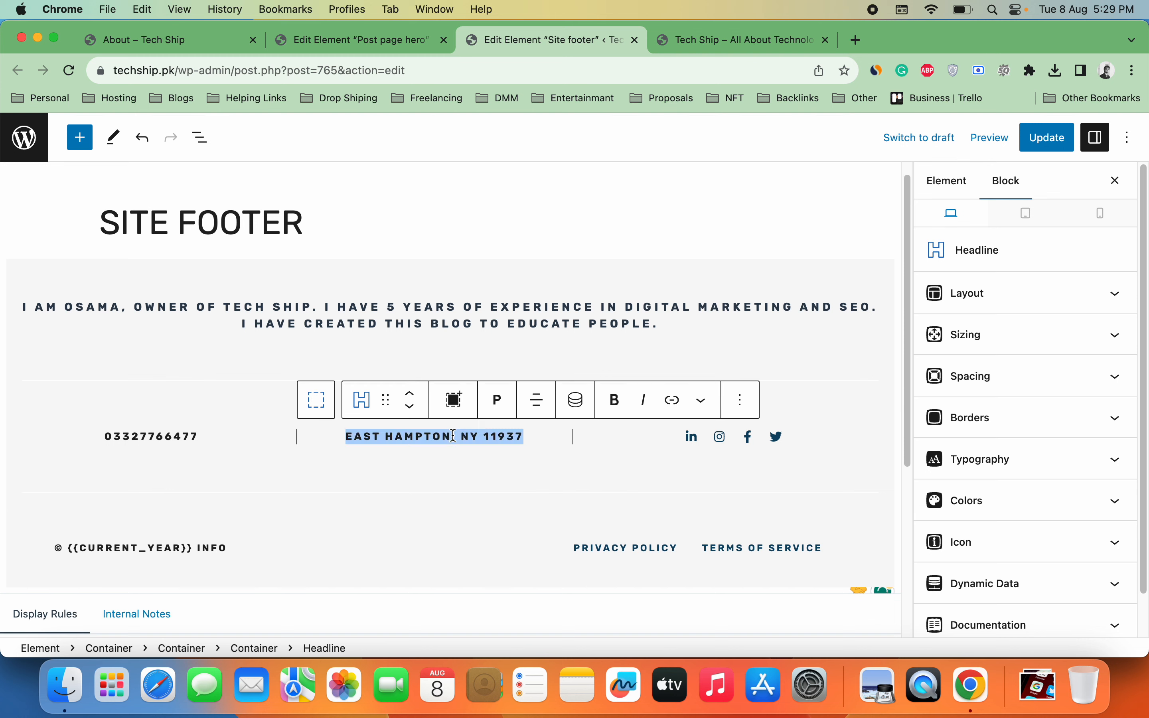
pyautogui.write('PAKISTAN')
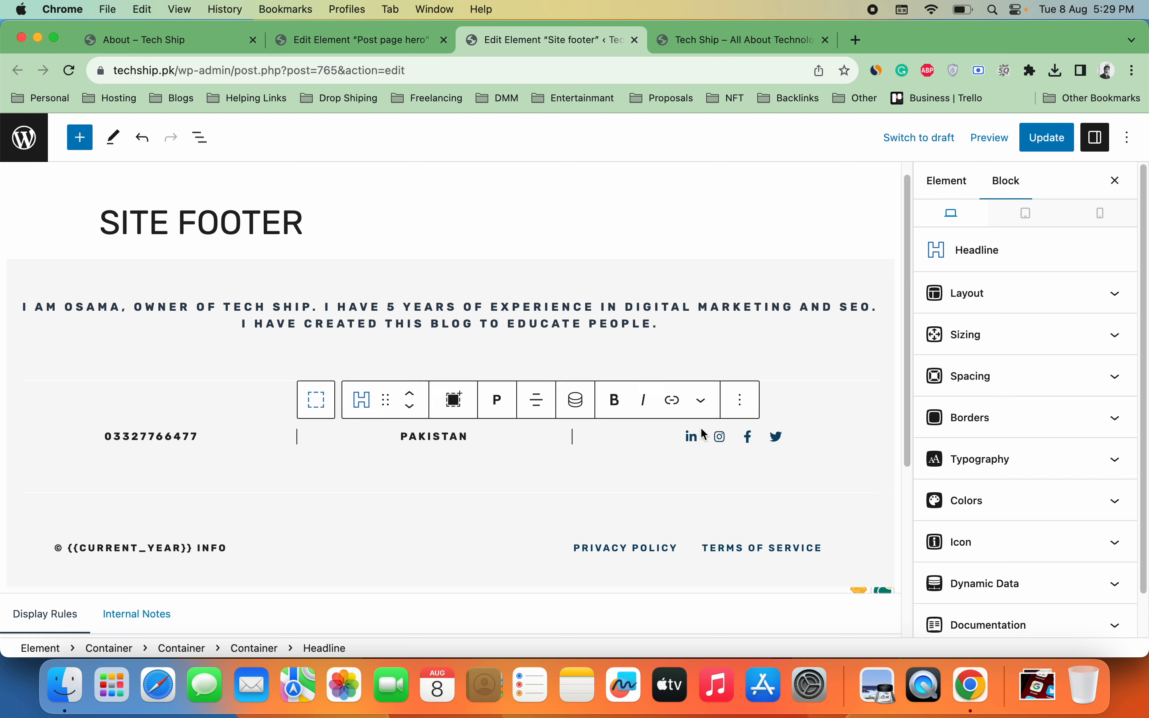
pyautogui.click(694, 439)
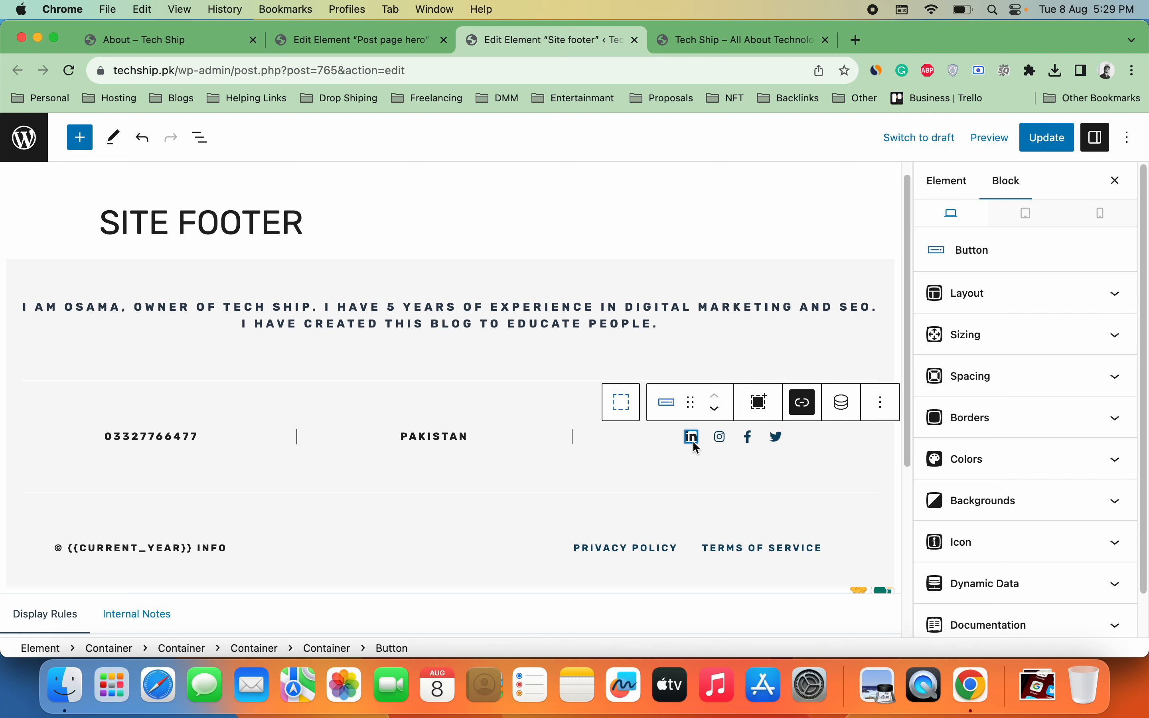
# Step: Check the link targets of the LinkedIn, Instagram and Facebook footer icons
pyautogui.click(801, 407)
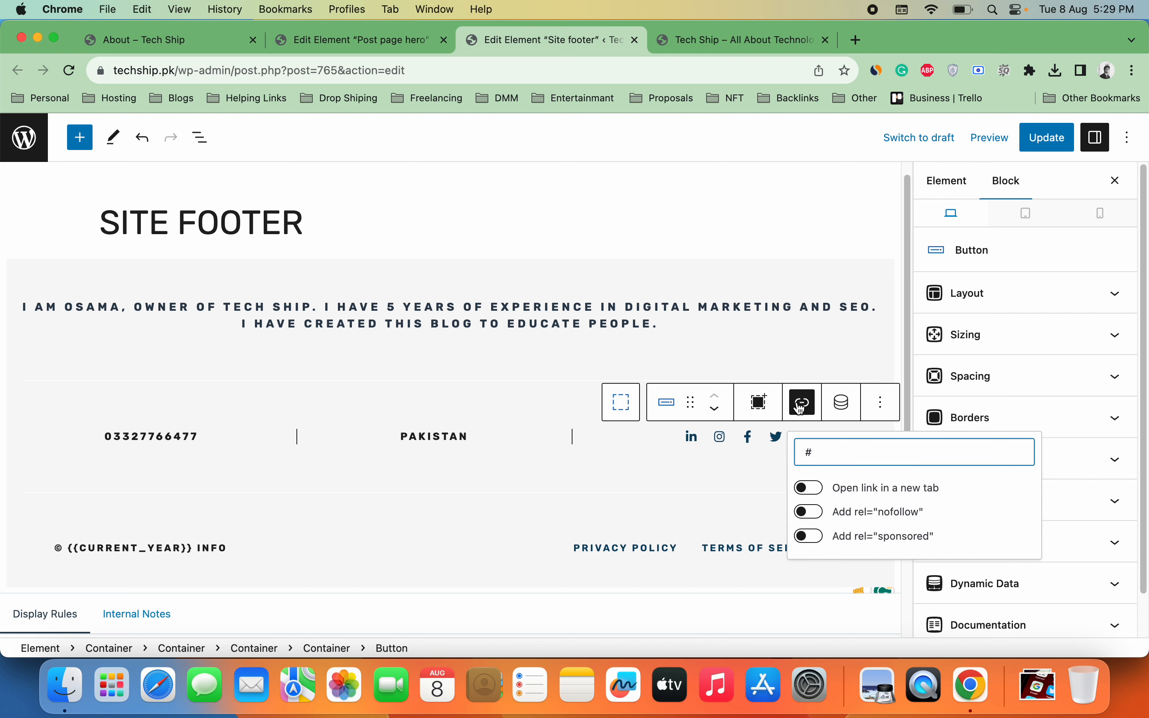
pyautogui.click(721, 439)
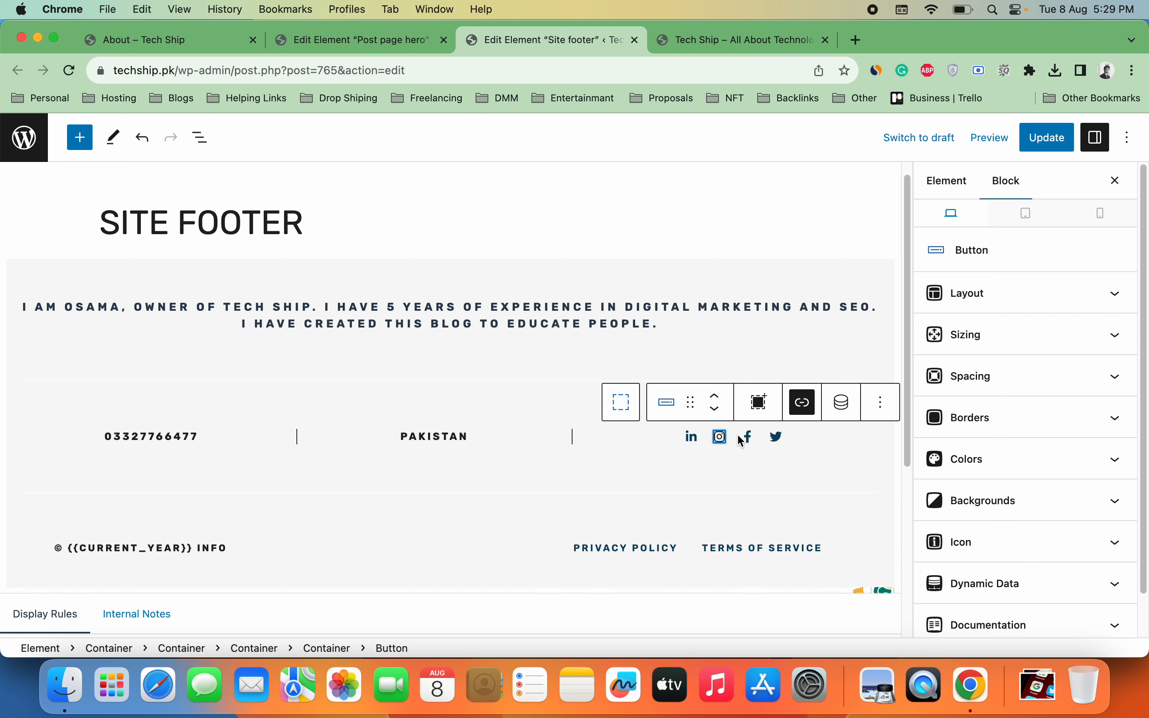
pyautogui.click(807, 409)
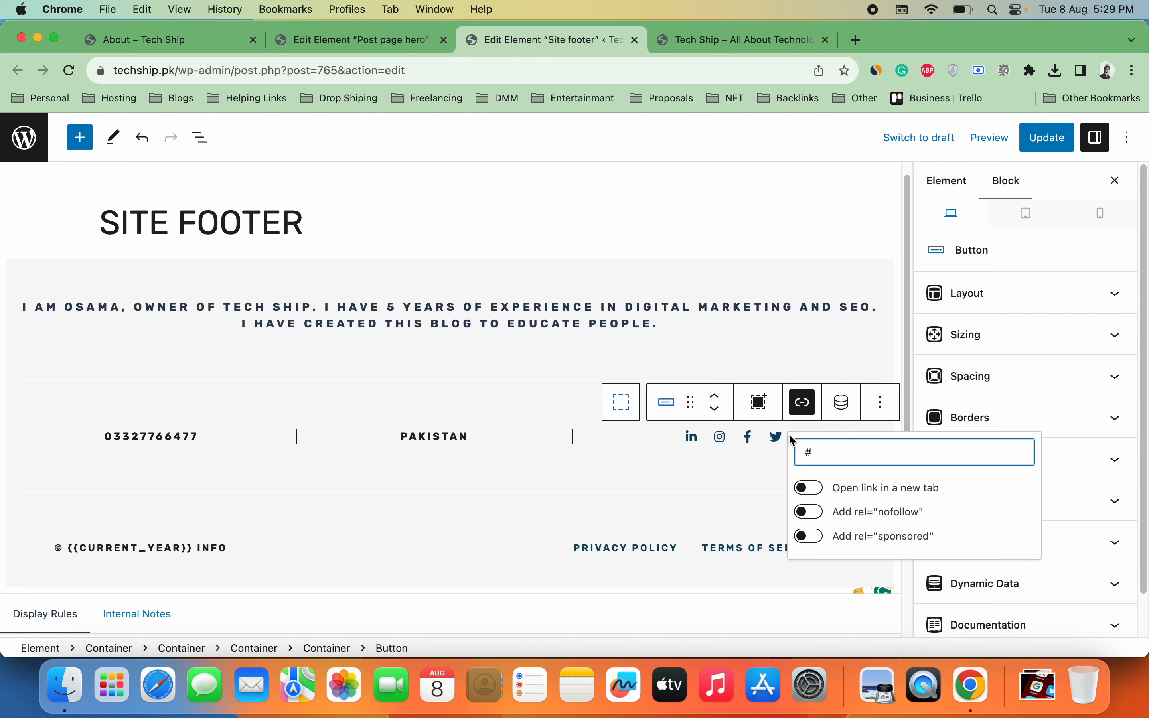
pyautogui.click(750, 438)
pyautogui.click(802, 403)
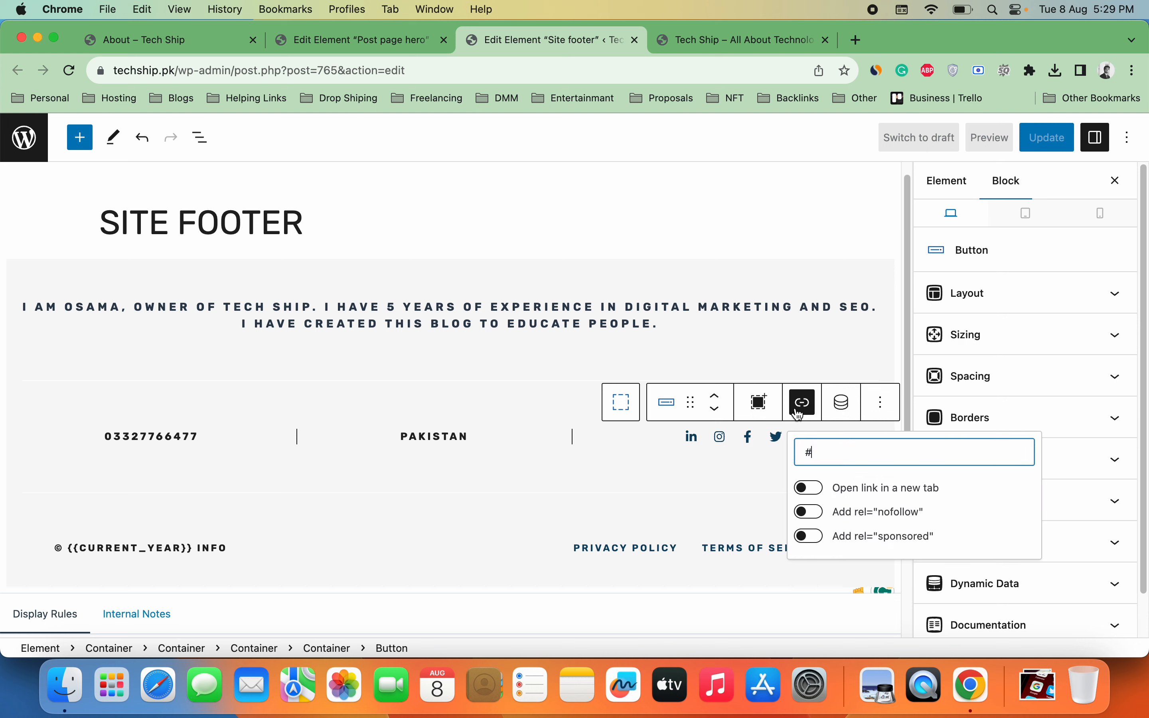
# Step: Delete the LinkedIn icon button through its block options menu
pyautogui.click(692, 436)
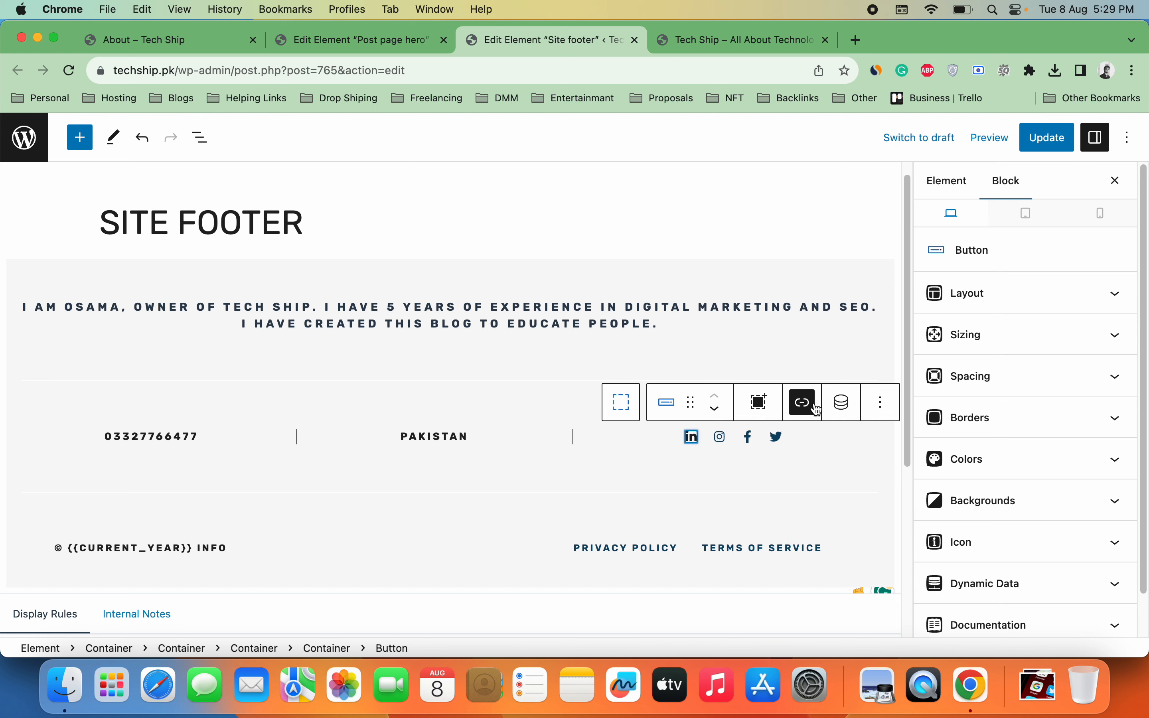
pyautogui.rightClick(695, 440)
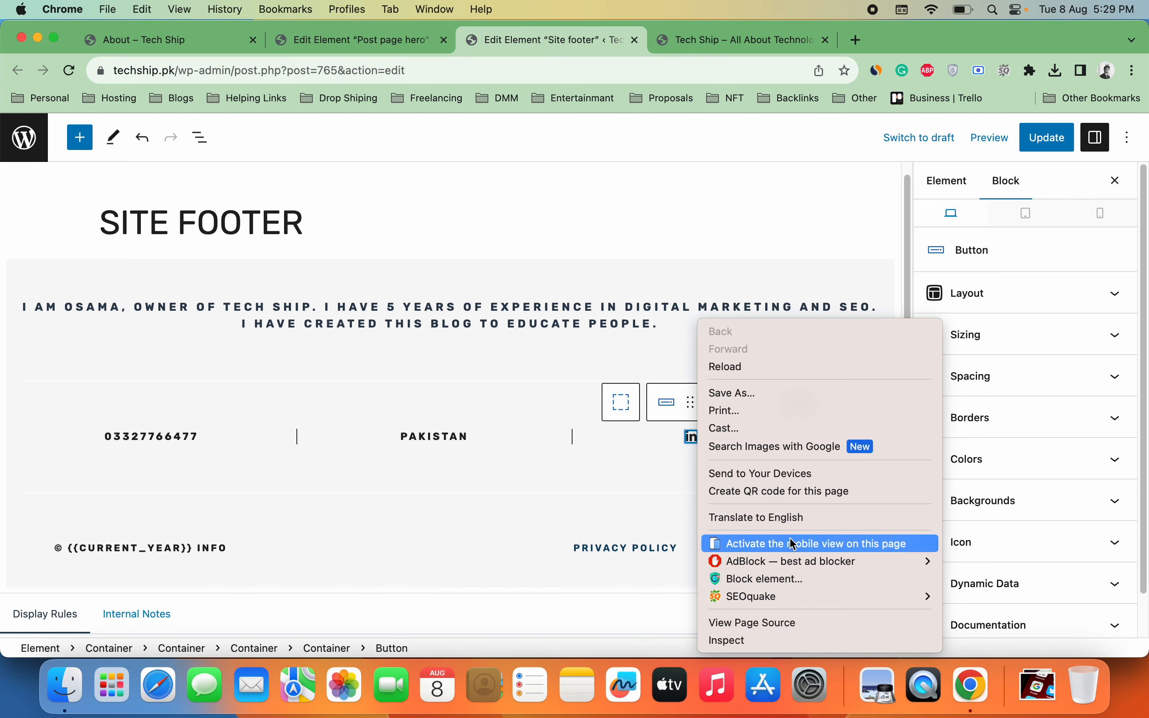
pyautogui.click(661, 473)
pyautogui.rightClick(691, 441)
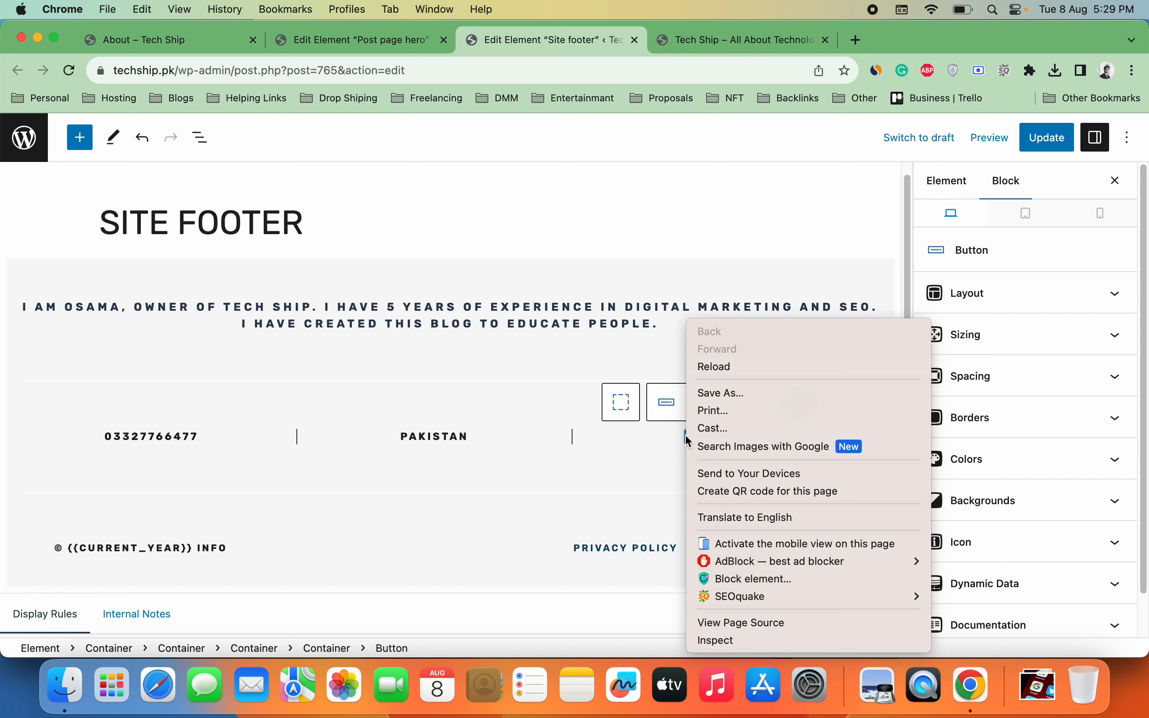
pyautogui.click(647, 464)
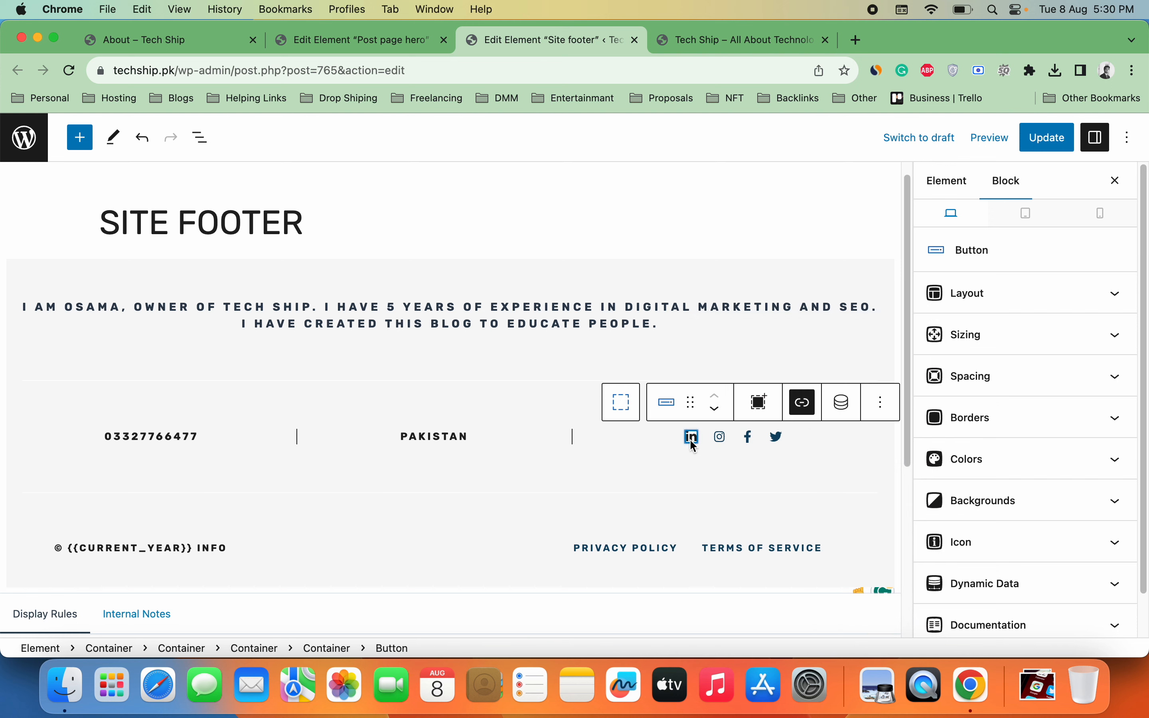
pyautogui.click(884, 409)
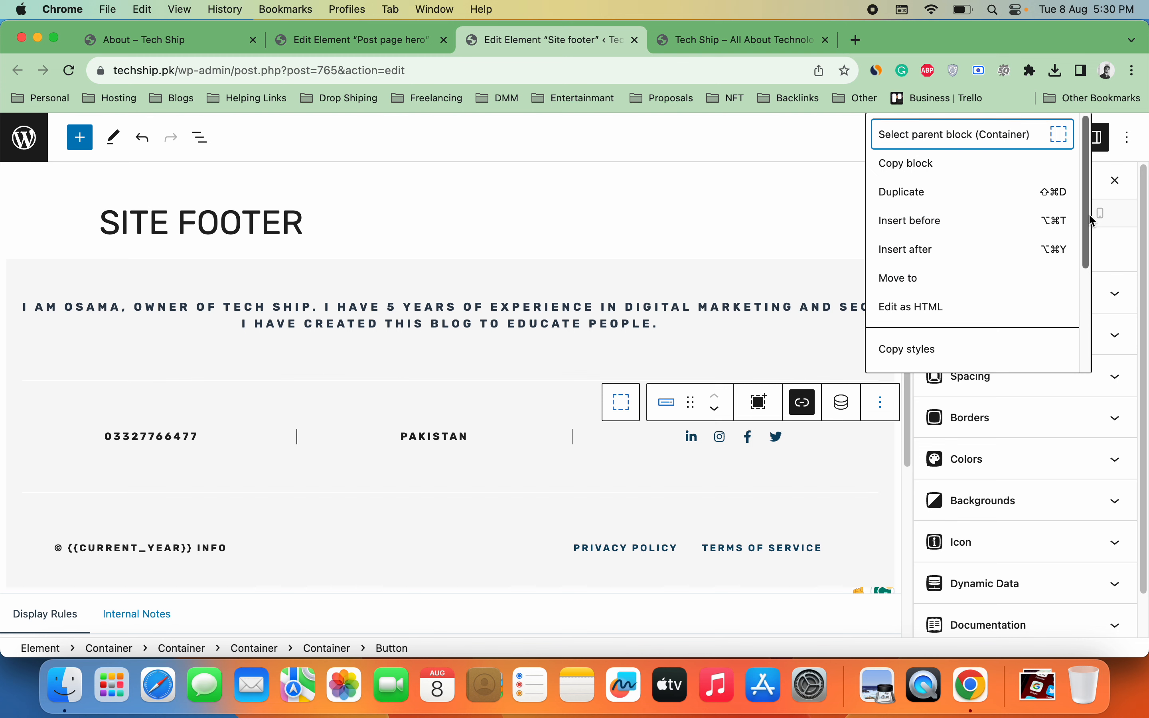
pyautogui.moveTo(1092, 221); pyautogui.dragTo(1074, 323)
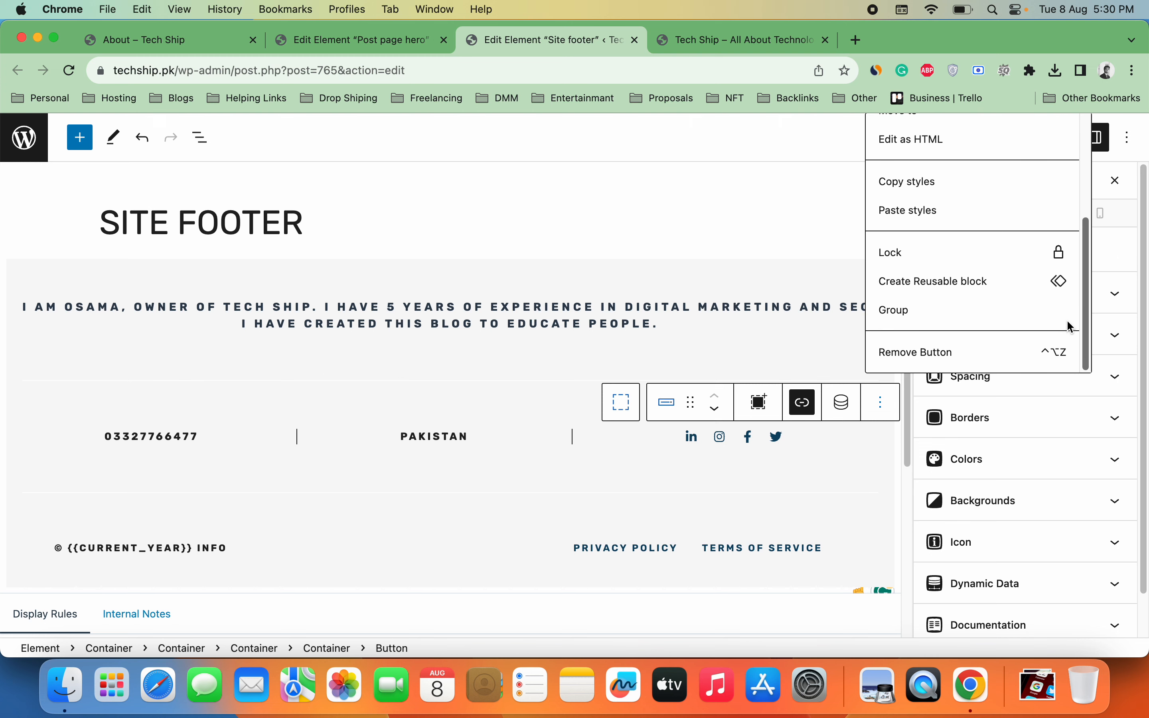
pyautogui.click(955, 363)
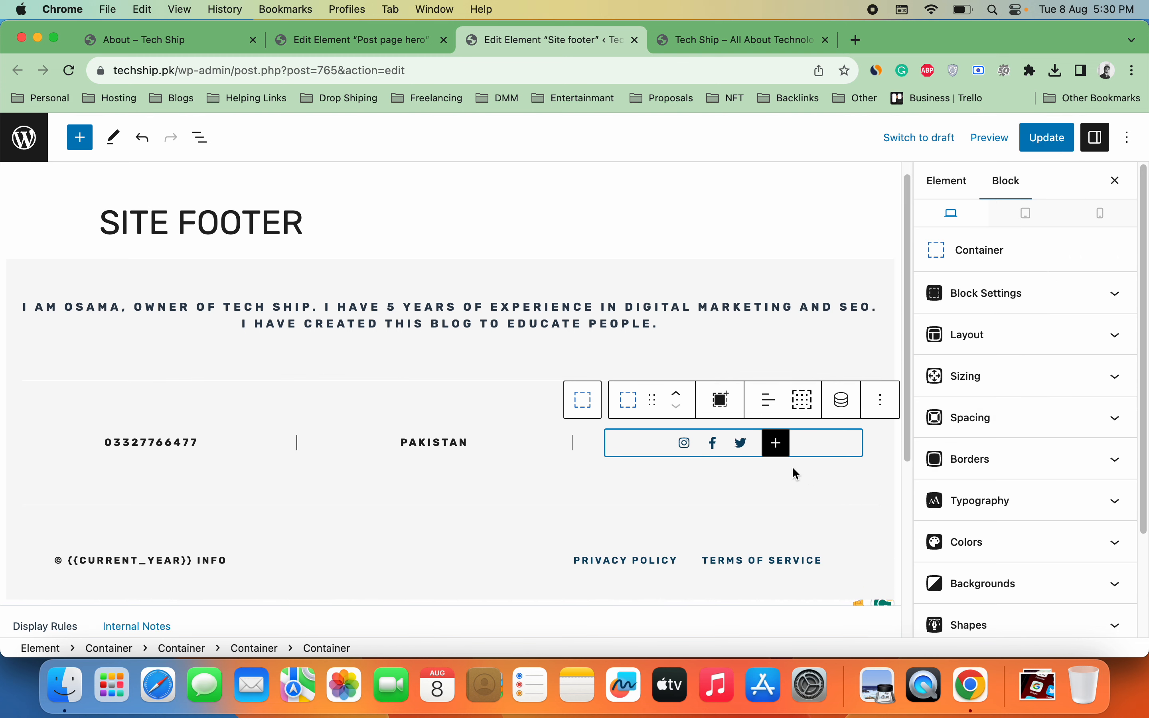
pyautogui.click(776, 451)
# Step: Insert a TikTok embed block beside the social icons, then delete it again
pyautogui.write('tik t')
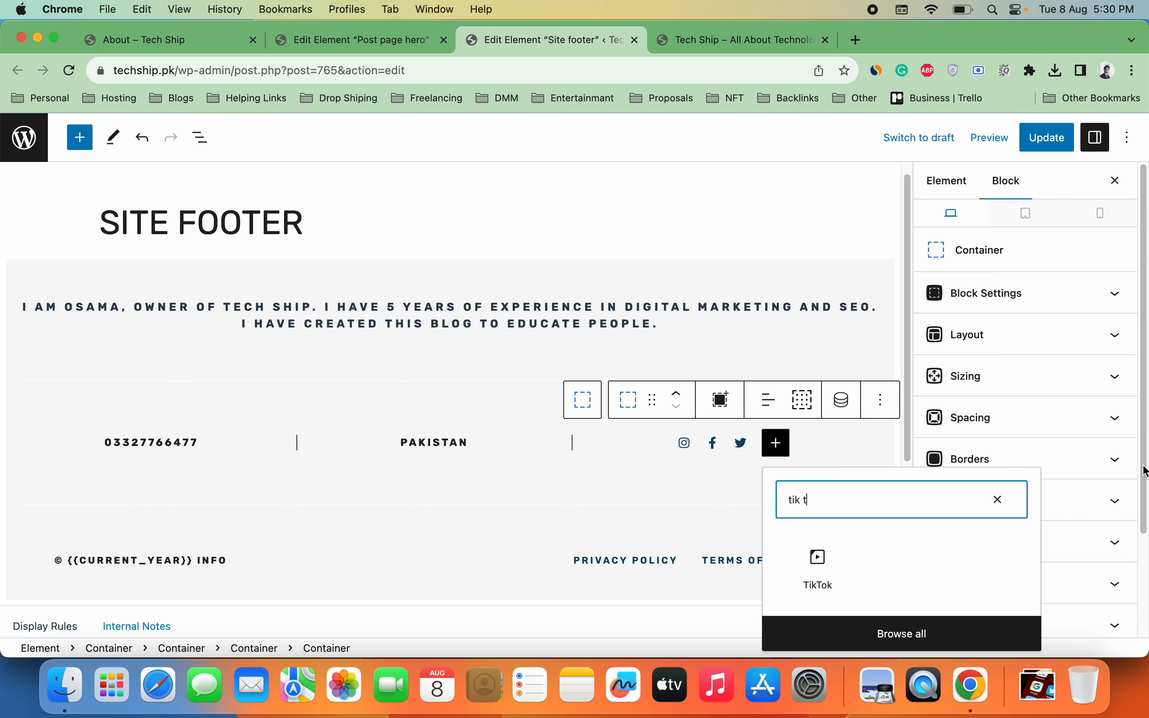
pyautogui.click(796, 559)
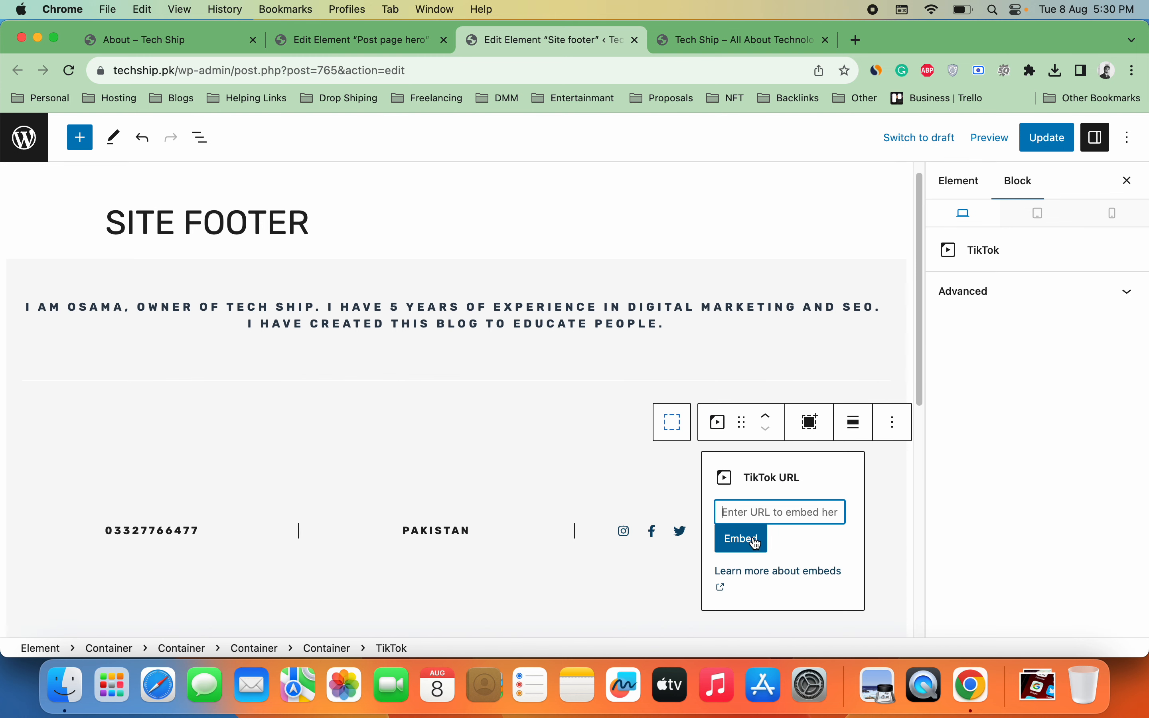
pyautogui.write('#')
pyautogui.press('BackSpace')
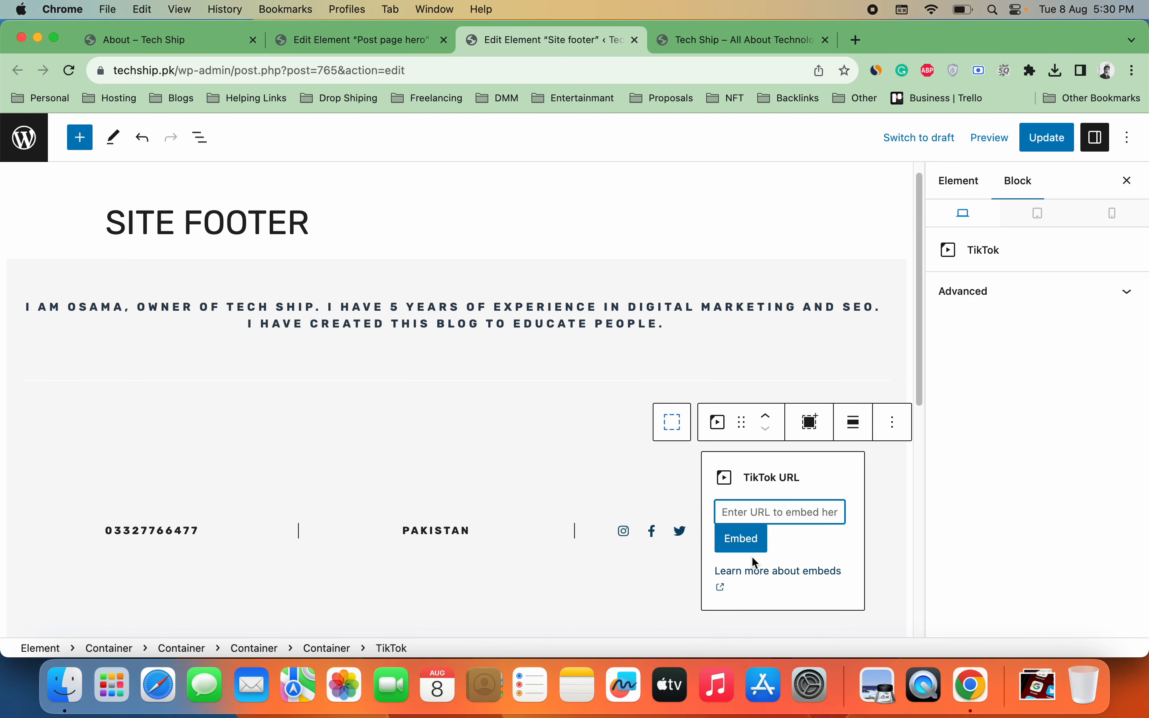
pyautogui.click(691, 584)
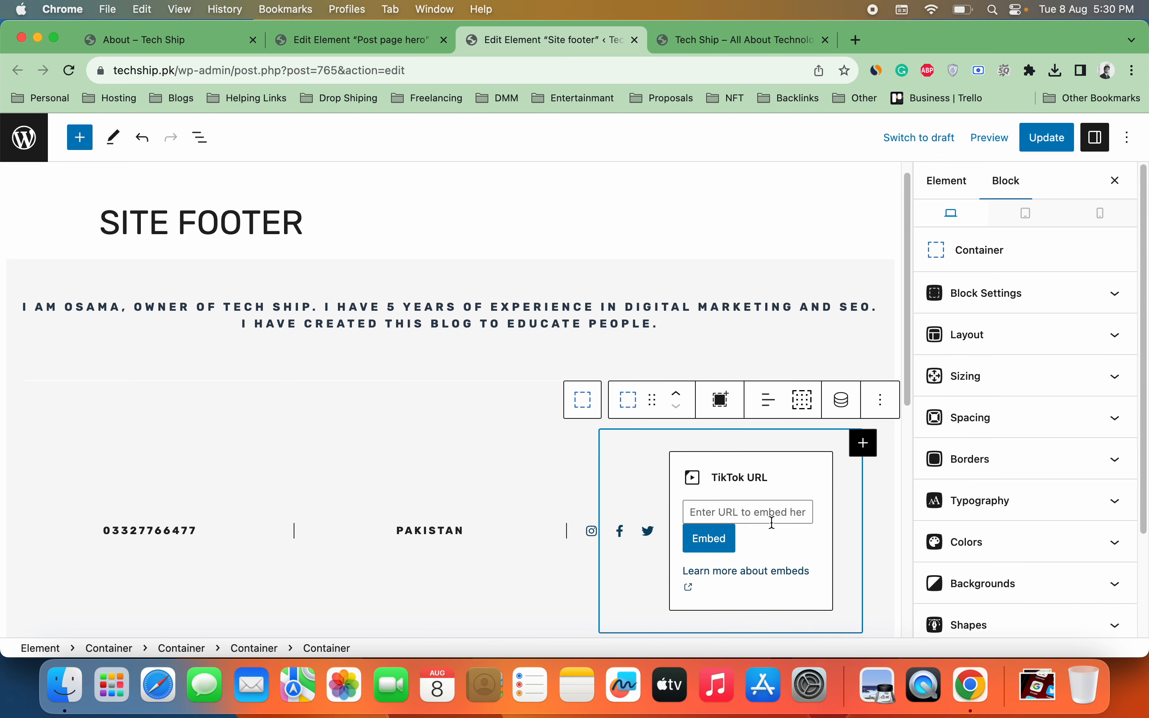
pyautogui.click(831, 457)
pyautogui.click(876, 425)
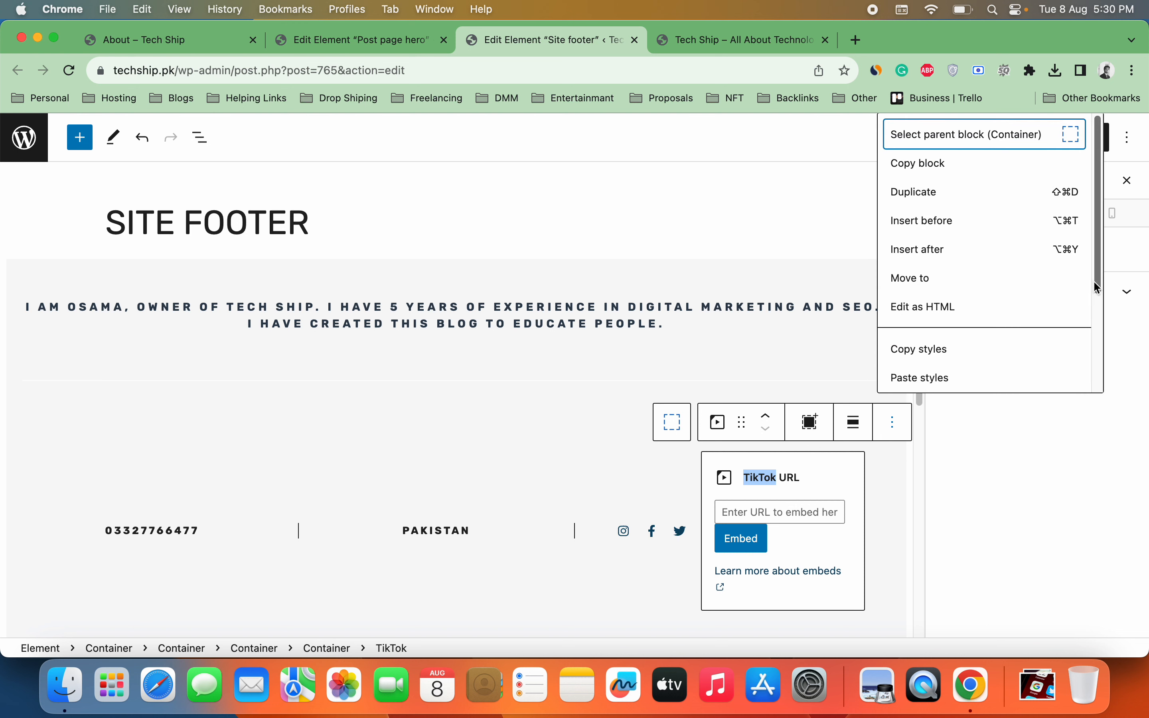
pyautogui.scroll(-5, 1094, 273)
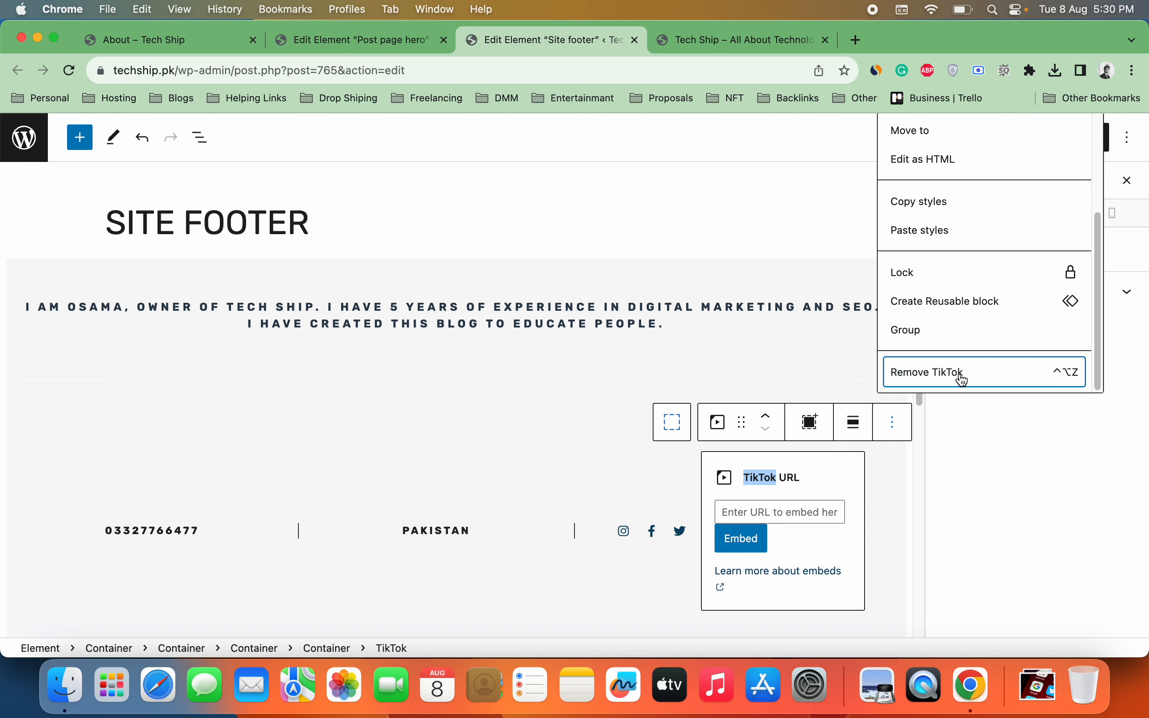
pyautogui.click(964, 378)
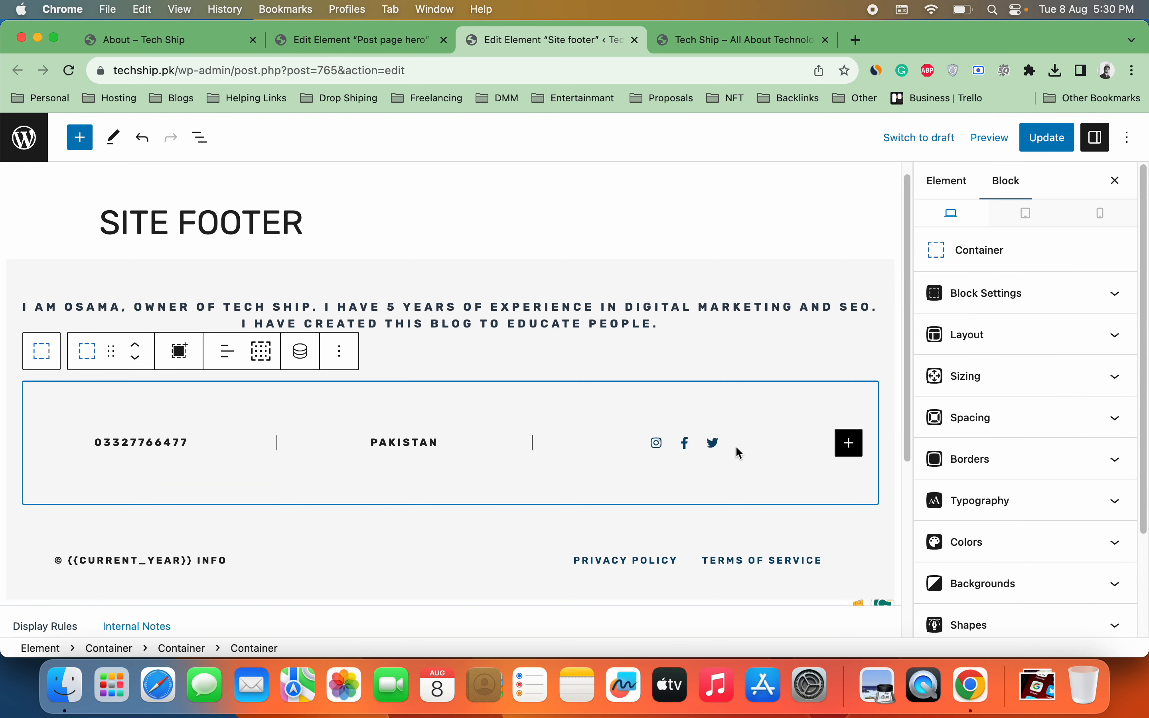
# Step: Add a new Social Icons block to the footer row, then remove it while still empty
pyautogui.click(849, 443)
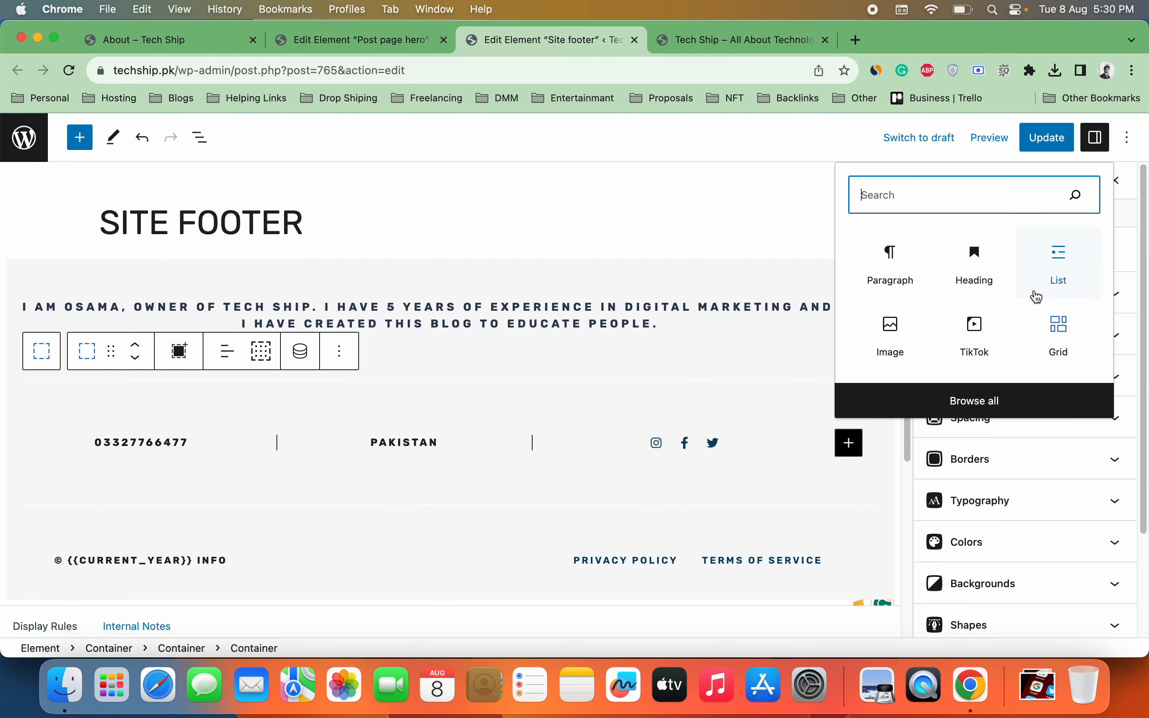
pyautogui.write('so')
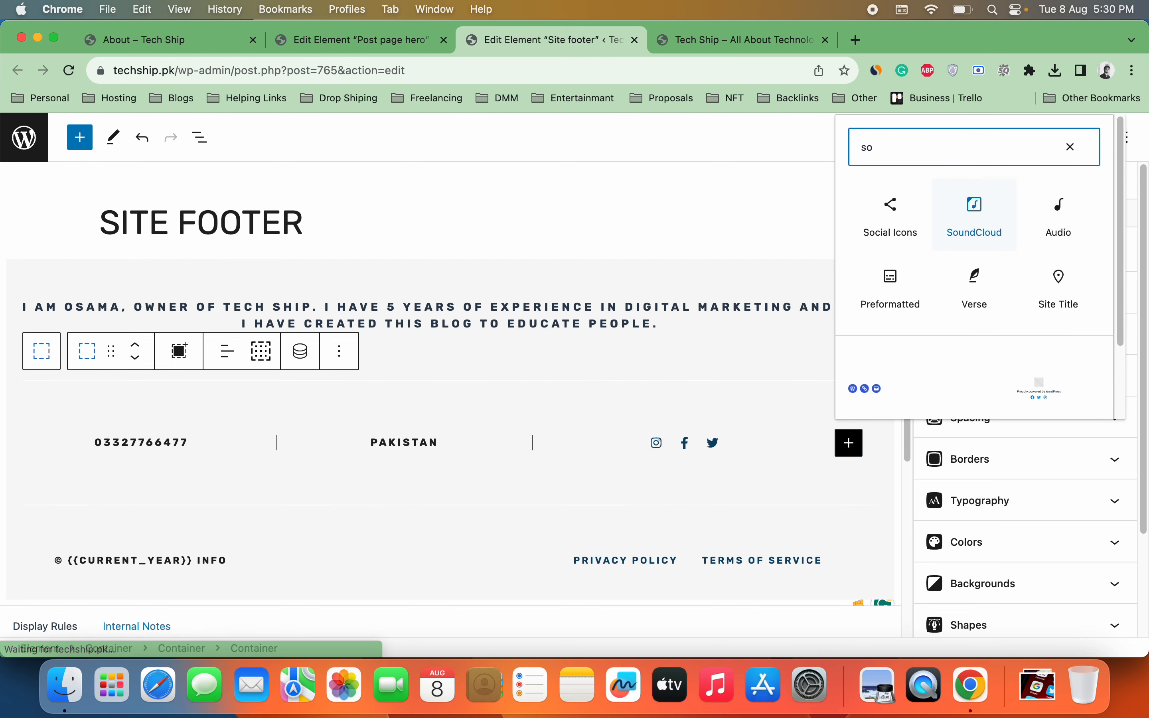
pyautogui.click(892, 223)
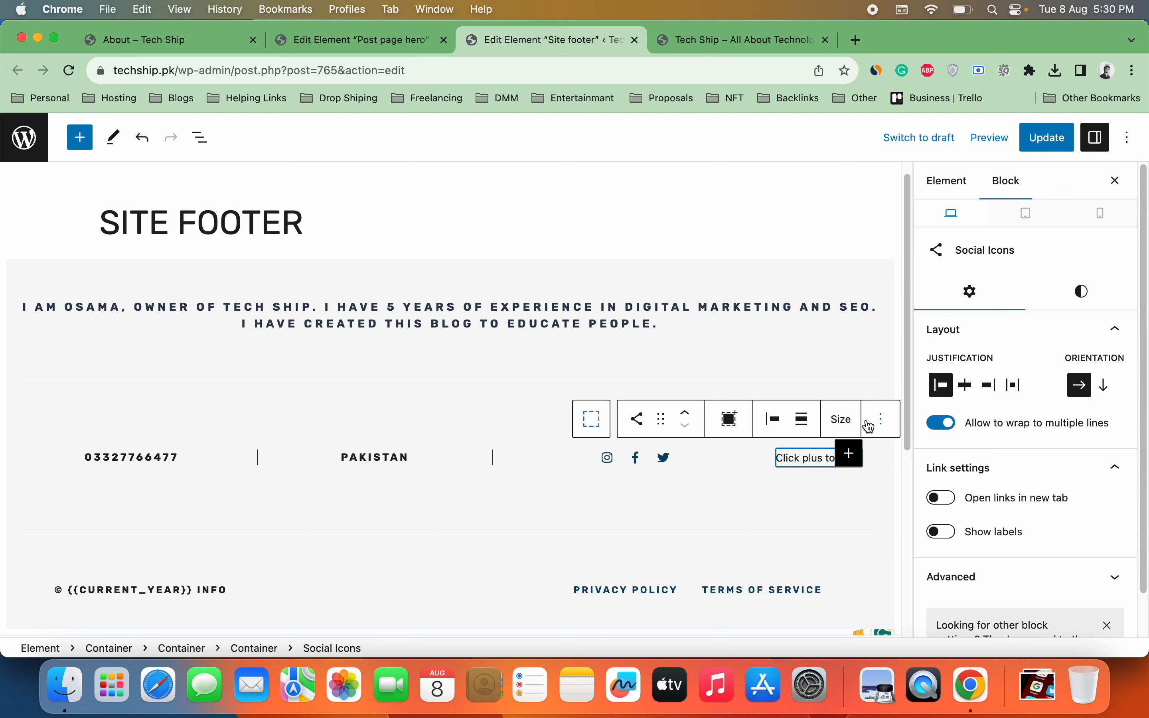
pyautogui.click(851, 452)
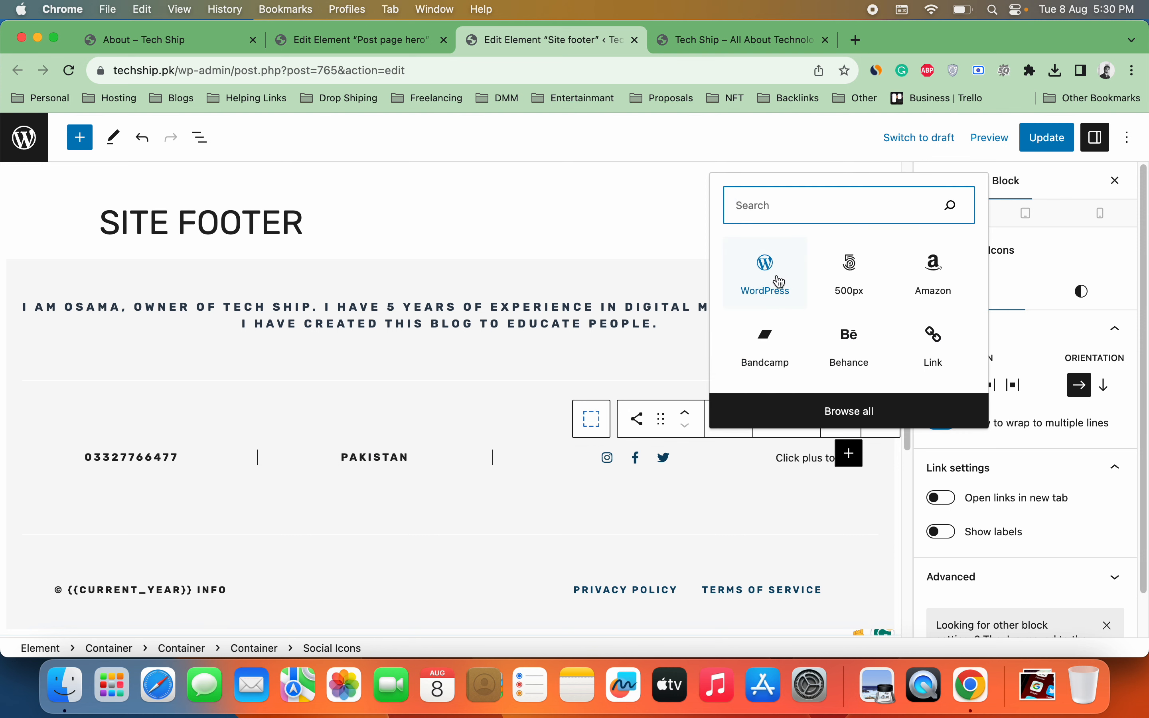
pyautogui.click(881, 420)
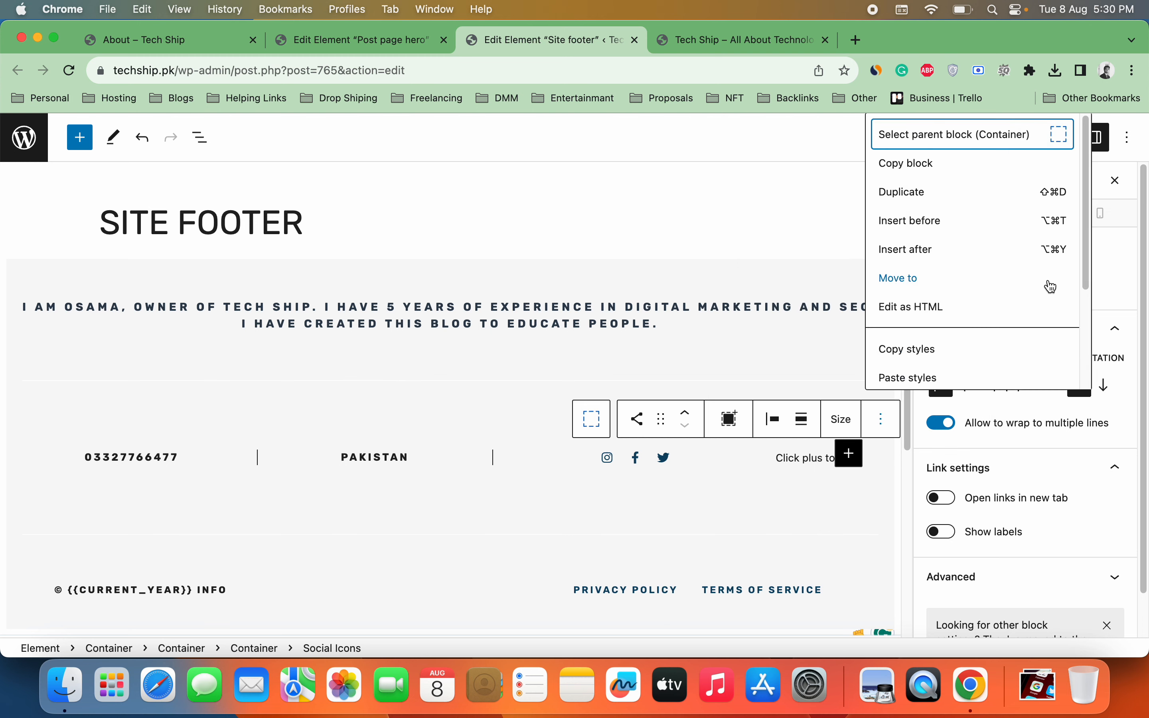
pyautogui.moveTo(1087, 252); pyautogui.dragTo(1082, 364)
pyautogui.click(980, 370)
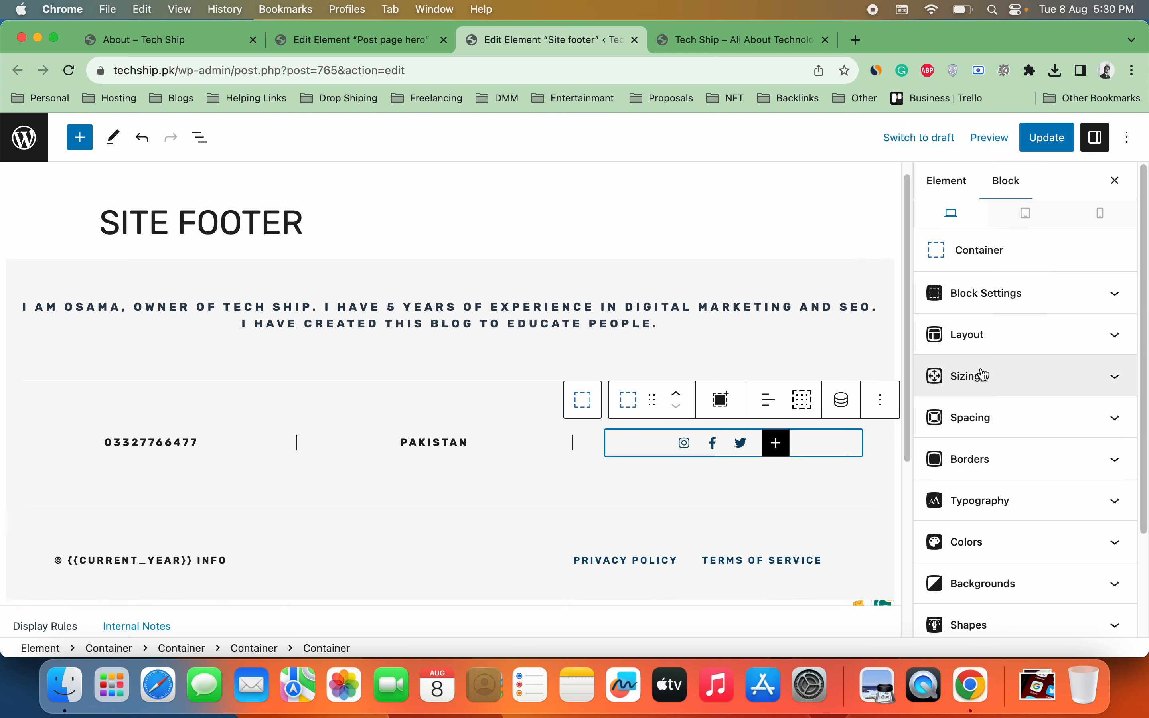
# Step: Select the remaining Instagram and Facebook icons to review them
pyautogui.click(685, 445)
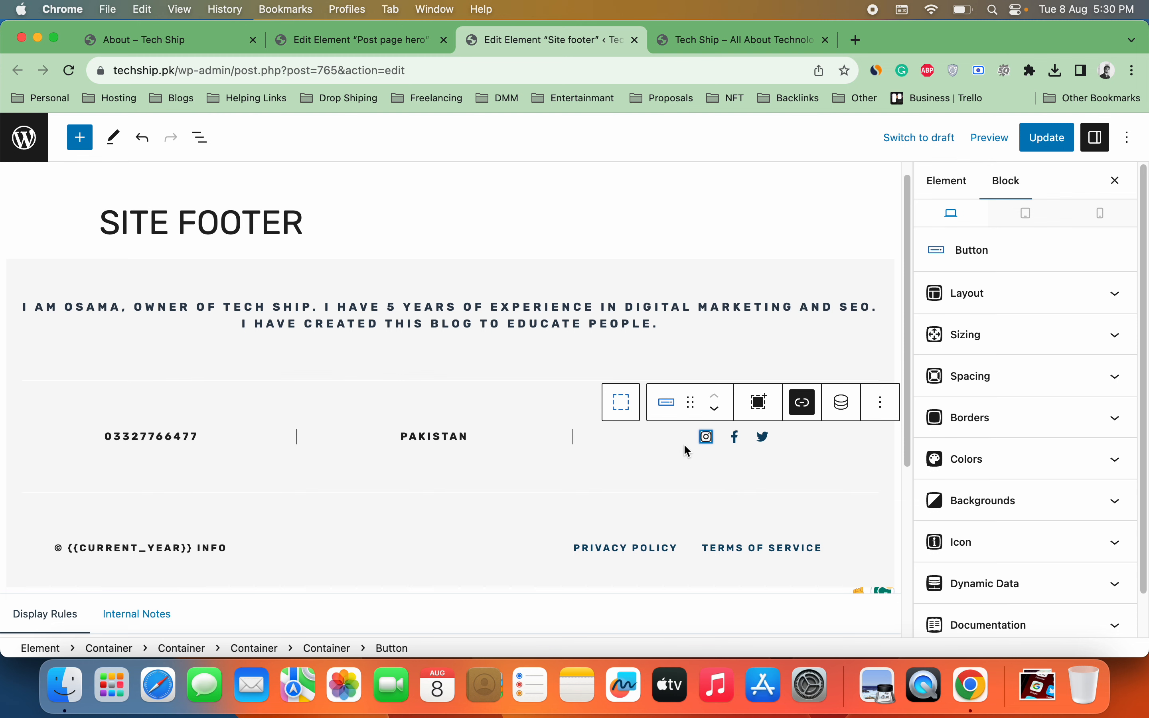
pyautogui.click(738, 443)
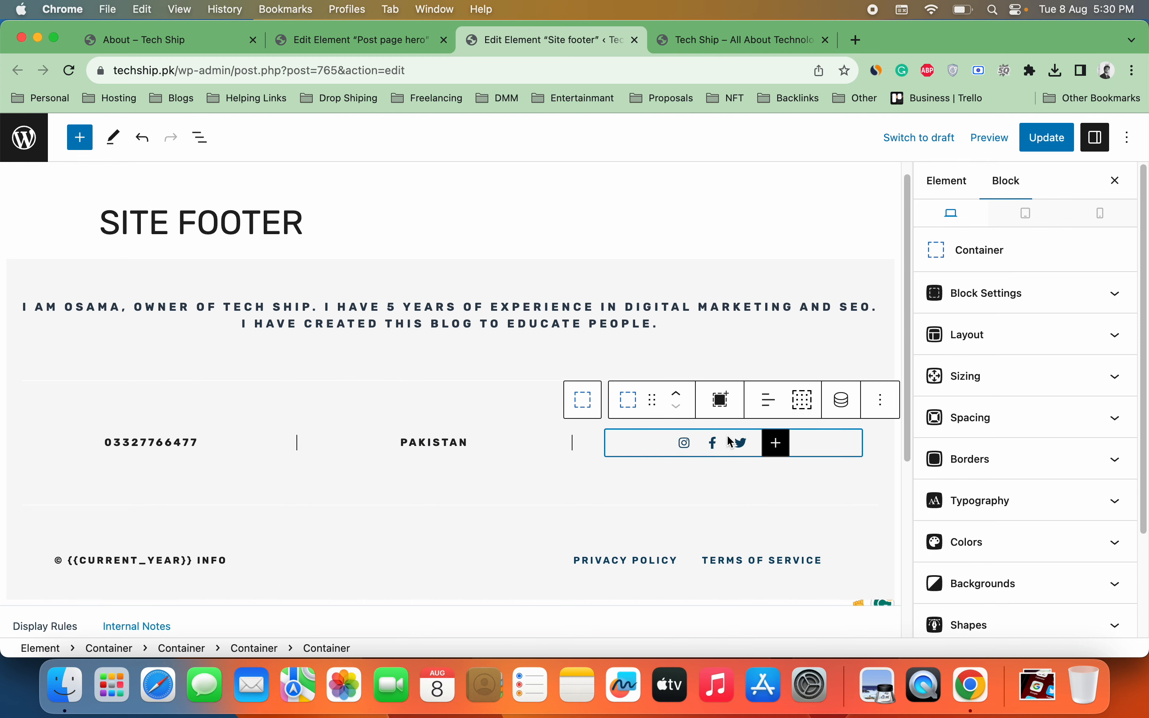
pyautogui.click(735, 444)
pyautogui.click(708, 438)
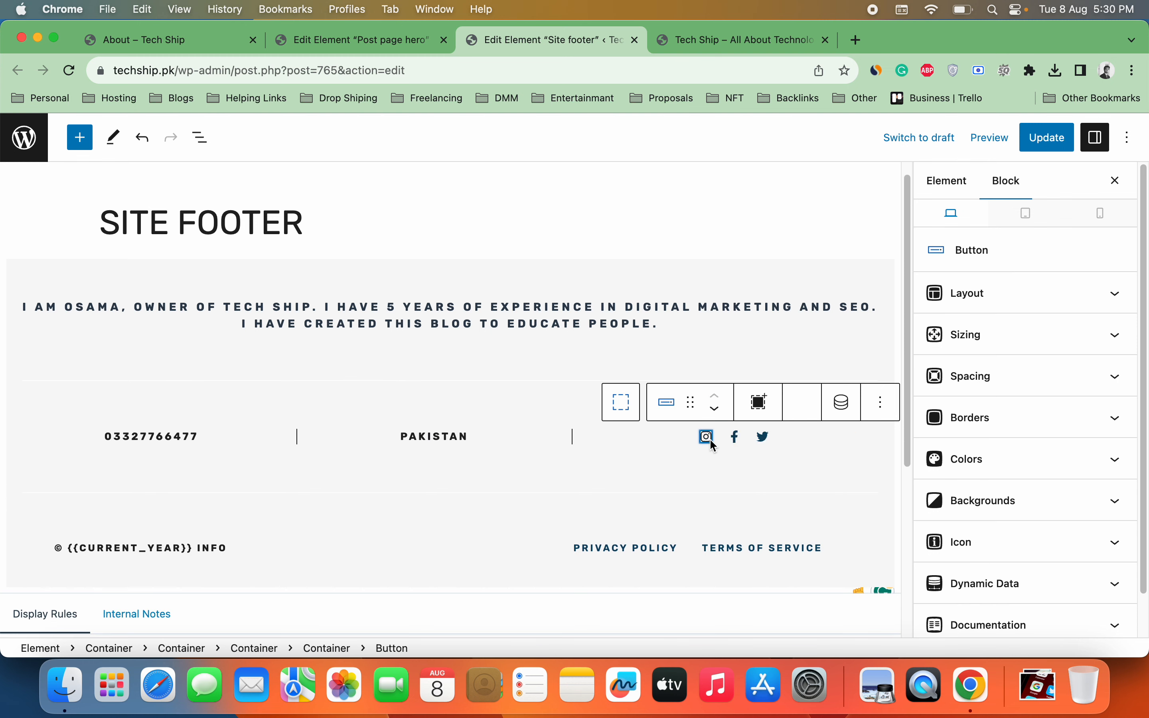
# Step: Change the copyright line to © {{2023}} TECH SHIP and update the footer element
pyautogui.doubleClick(153, 550)
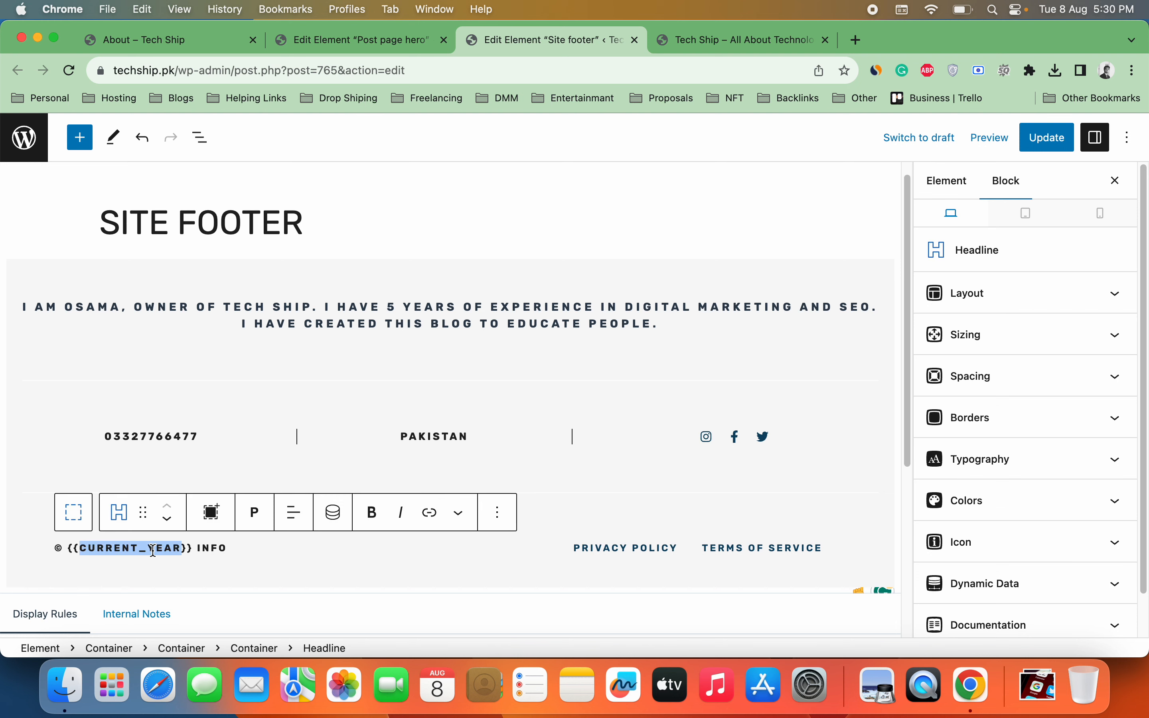
pyautogui.press('BackSpace')
pyautogui.write('20')
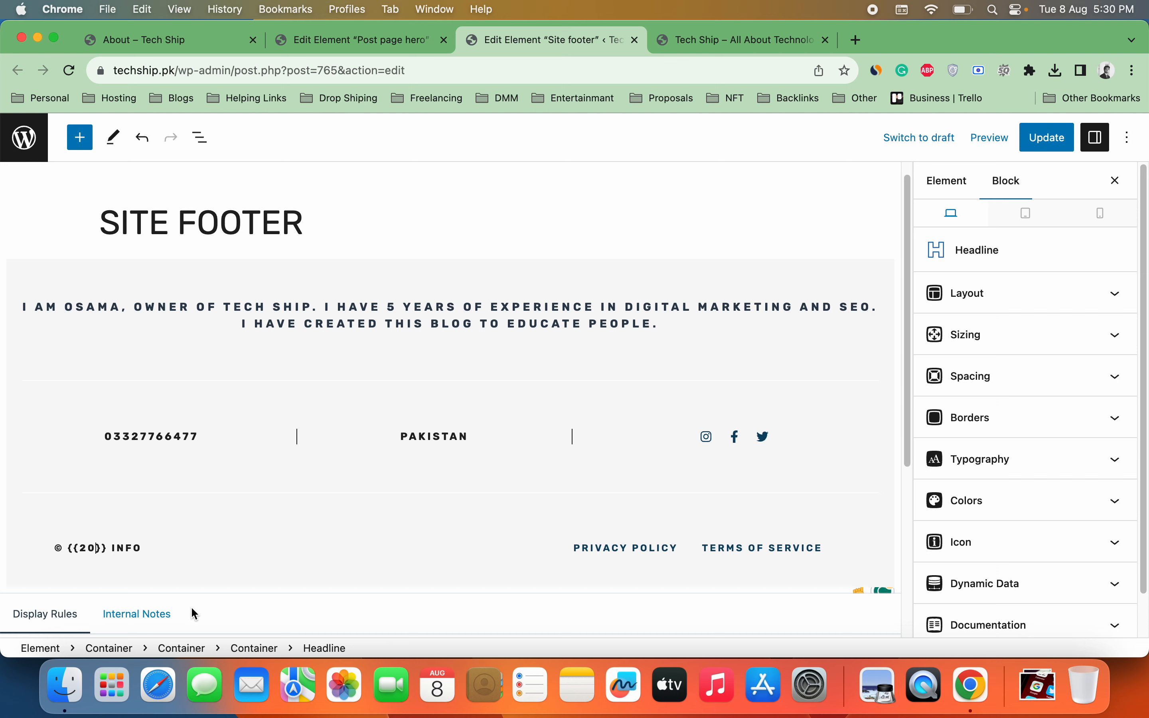
pyautogui.write('23')
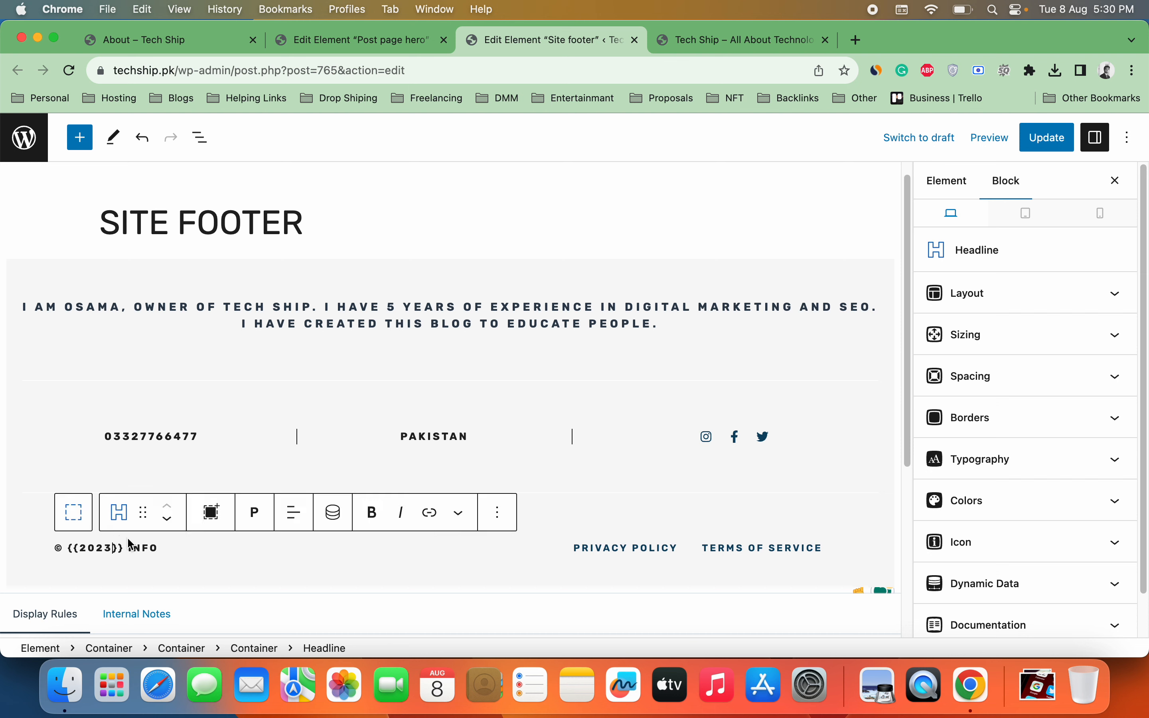
pyautogui.doubleClick(140, 546)
pyautogui.write('TECH SHIP')
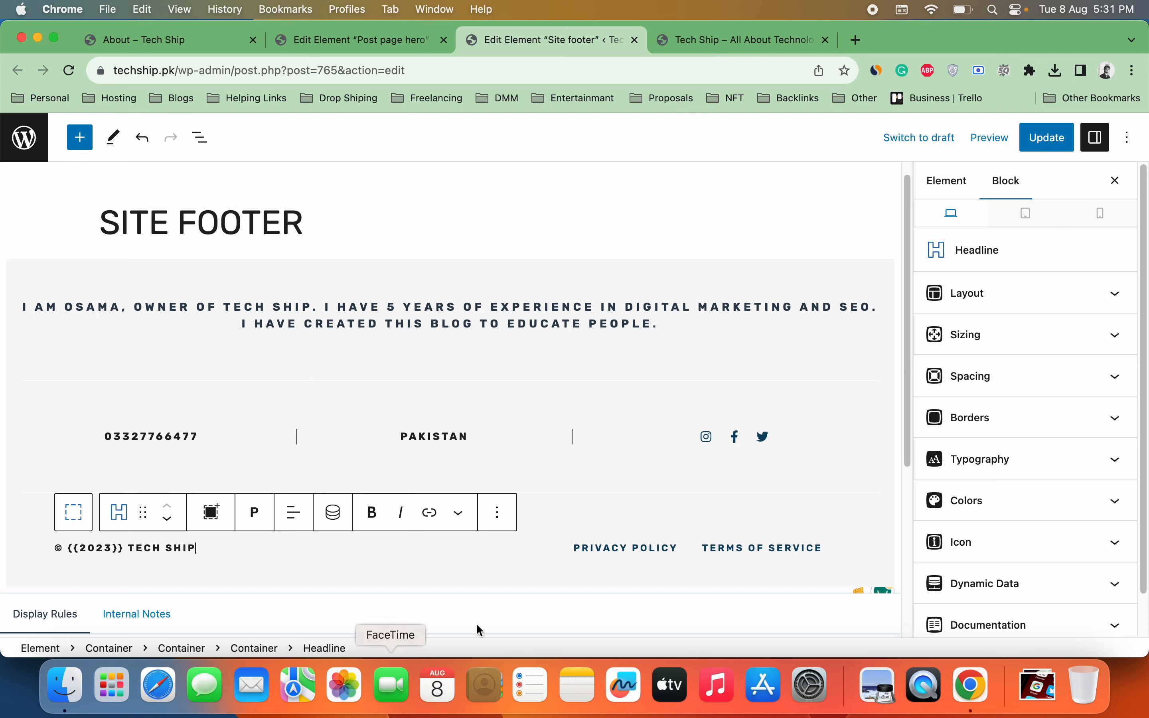
pyautogui.click(1063, 135)
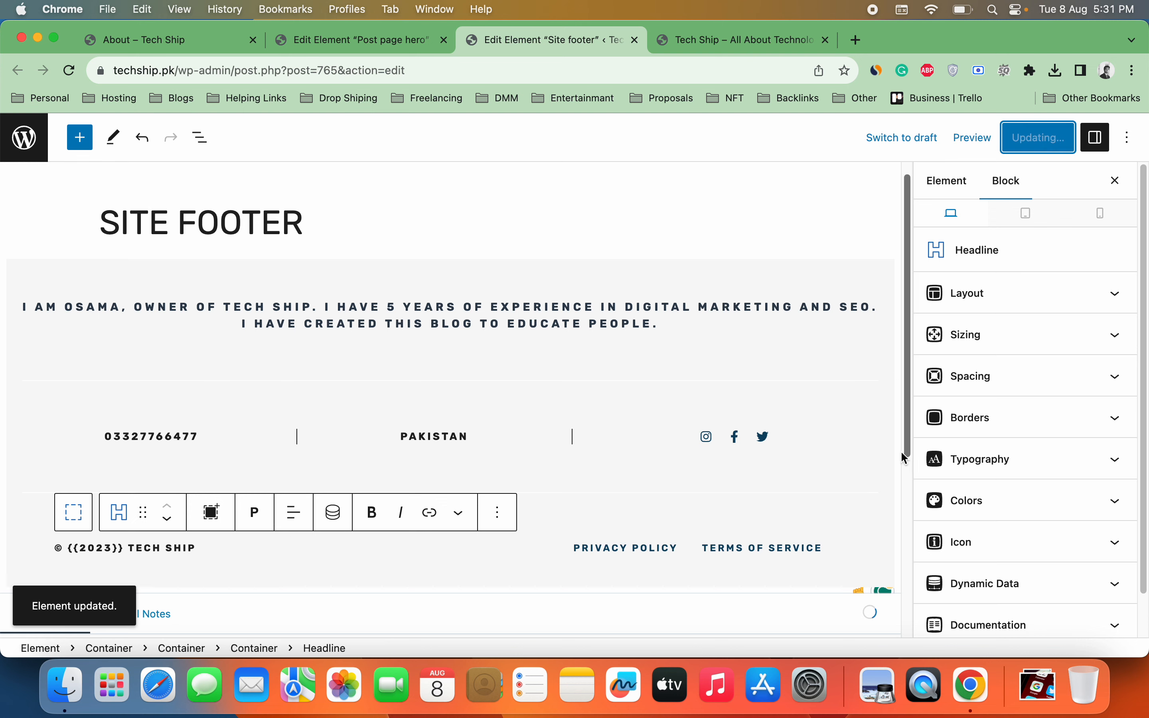
# Step: Select the bottom footer row's Terms of Service and Privacy Policy links
pyautogui.click(769, 547)
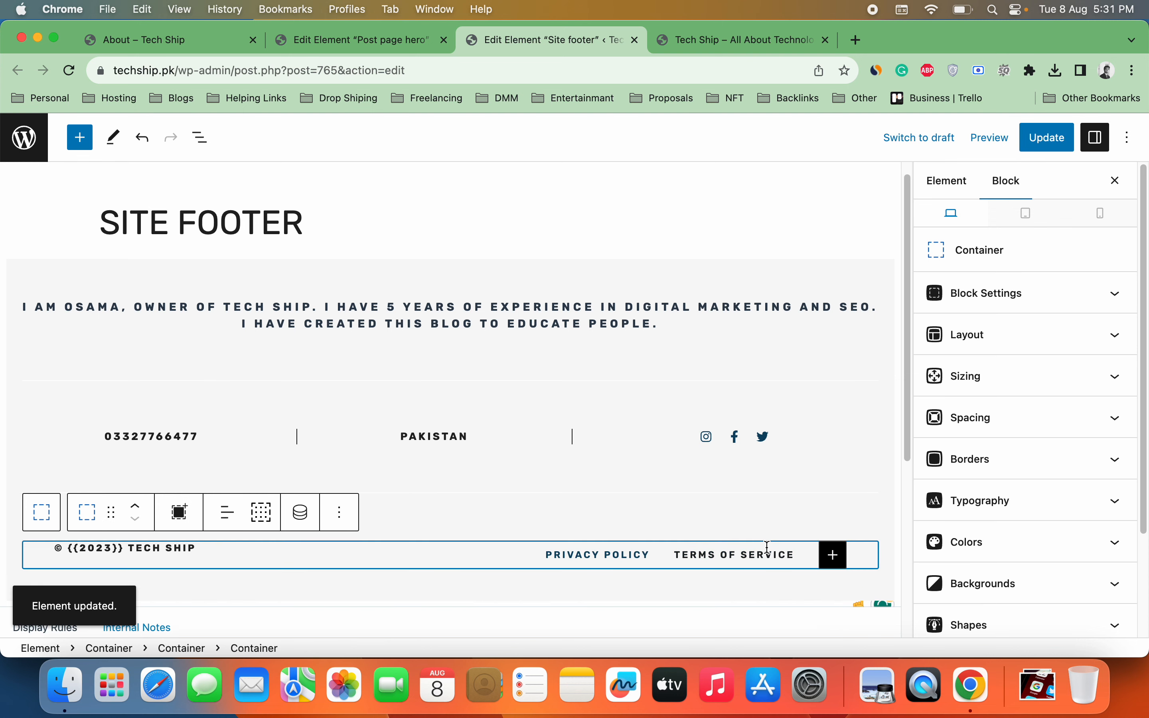
pyautogui.doubleClick(740, 546)
pyautogui.click(629, 551)
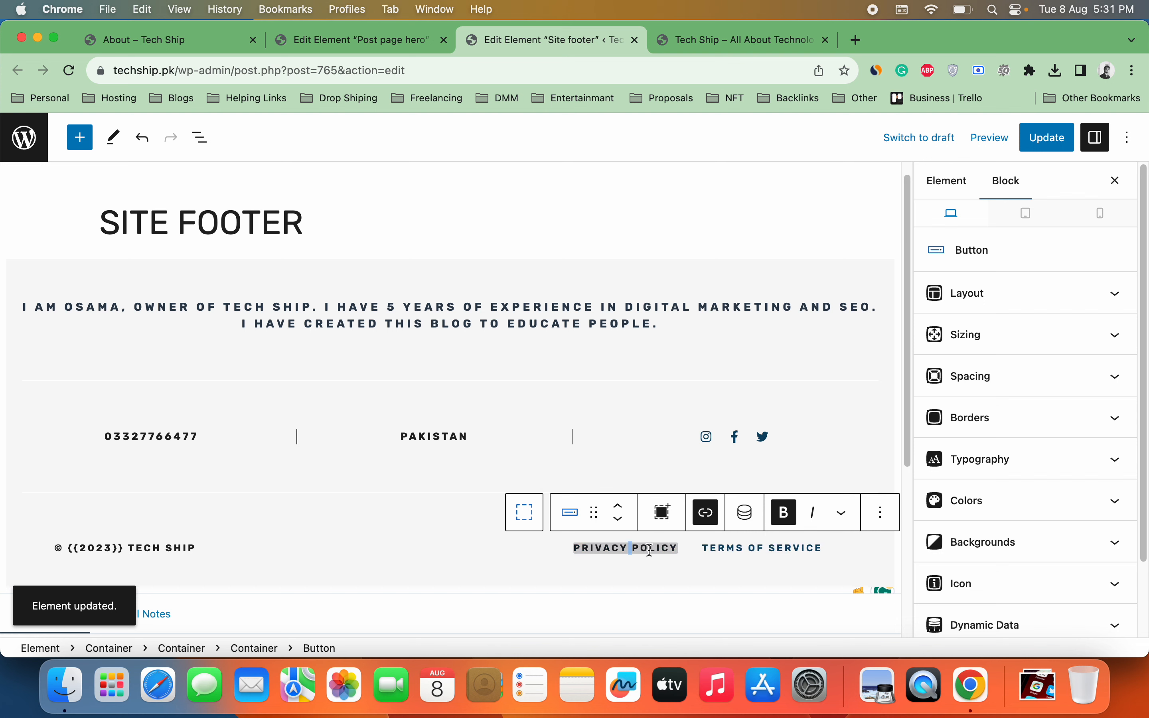
# Step: Duplicate the Privacy Policy footer button from its options menu, twice
pyautogui.tripleClick(662, 548)
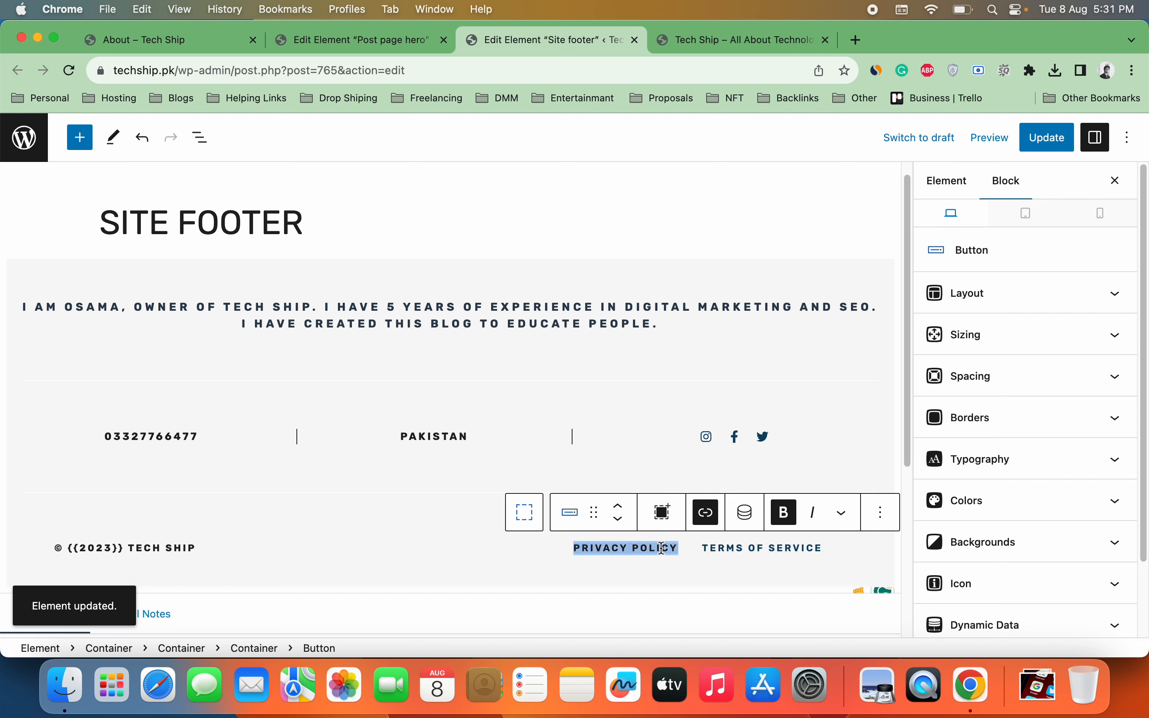
pyautogui.click(879, 514)
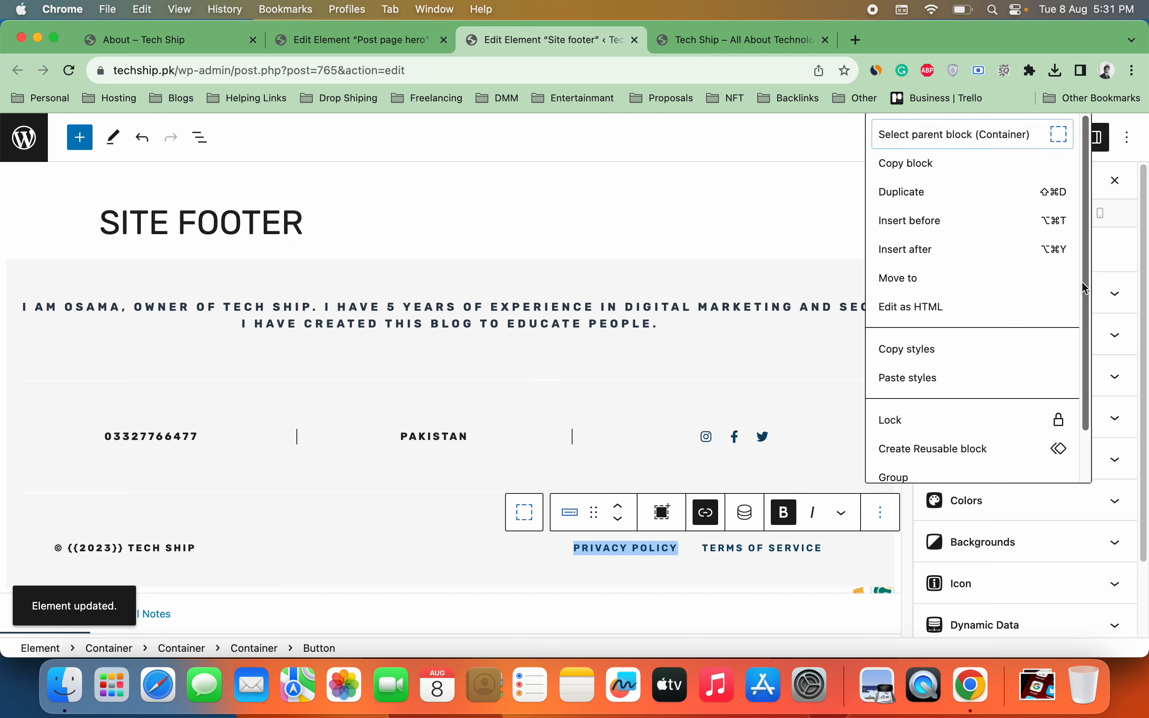
pyautogui.scroll(-2, 1064, 366)
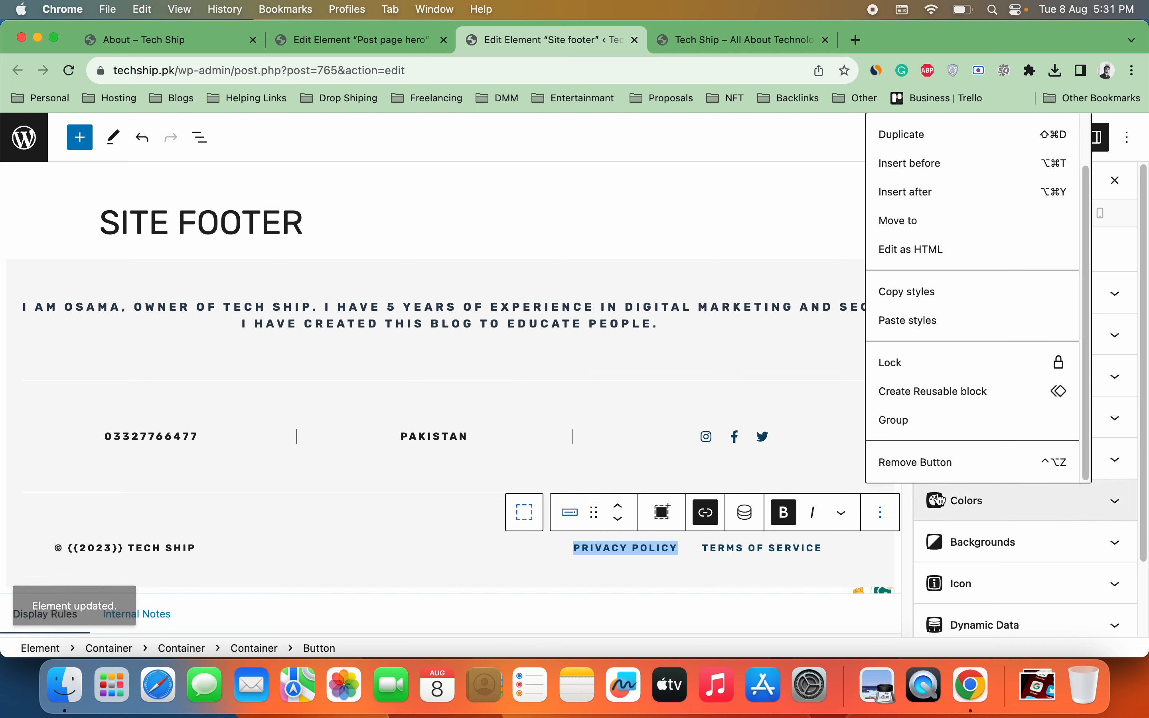
pyautogui.click(877, 515)
pyautogui.click(877, 515)
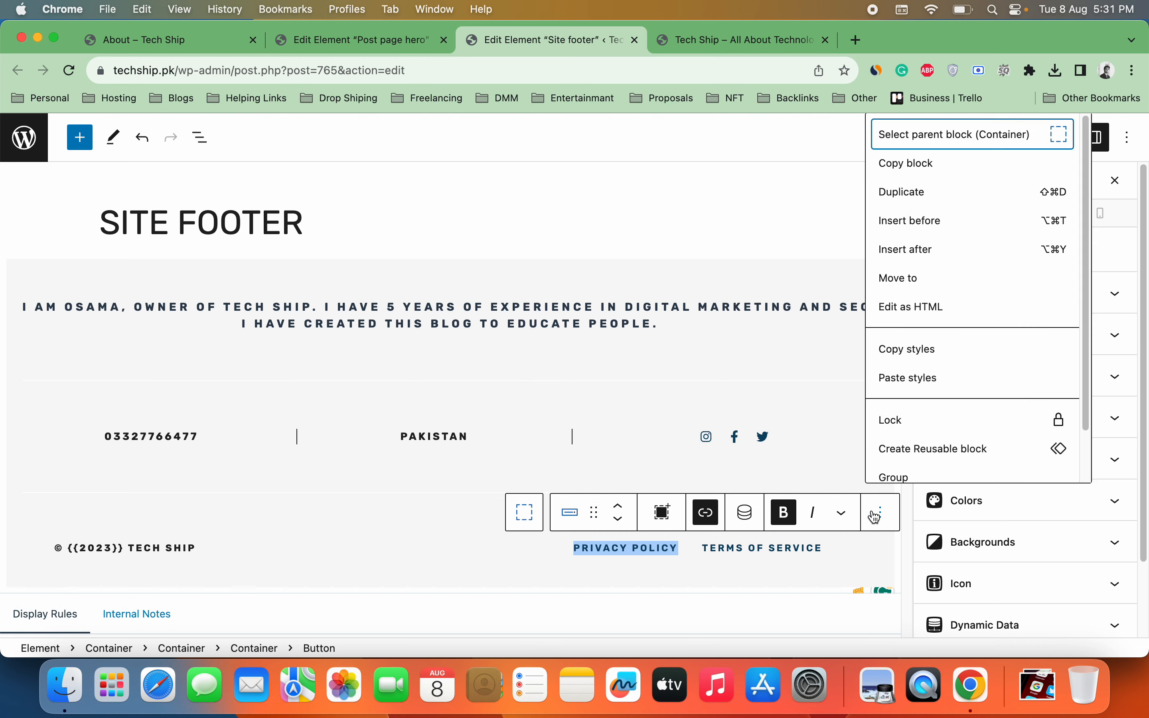
pyautogui.click(928, 192)
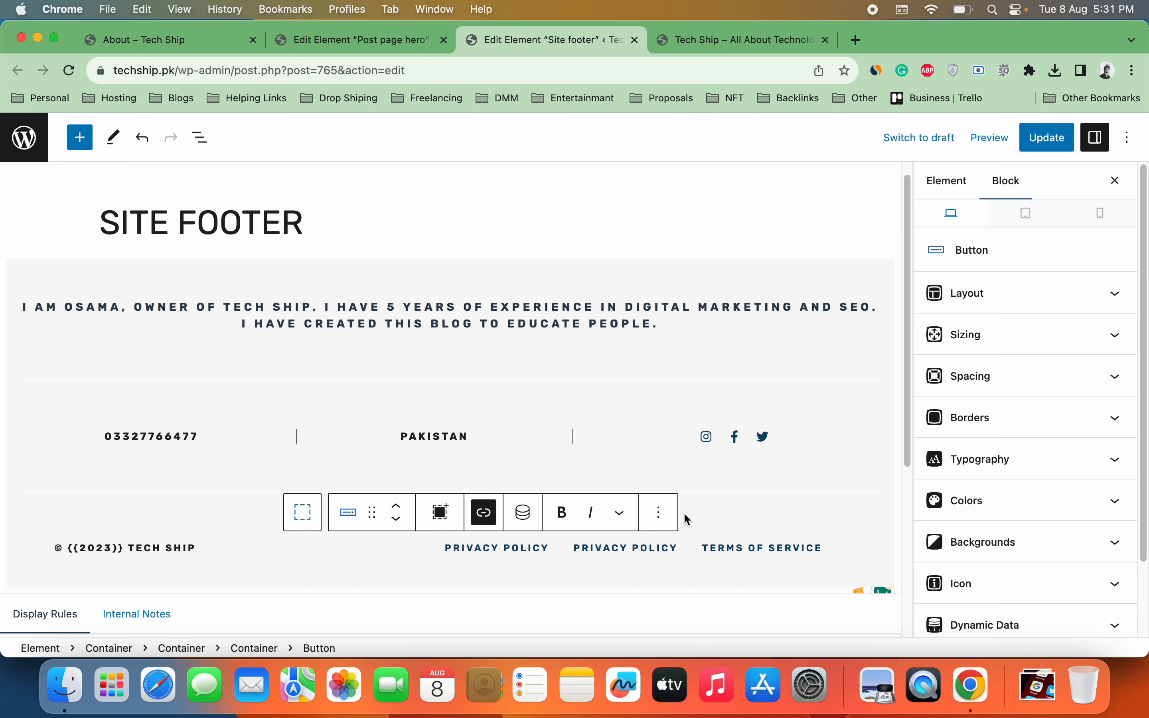
pyautogui.click(668, 516)
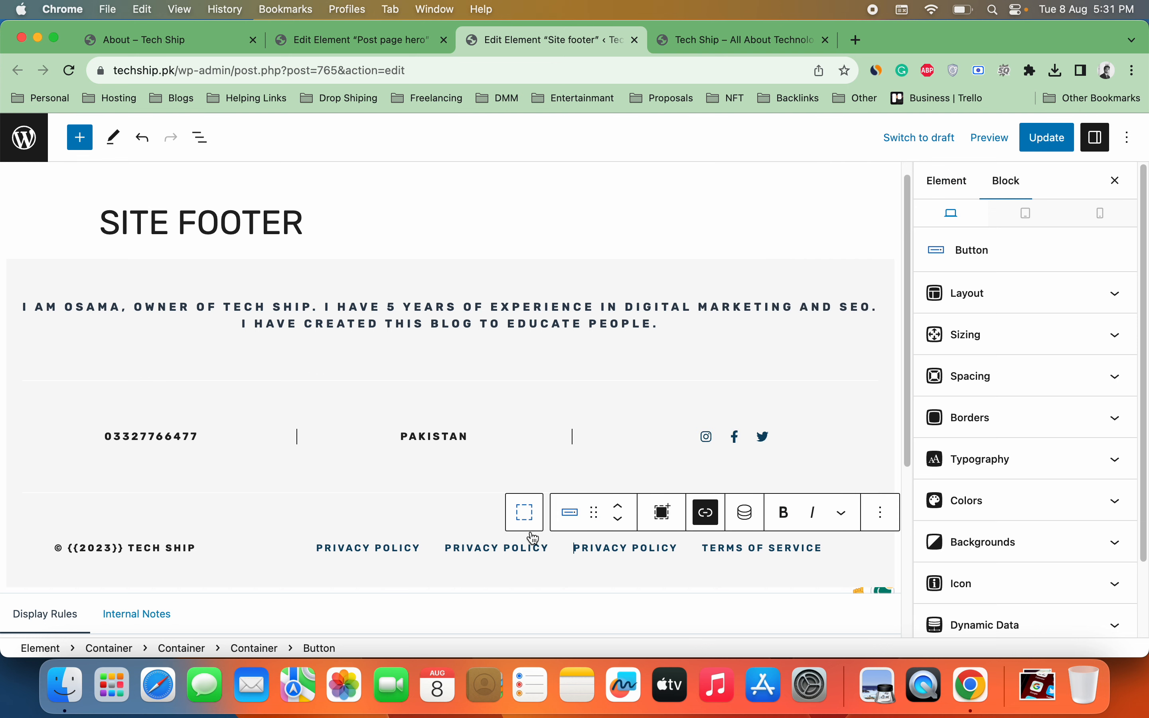
# Step: Relabel the first two footer buttons as HOME and ABOUT US
pyautogui.tripleClick(384, 546)
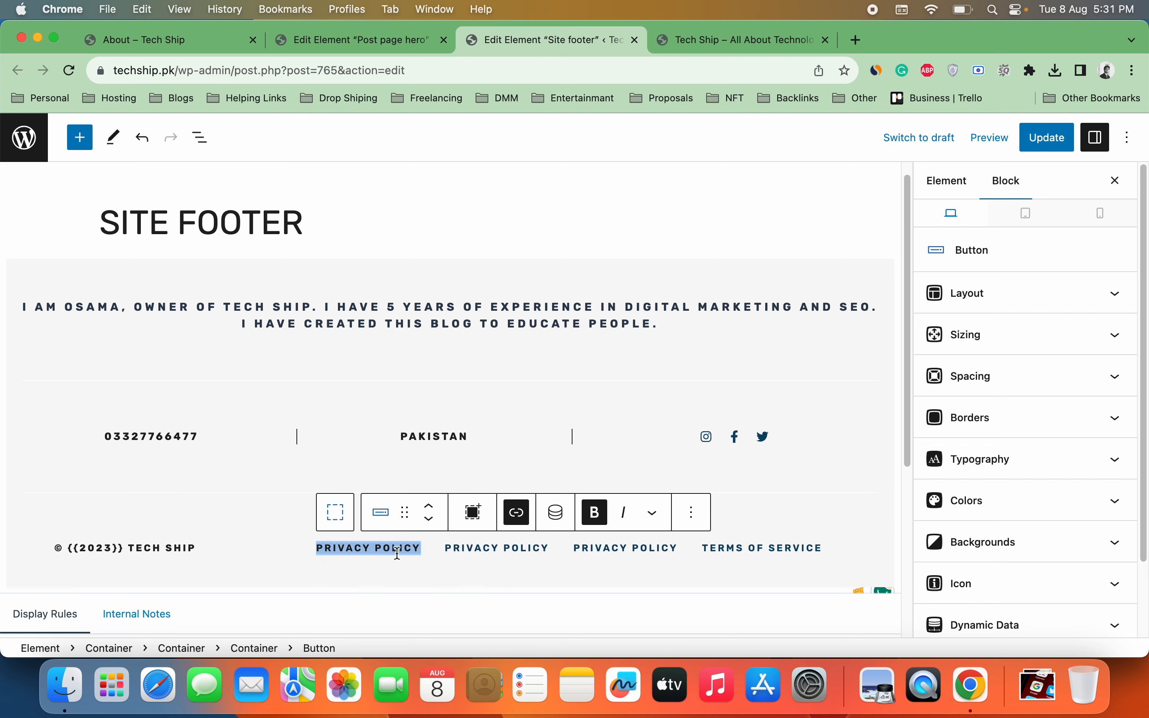
pyautogui.write('HOME')
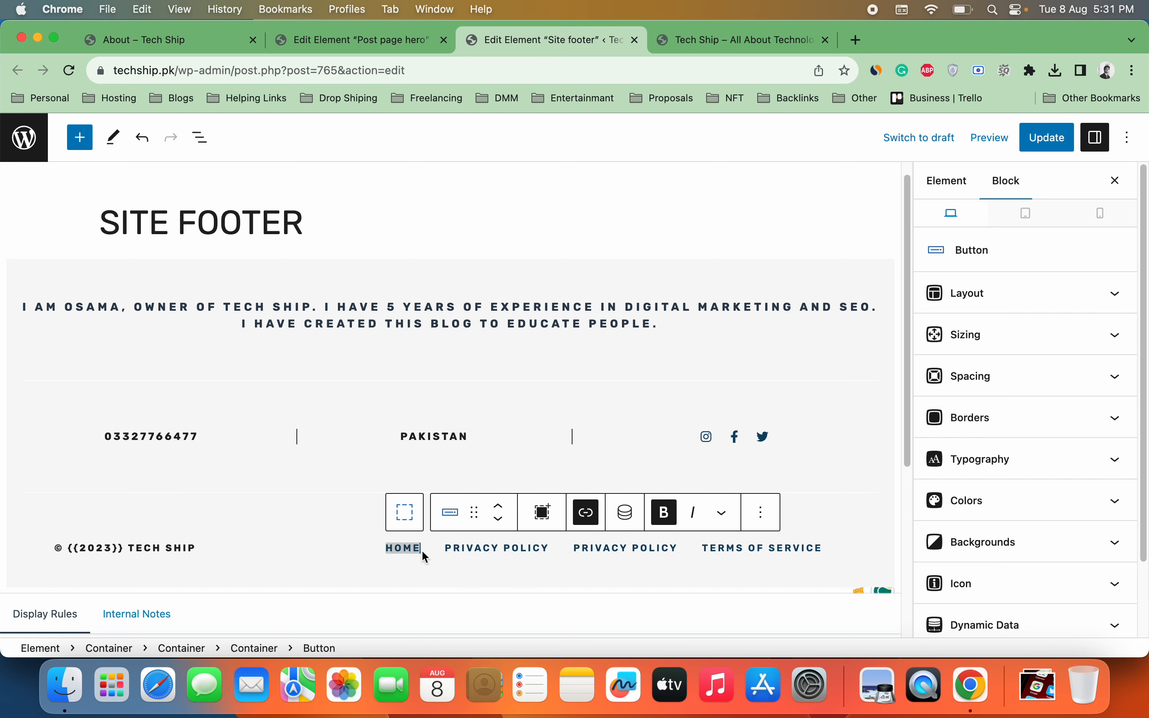
pyautogui.click(587, 512)
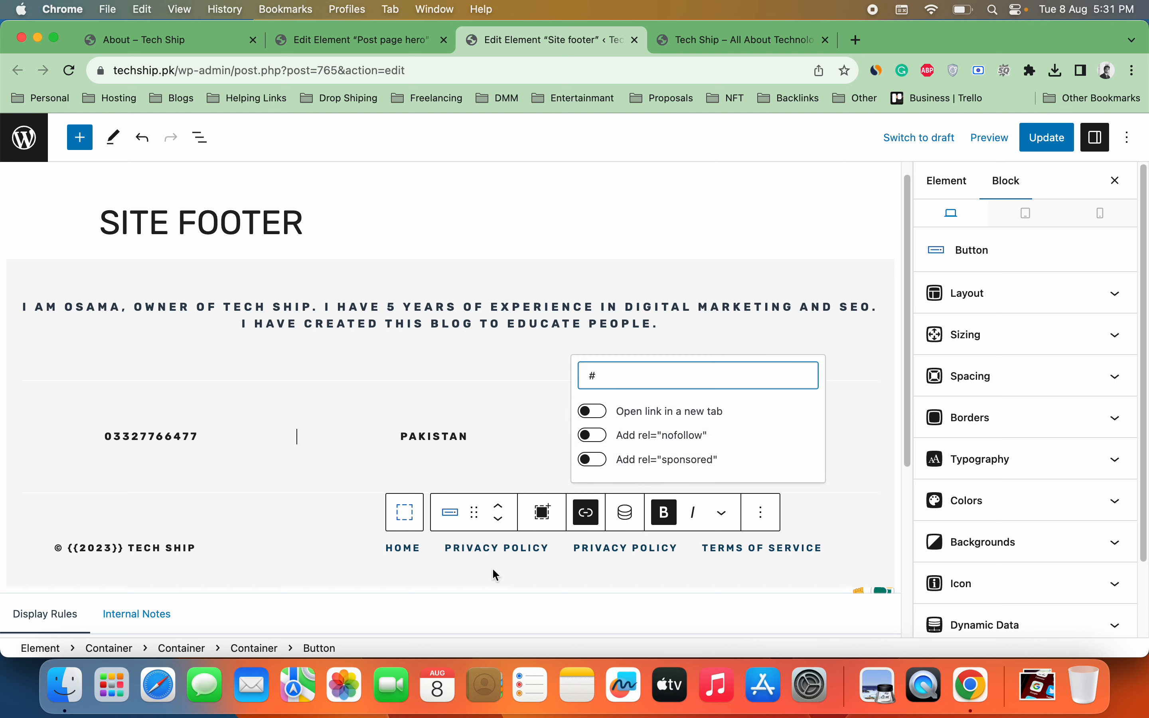
pyautogui.tripleClick(494, 549)
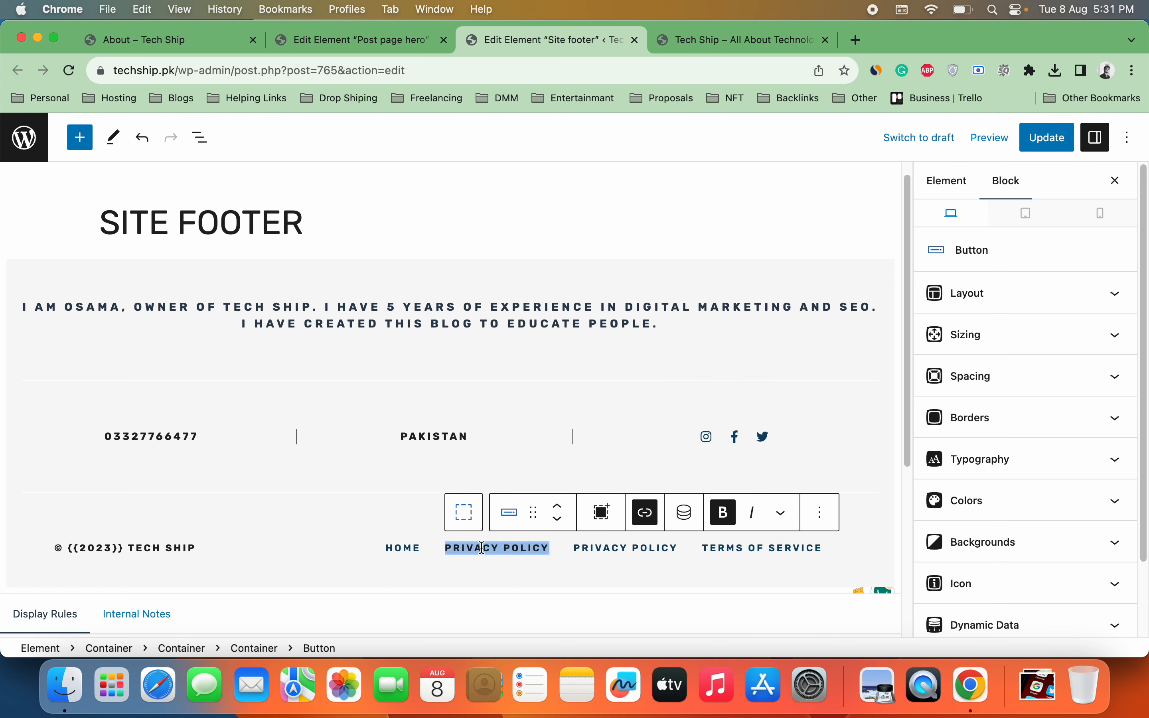
pyautogui.write('AB')
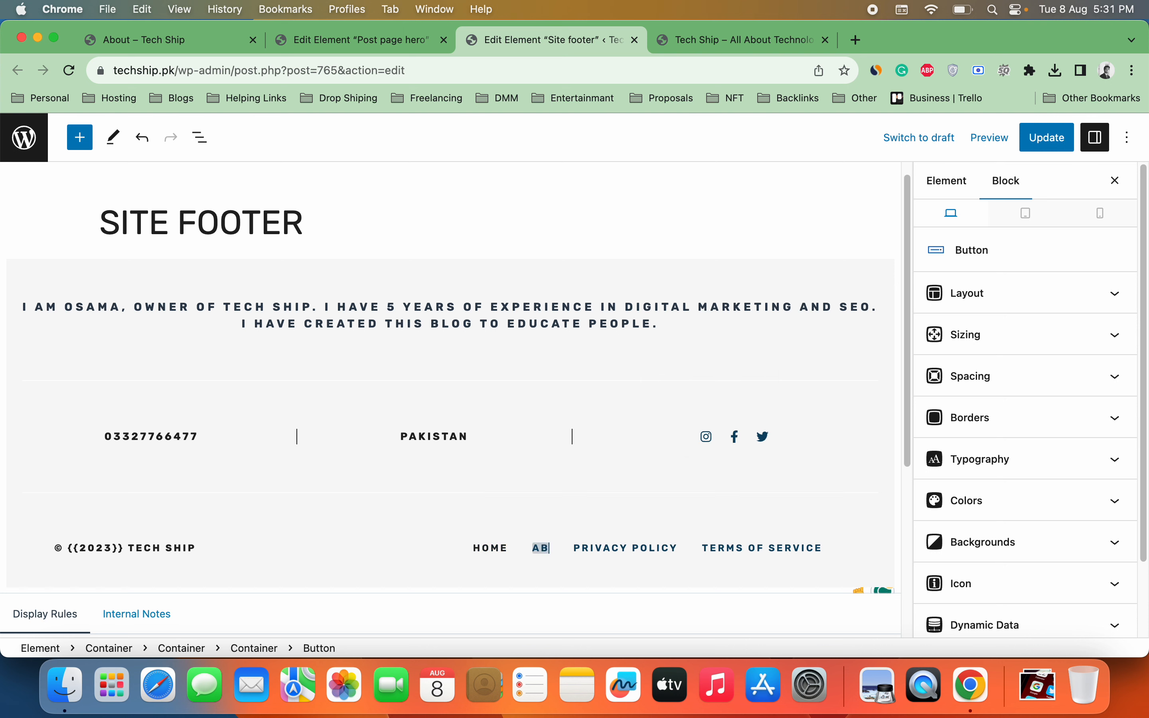
pyautogui.write('OUTS')
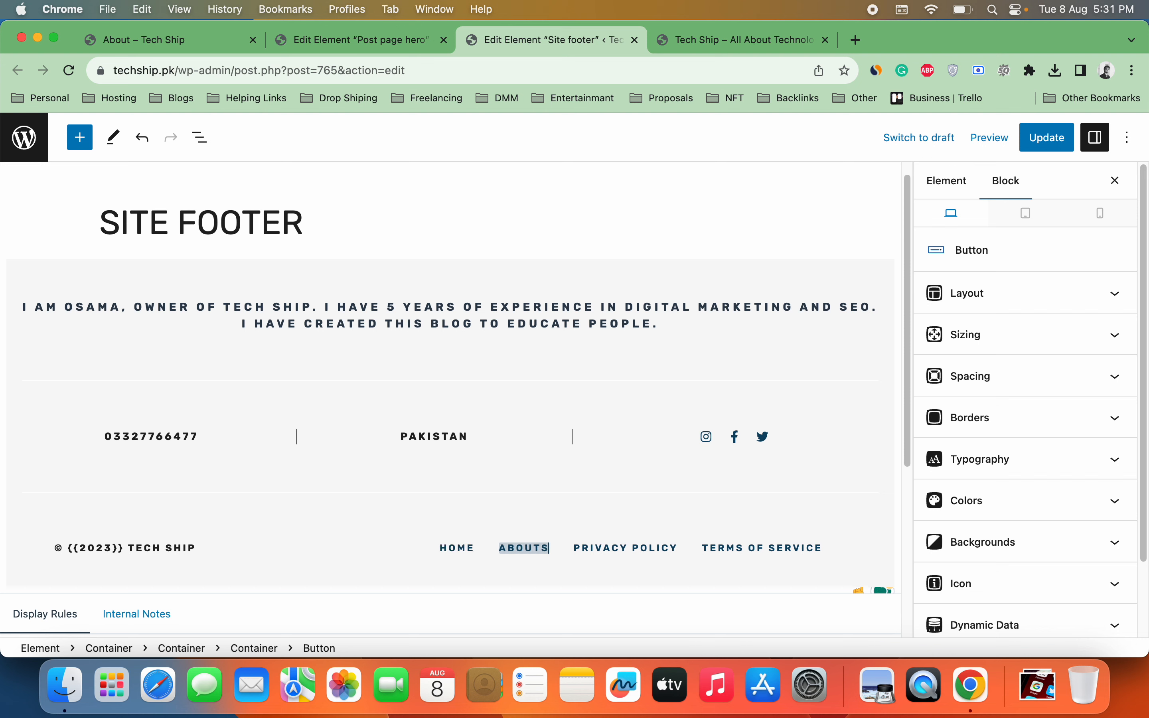
pyautogui.press('BackSpace')
pyautogui.write('US')
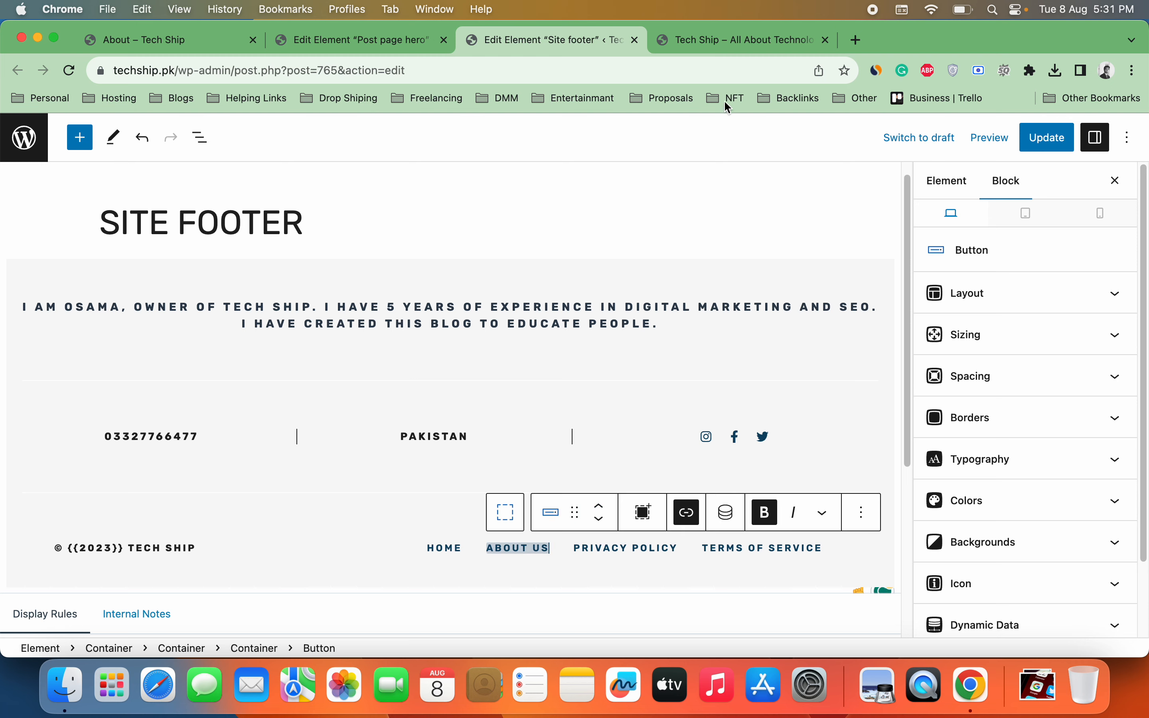
pyautogui.click(741, 45)
pyautogui.click(744, 72)
pyautogui.press('super+c')
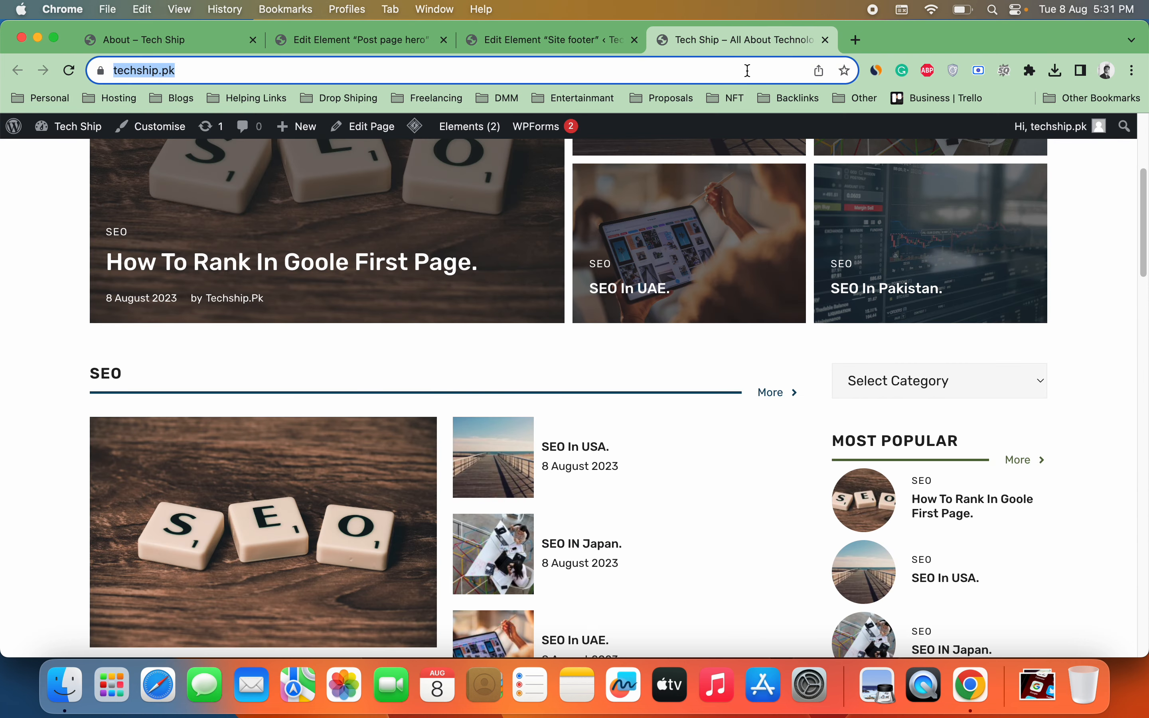
pyautogui.click(502, 35)
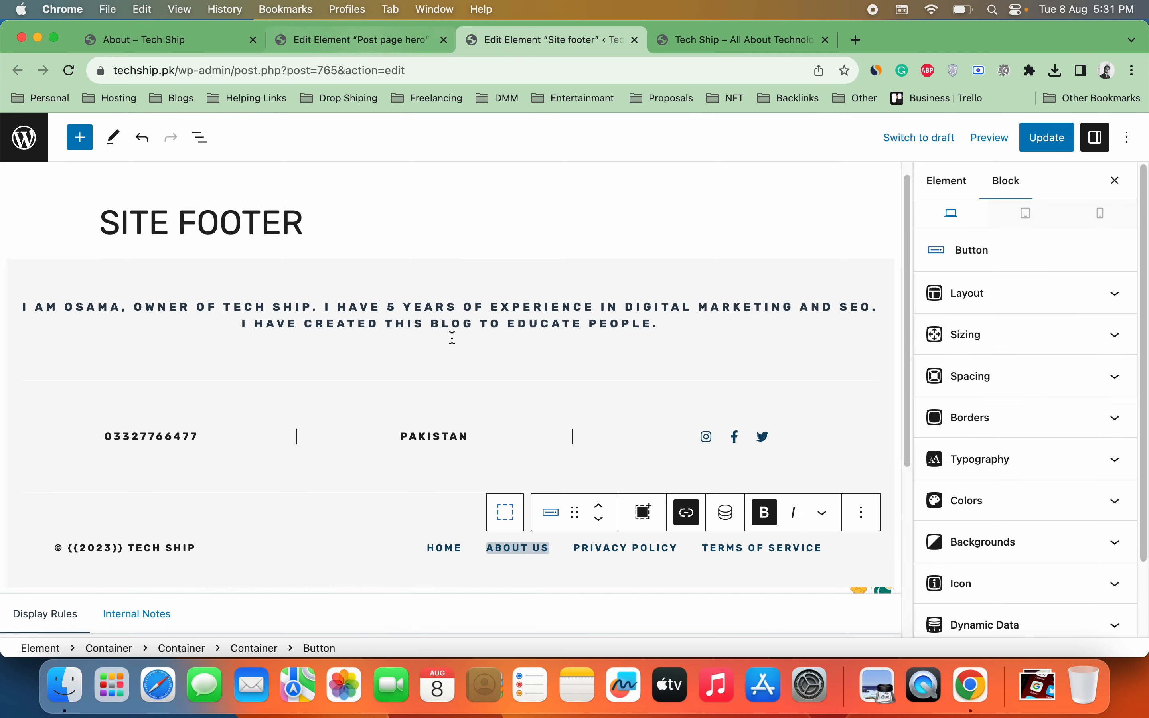
pyautogui.doubleClick(442, 549)
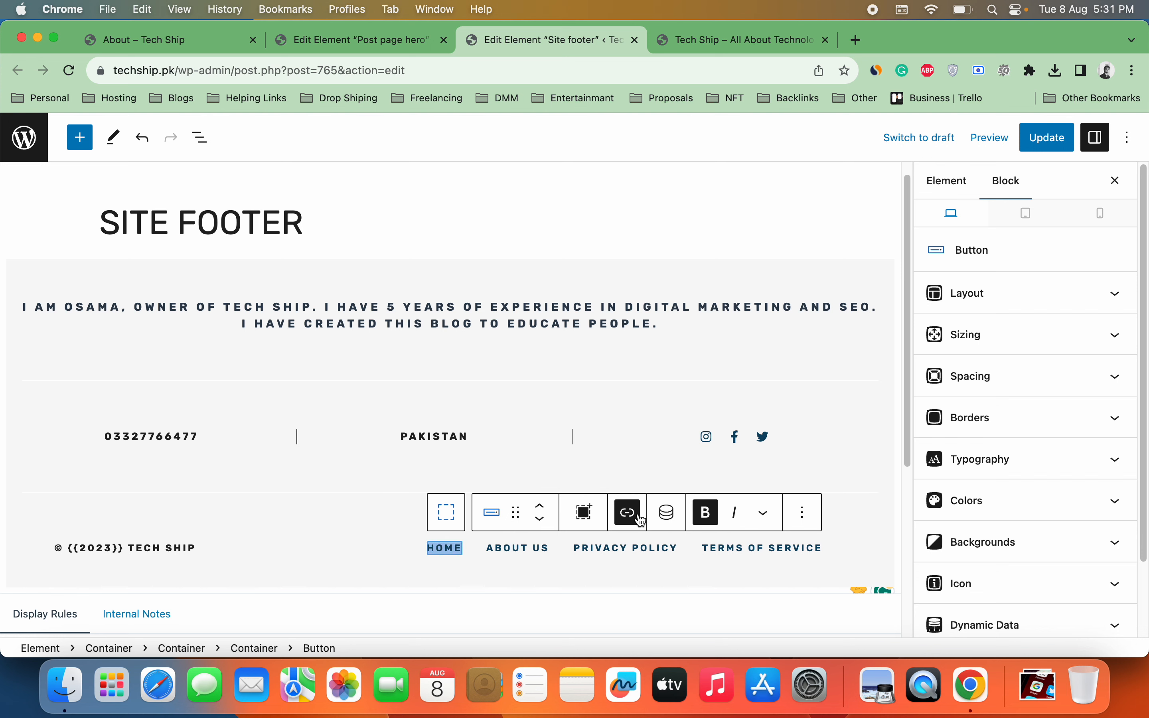
pyautogui.click(620, 516)
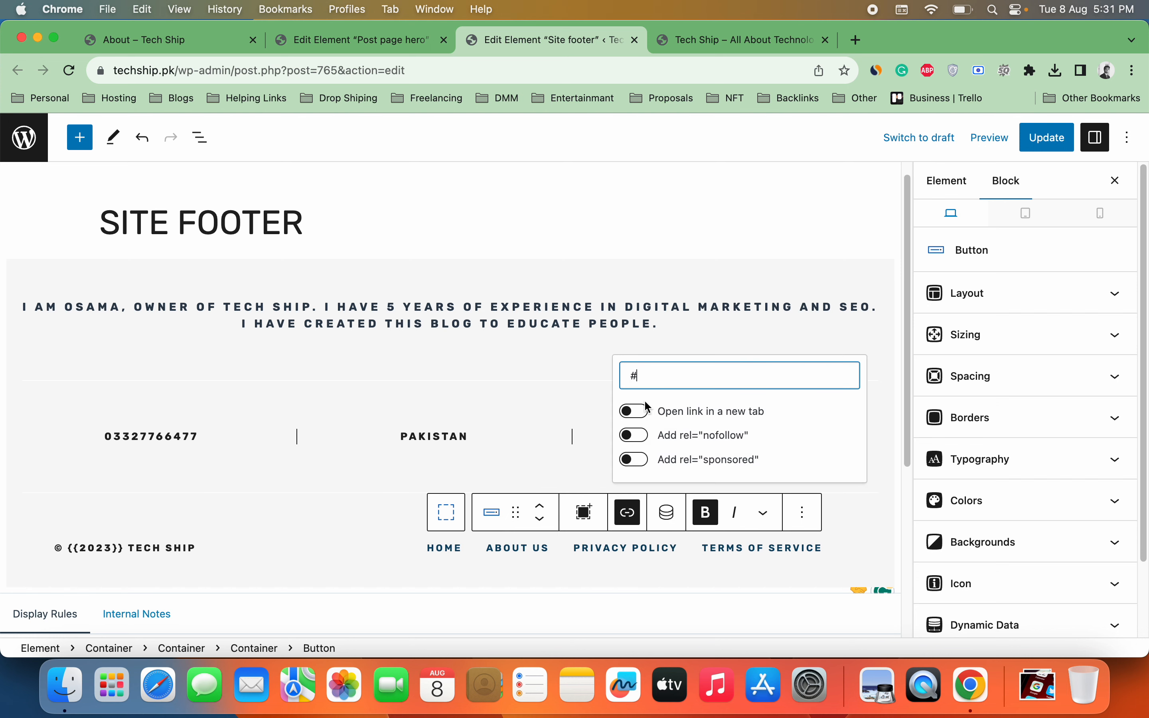
pyautogui.press('BackSpace')
pyautogui.press('super+v')
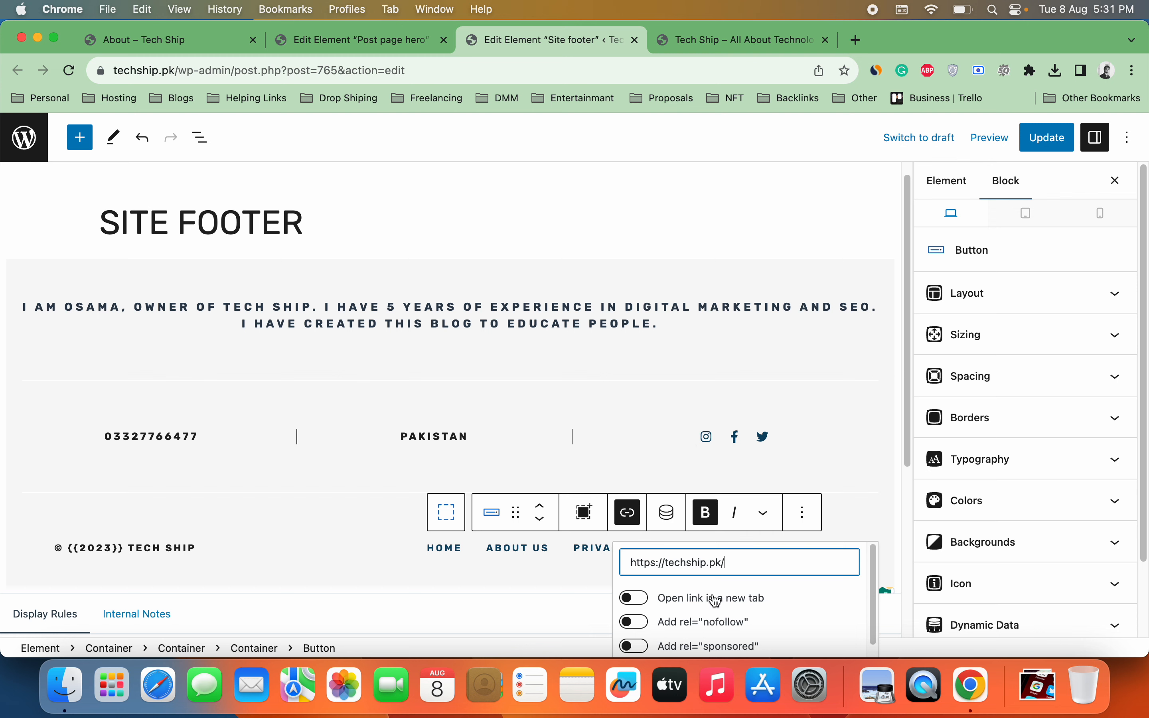
pyautogui.click(550, 589)
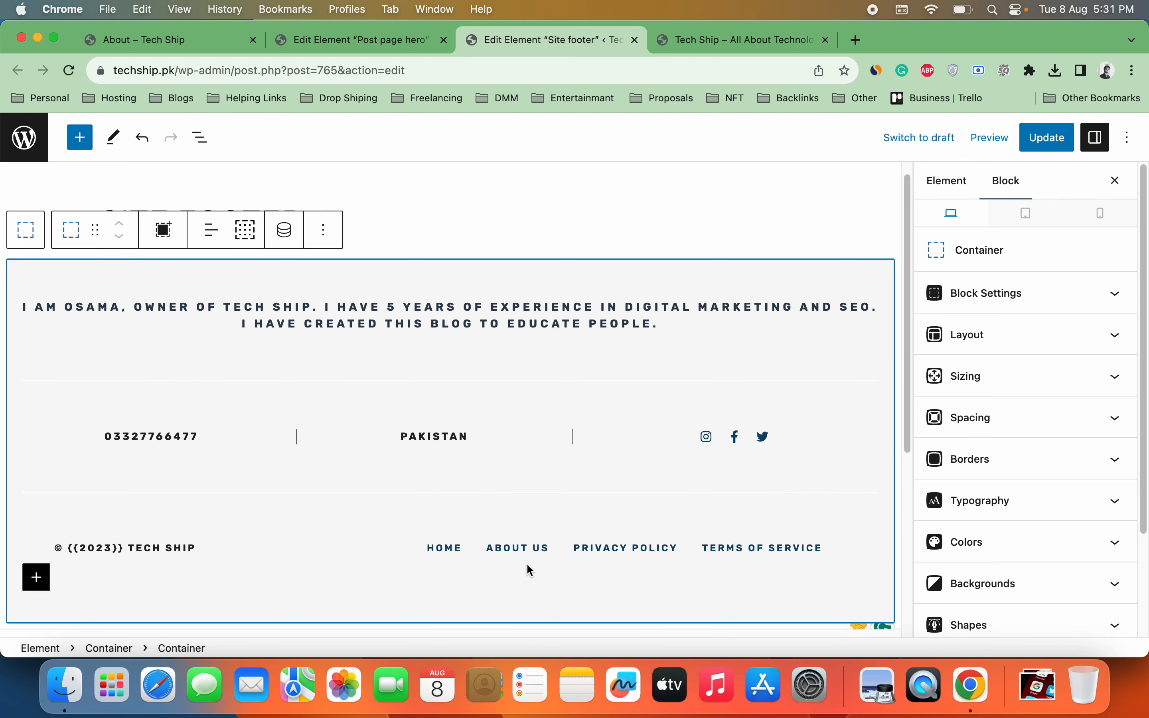
pyautogui.tripleClick(600, 549)
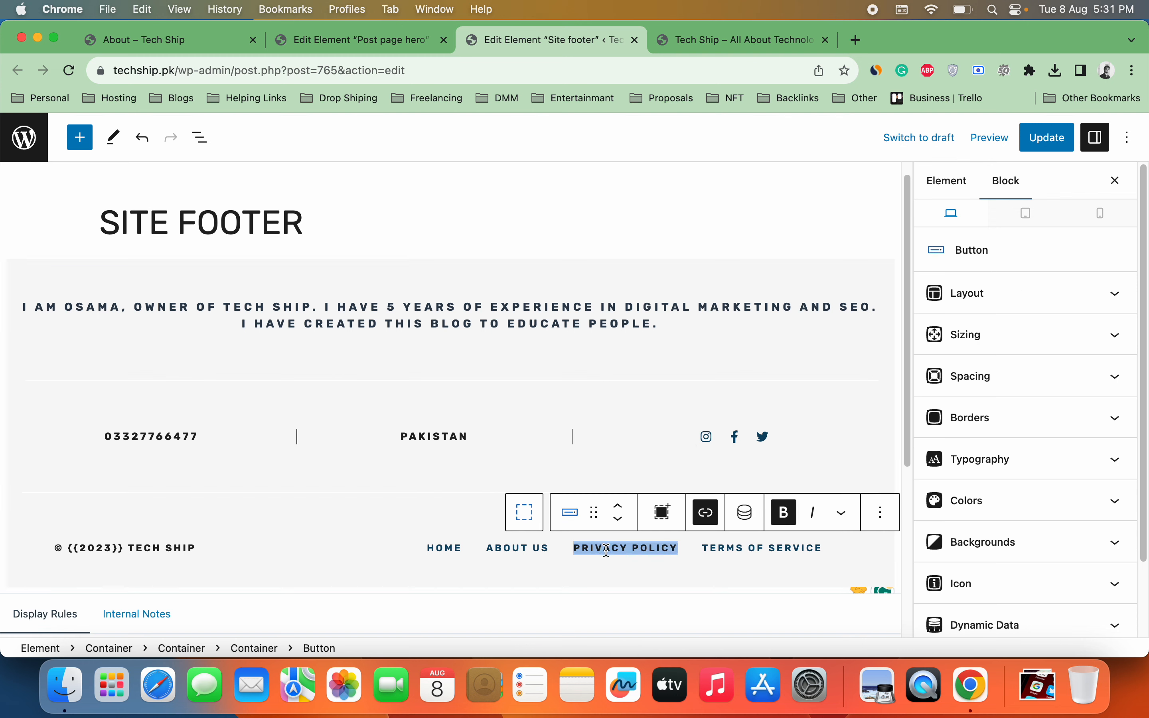
# Step: Rename the selected button CONTACT US and add a duplicated button labelled PRIVACY POLICY
pyautogui.write('CONTAC')
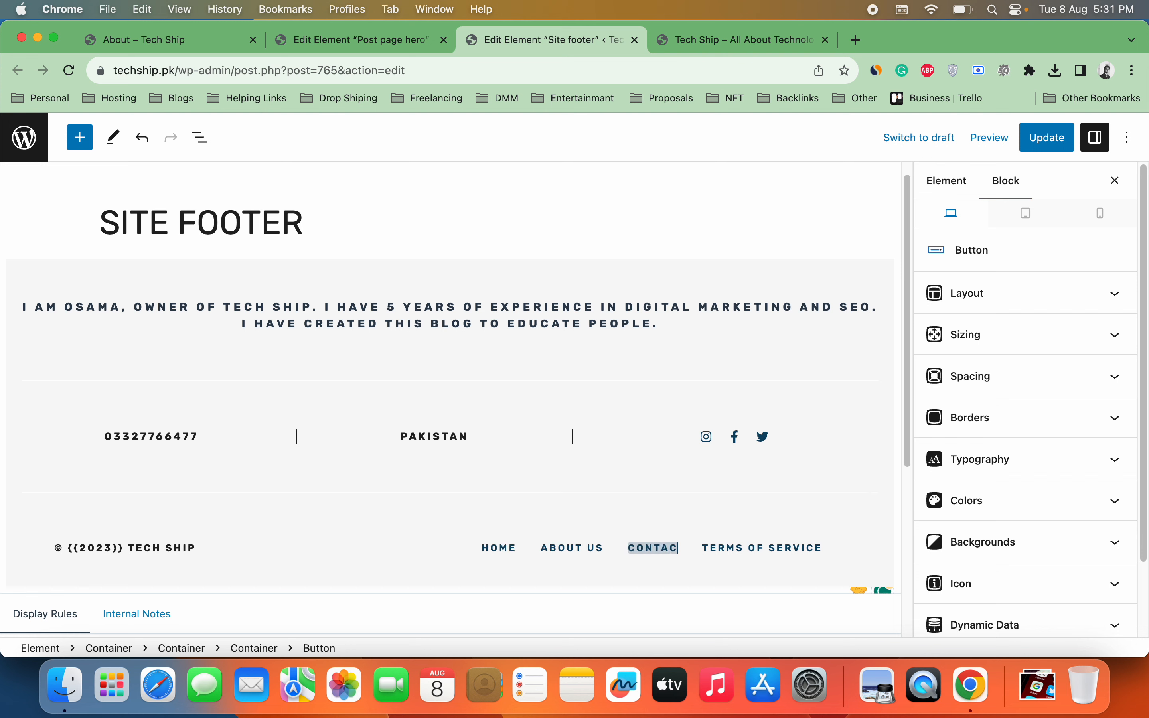
pyautogui.write('T US')
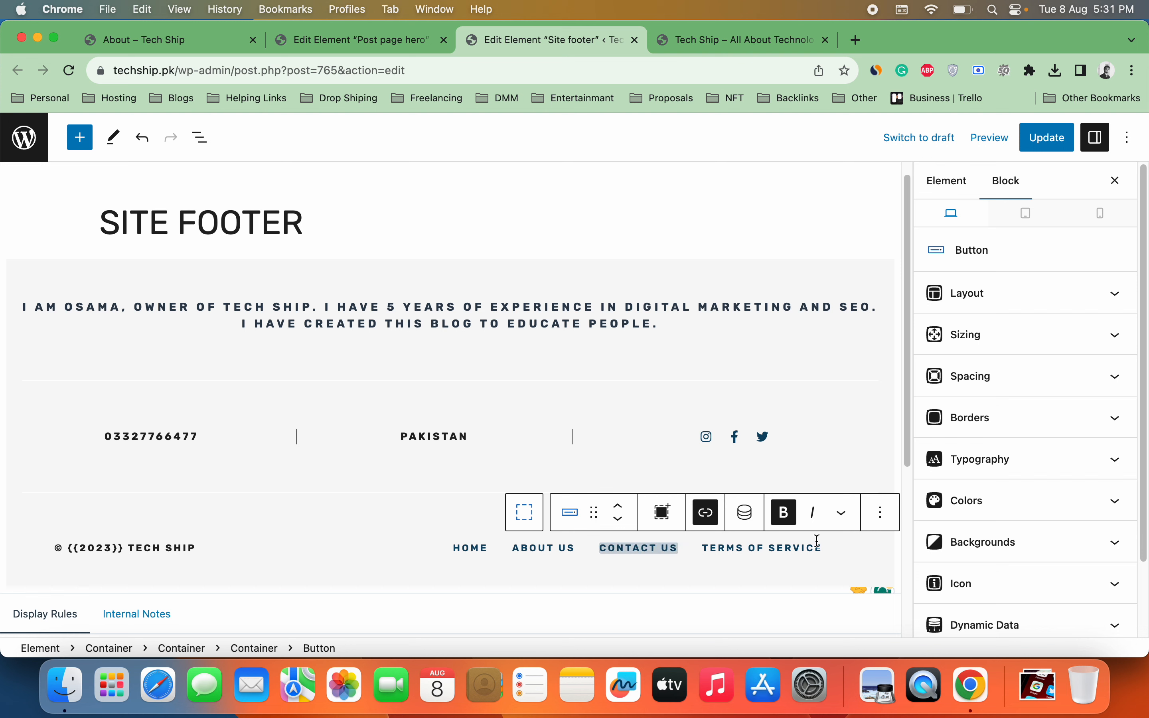
pyautogui.click(882, 512)
pyautogui.click(907, 195)
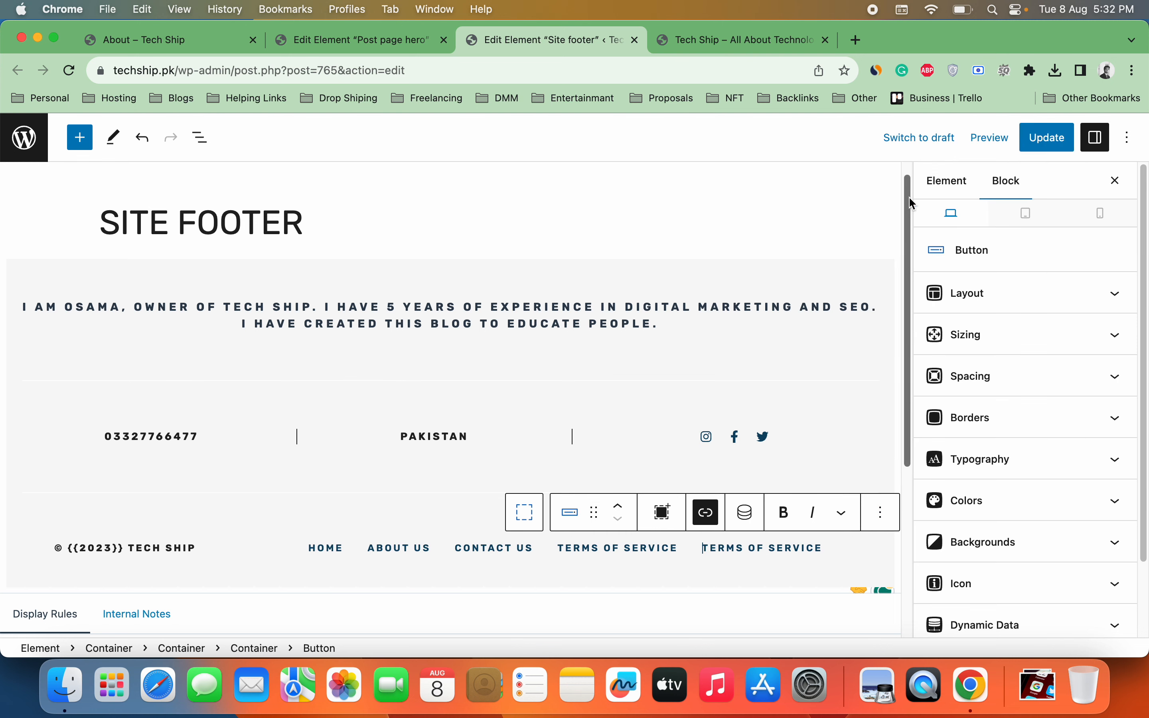
pyautogui.tripleClick(674, 548)
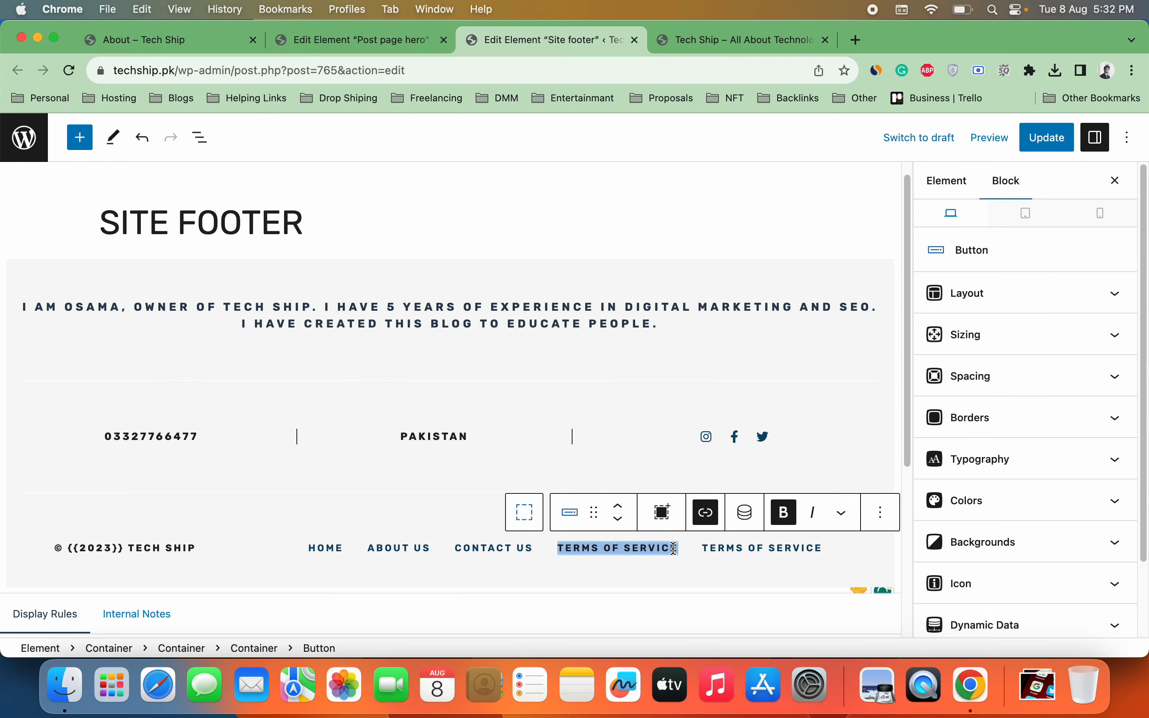
pyautogui.write('PRIVA')
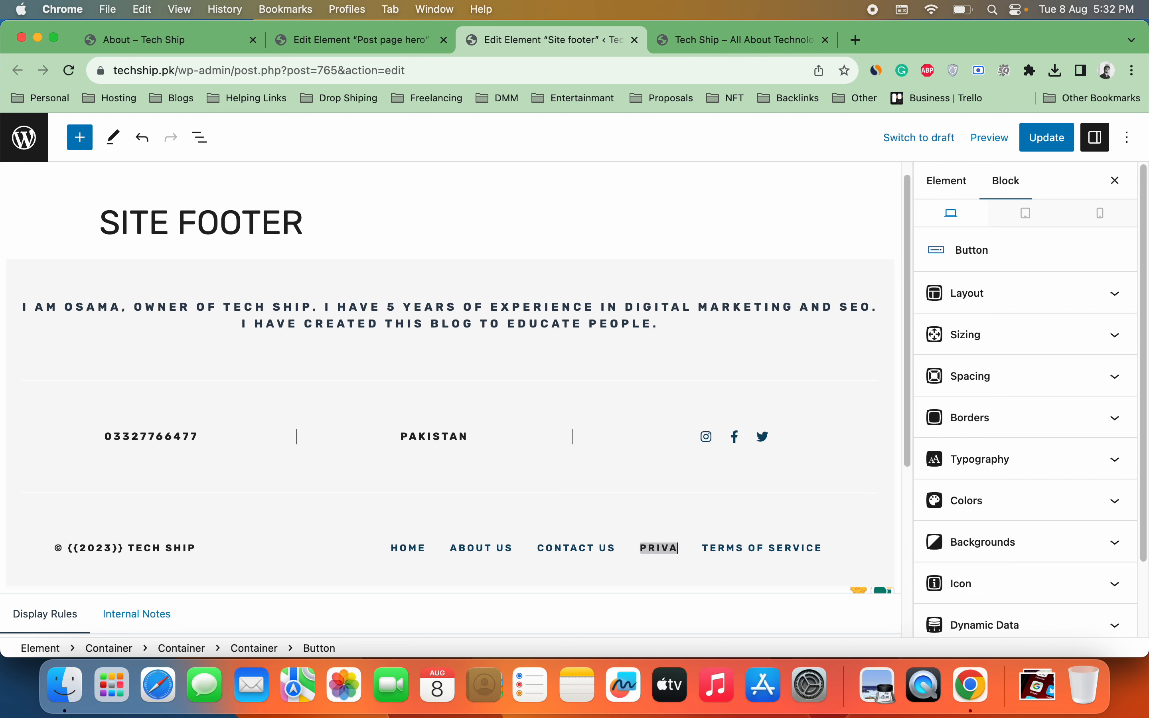
pyautogui.write('CY POL')
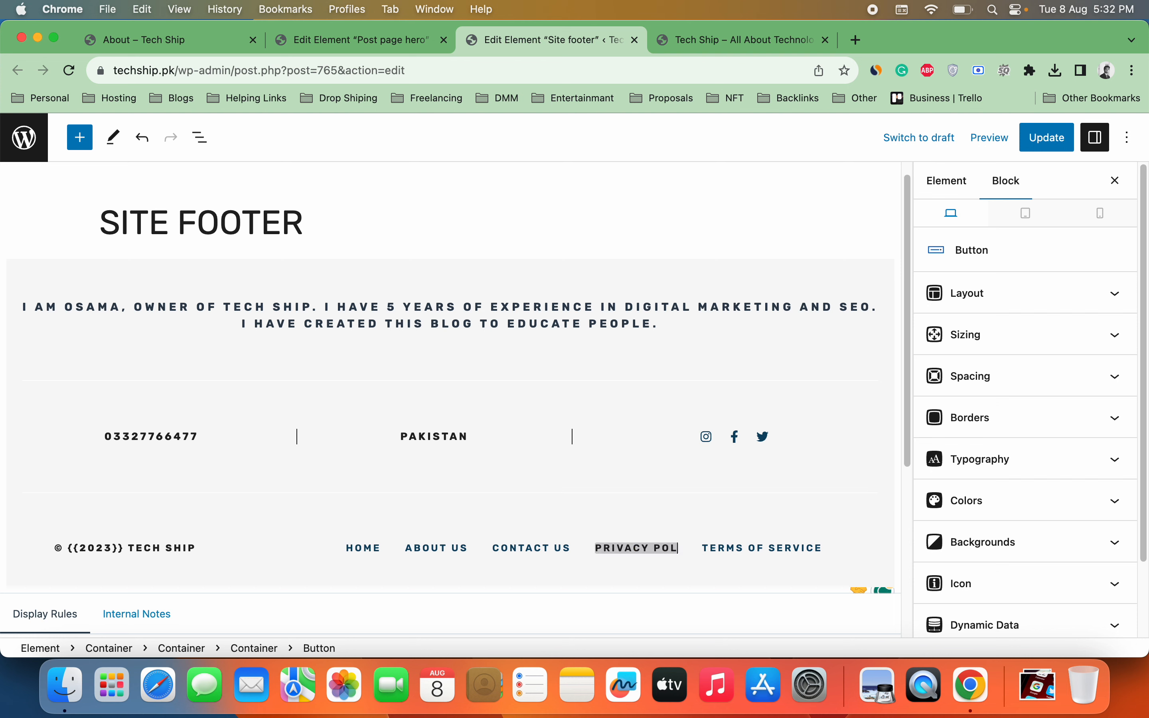
pyautogui.write('ICY')
# Step: Duplicate the TERMS OF SERVICE button and label the copy DISCLAMIR
pyautogui.tripleClick(818, 551)
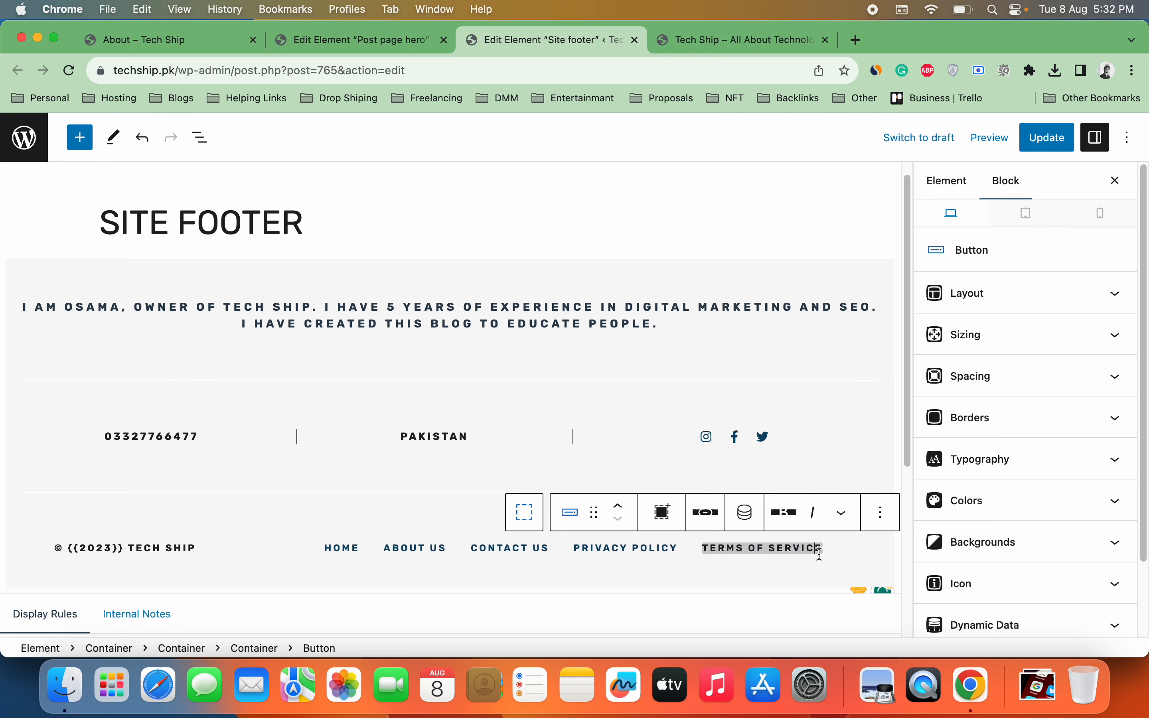
pyautogui.click(882, 512)
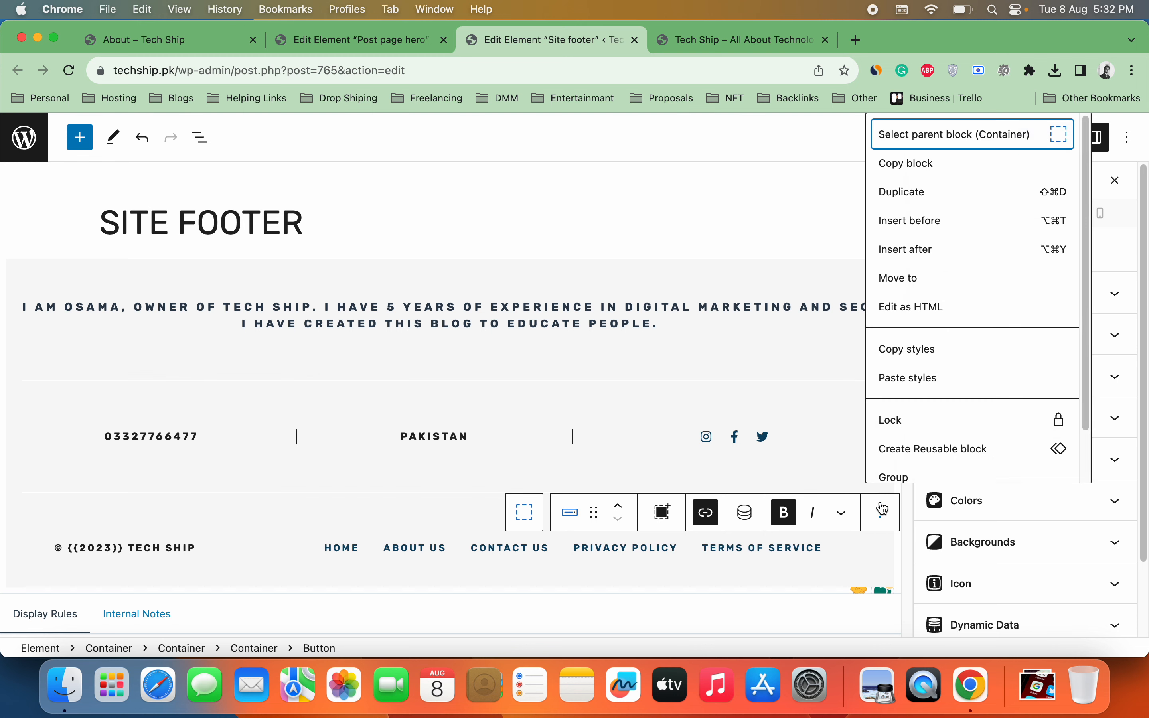
pyautogui.click(907, 205)
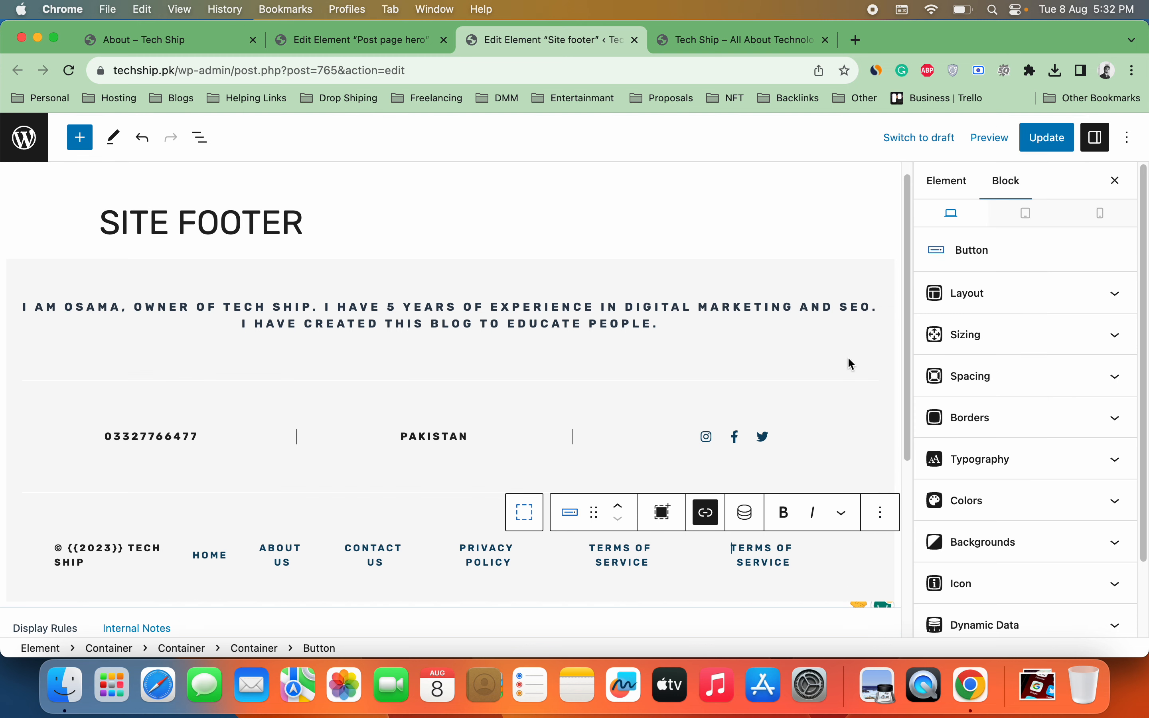
pyautogui.tripleClick(606, 563)
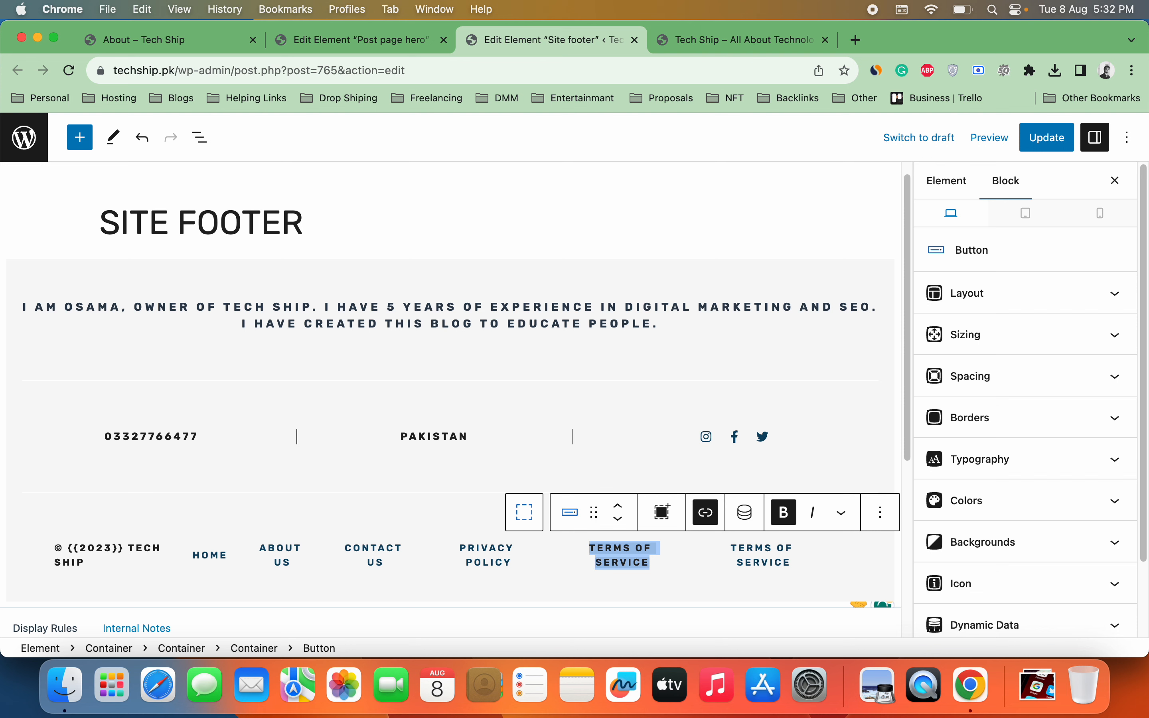
pyautogui.write('DISCA')
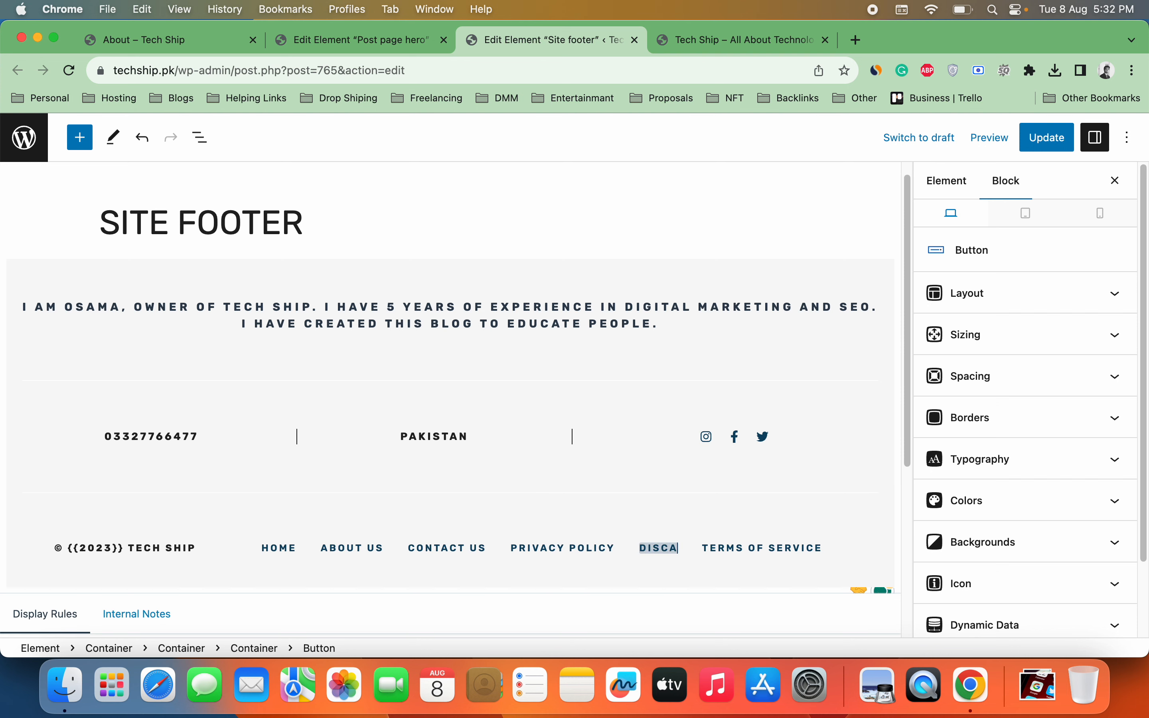
pyautogui.press('BackSpace')
pyautogui.write('LAMIR')
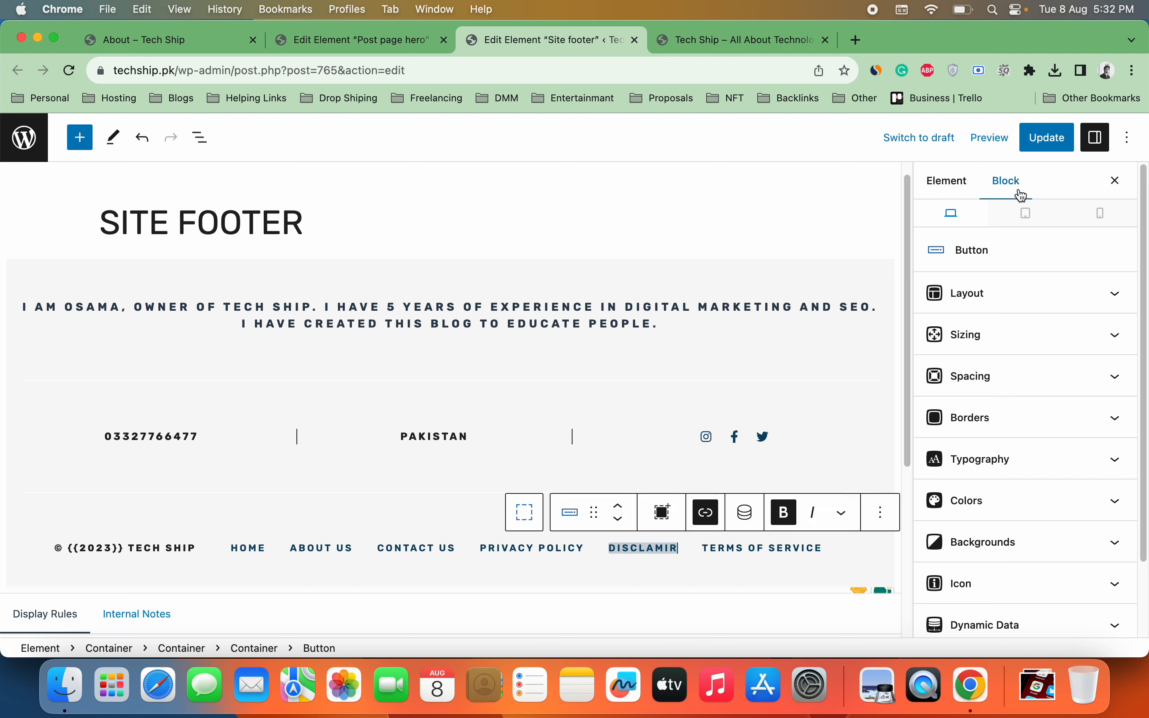
# Step: Update the footer and check the six links on the live Tech Ship site
pyautogui.click(1046, 142)
pyautogui.click(741, 40)
pyautogui.click(69, 71)
pyautogui.moveTo(1143, 172); pyautogui.dragTo(1144, 603)
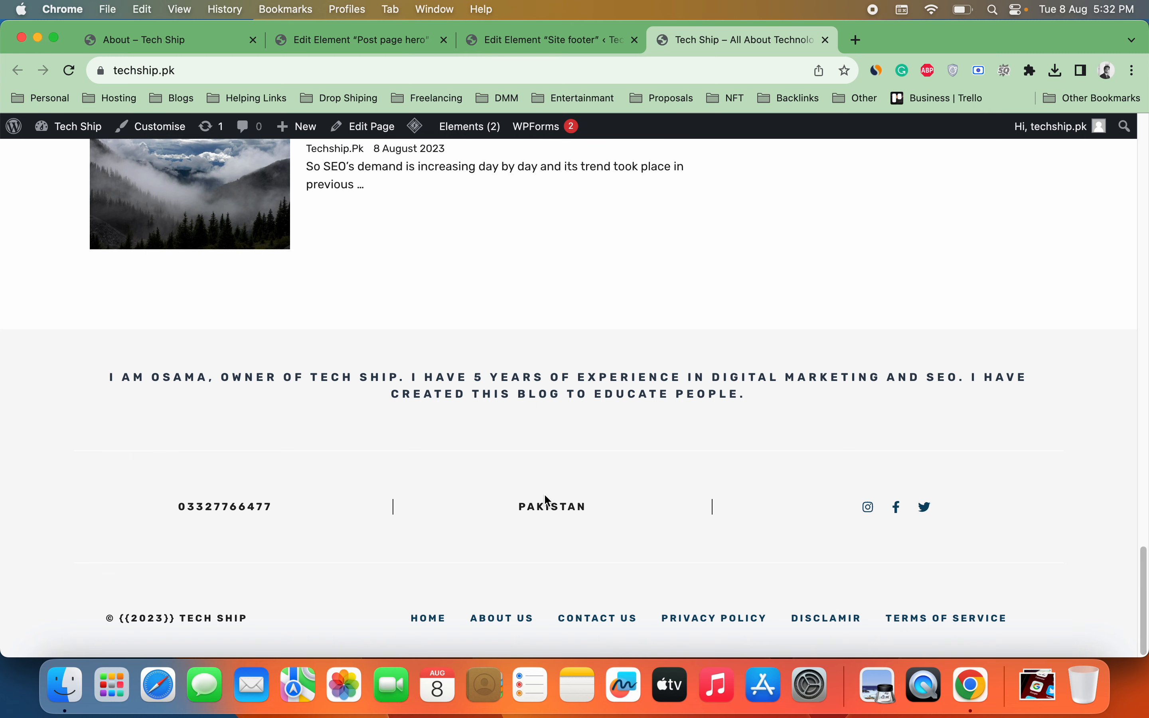
# Step: Remove the braces around 2023 so the copyright reads © 2023 TECH SHIP, update, and reload the site
pyautogui.click(494, 47)
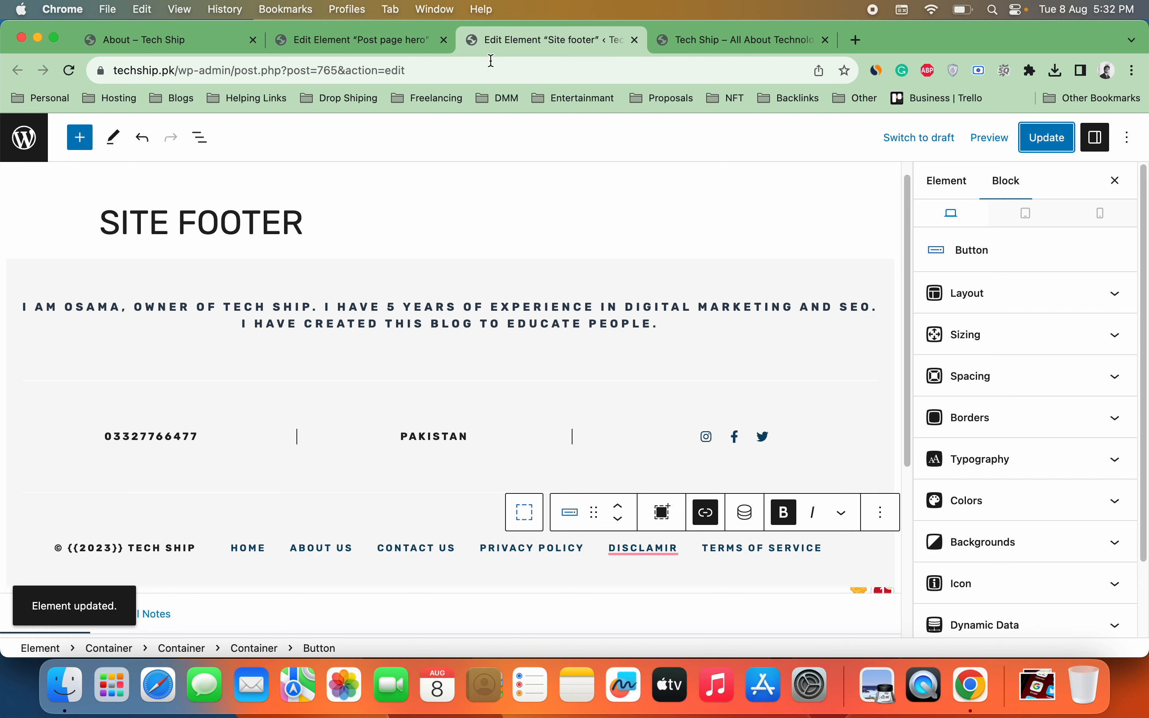
pyautogui.click(123, 547)
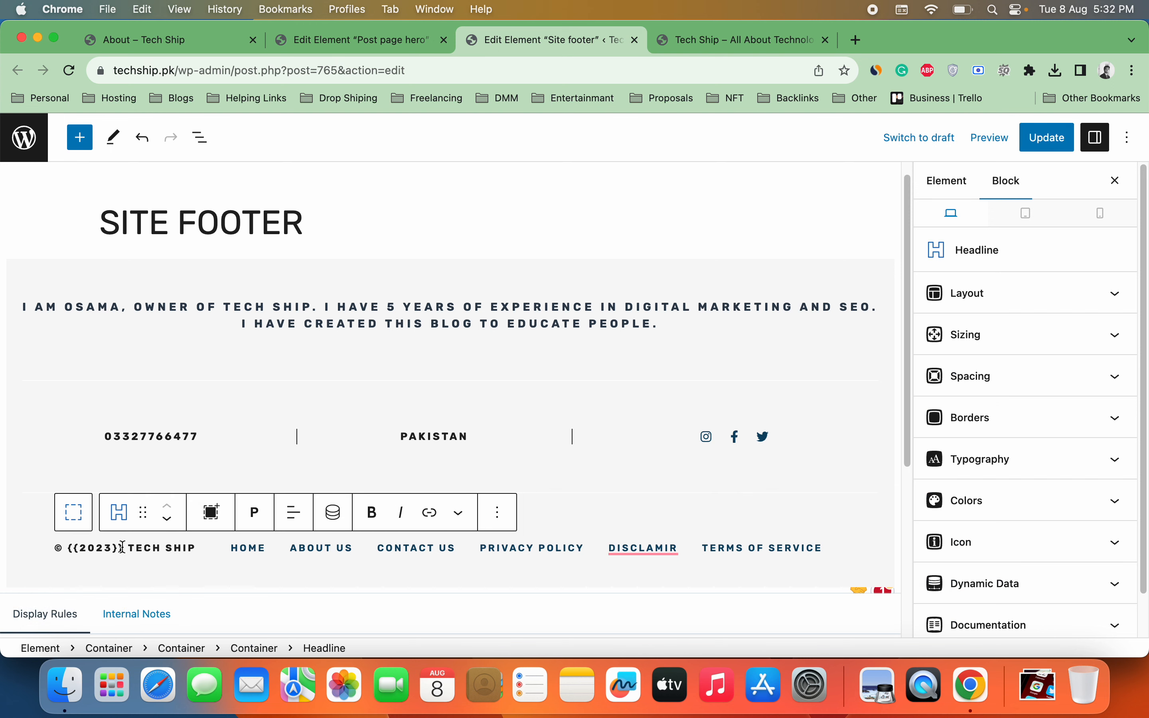
pyautogui.press('BackSpace')
pyautogui.press('BackSpace')
pyautogui.click(88, 548)
pyautogui.press('BackSpace')
pyautogui.press('BackSpace')
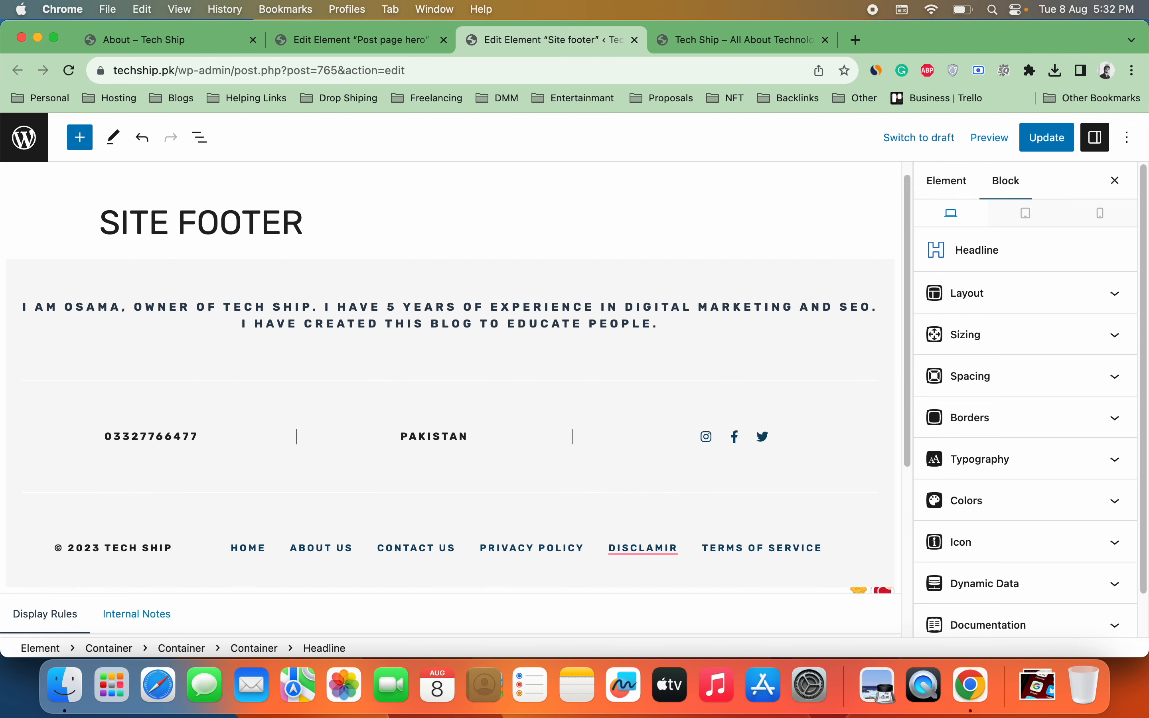
pyautogui.click(1047, 140)
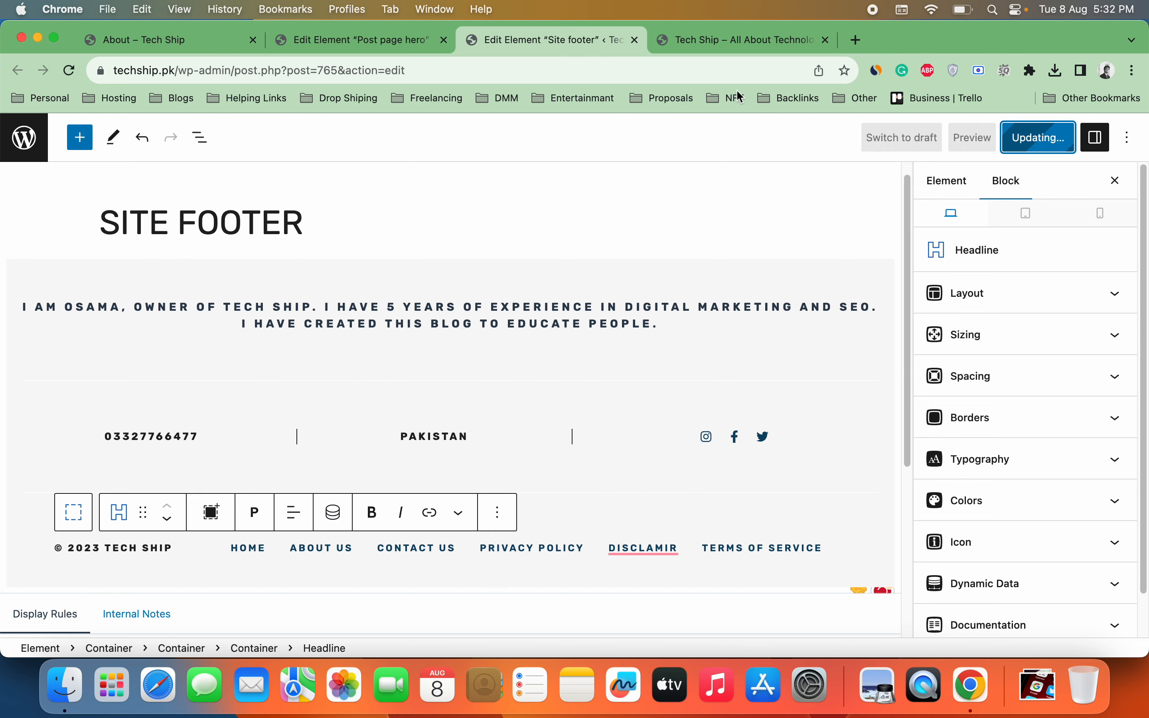
pyautogui.click(741, 40)
pyautogui.click(76, 78)
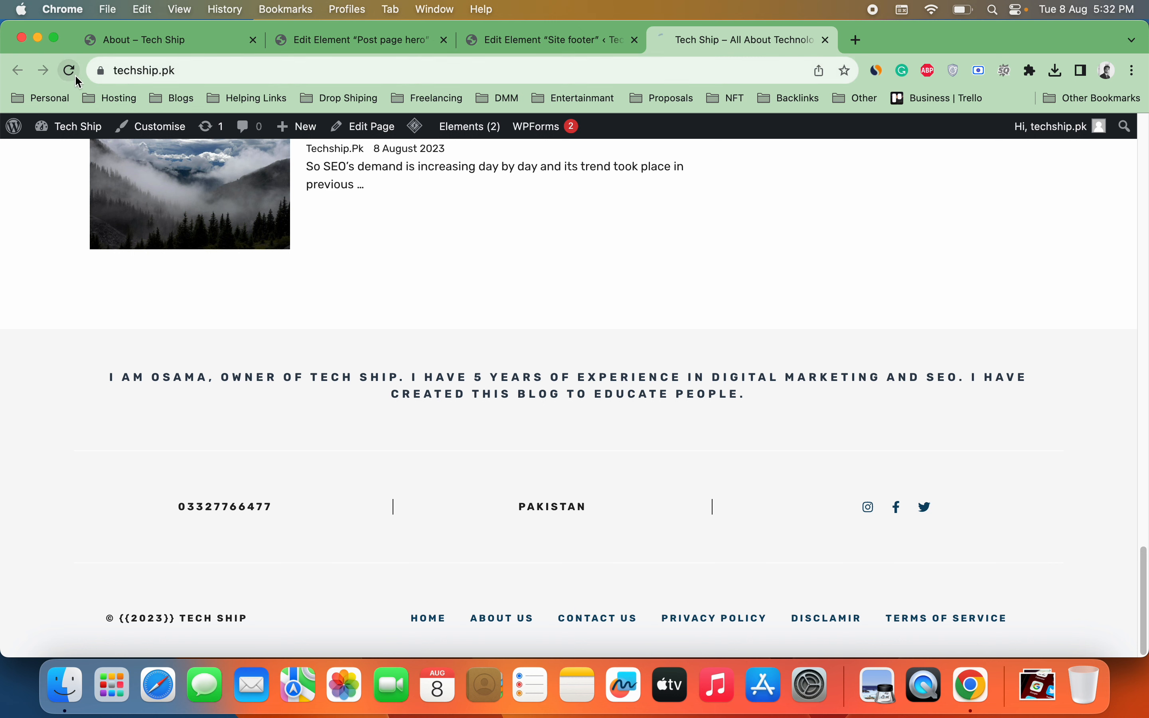